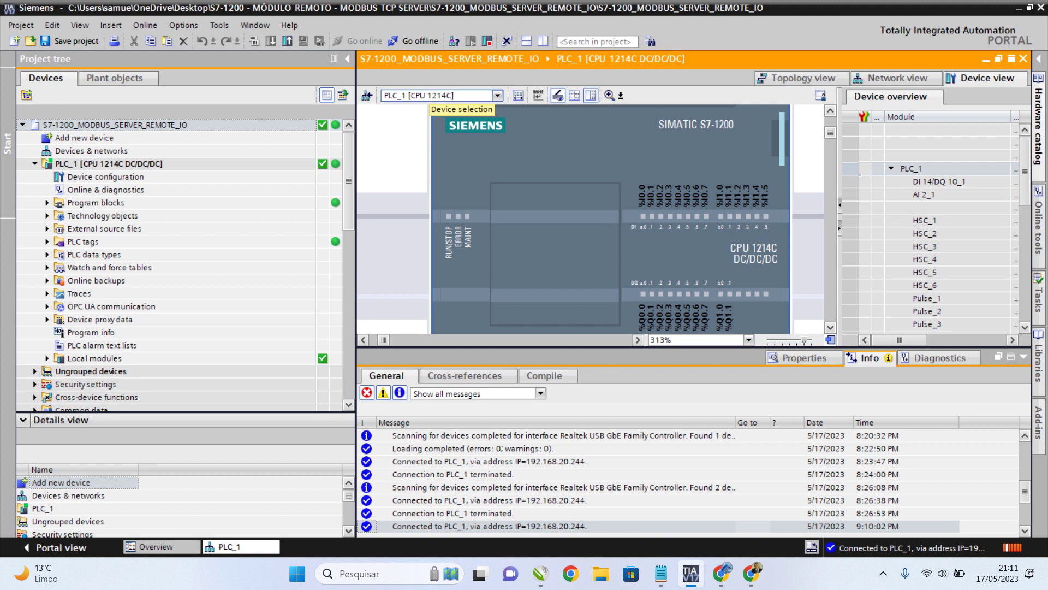
Go offline with PLC_1 by ending its online connection.
left_click(413, 41)
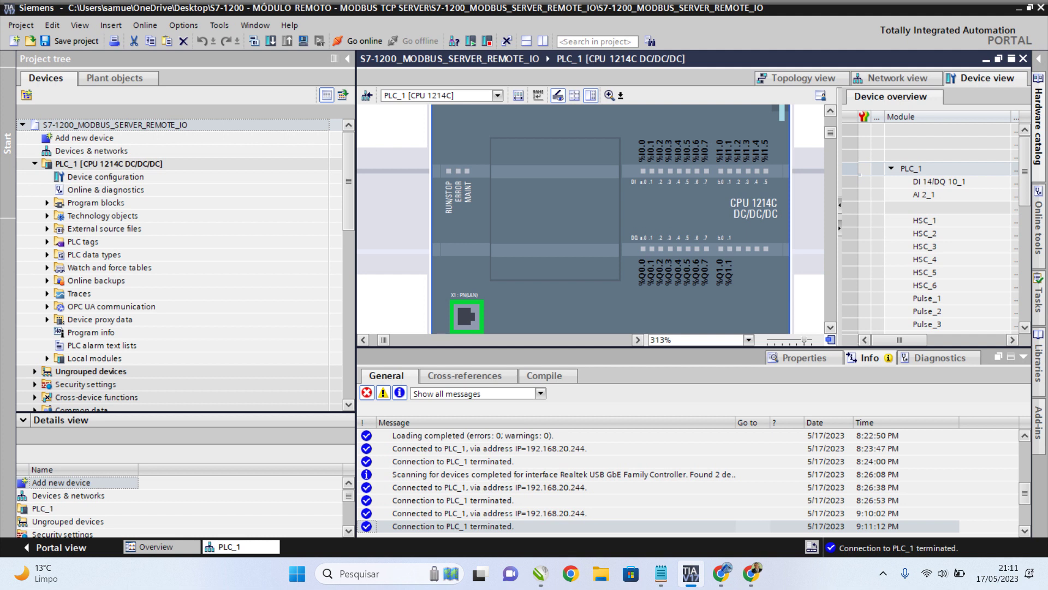
scroll(590, 218, "up", 3)
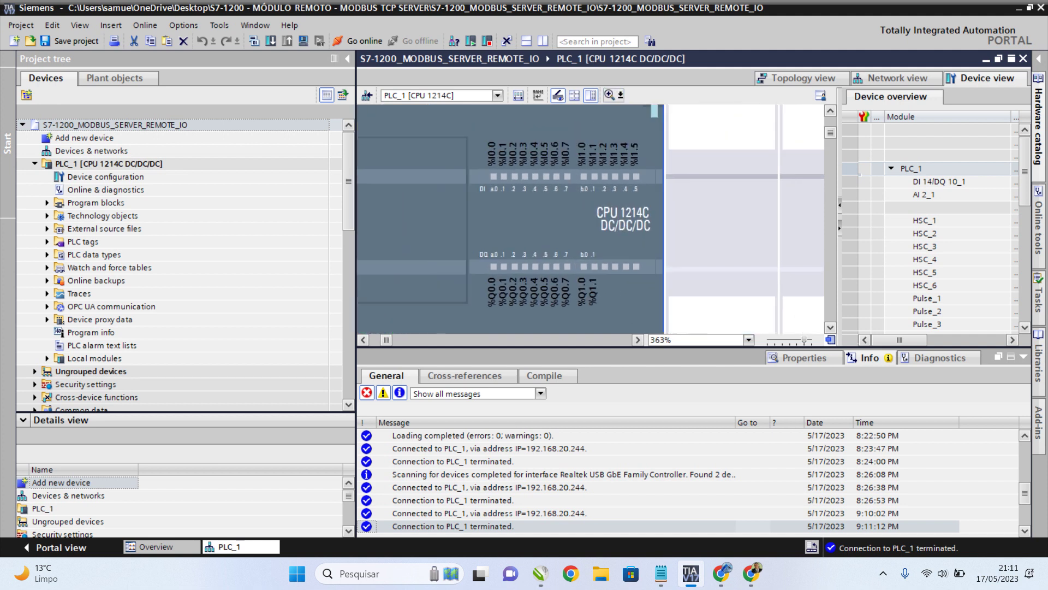
scroll(589, 218, "up", 1)
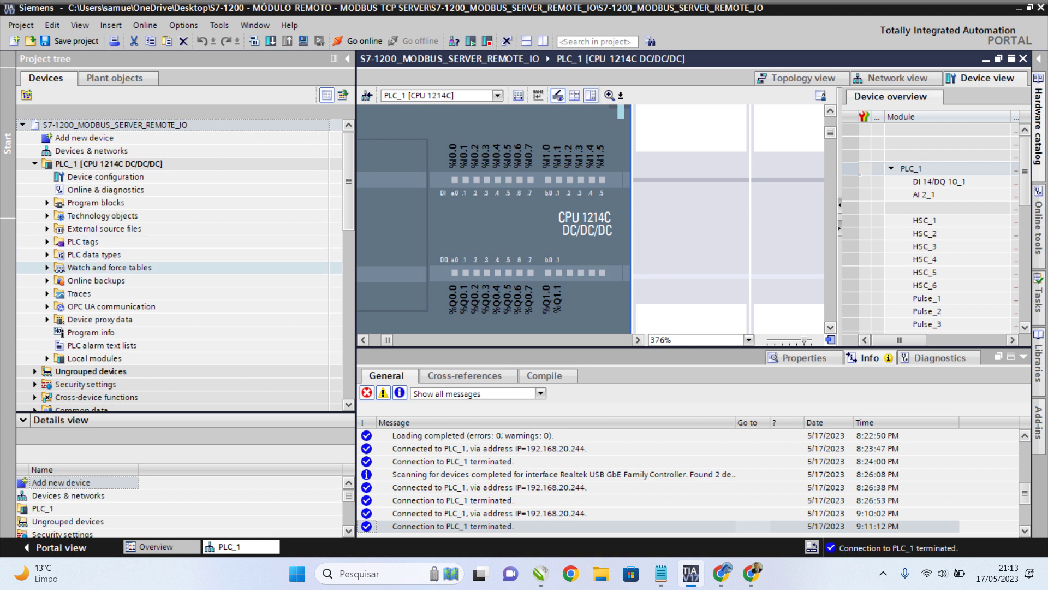
Open PLC_1's default tag table and add a tag named I00.
left_click(47, 242)
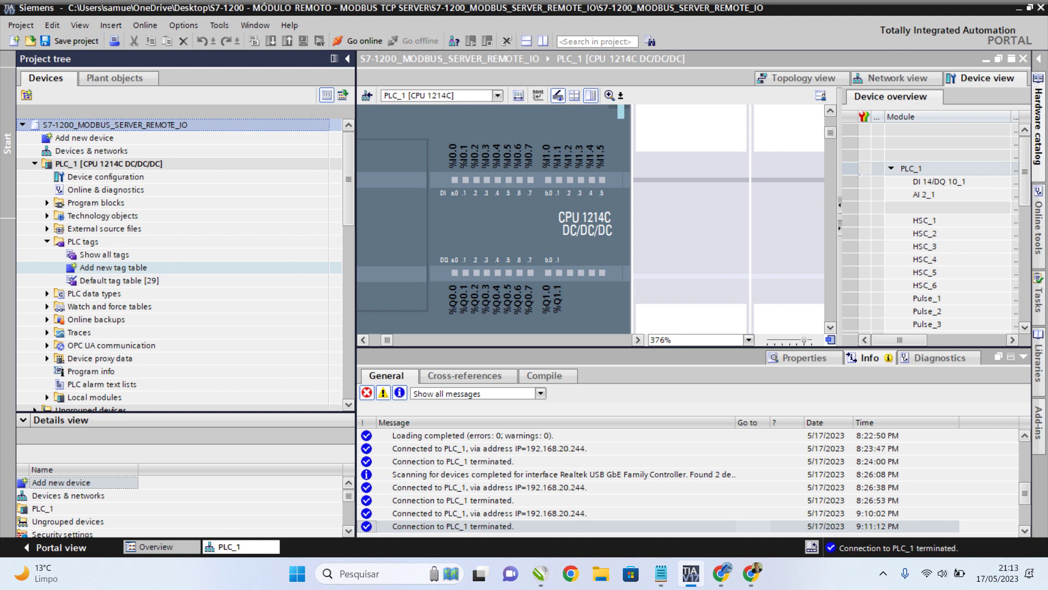
double_click(119, 280)
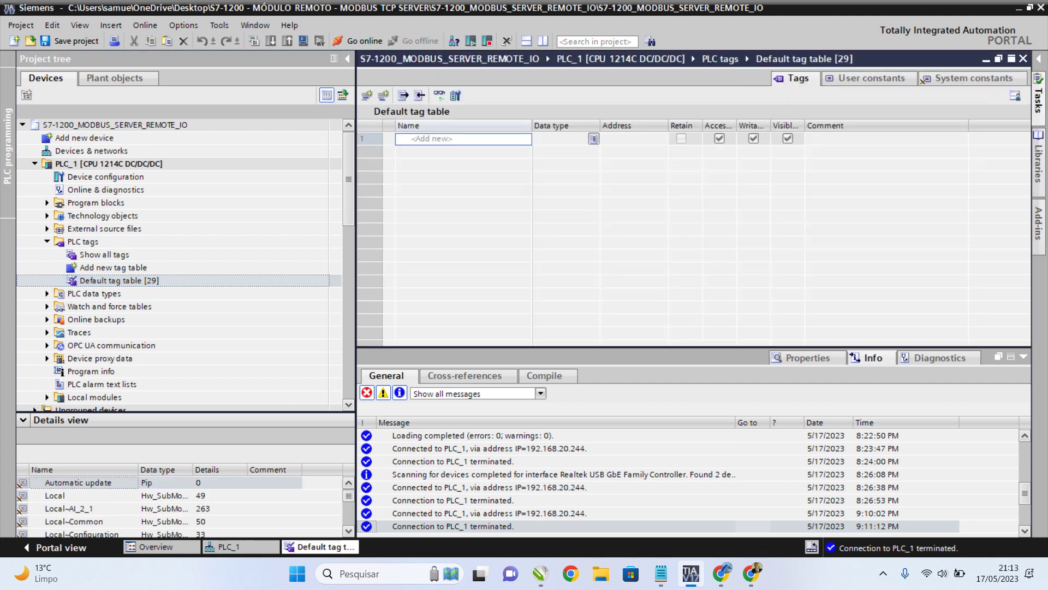
left_click(464, 139)
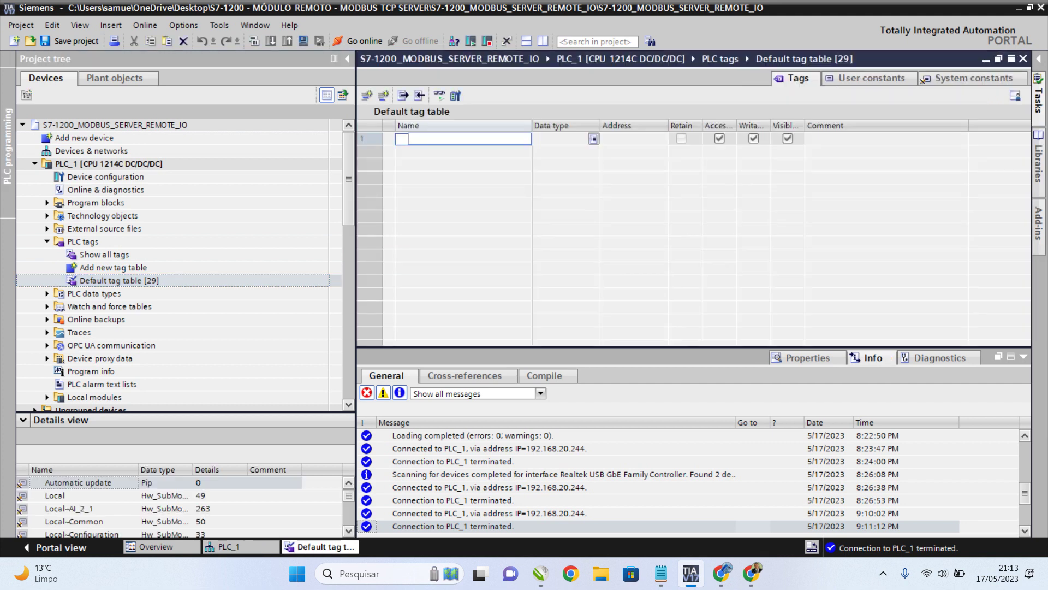
type("I00")
key("Return")
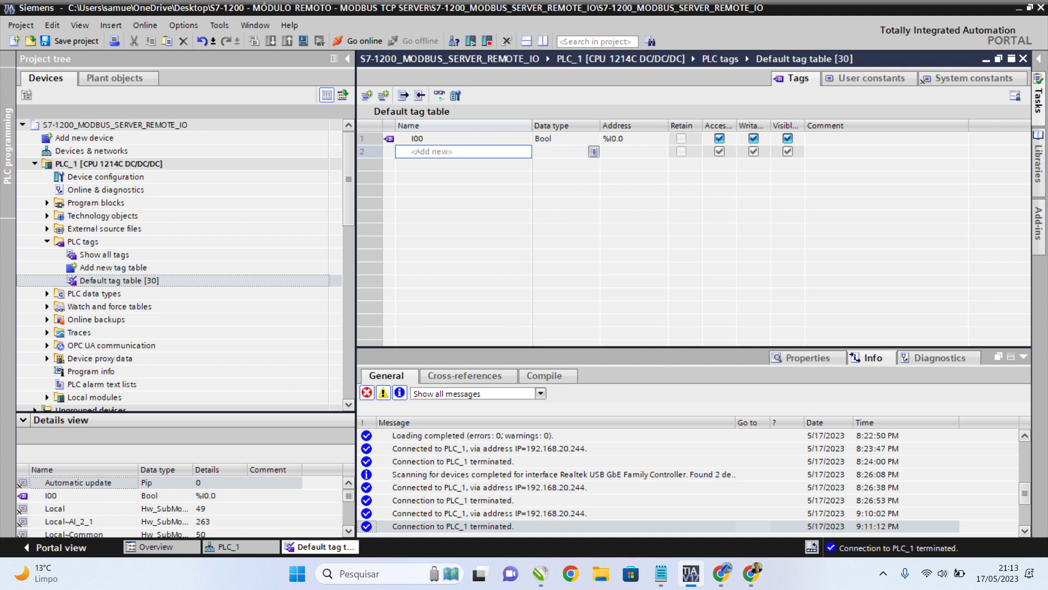
Add the input tags I01, I02, I03 and I04 to the default tag table.
left_click(448, 152)
type("I0")
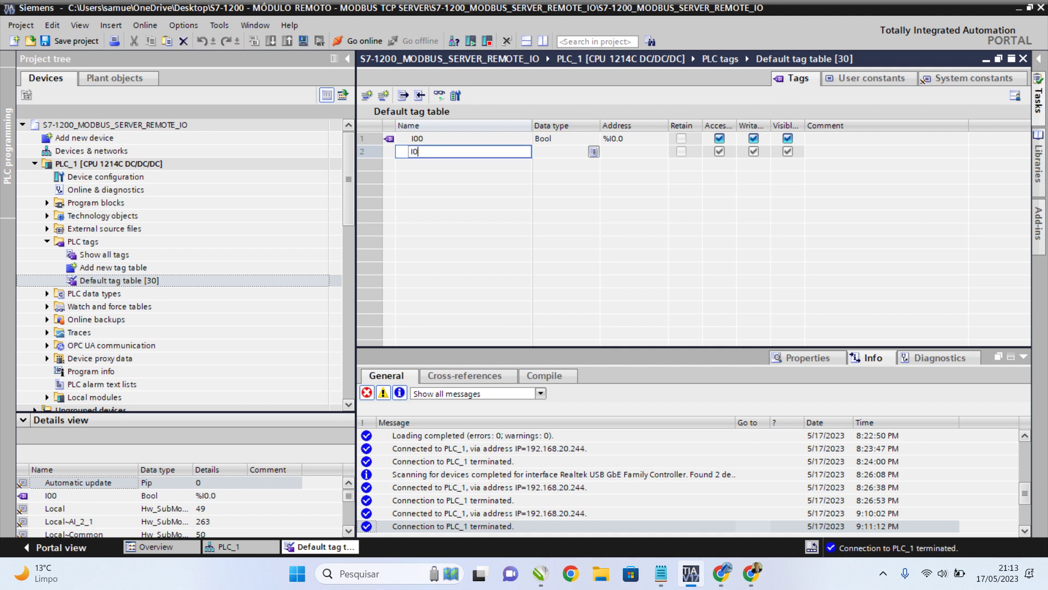
type("1")
key("Return")
type("I0")
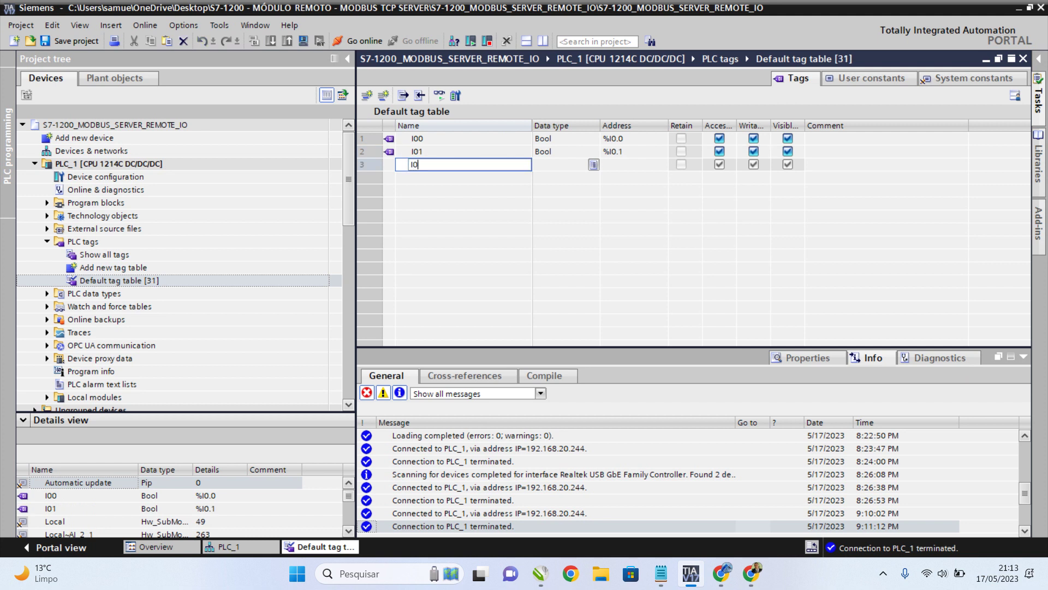
type("2")
key("Return")
type("I03")
key("Return")
type("I04")
key("Return")
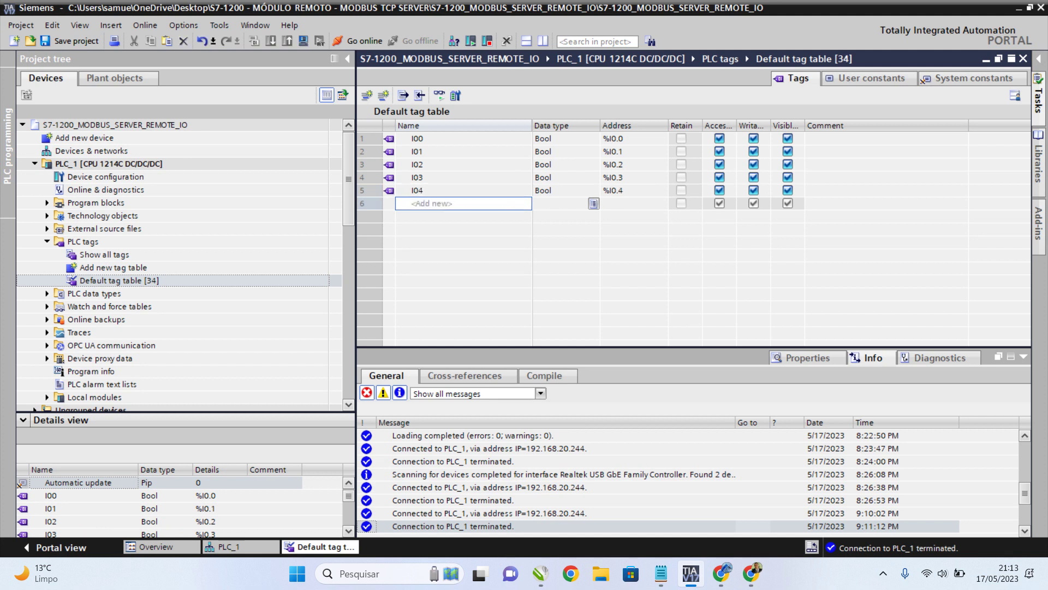
Add the remaining input tags I05, I06 and I07 below I04.
type("I05")
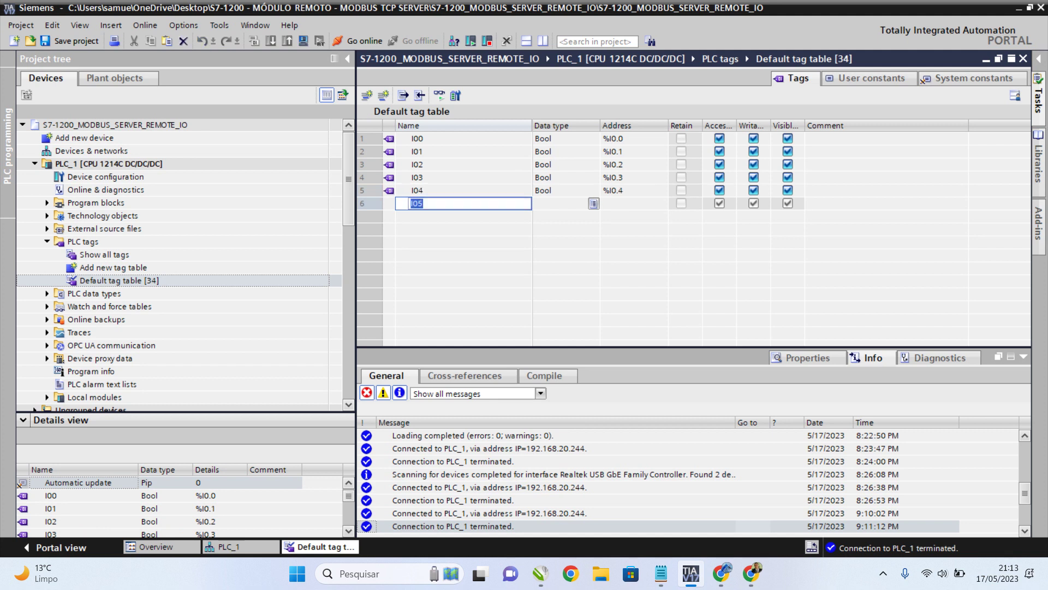
key("Return")
type("I06")
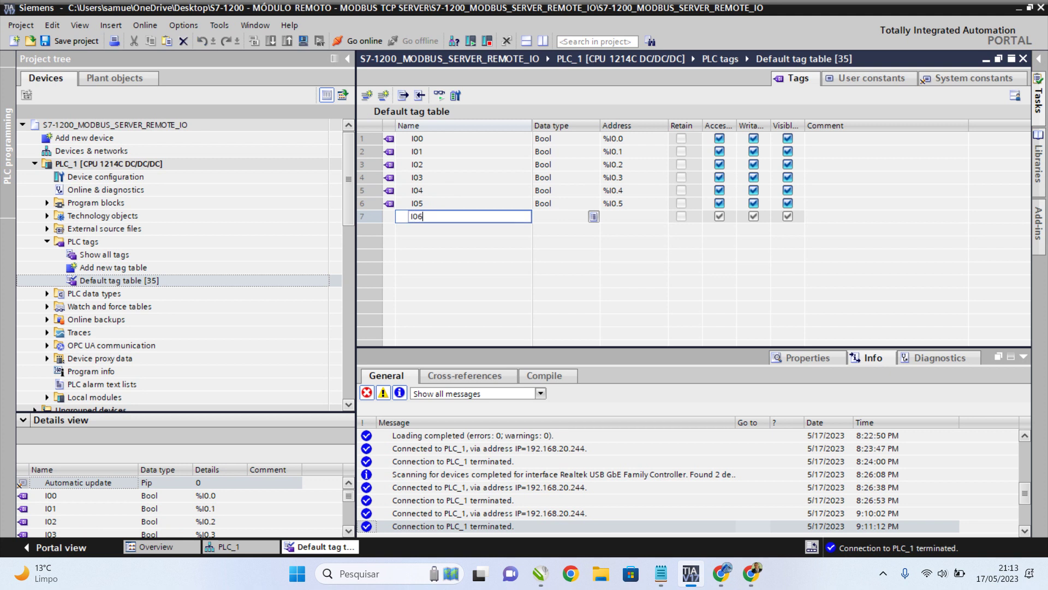
key("Return")
type("I07")
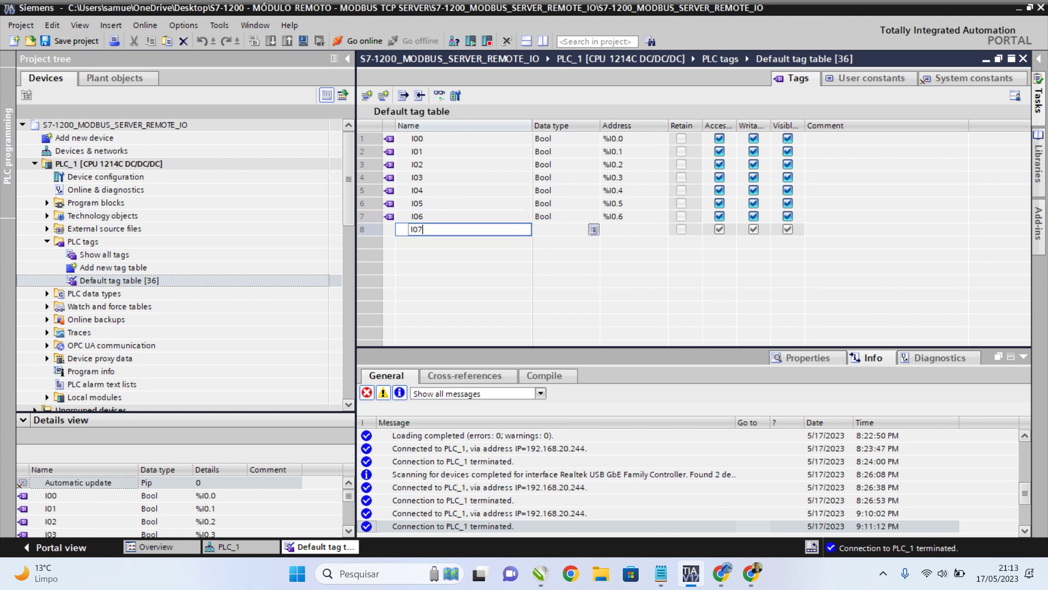
key("Return")
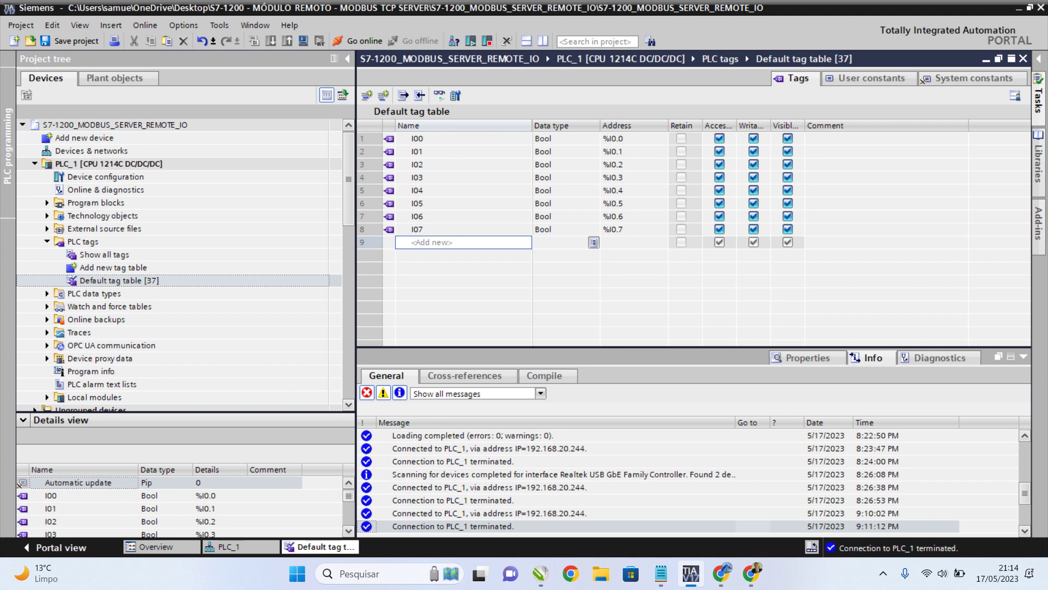
Add an output tag named Q00 and set its address to %Q0.0.
left_click(410, 242)
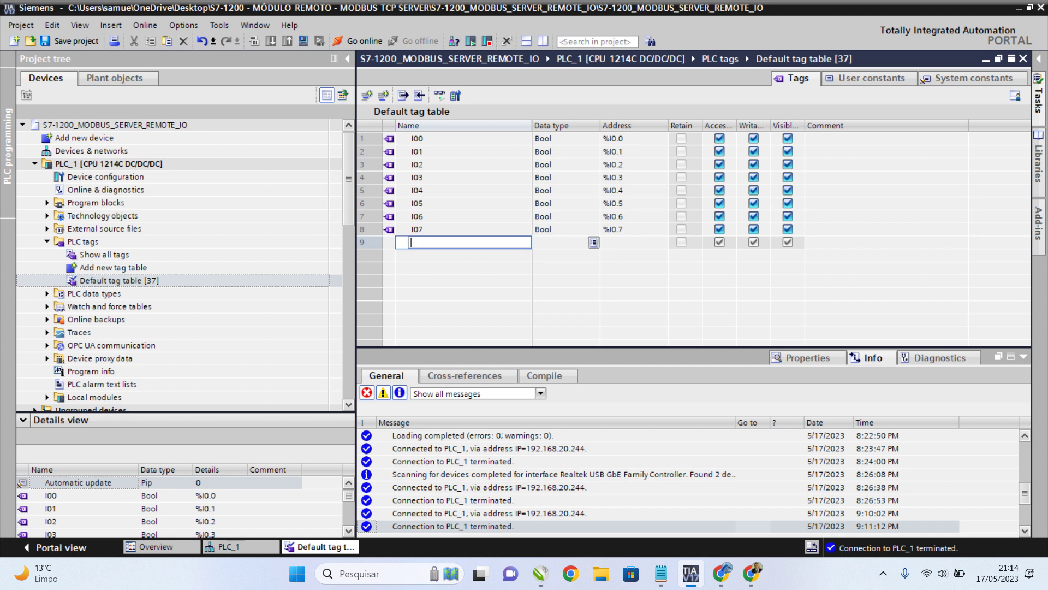
type("Q00")
key("Return")
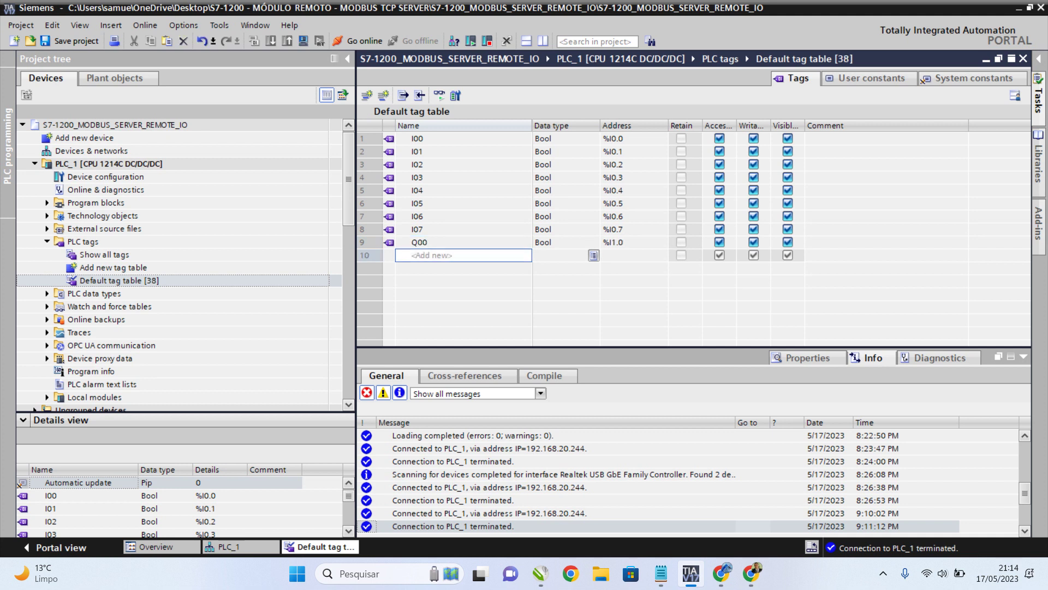
left_click(604, 241)
left_click(604, 242)
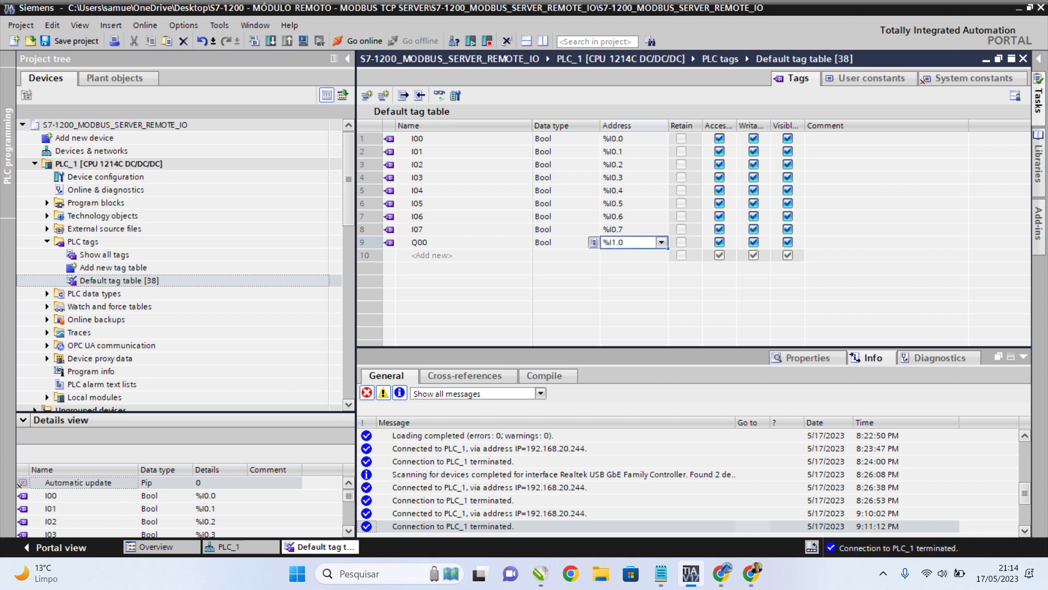
key("BackSpace")
type("Q")
key("Left")
key("BackSpace")
type("0")
key("Return")
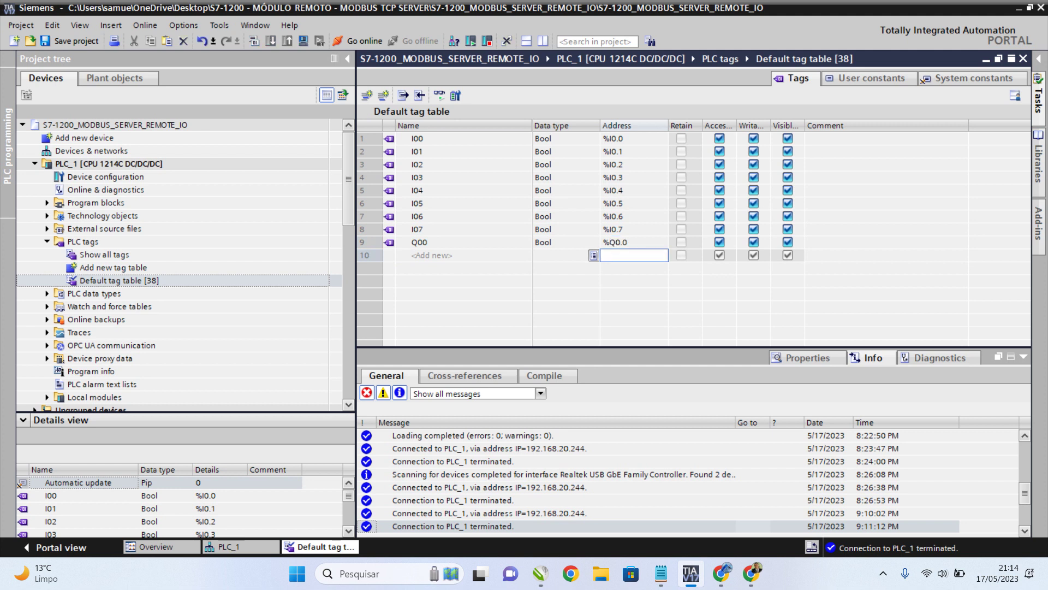
Add the output tags Q01, Q02 and Q03 below Q00, correcting any mistyped name.
left_click(463, 255)
type("Q01")
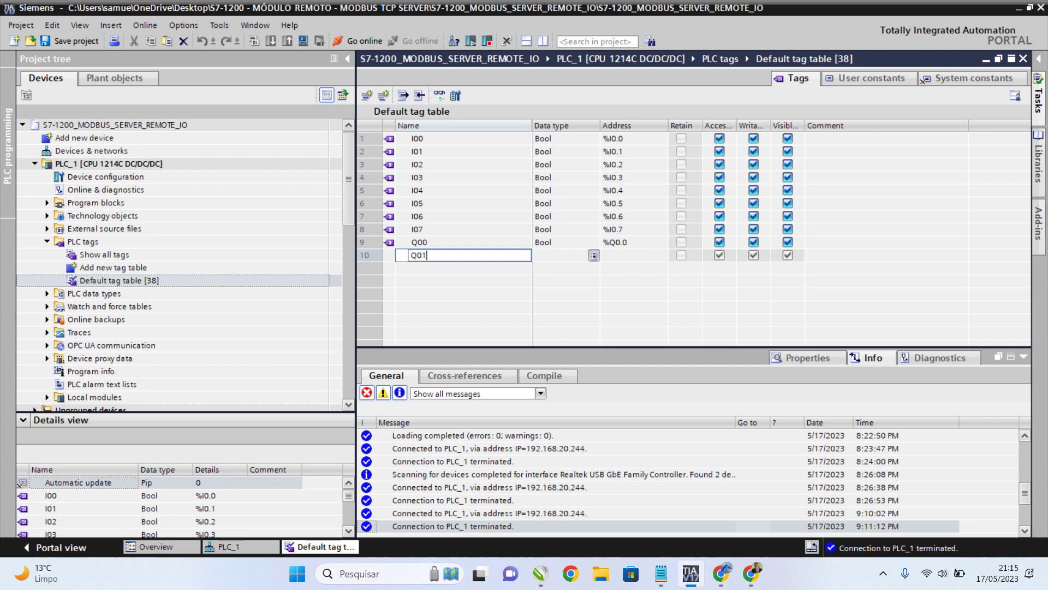
key("Return")
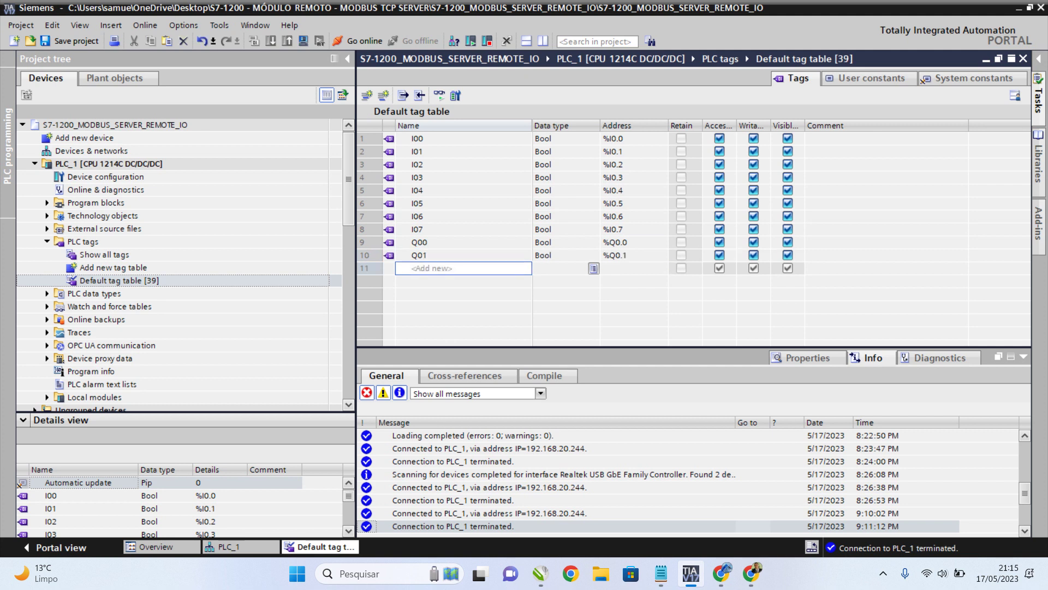
type("Q02")
key("Return")
type("A03")
key("Return")
key("Up")
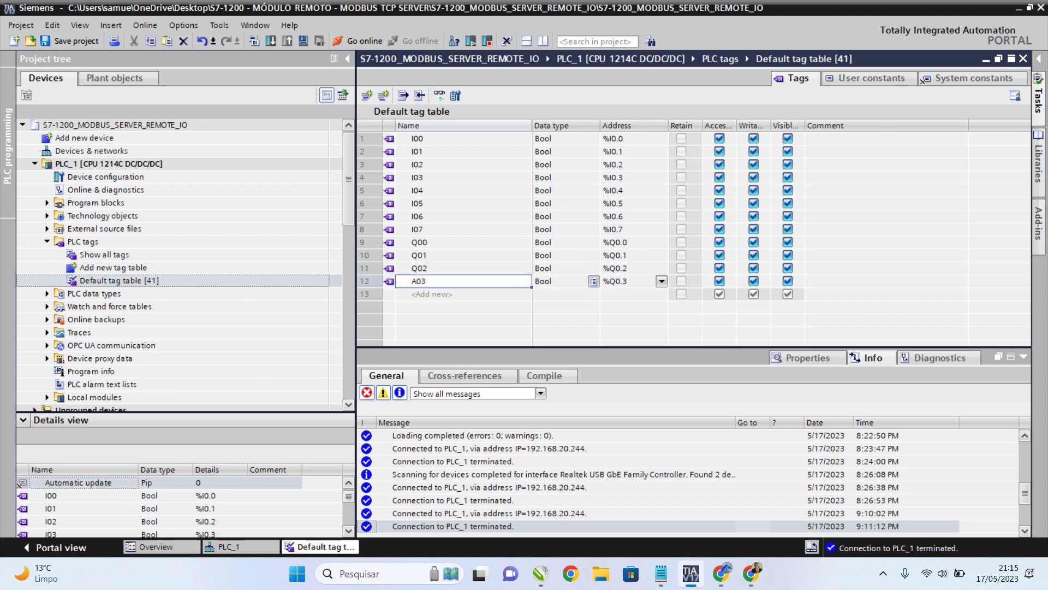
type("Q03")
key("Return")
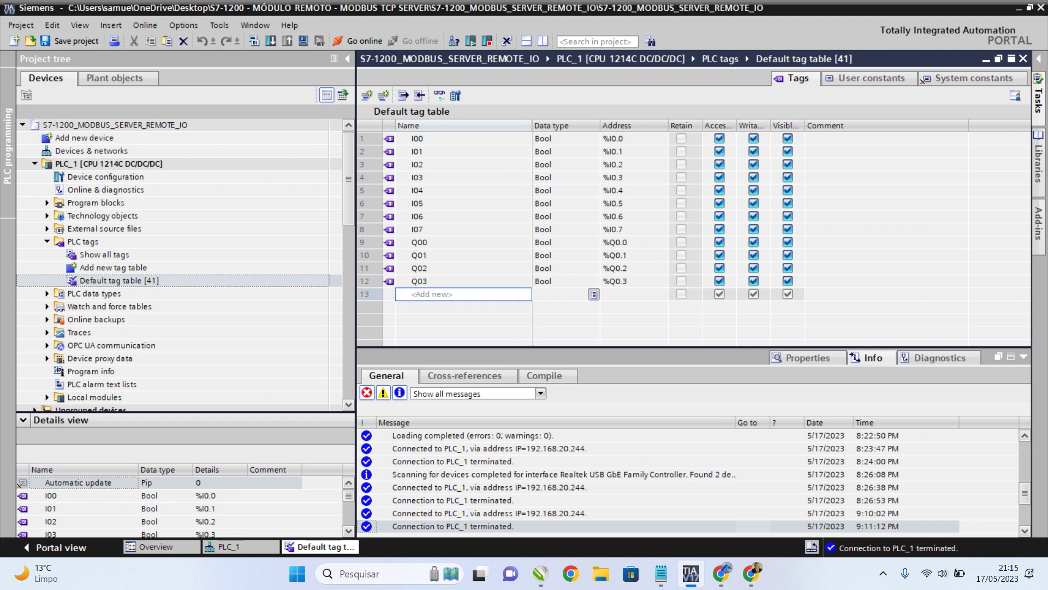
Add the remaining output tags Q04, Q05, Q06 and Q07 to the default tag table.
type("Q04")
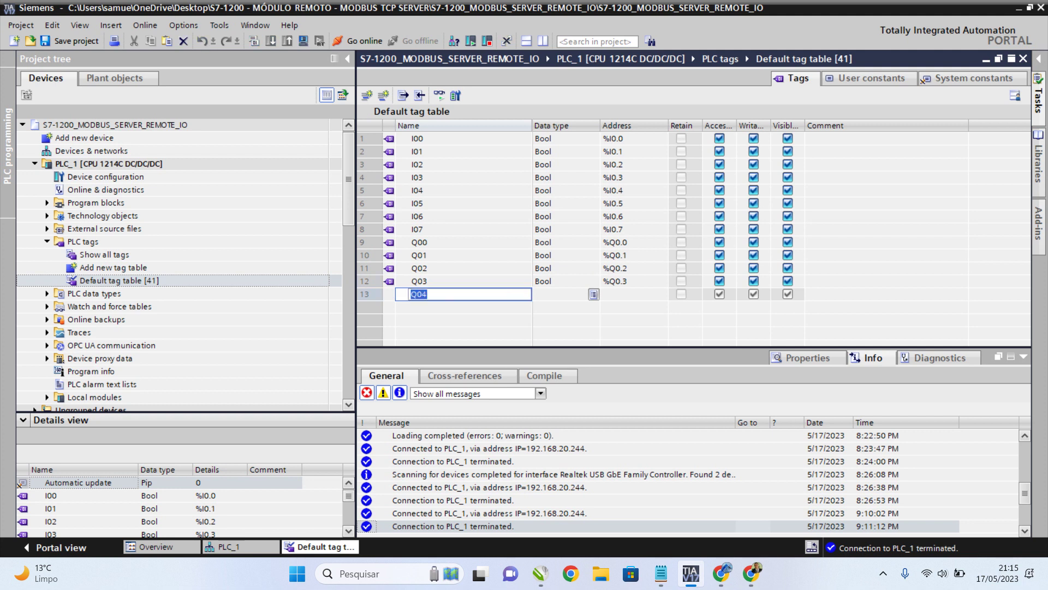
key("Return")
type("Q05")
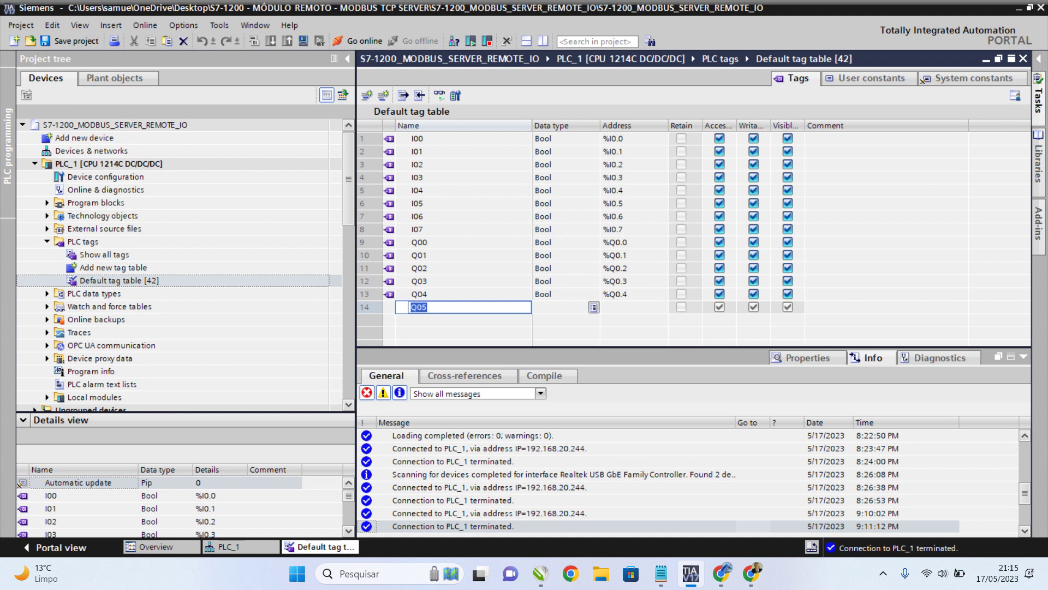
key("Return")
type("Q06")
key("Return")
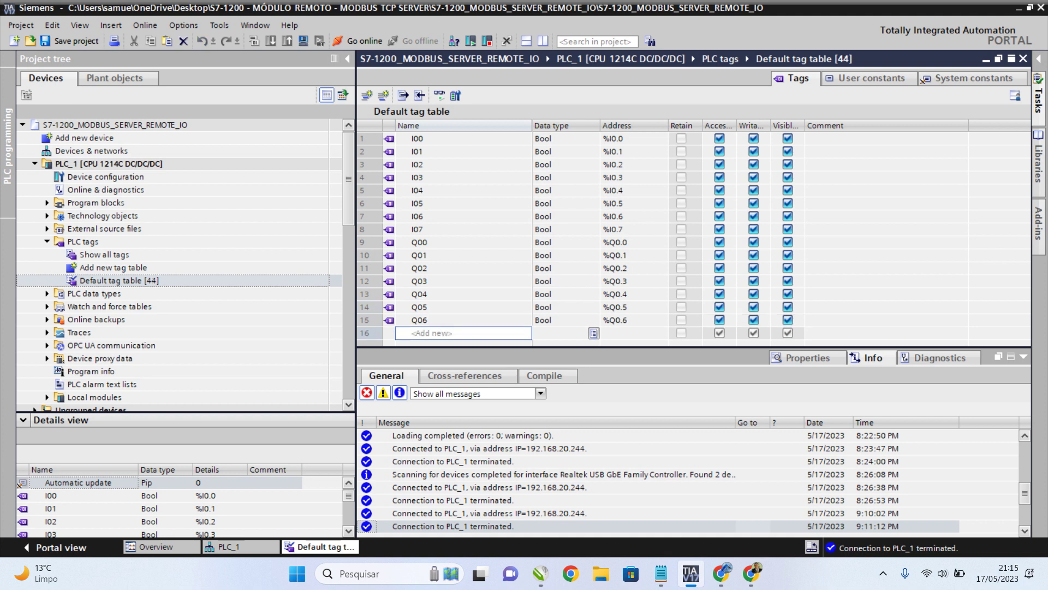
type("Q07")
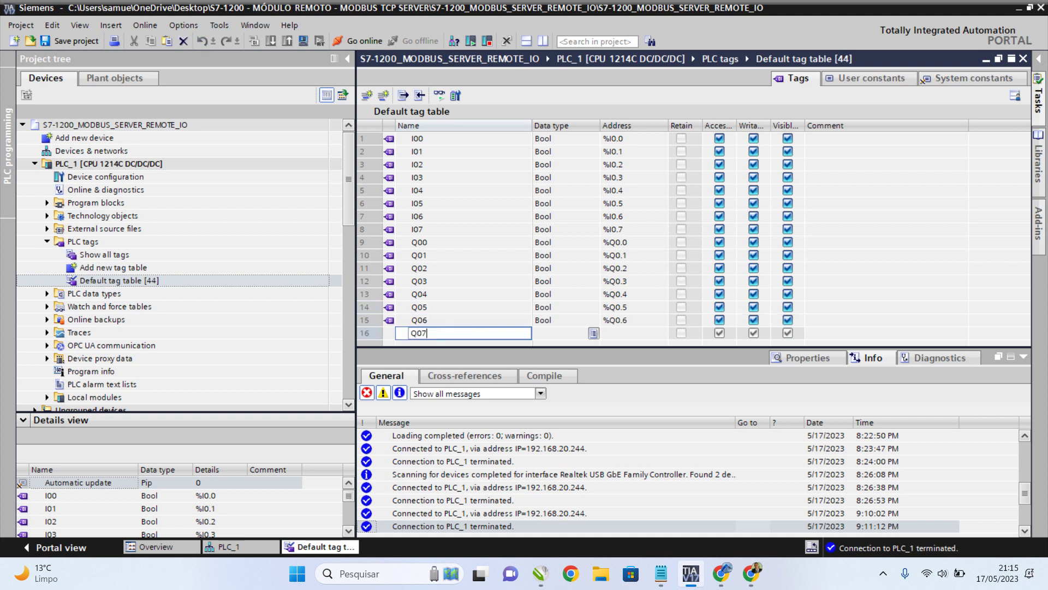
key("Return")
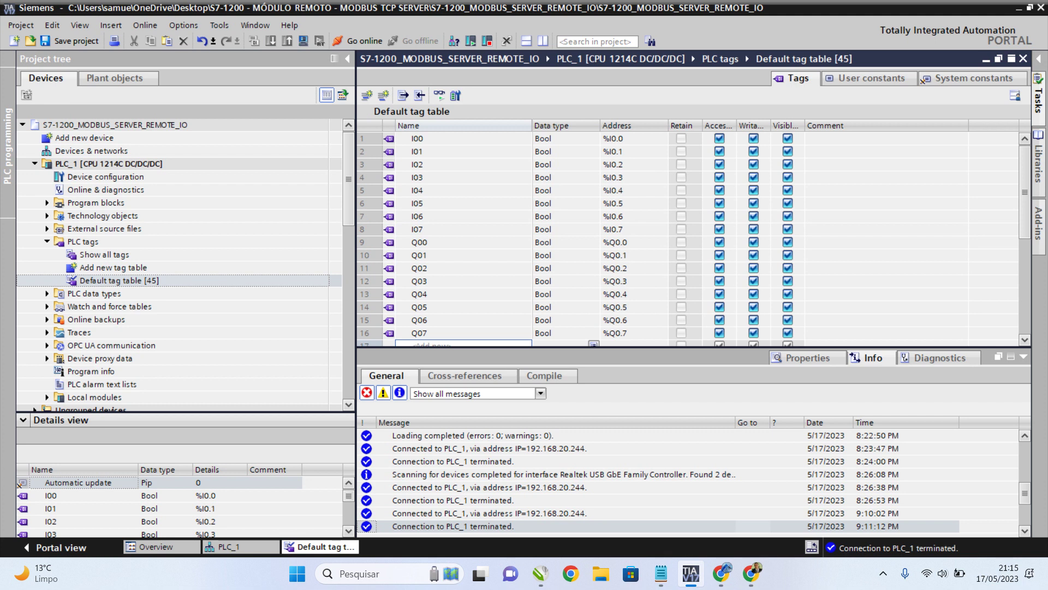
Review the addresses and names of the input and output tags in the default tag table.
left_click(627, 269)
left_click(628, 294)
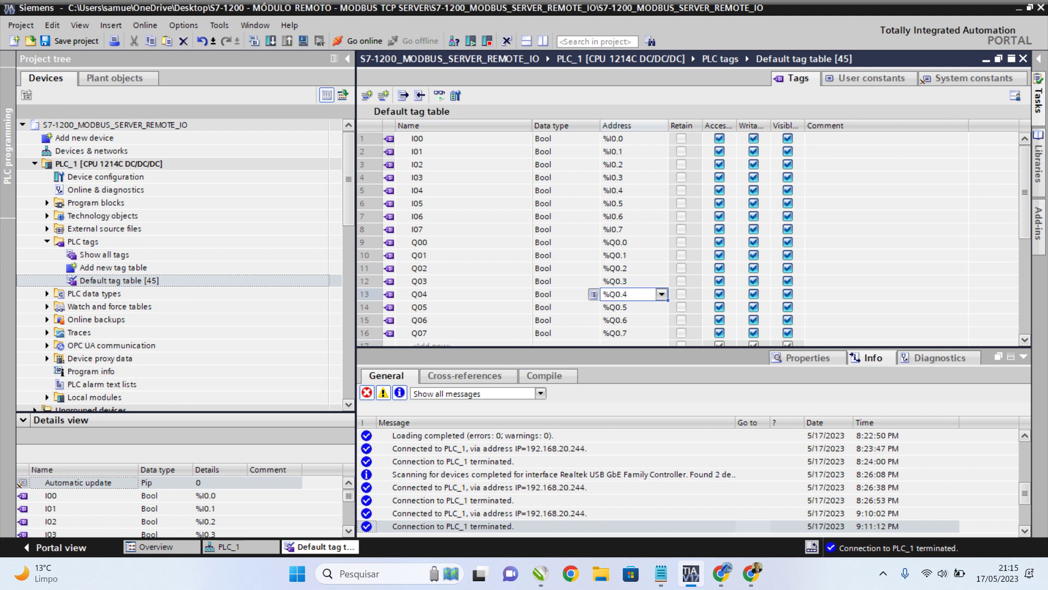
left_click(628, 178)
left_click(628, 216)
left_click(628, 255)
left_click(628, 294)
left_click(628, 152)
left_click(628, 190)
left_click(627, 229)
left_click(628, 294)
left_click(437, 139)
left_click(436, 229)
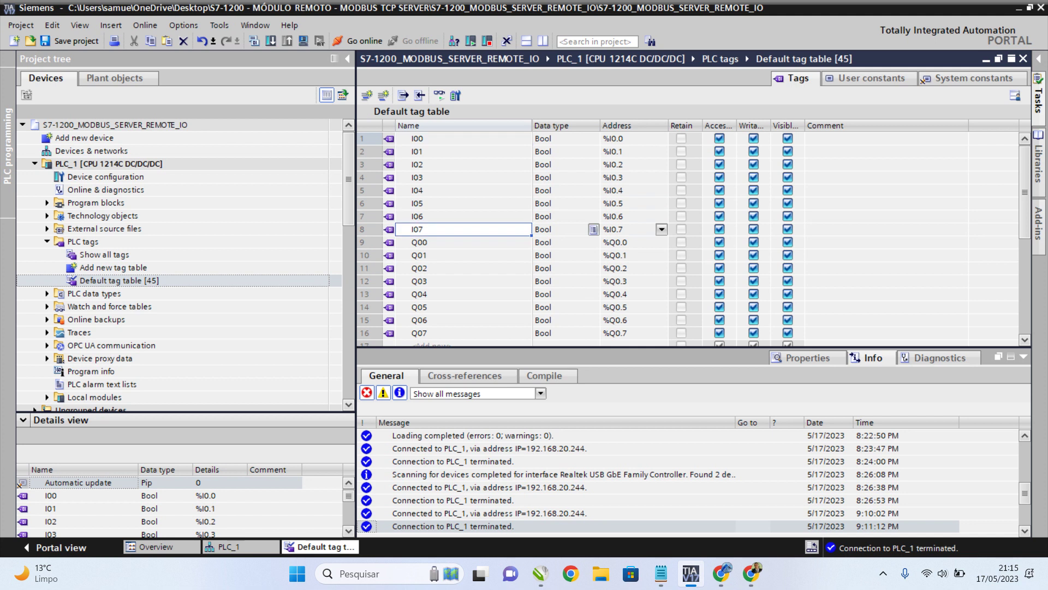
Save the project and open the Main [OB1] program block with the instruction catalogue displayed.
key("ctrl+s")
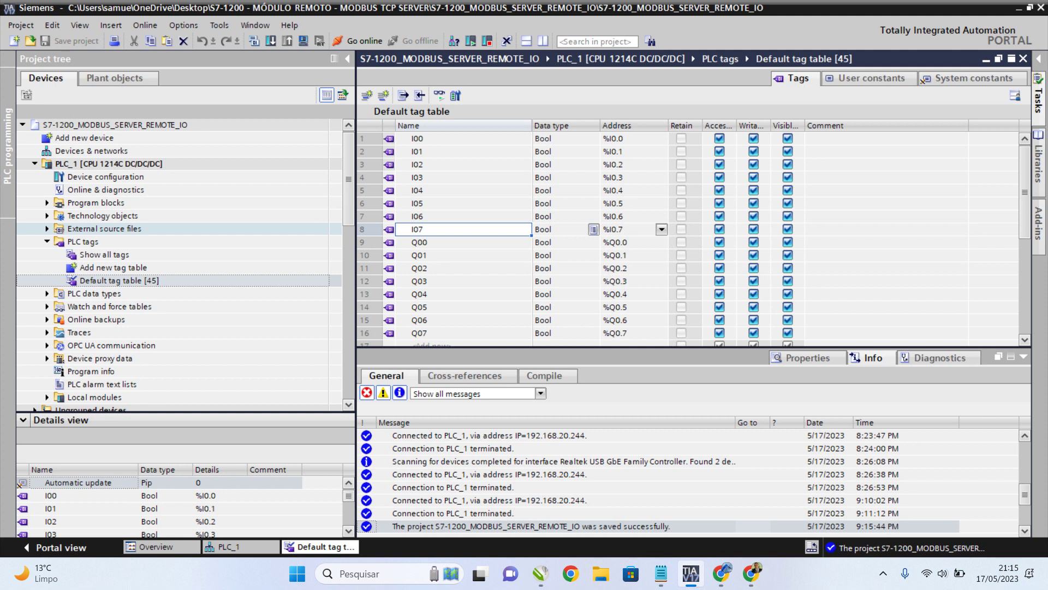
left_click(96, 203)
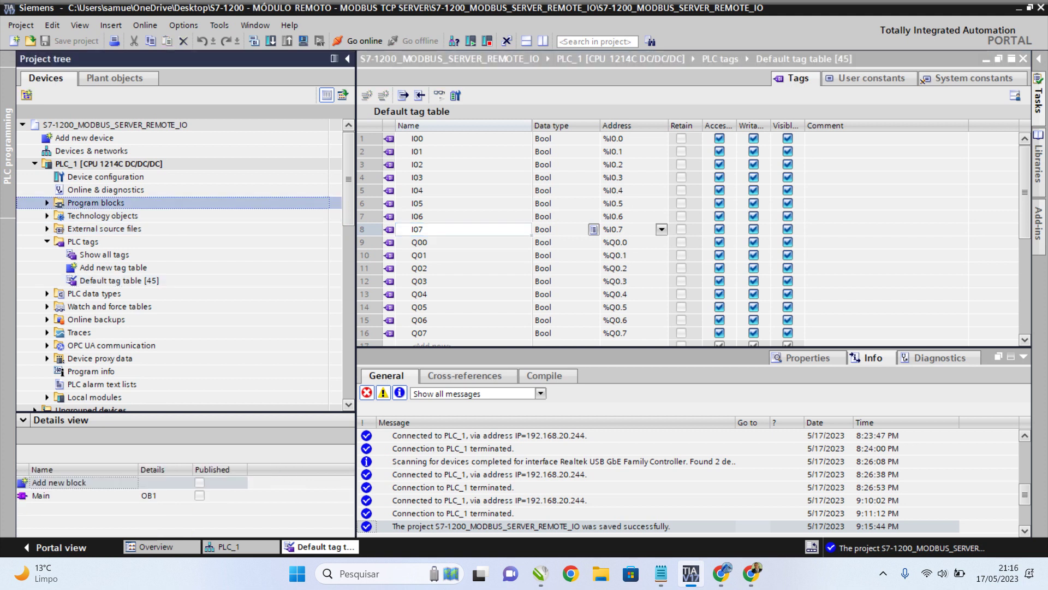
key("Right")
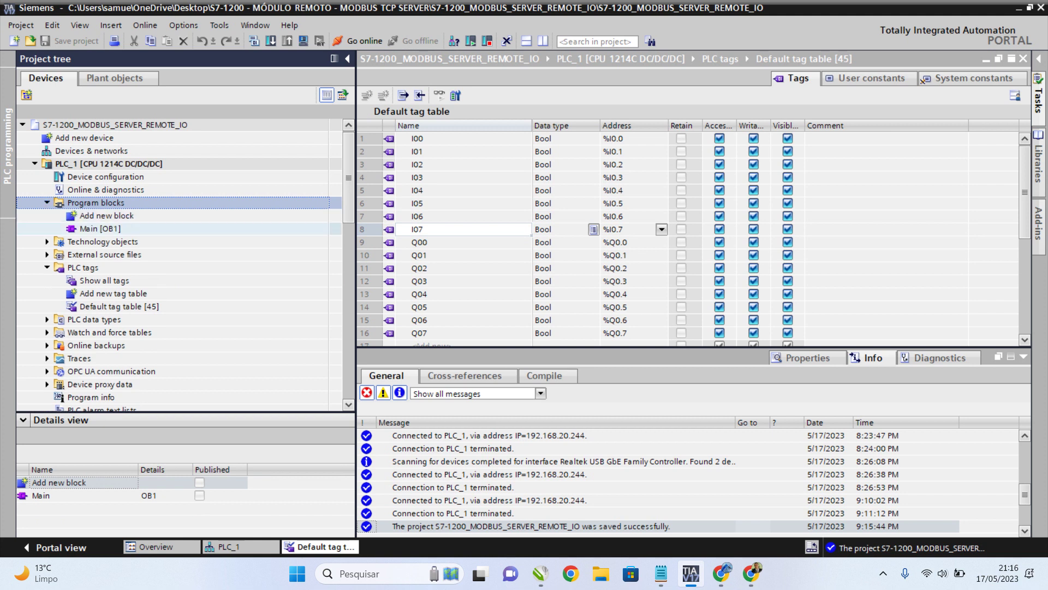
left_click(100, 228)
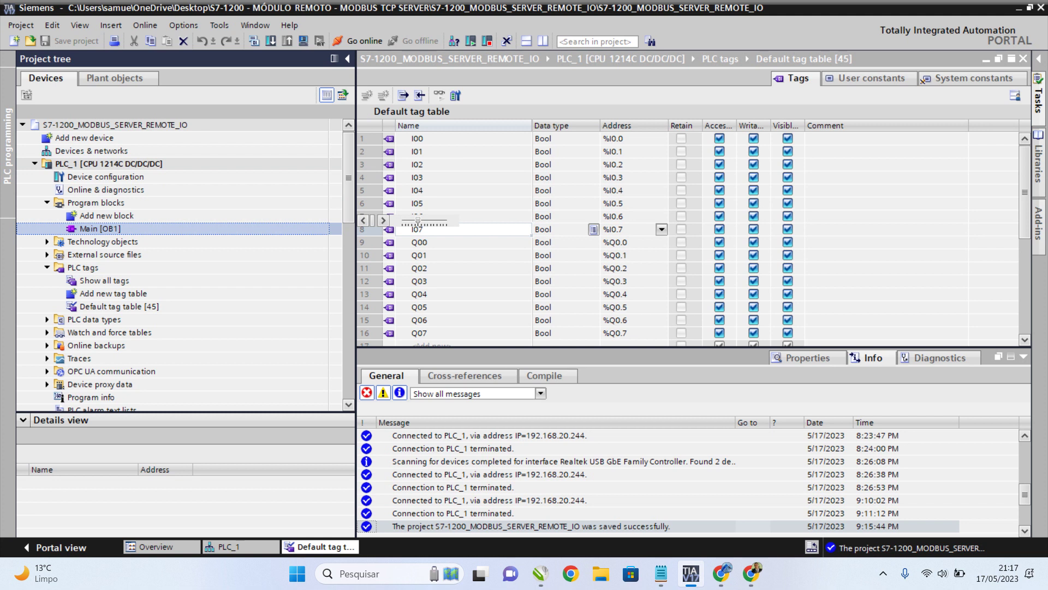
key("Return")
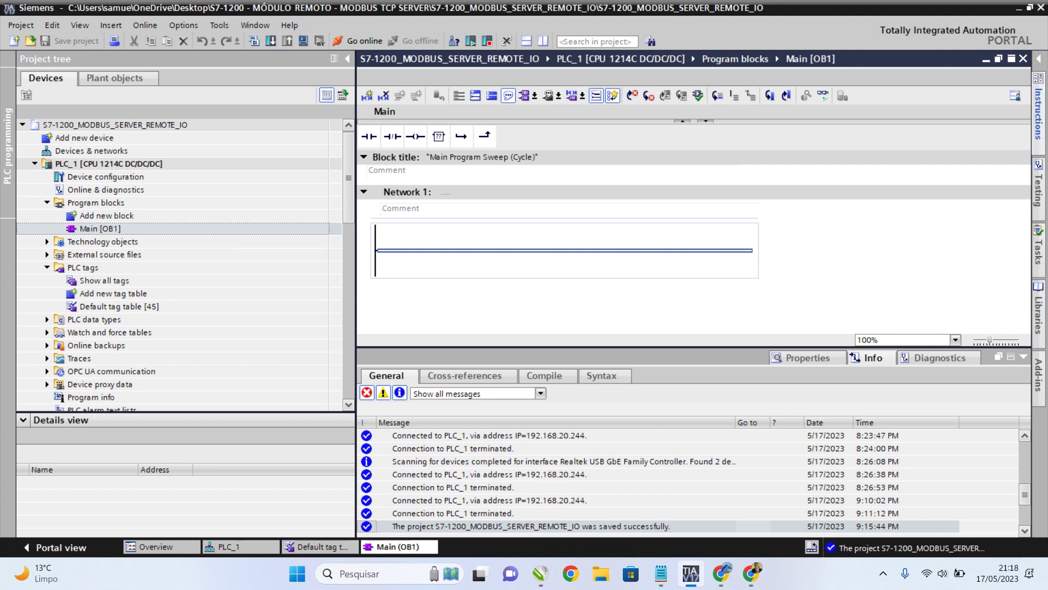
left_click(1039, 113)
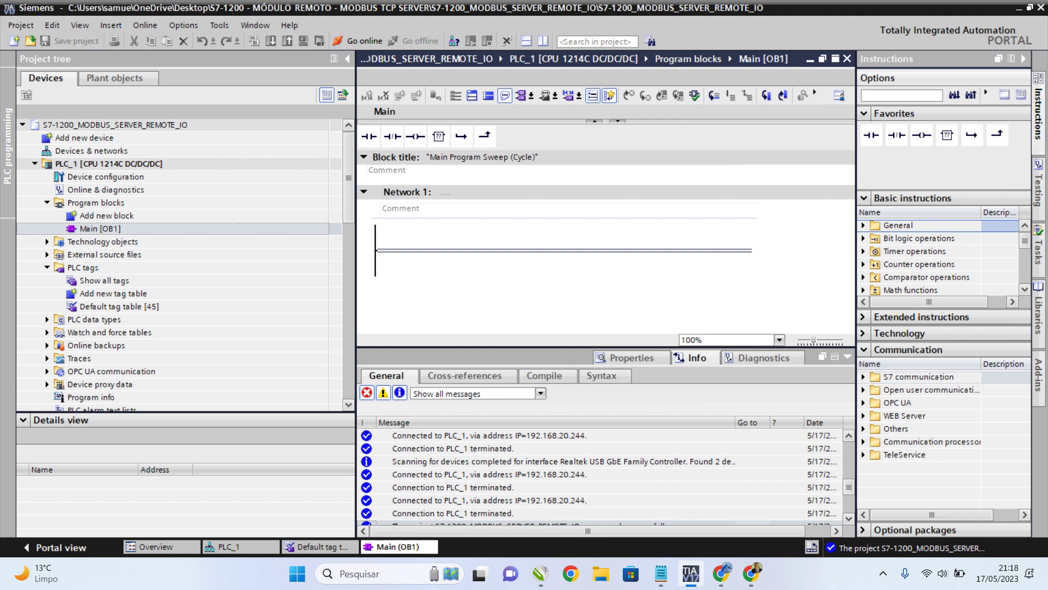
Search the instruction catalogue for MODBUS and select MB_SERVER among the MODBUS TCP communication instructions.
scroll(928, 257, "down", 3)
scroll(928, 257, "up", 5)
left_click(911, 96)
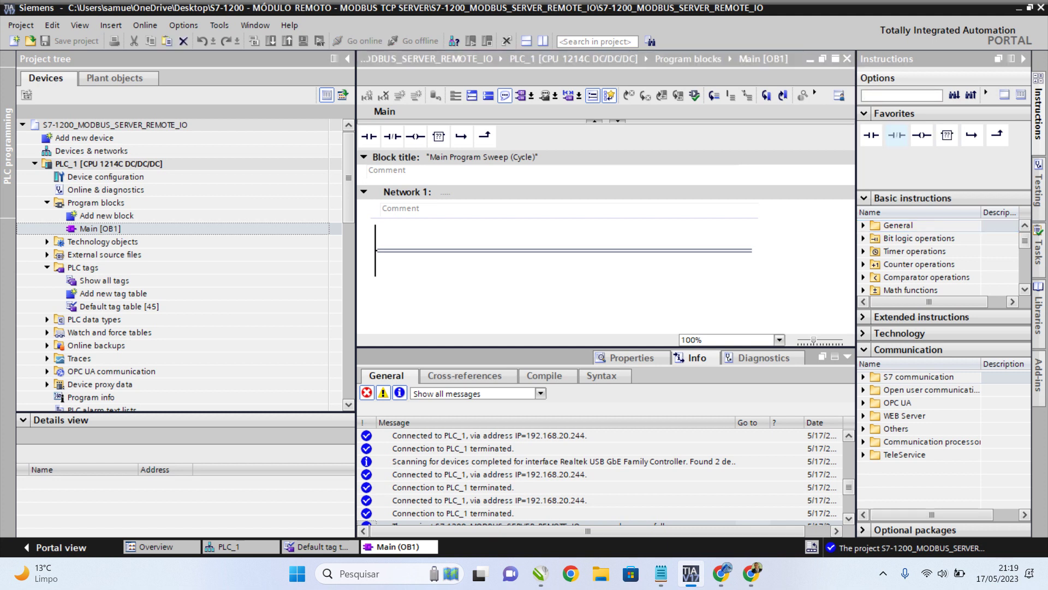
type("MODBUS")
key("Return")
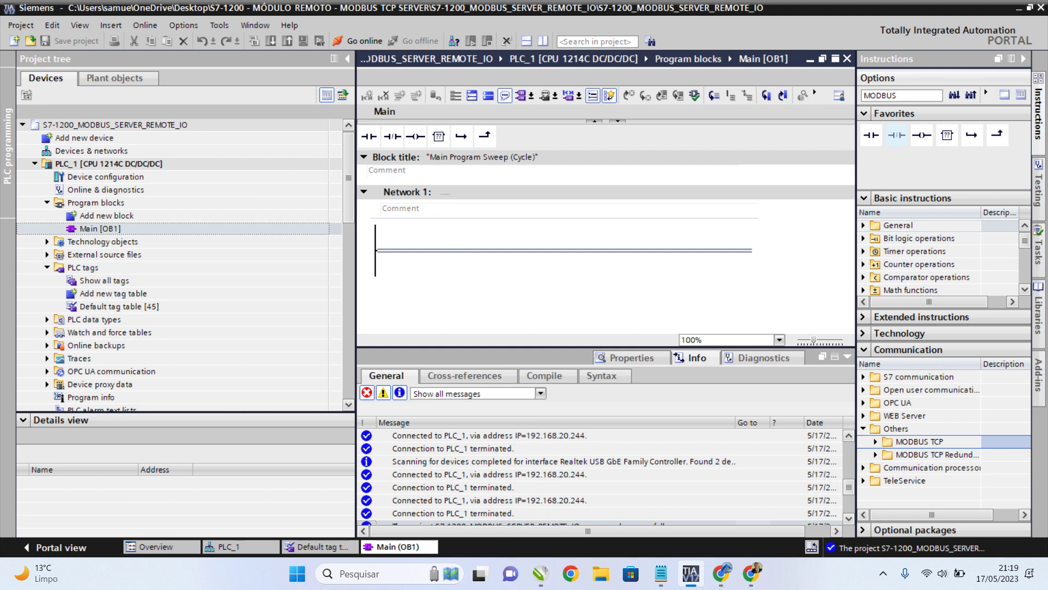
key("Right")
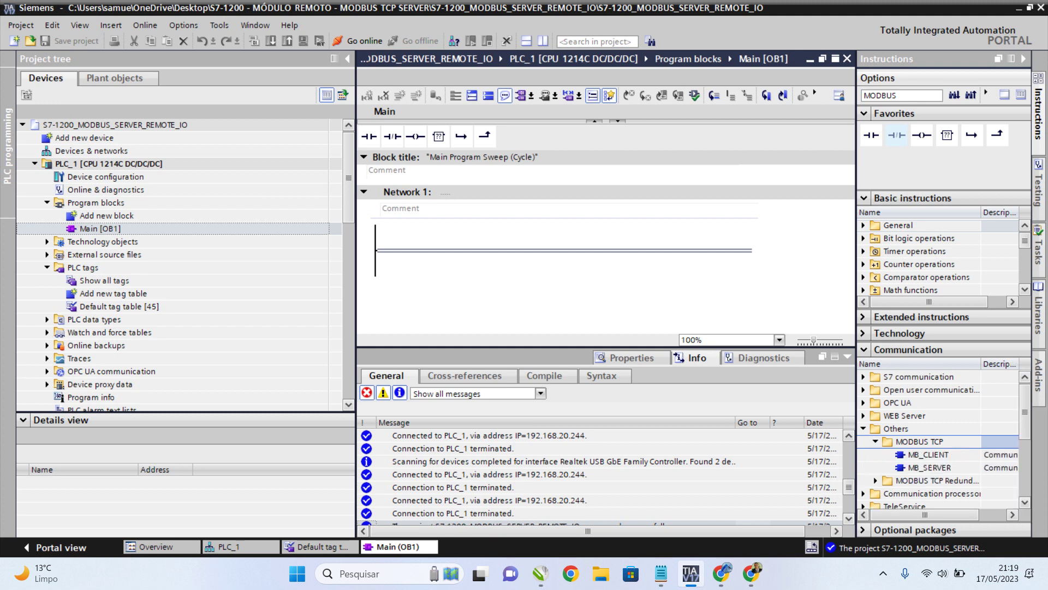
mouse_move(924, 515)
left_mouse_down()
mouse_move(953, 515)
mouse_move(925, 515)
left_mouse_up()
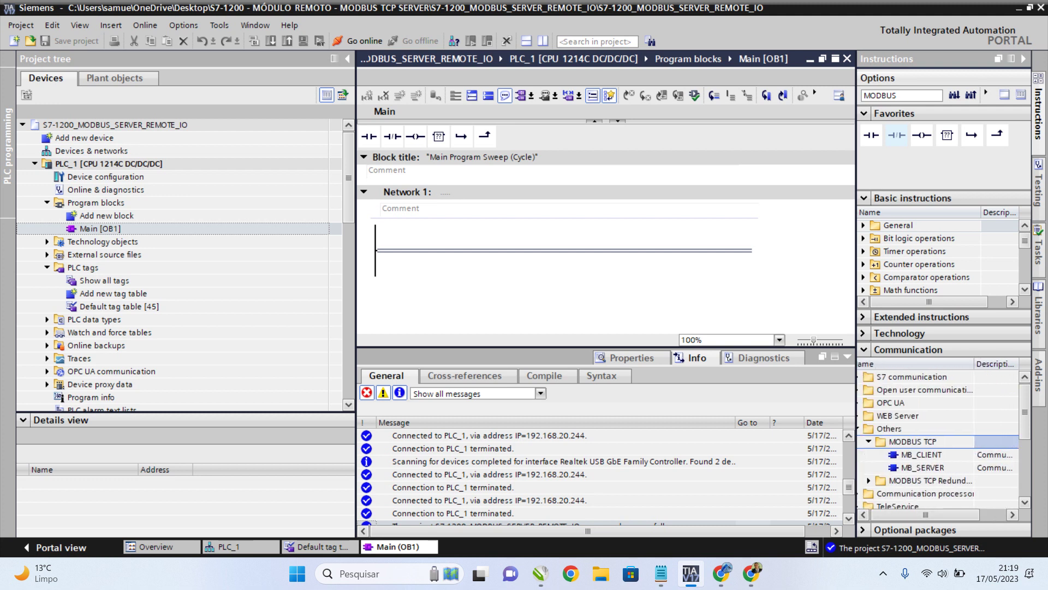
left_click(922, 468)
left_click(922, 455)
left_click(923, 467)
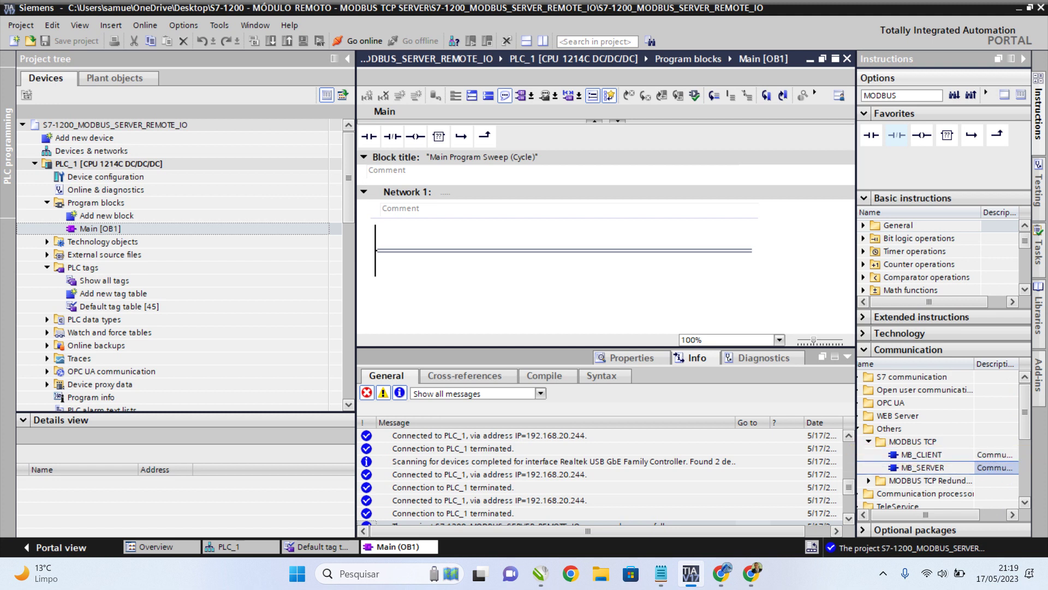
Check which library versions are available for the MODBUS TCP instructions, keeping V6.0.
left_click_drag(925, 515, 951, 515)
left_click(981, 441)
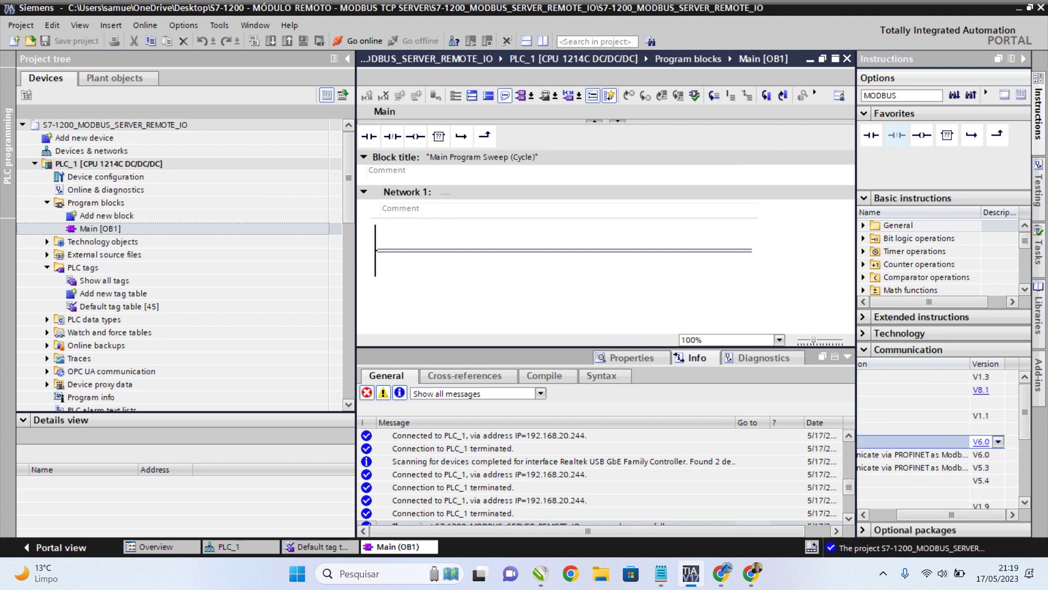
left_click(981, 441)
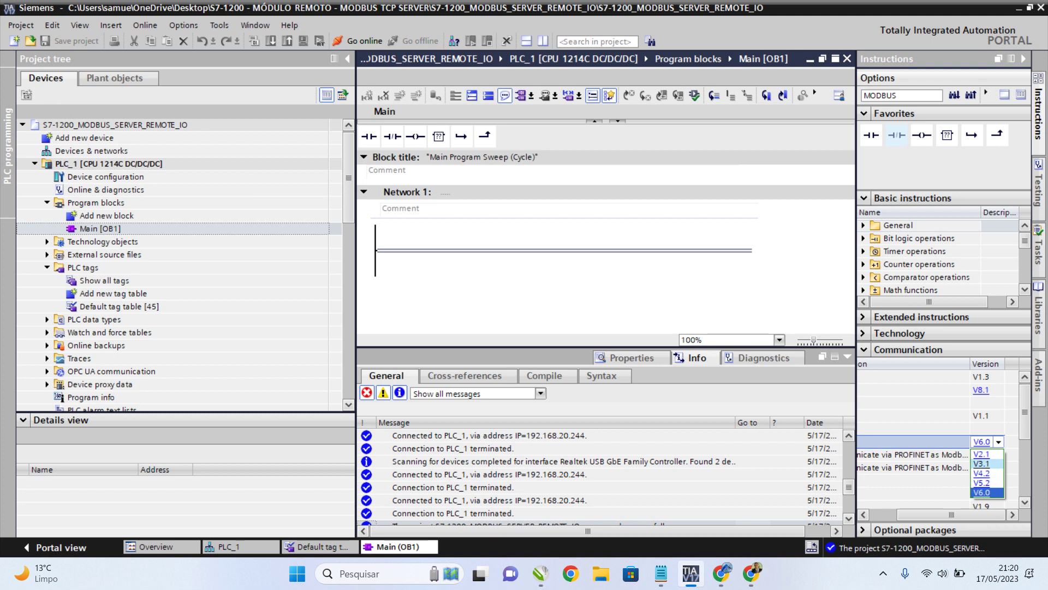
key("Escape")
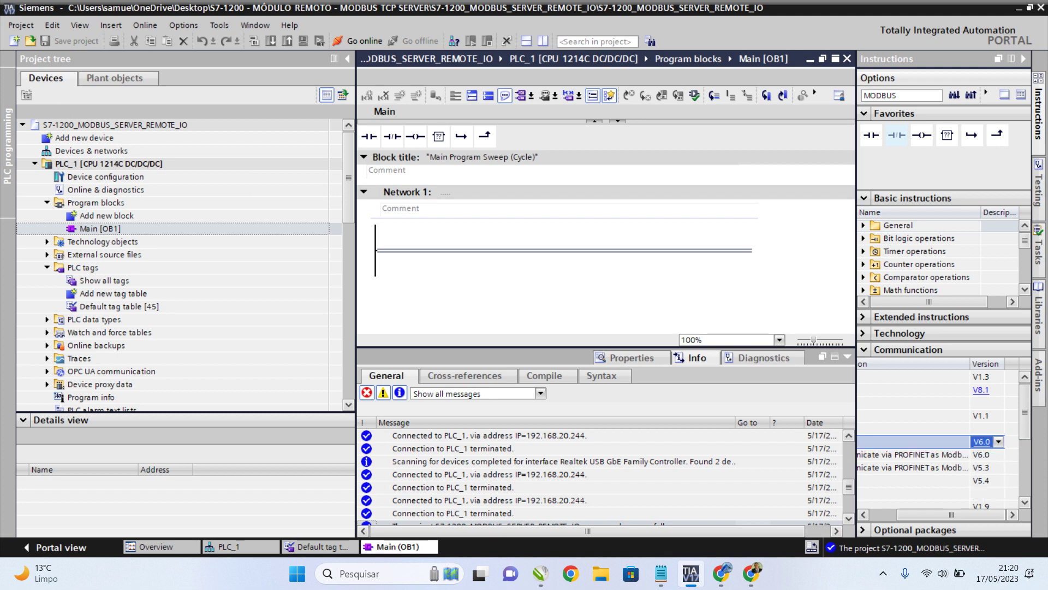
left_click(913, 468)
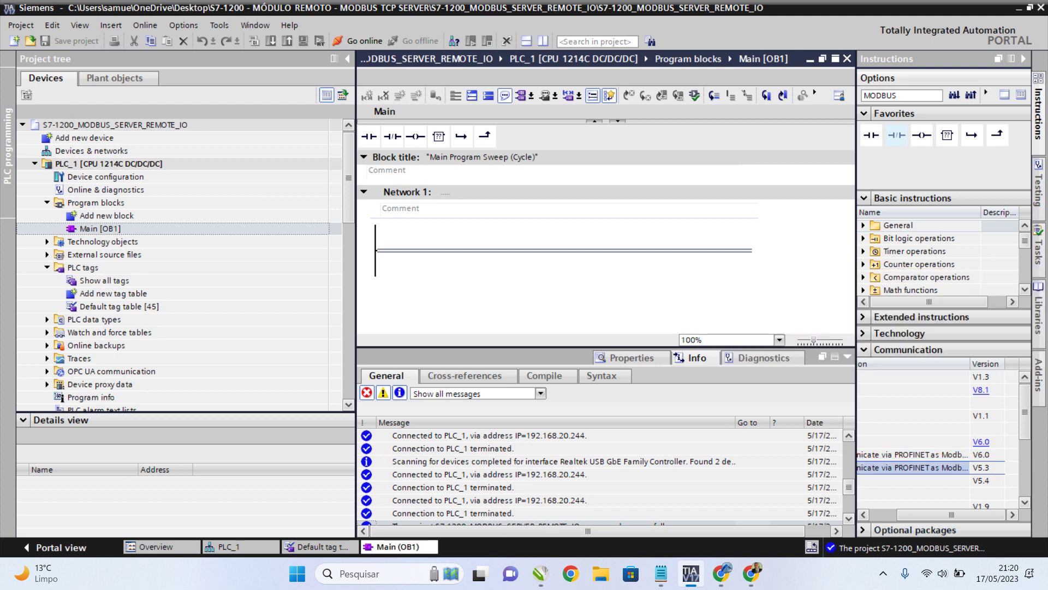
Insert the MB_SERVER instruction on the rung of Network 1 with the single-instance data block MB_SERVER_DB and automatic numbering.
scroll(938, 436, "left", 5)
scroll(938, 436, "left", 3)
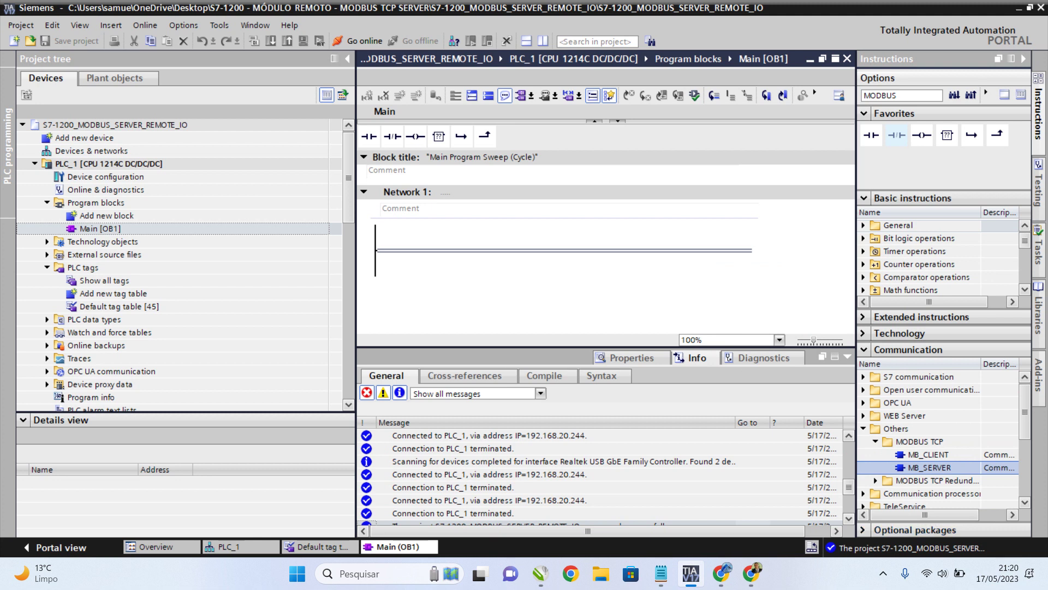
left_click_drag(928, 454, 563, 250)
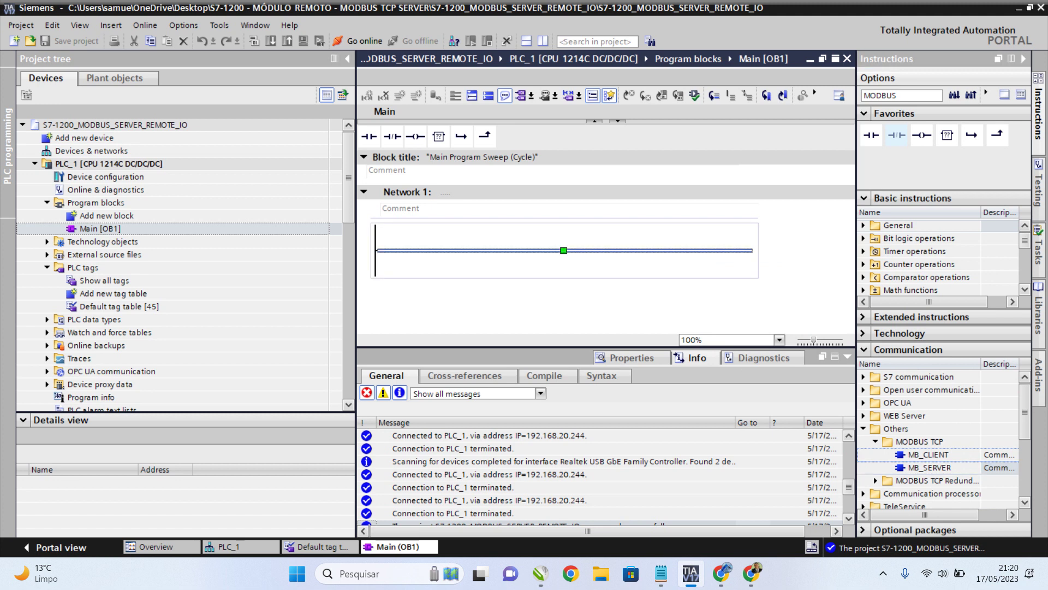
left_click_drag(564, 250, 564, 250)
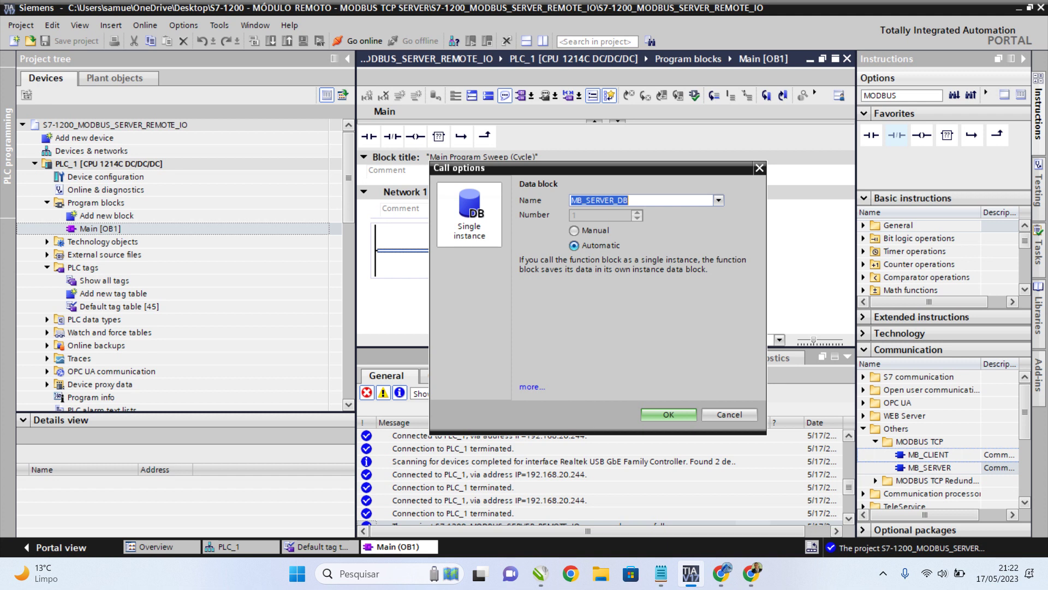
key("Return")
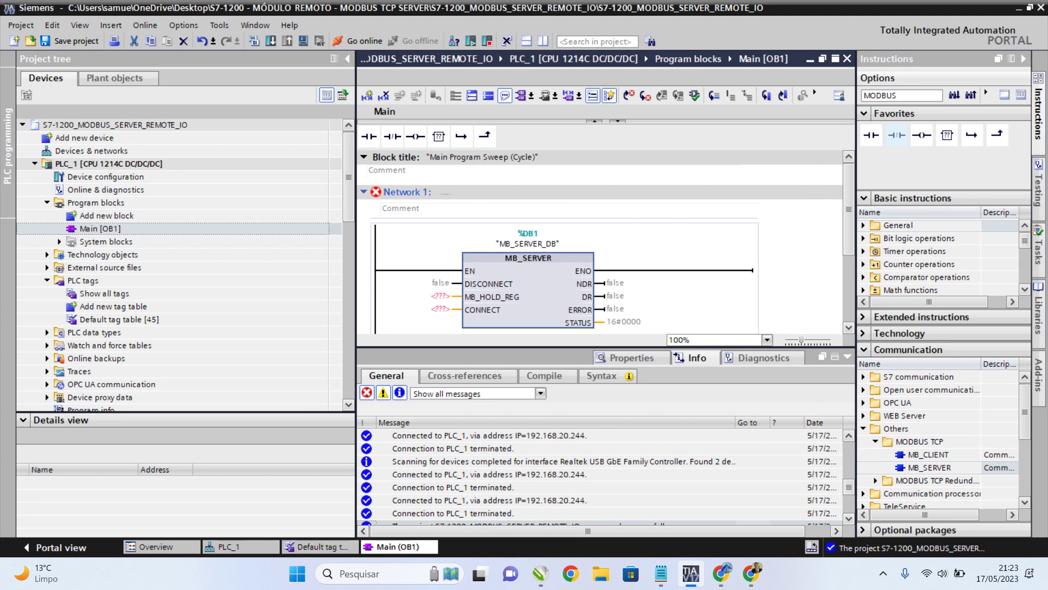
Title Network 1 "CONFIGURAÇÃO DO MODBUS SERVER", leaving its comment empty and the network expanded.
left_click(441, 192)
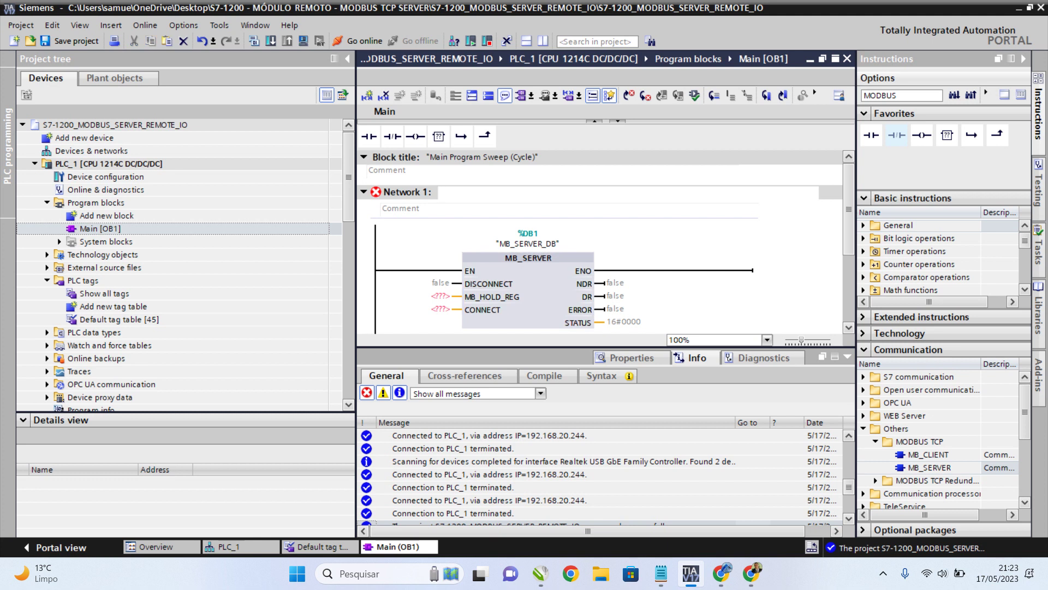
type("CONFIGURAÇÃO D")
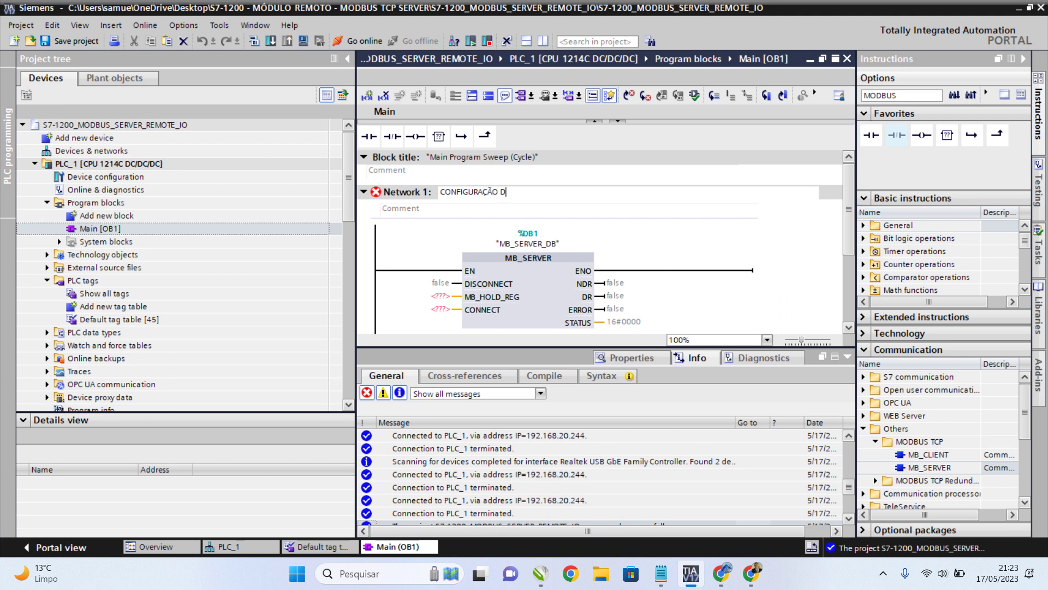
type("O MODBUS SERVER")
left_click(393, 208)
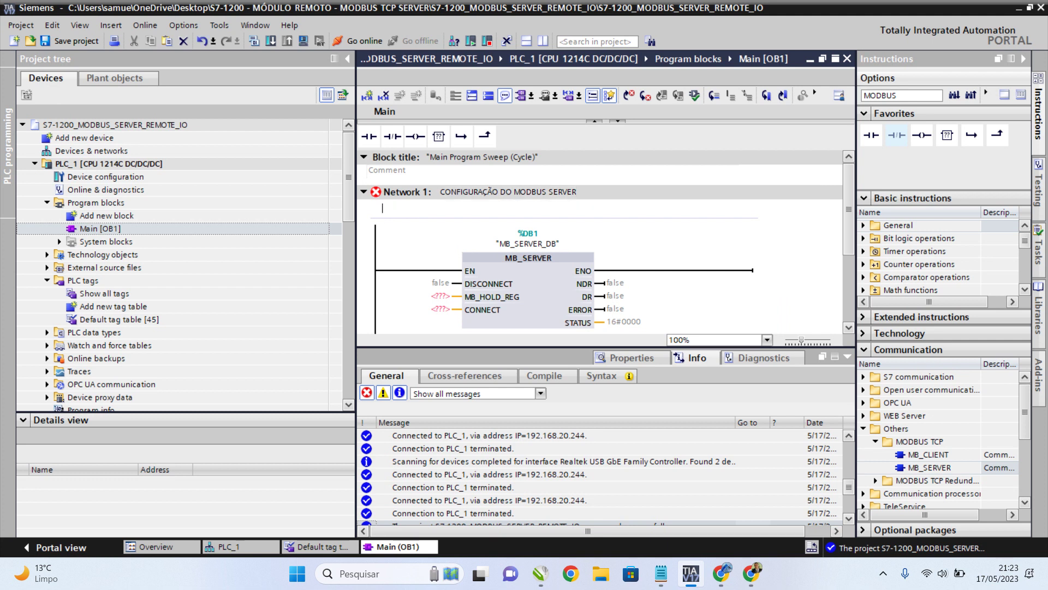
left_click(363, 191)
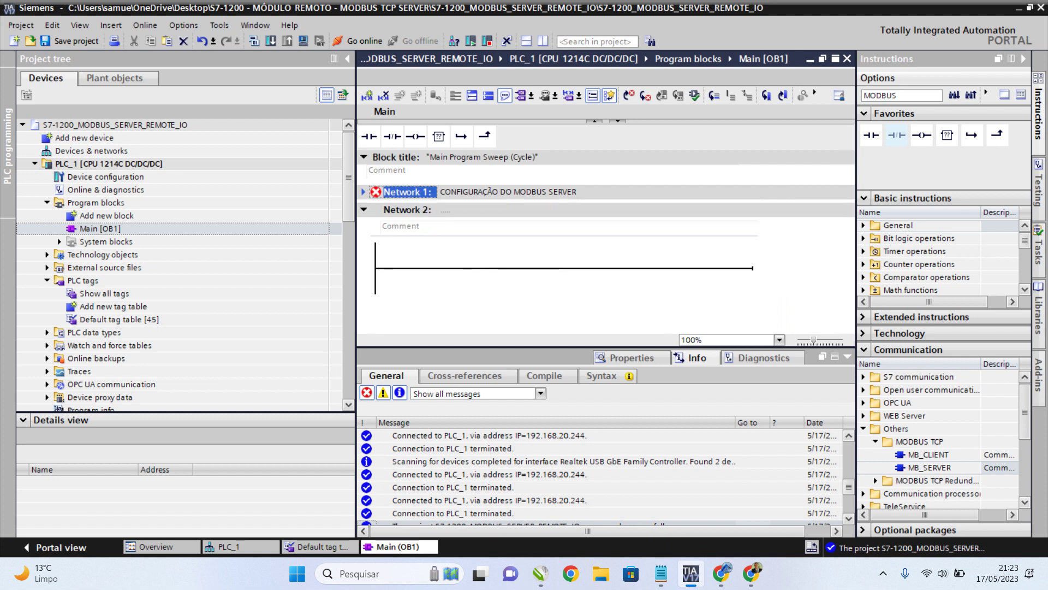
left_click(363, 192)
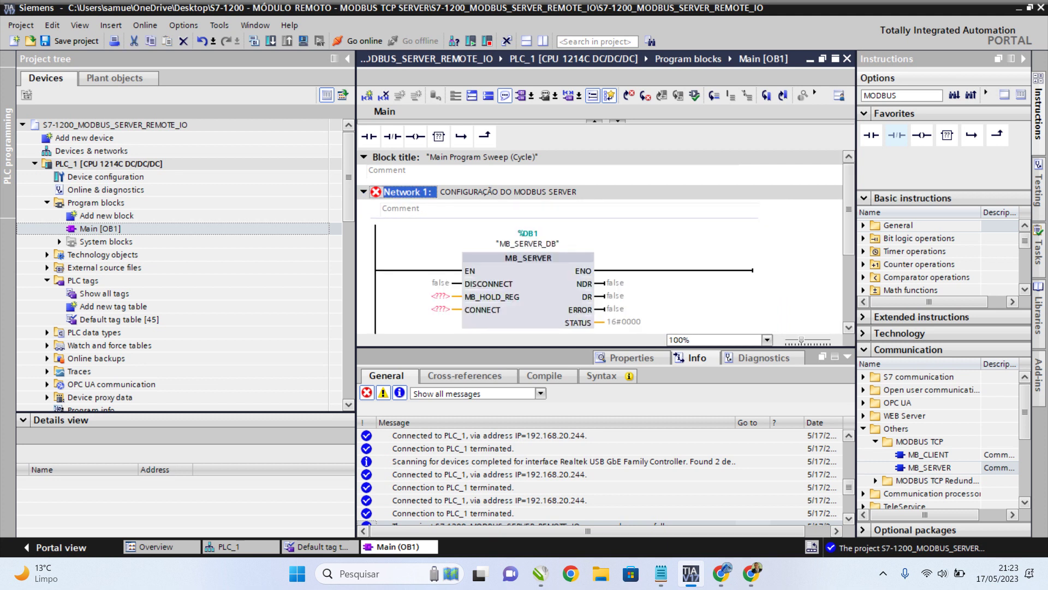
Read the help description of MB_SERVER, covering its parameters, static tags and supported Modbus functions, and return to the Main block.
left_click(528, 290)
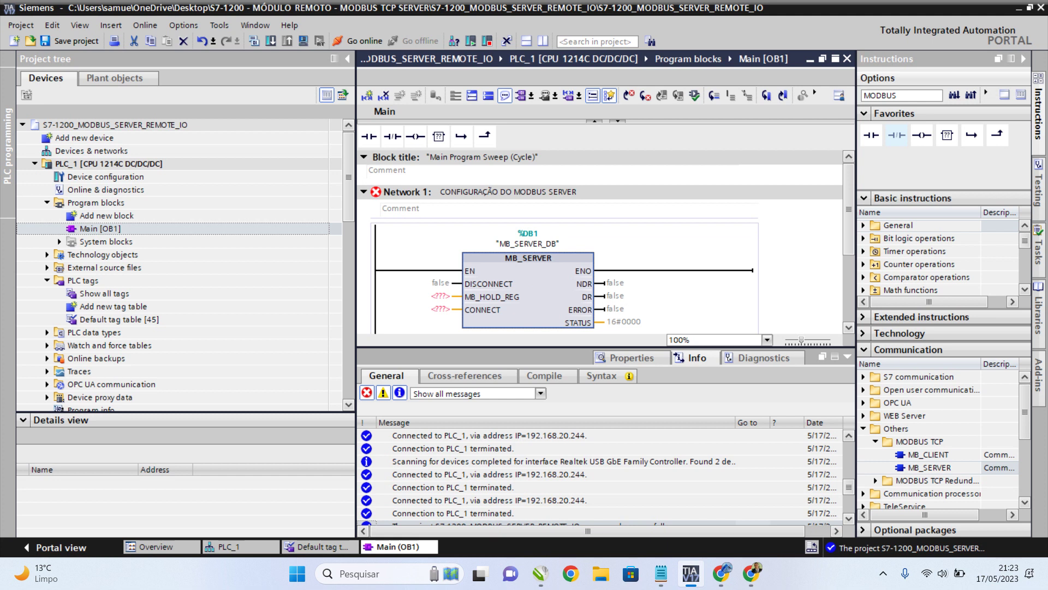
key("F1")
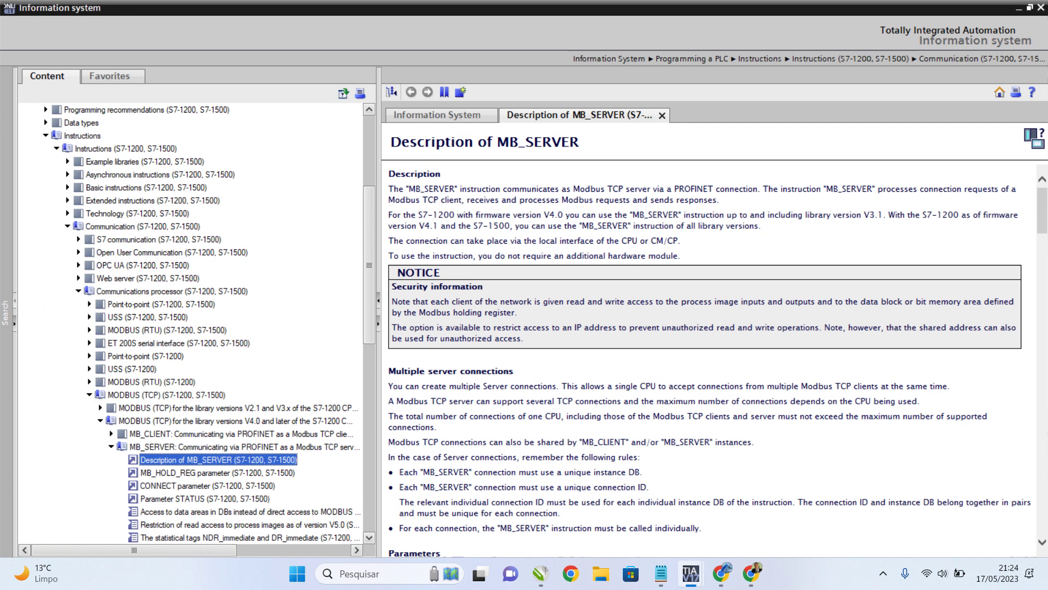
scroll(710, 361, "down", 15)
scroll(710, 361, "down", 15)
scroll(710, 360, "down", 3)
scroll(710, 360, "up", 15)
scroll(710, 360, "up", 15)
scroll(710, 361, "down", 15)
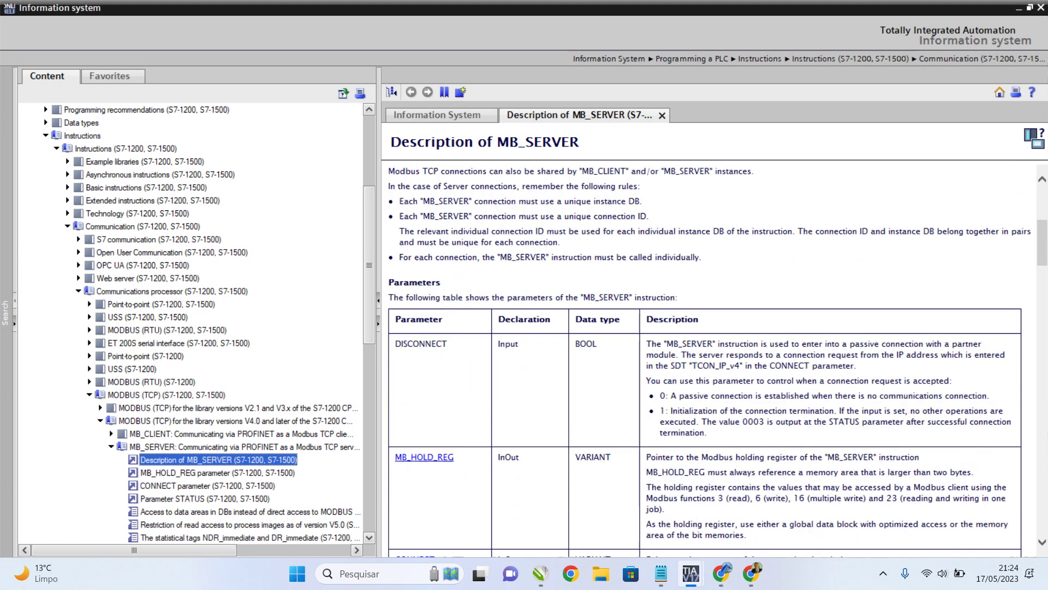
scroll(710, 360, "up", 5)
scroll(710, 360, "up", 8)
scroll(709, 360, "down", 11)
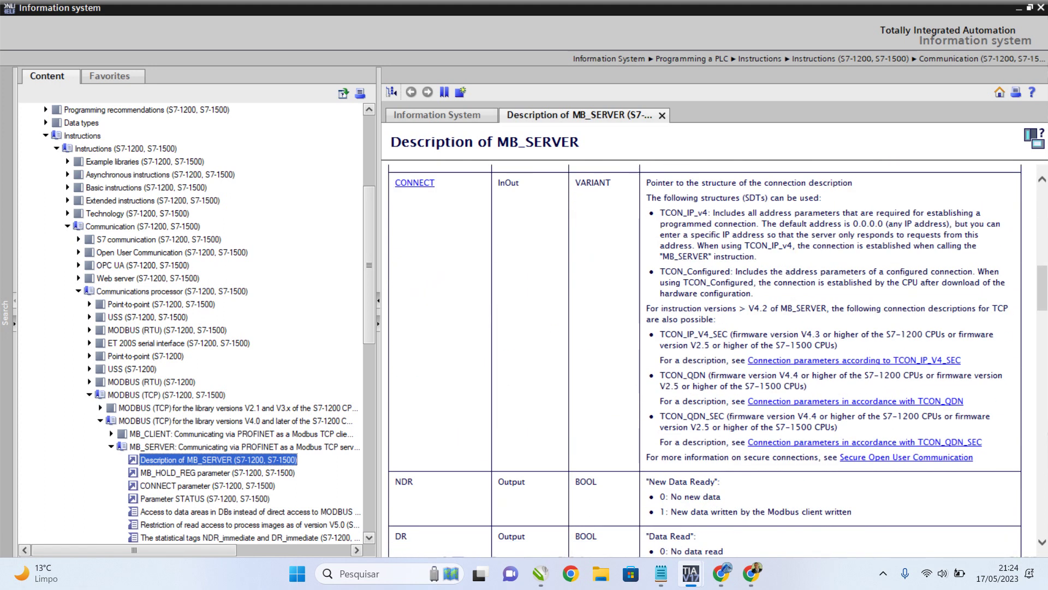
scroll(710, 360, "down", 15)
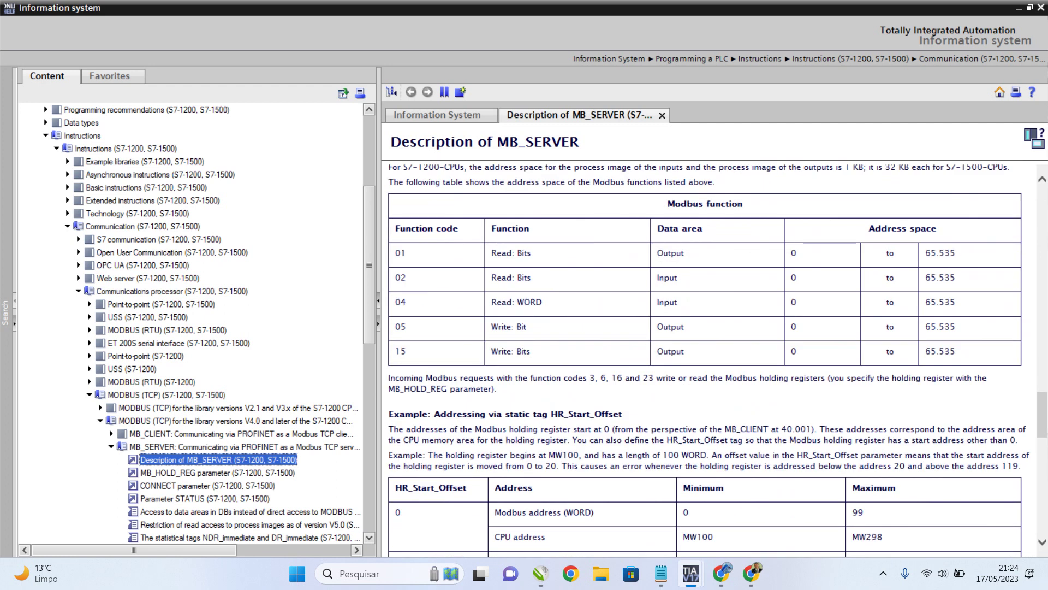
scroll(705, 360, "down", 8)
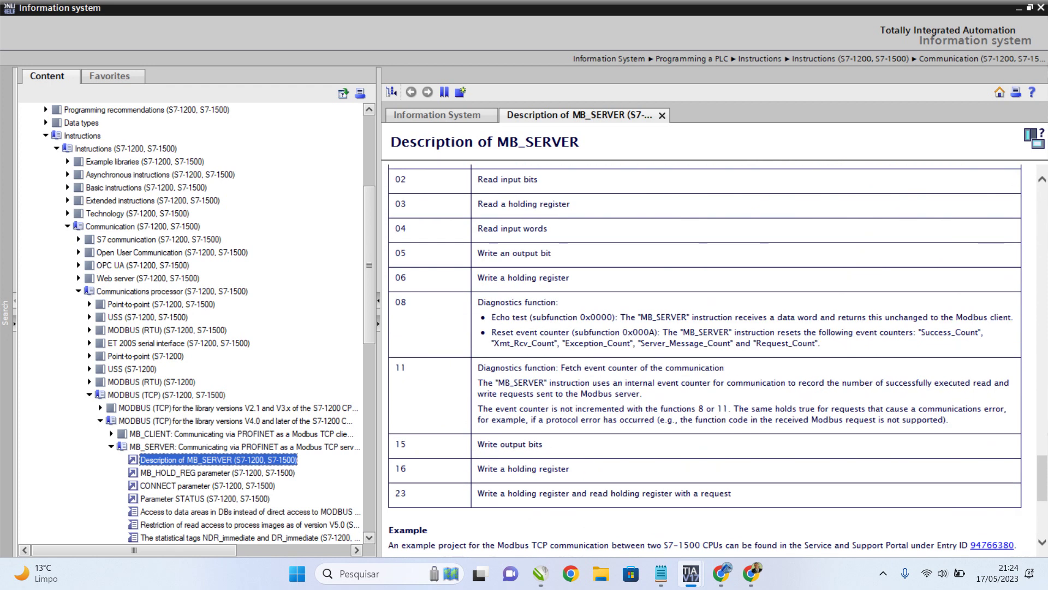
scroll(704, 360, "up", 15)
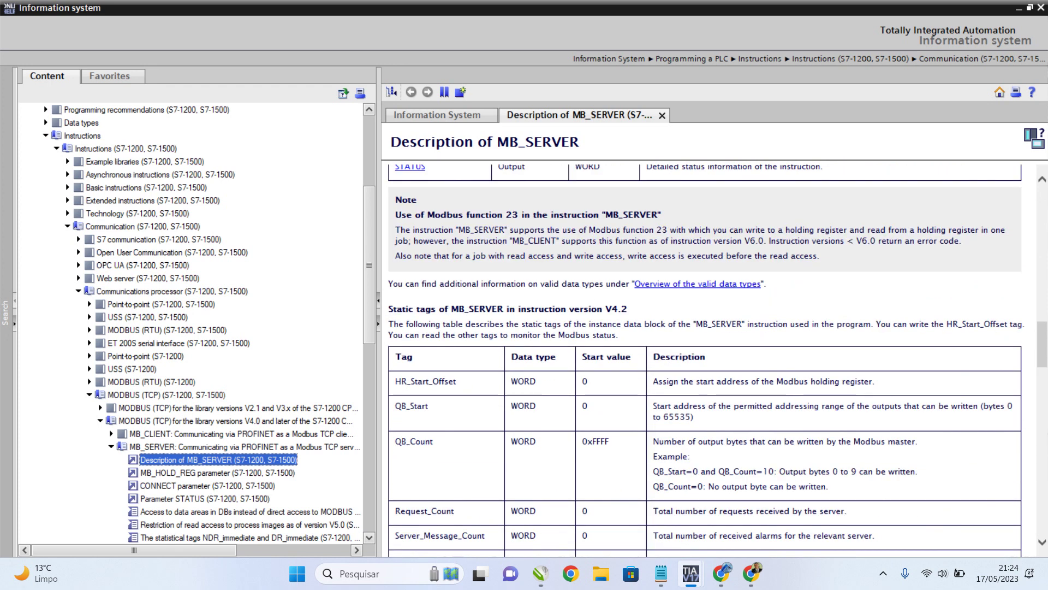
left_click(1041, 8)
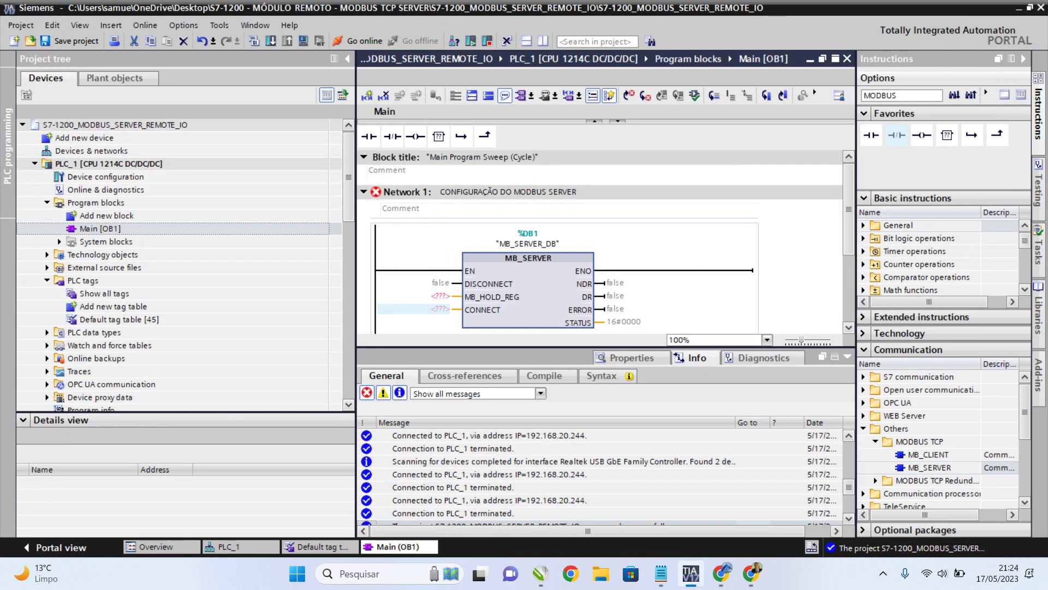
scroll(600, 240, "down", 3)
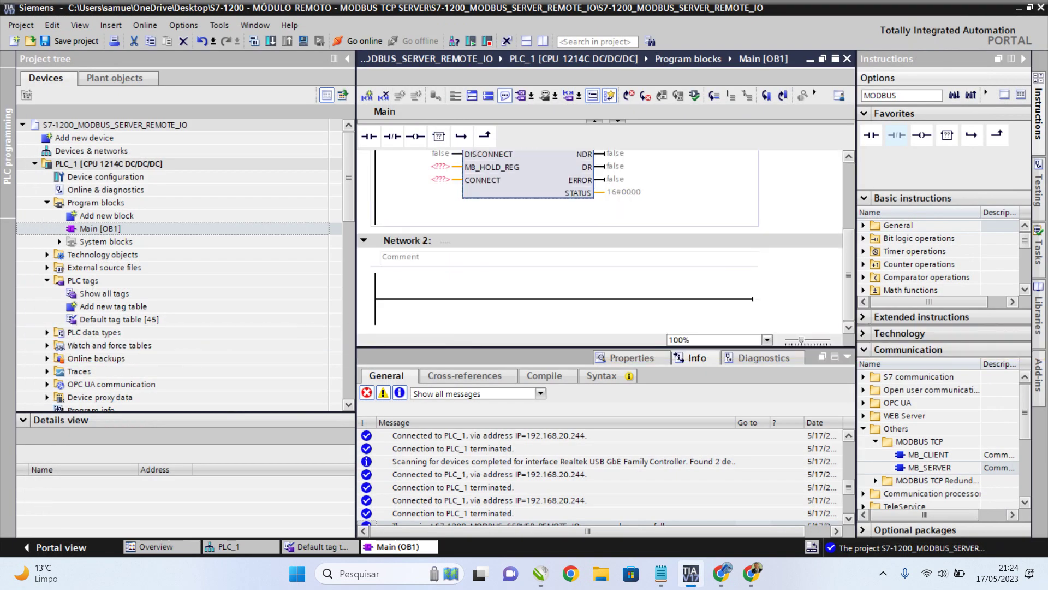
scroll(600, 240, "up", 2)
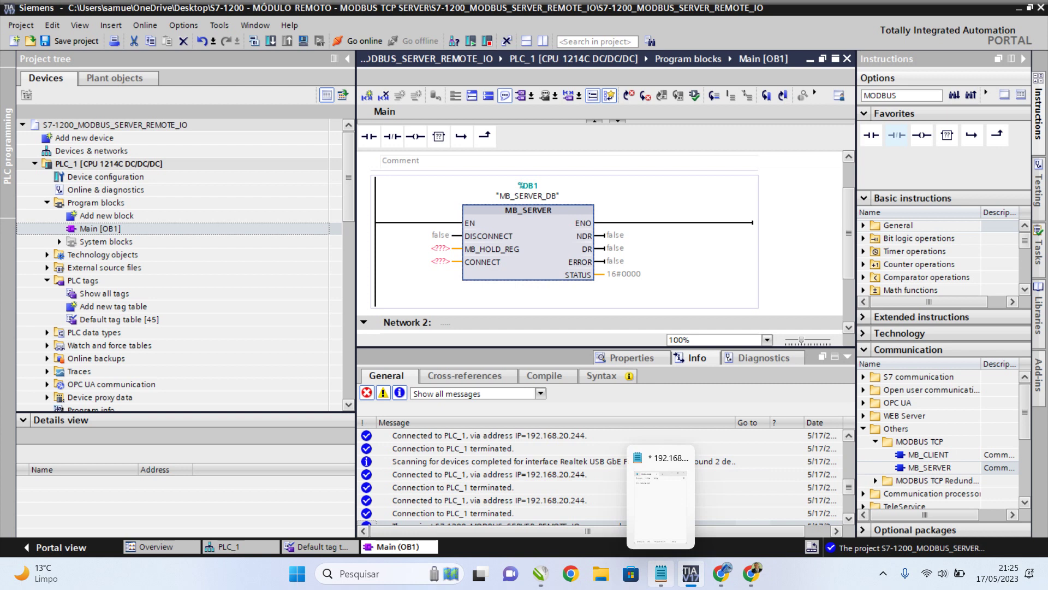
Switch to Notepad, create a blank maximized note and enlarge its text view to 380%.
left_click(660, 573)
left_click(661, 573)
left_click(661, 573)
key("ctrl+n")
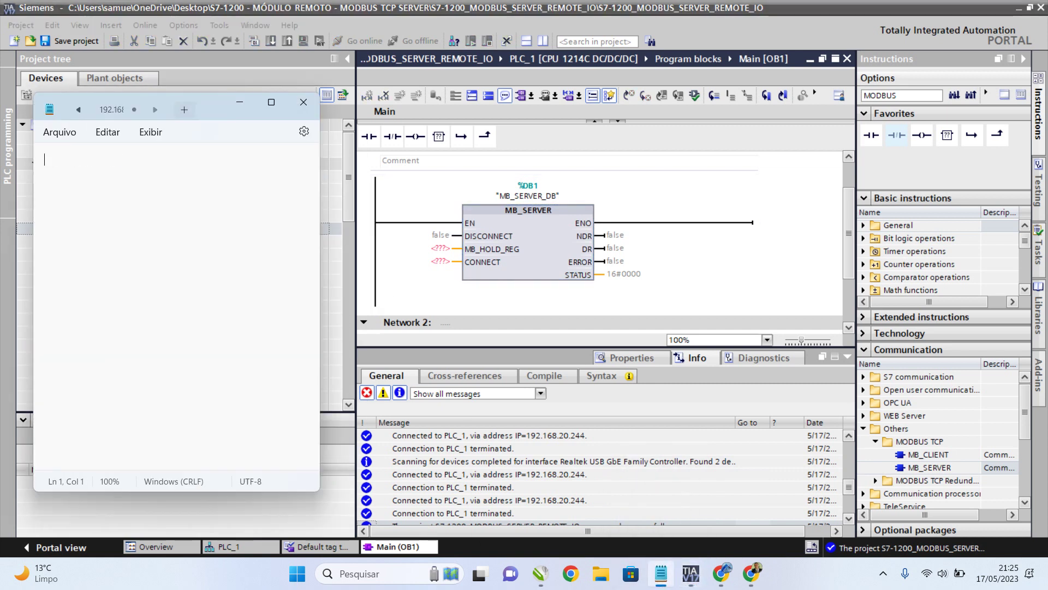
key("super+Up")
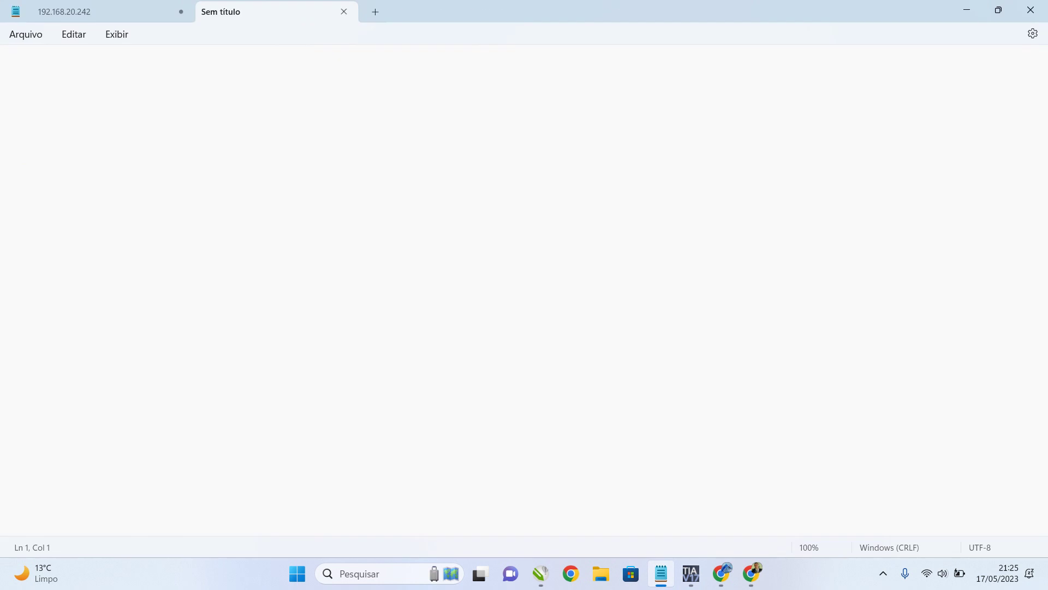
key("ctrl+plus")
key("ctrl+plus")
key("ctrl+plus")
key("ctrl+plus")
key("ctrl+plus")
key("ctrl+plus")
key("ctrl+plus")
key("ctrl+plus")
key("ctrl+plus")
key("ctrl+plus")
key("ctrl+plus")
key("ctrl+plus")
key("ctrl+plus")
key("ctrl+plus")
key("ctrl+plus")
key("ctrl+plus")
key("ctrl+plus")
key("ctrl+plus")
key("ctrl+plus")
key("ctrl+plus")
Write "Coil" and "Input Status" as the first two lines of the note, correcting any mistyped letters.
type("Coil")
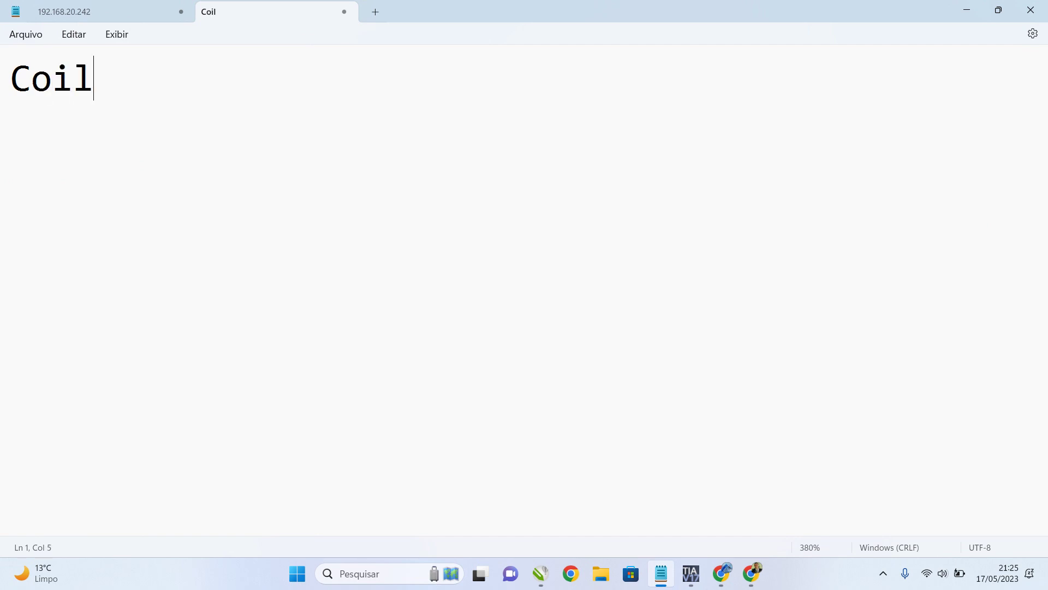
key("Return")
type("Inout")
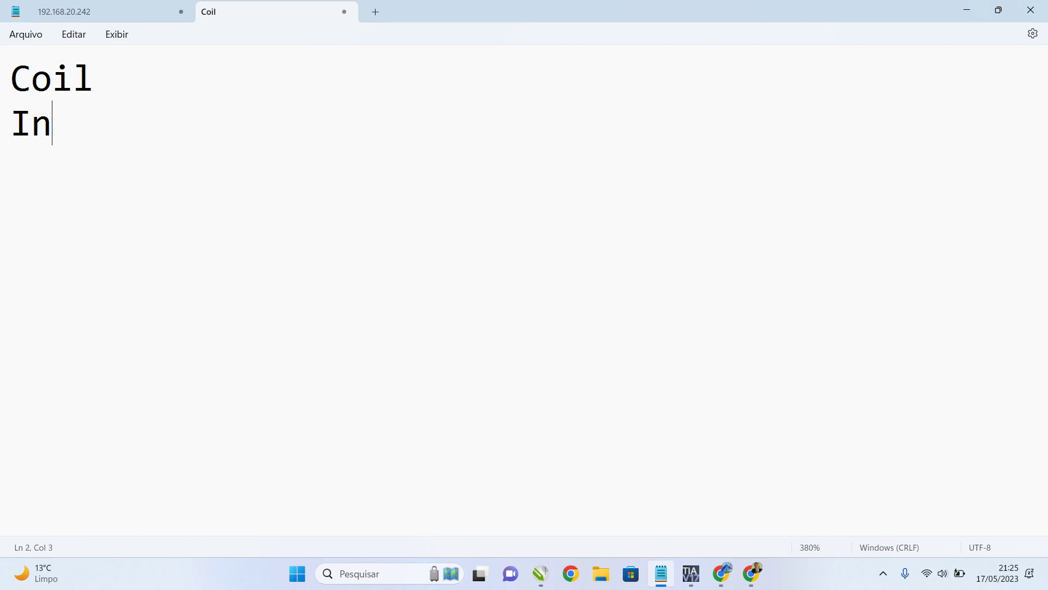
key("BackSpace")
key("BackSpace")
key("BackSpace")
type("put S")
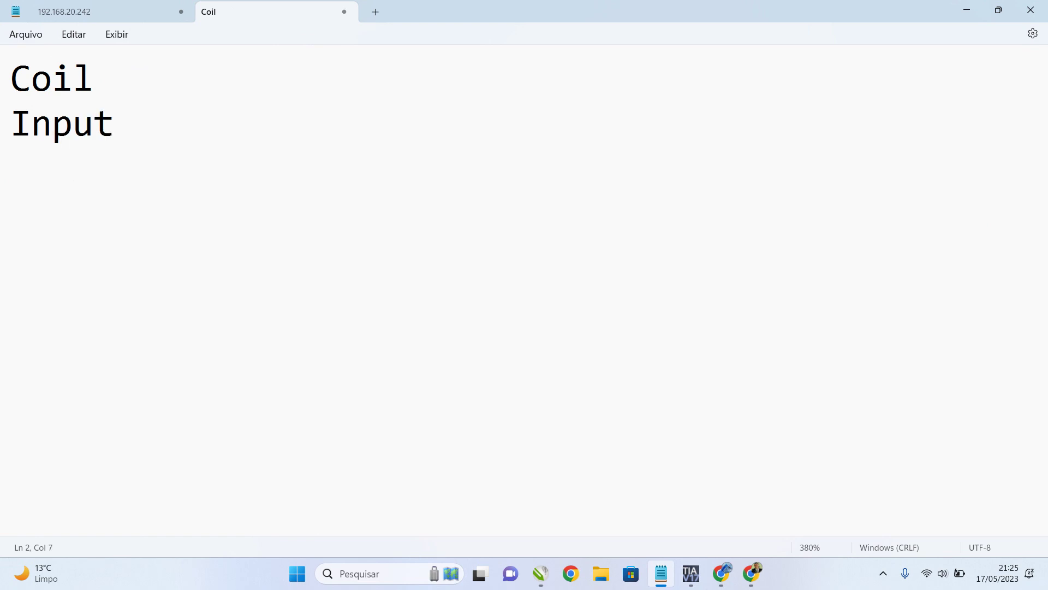
type("tatus")
Add "Holding" and "Input Register" as the third and fourth lines of the note.
key("Return")
type("H")
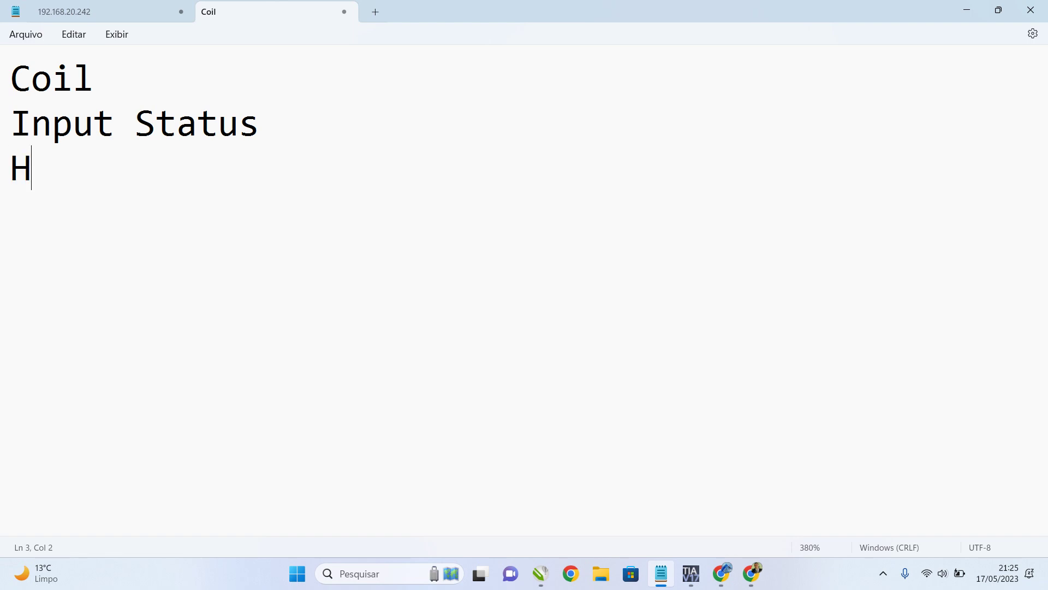
type("olding")
key("BackSpace")
key("Return")
type("Input ")
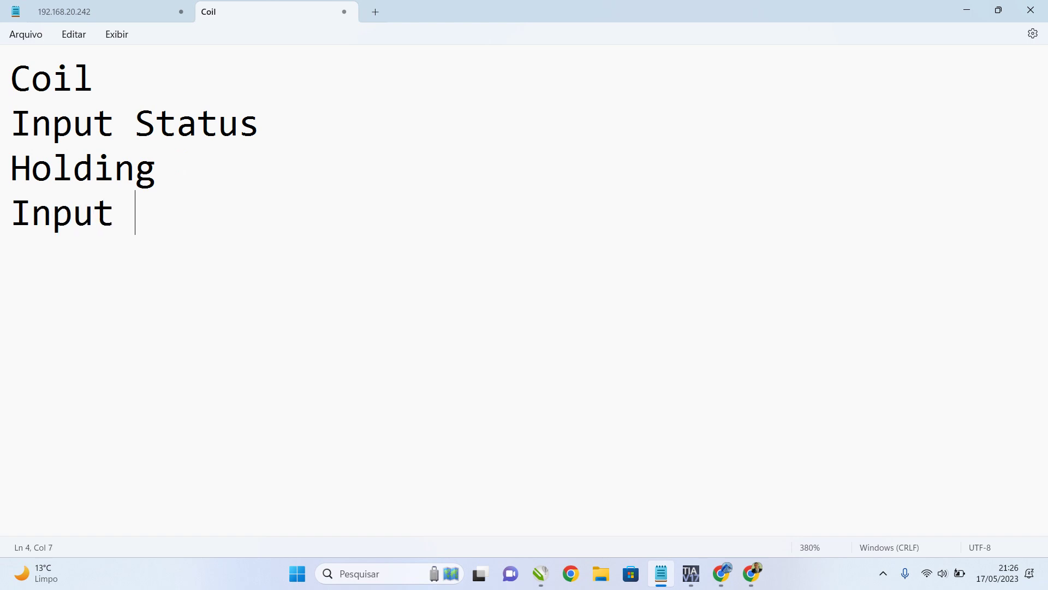
type("Register")
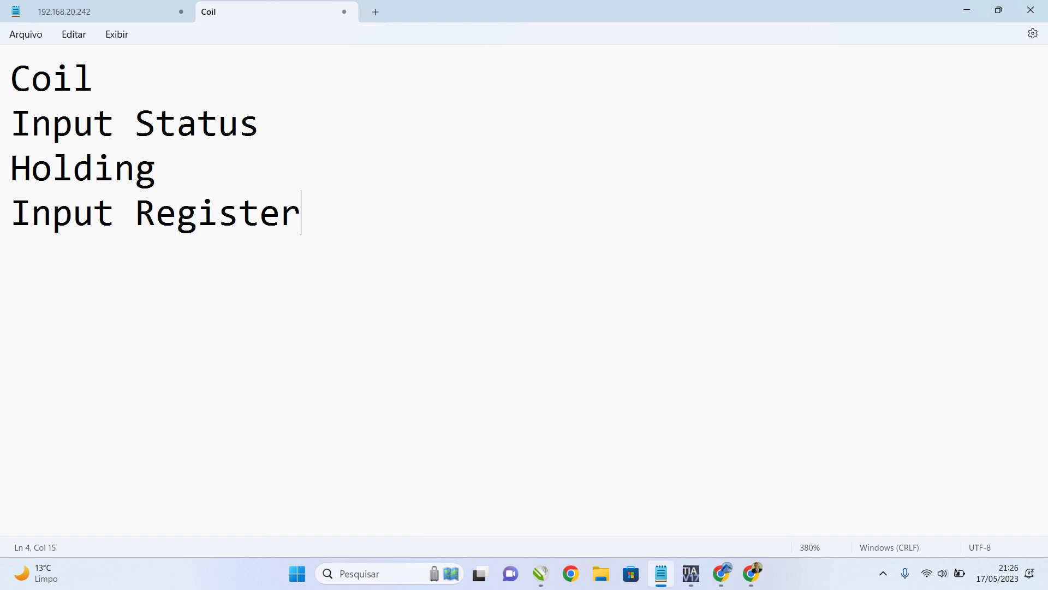
Insert the heading "MODBUS" on its own line above "Coil".
key("ctrl+Home")
key("Return")
key("Up")
type("MODBUS =")
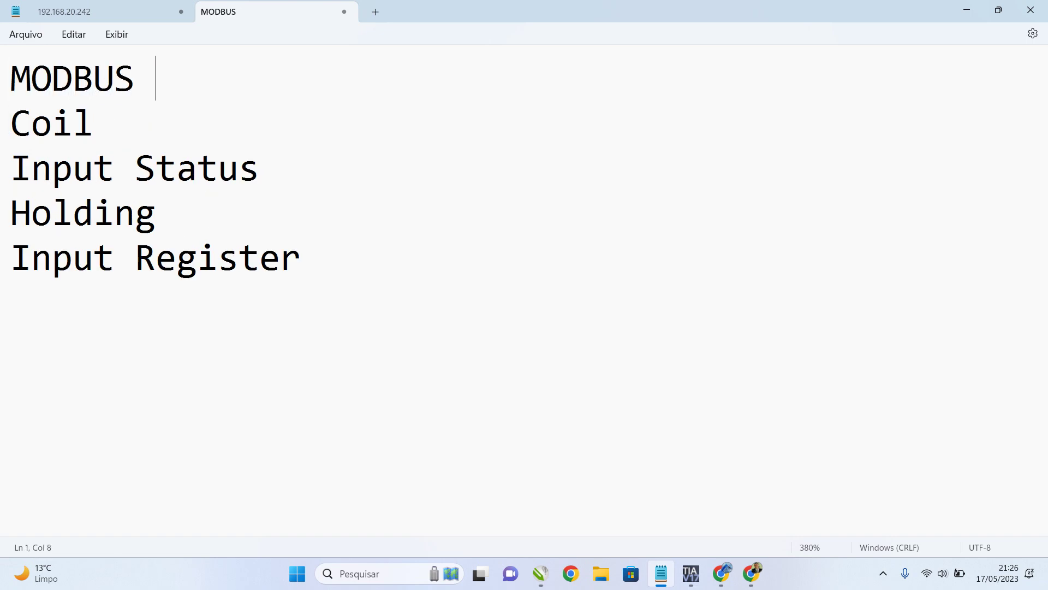
key("BackSpace")
key("BackSpace")
Extend the Coil line with "- L/E de dados Booleanos", correcting any mistyped letters.
key("Down")
type("- L/")
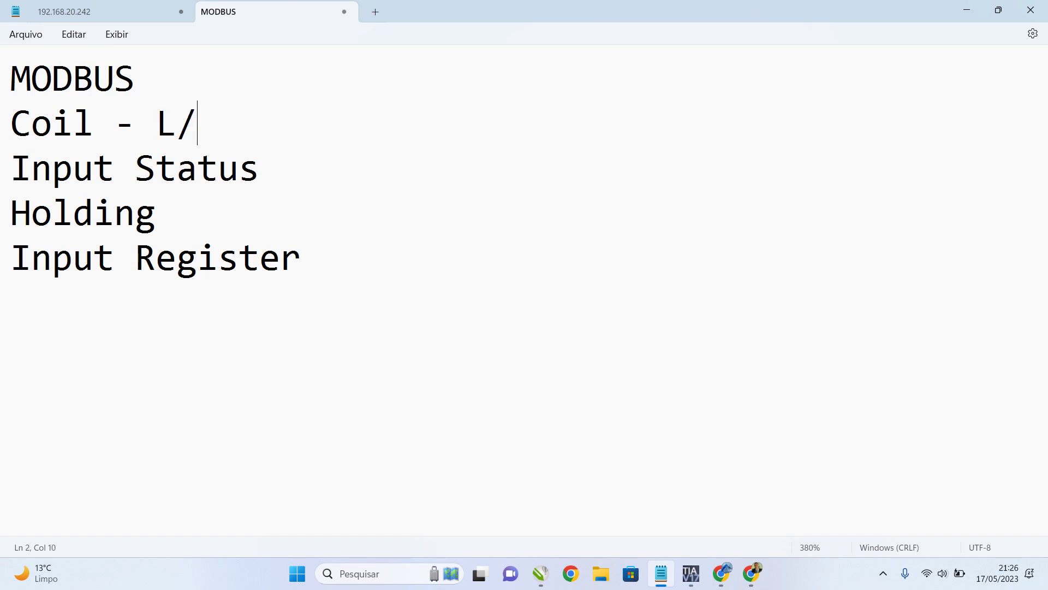
type("E de dadis")
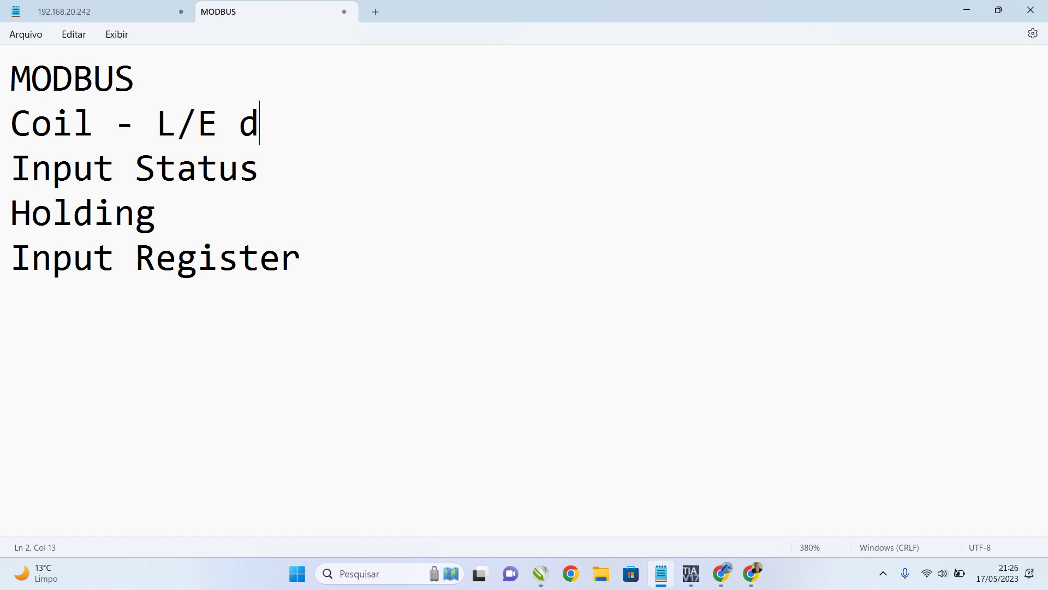
key("BackSpace")
key("BackSpace")
key("BackSpace")
type("os ")
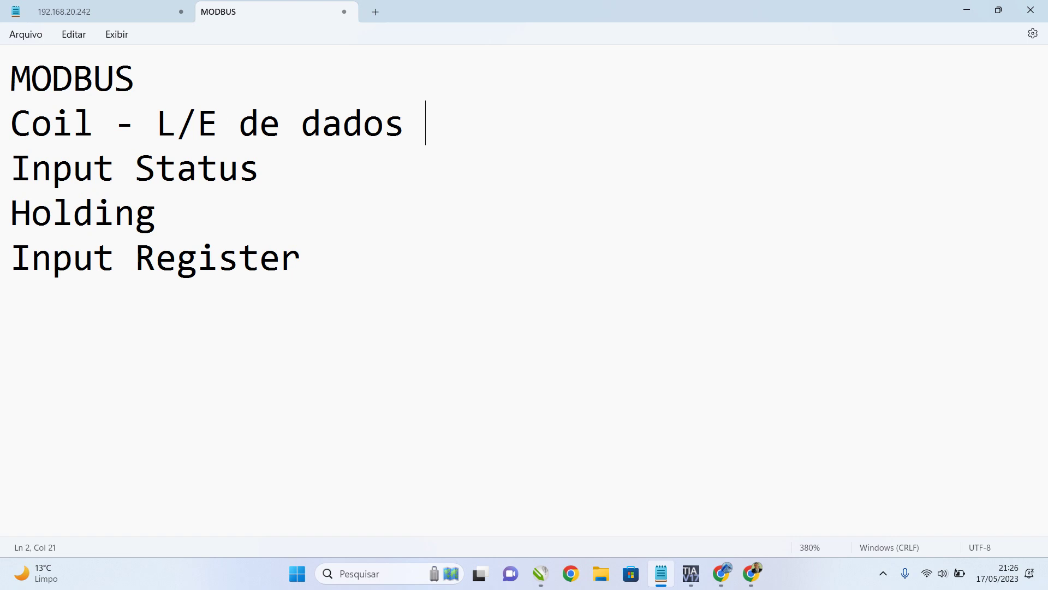
type("Booleanos")
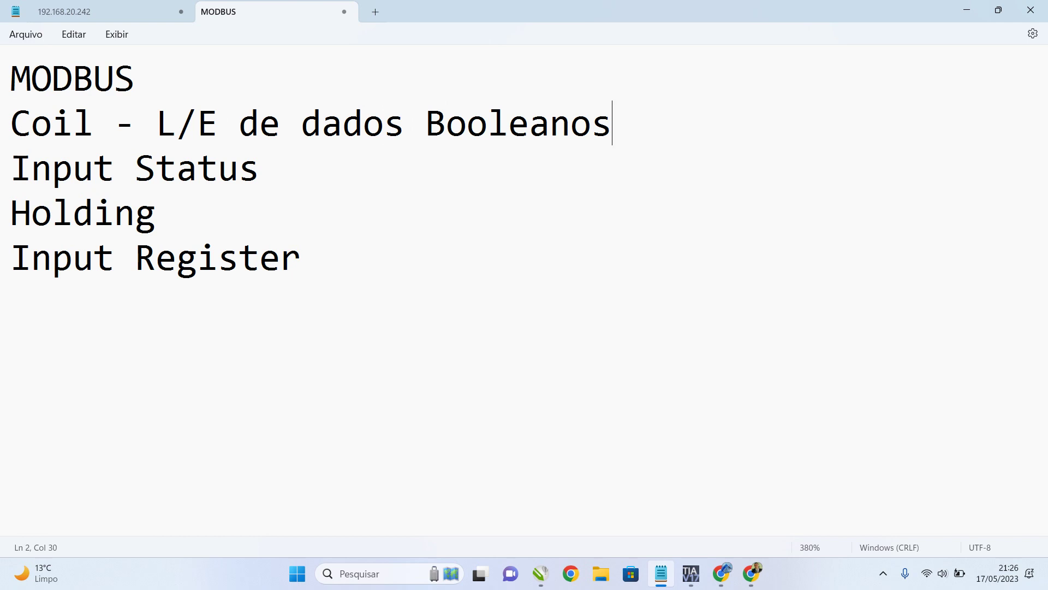
Extend the Input Status line with "- Leitura de dados Booleanos".
left_click(260, 167)
type("- Leitura ")
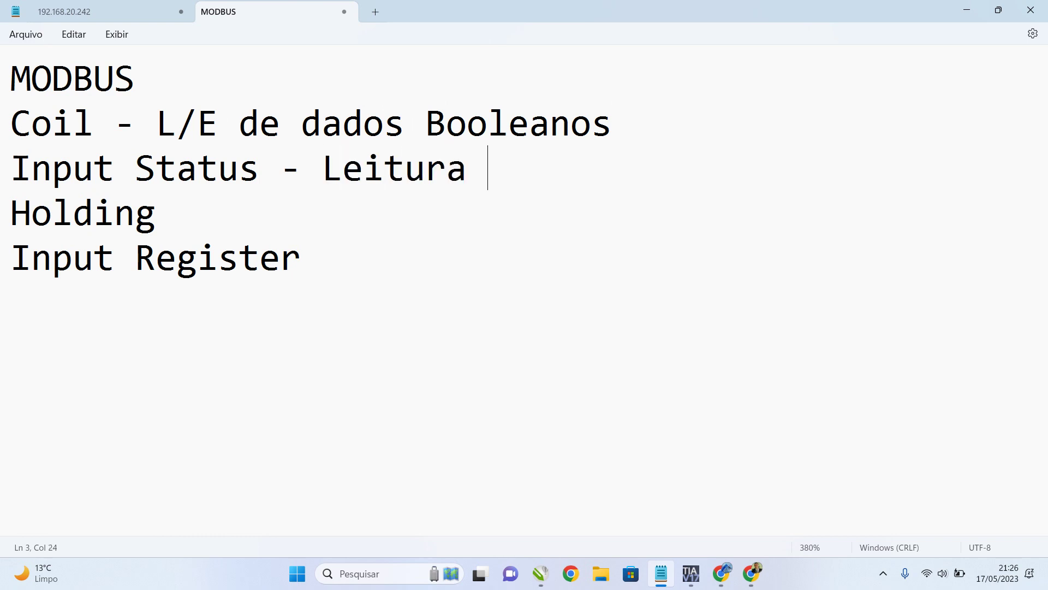
type("de dados Boolen")
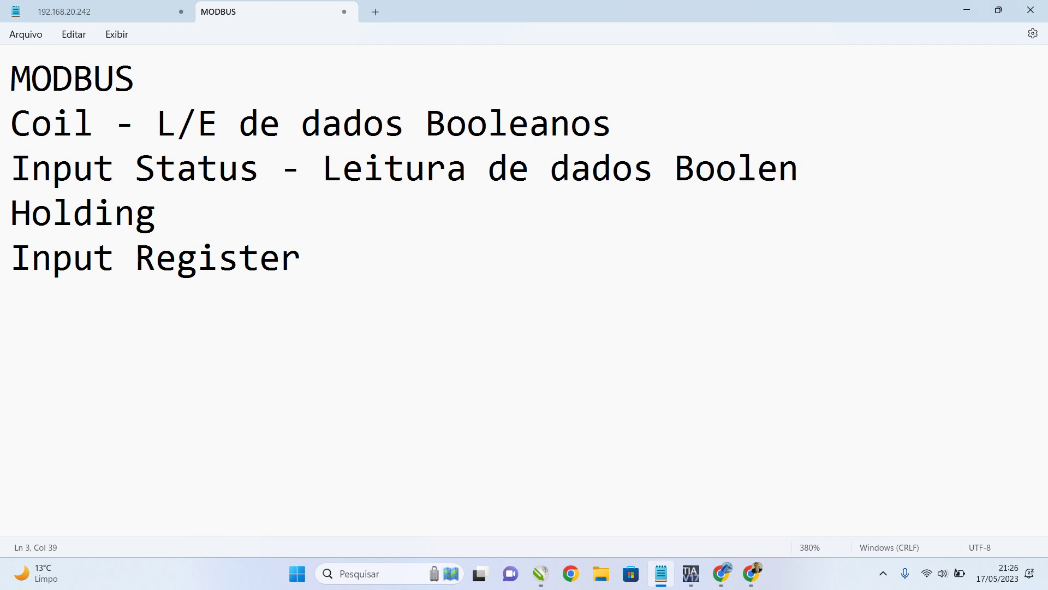
key("BackSpace")
type("anos")
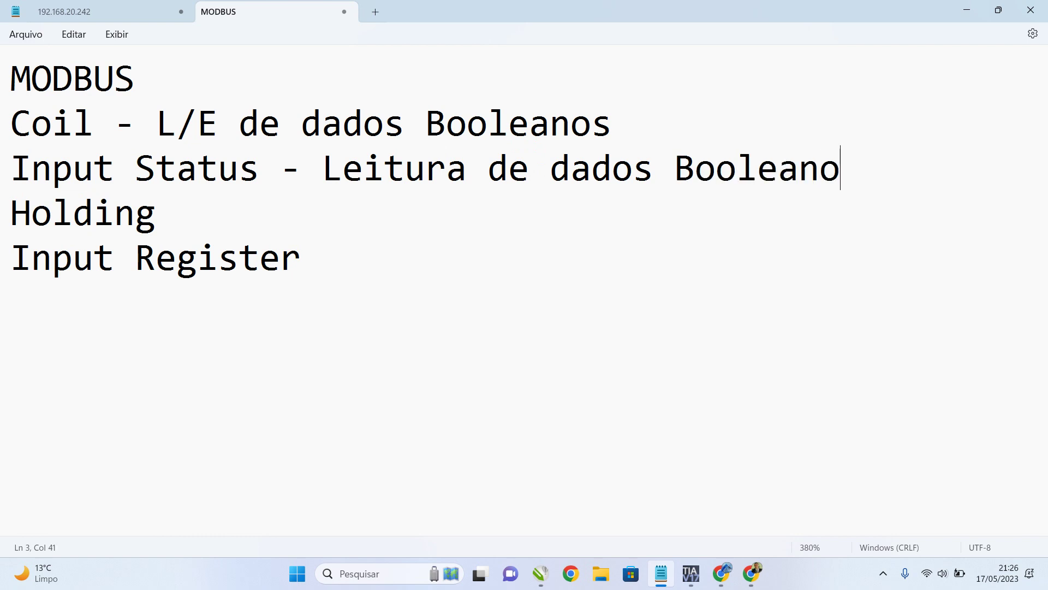
Extend the Holding line with "- L/W de Word" and open a parenthesis after it.
key("Down")
key("Down")
key("Up")
type("- L/W de dado")
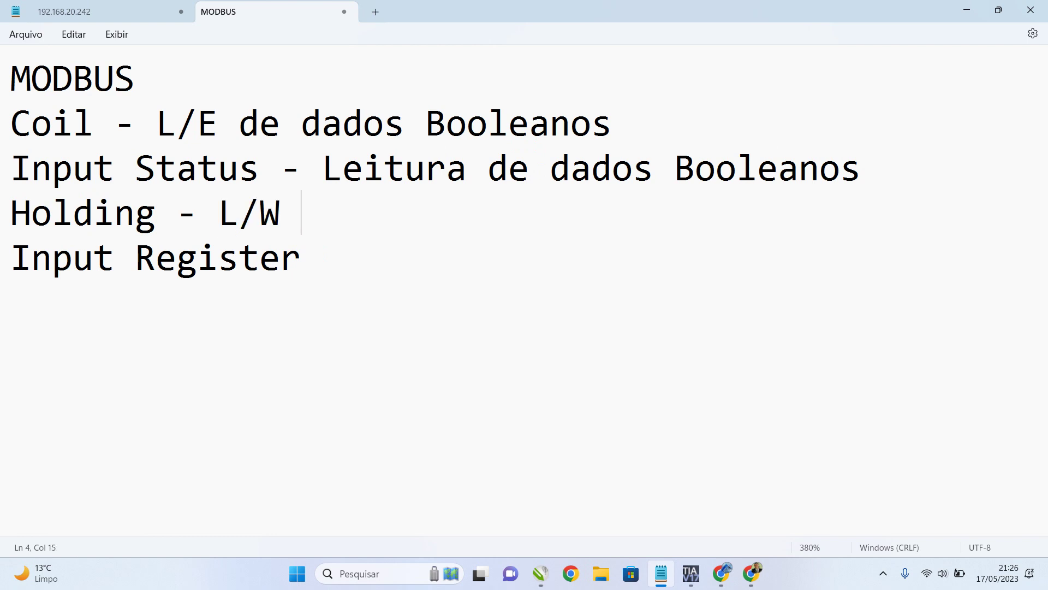
key("BackSpace")
key("BackSpace")
key("BackSpace")
key("BackSpace")
type("Word (")
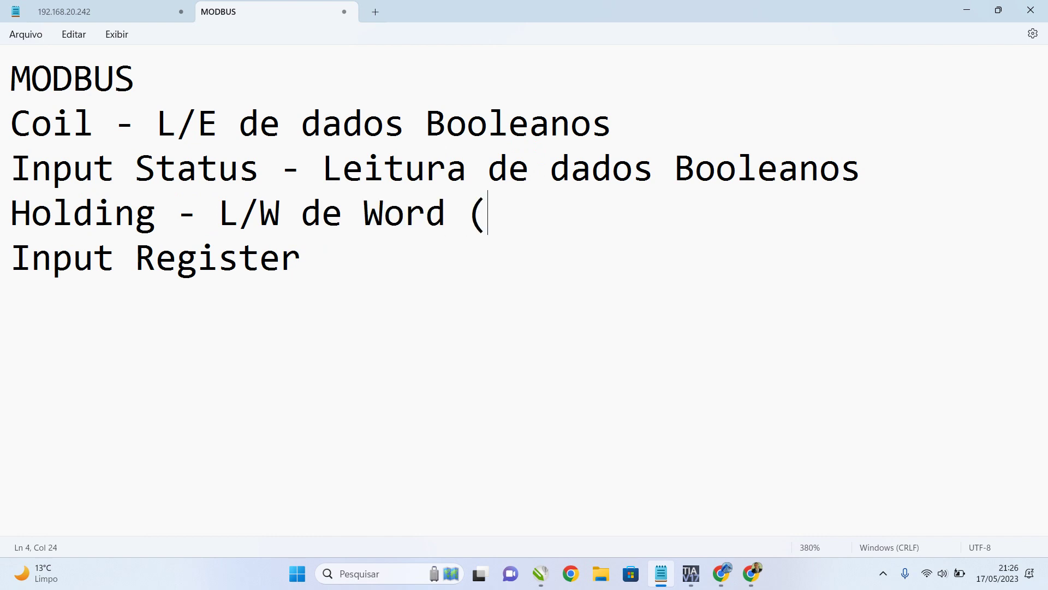
Complete the parenthesis on the Holding line with the word range "2^16=65536 - 0 - 65535".
type("2^16")
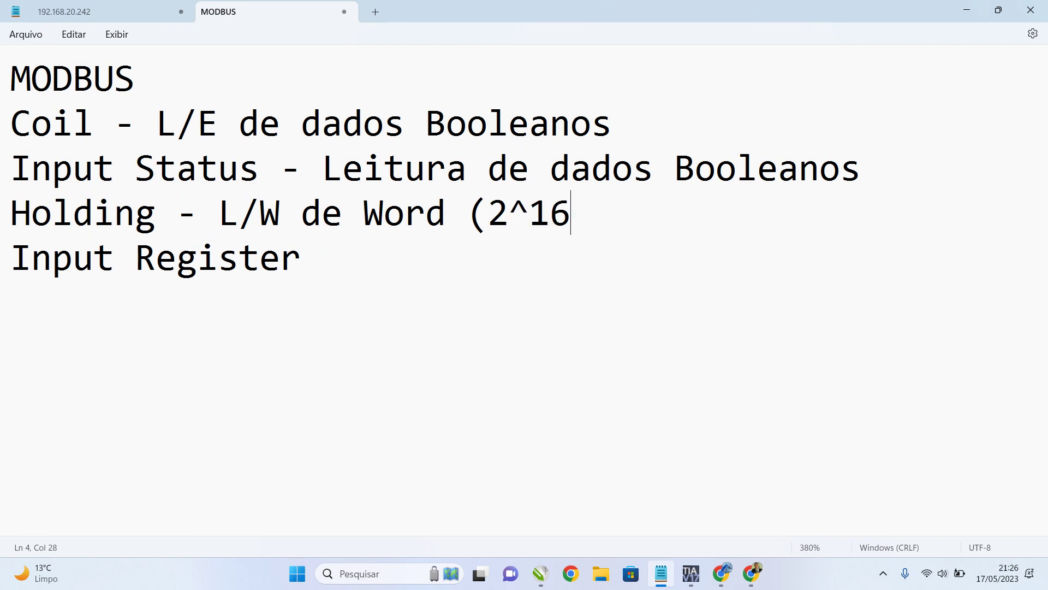
type("=65")
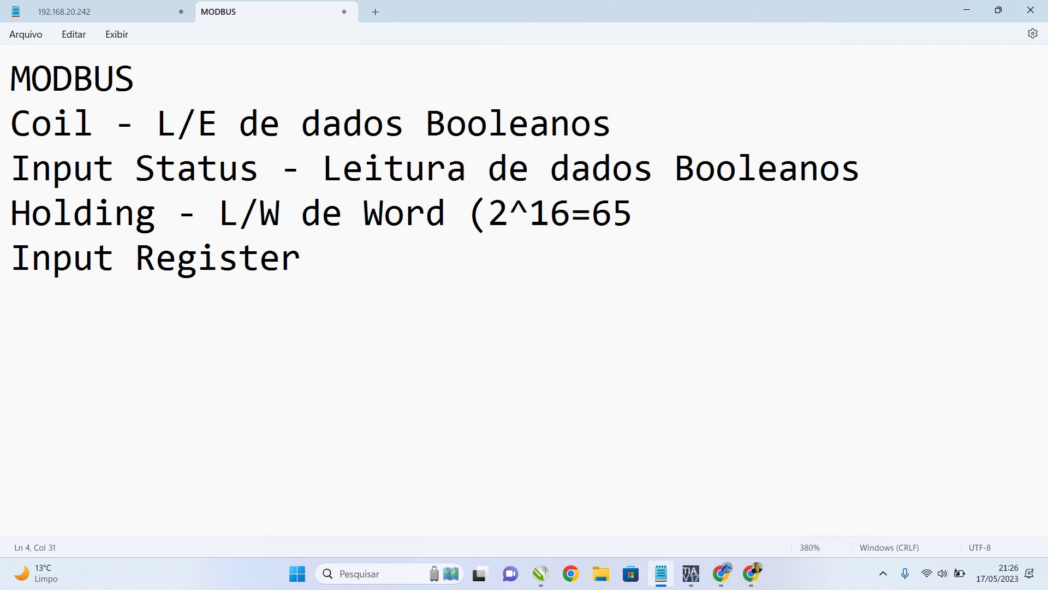
key("BackSpace")
key("BackSpace")
type("65536")
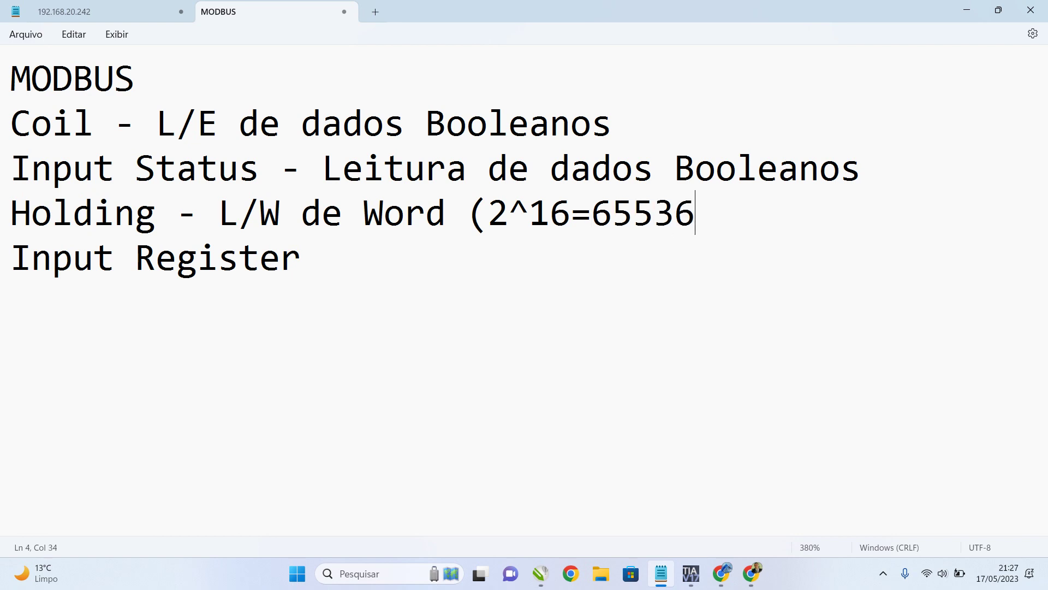
type(" - 0 - ")
type("6553")
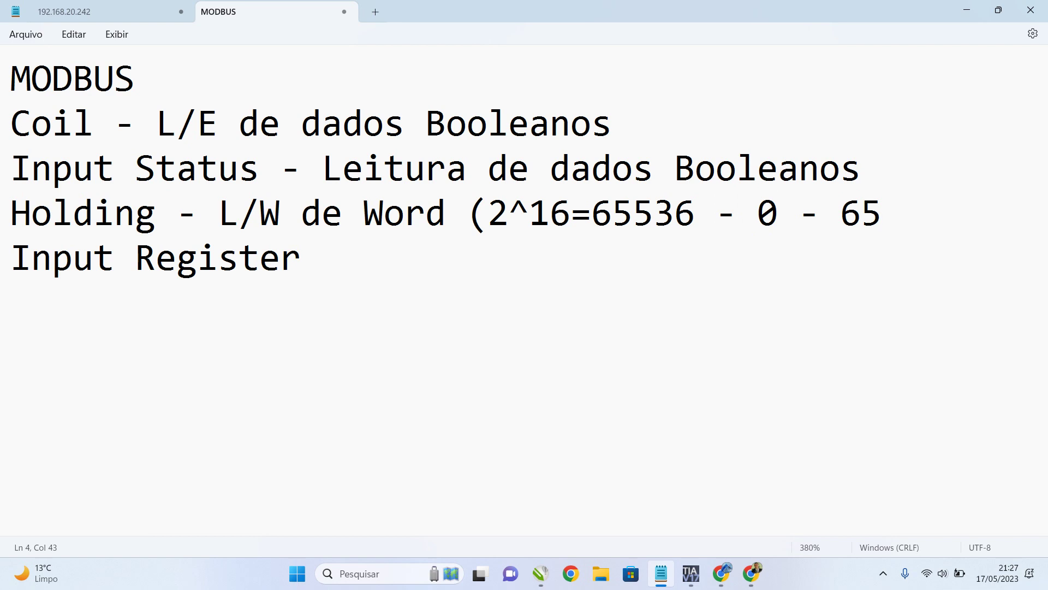
type("5)")
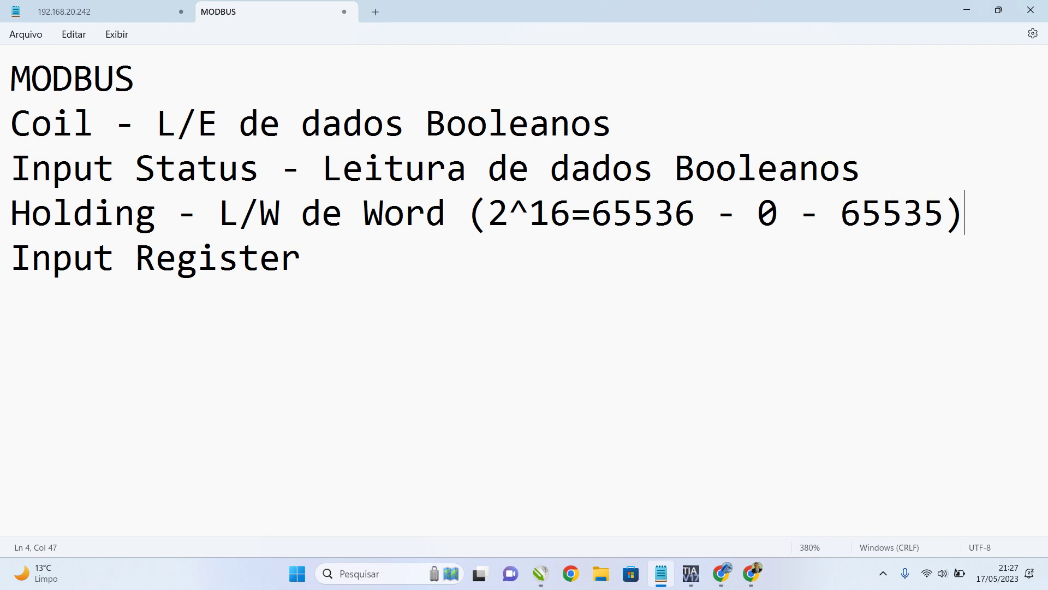
Reduce the note's text view to 320% and append "- Int" to the end of the Holding line.
key("ctrl+minus")
key("ctrl+minus")
key("ctrl+minus")
key("ctrl+minus")
key("ctrl+minus")
key("ctrl+minus")
type("- ng")
key("BackSpace")
key("BackSpace")
type("Ingt")
key("BackSpace")
key("BackSpace")
type("t")
Extend the Input Register line with "- Leitura de Word".
left_click(263, 225)
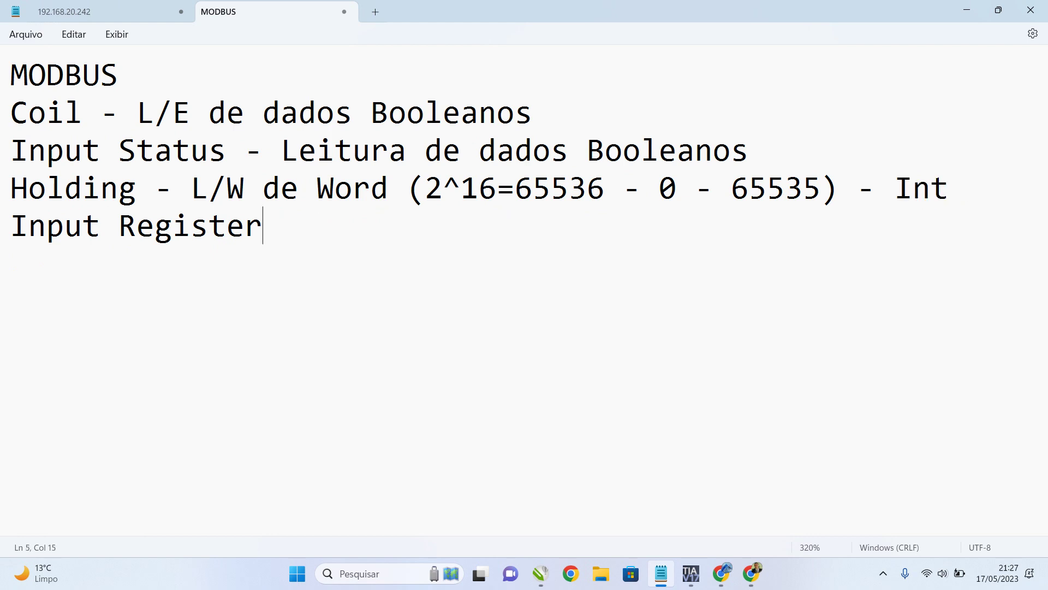
type("- Leitura de E")
key("BackSpace")
type("Word")
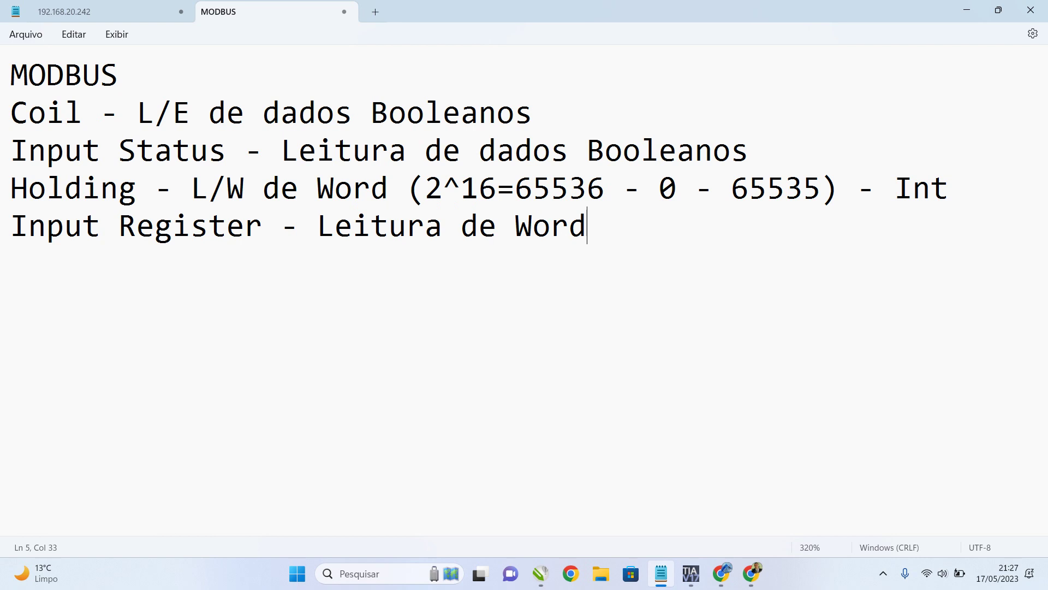
Switch to TIA Portal and add a global data block named MODBUS_HOLDING to PLC_1 with automatic numbering.
left_click(690, 573)
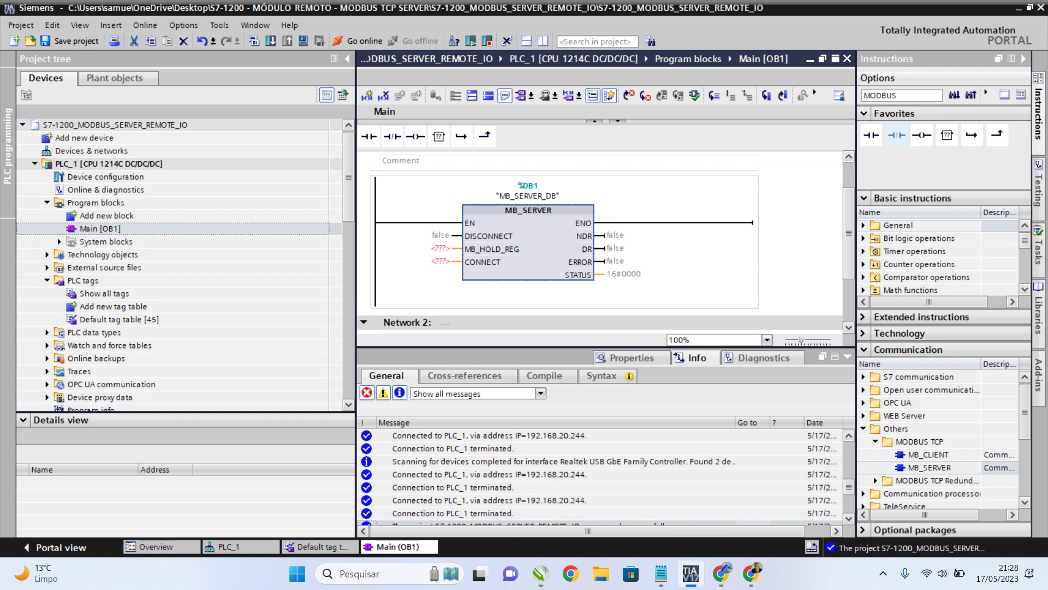
key("alt+Tab")
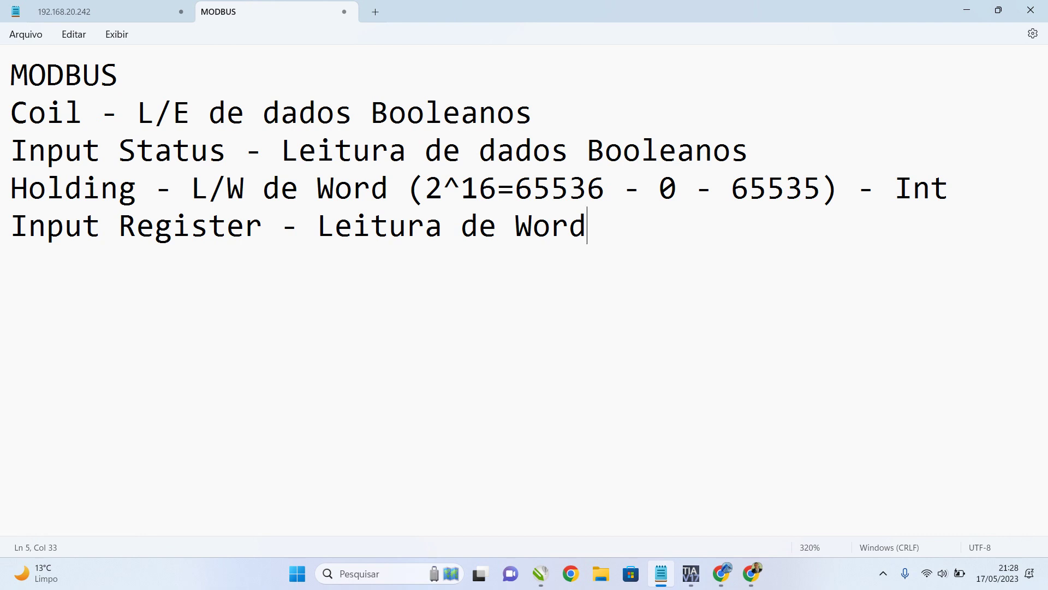
left_click(690, 573)
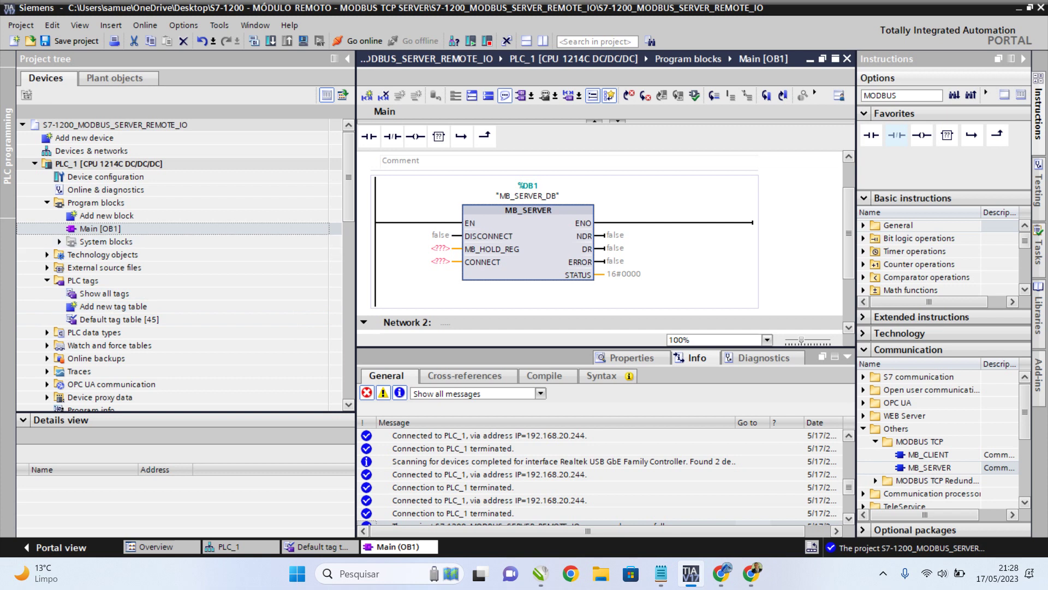
left_click(107, 215)
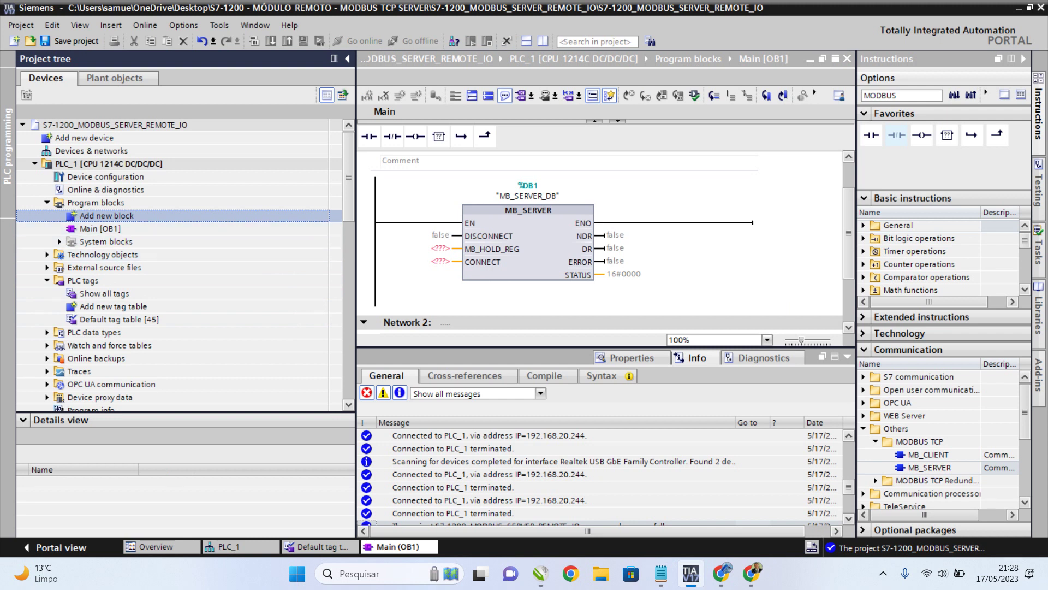
key("Return")
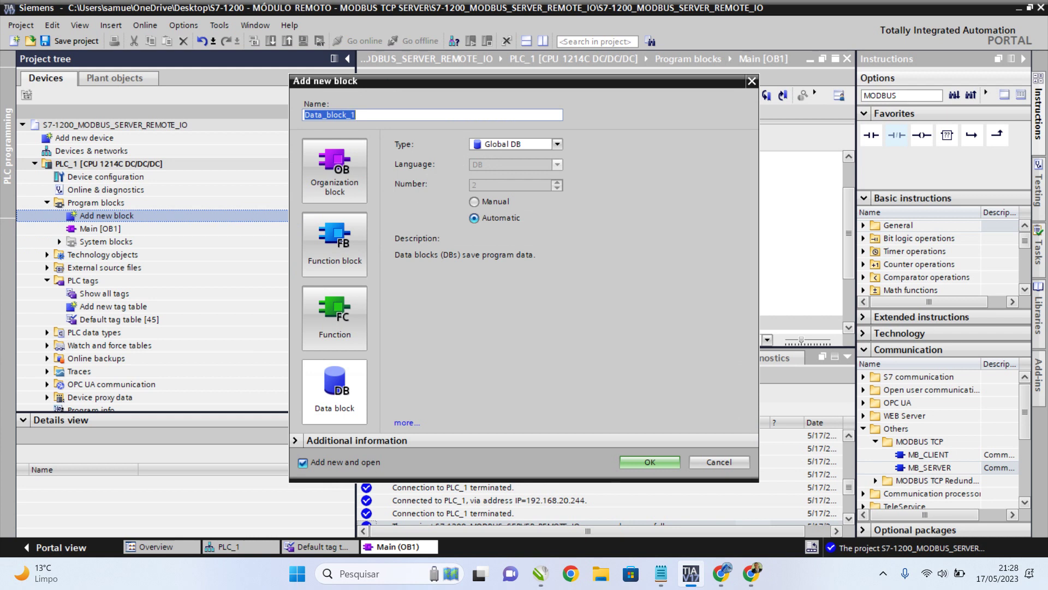
type("MODBUS_HOLDING")
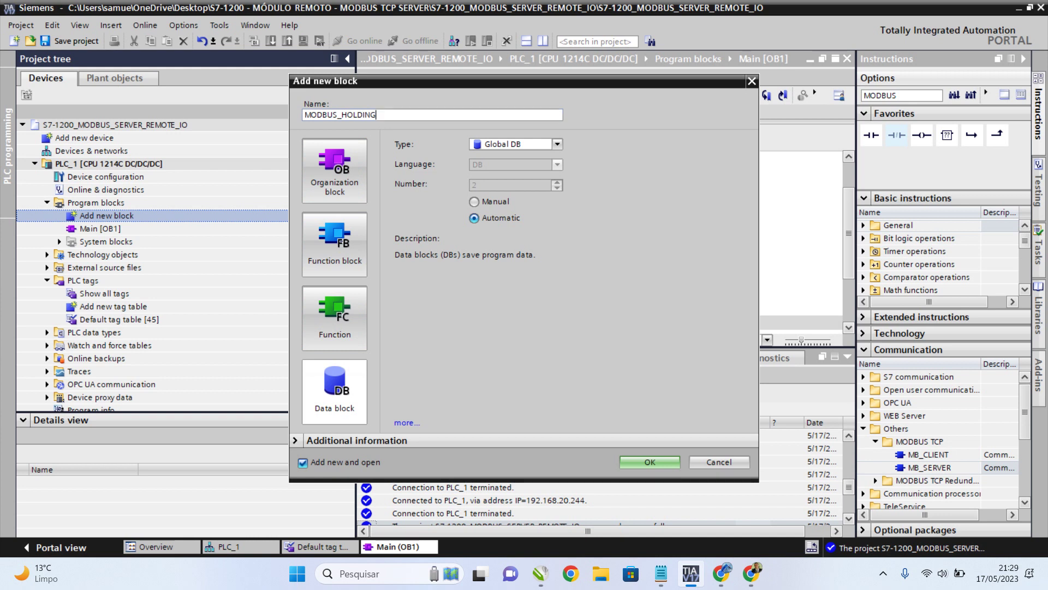
key("Return")
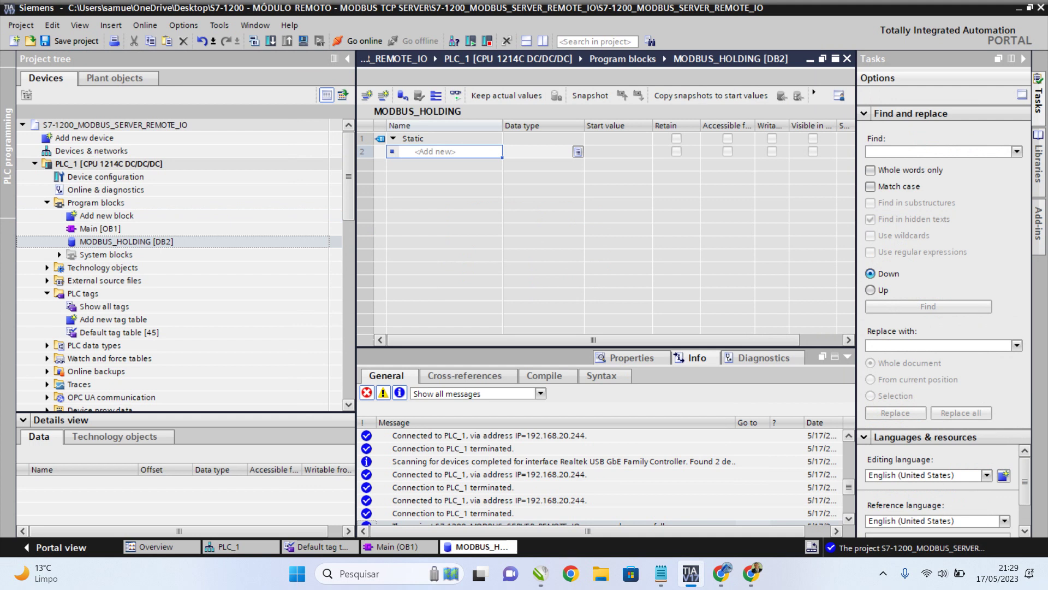
Add a static tag named ARRAY_INT to the MODBUS_HOLDING data block.
key("F2")
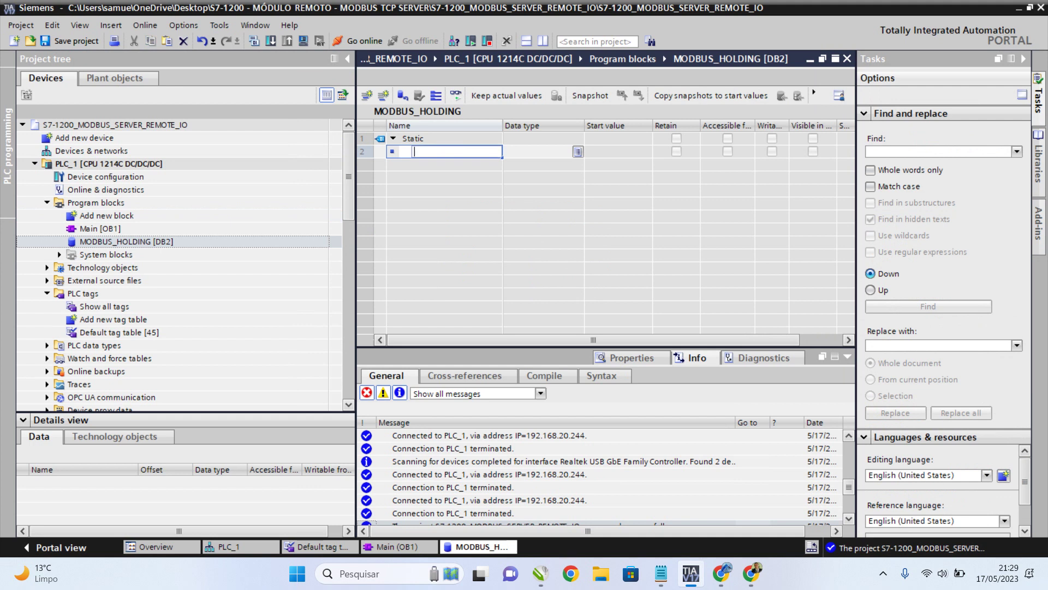
type("ARRAY_")
type("INT")
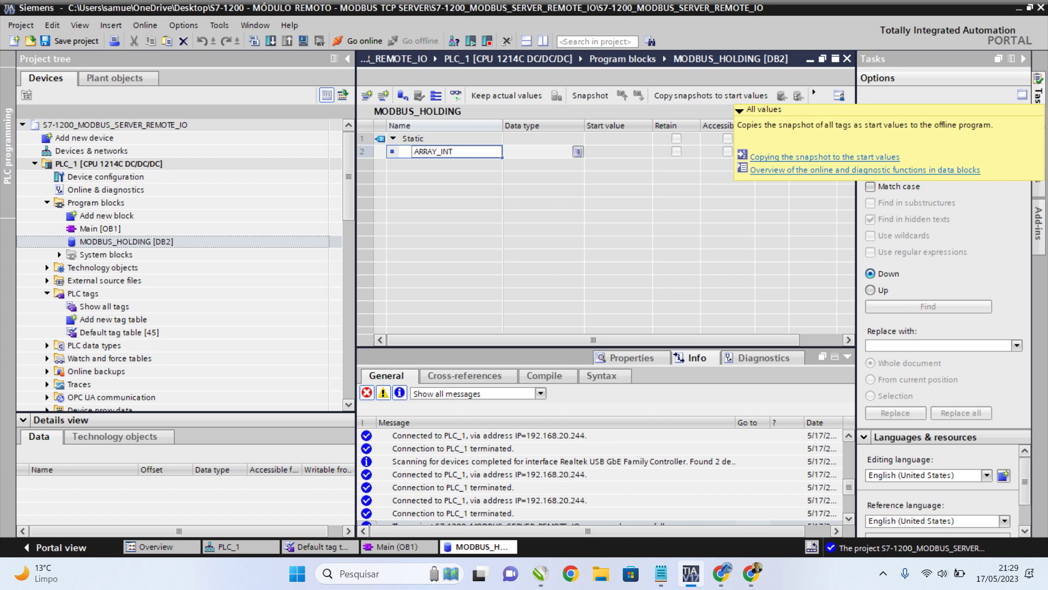
key("Return")
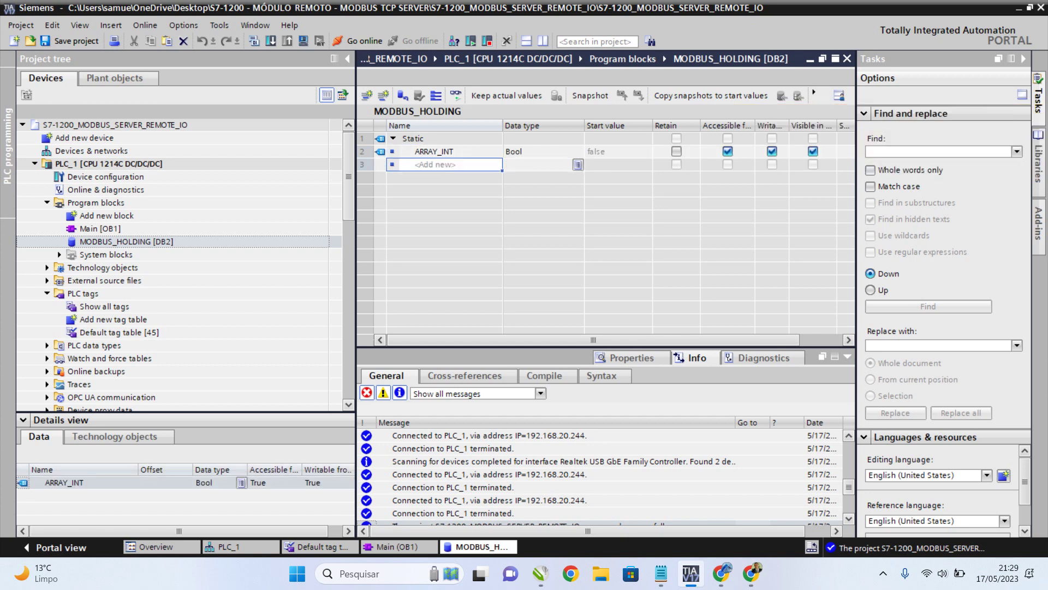
Set the data type of ARRAY_INT to Array[0..250] of Int.
left_click(537, 151)
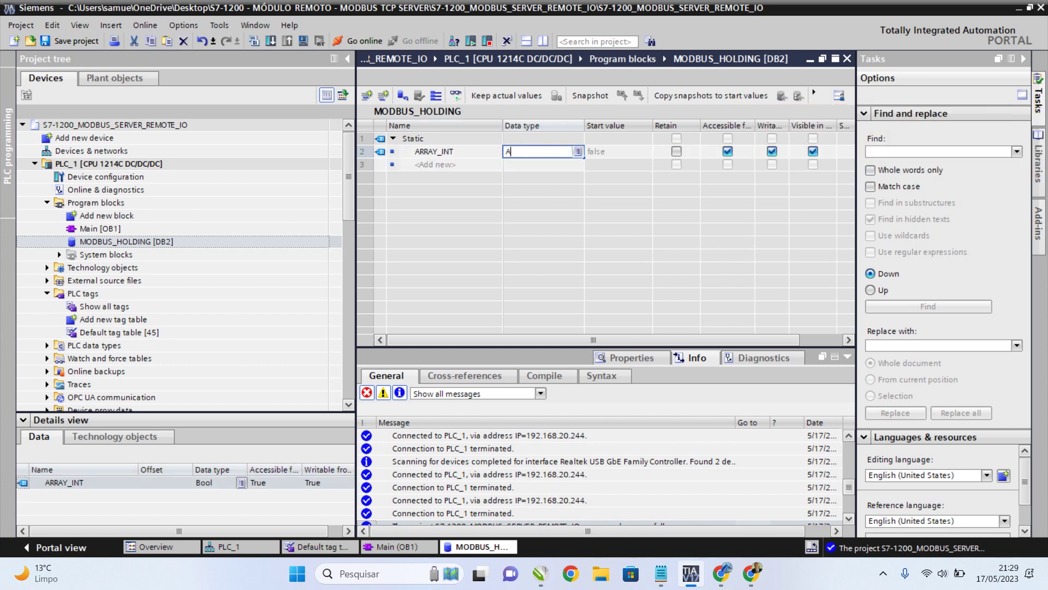
type("AR")
key("Return")
left_click(536, 151)
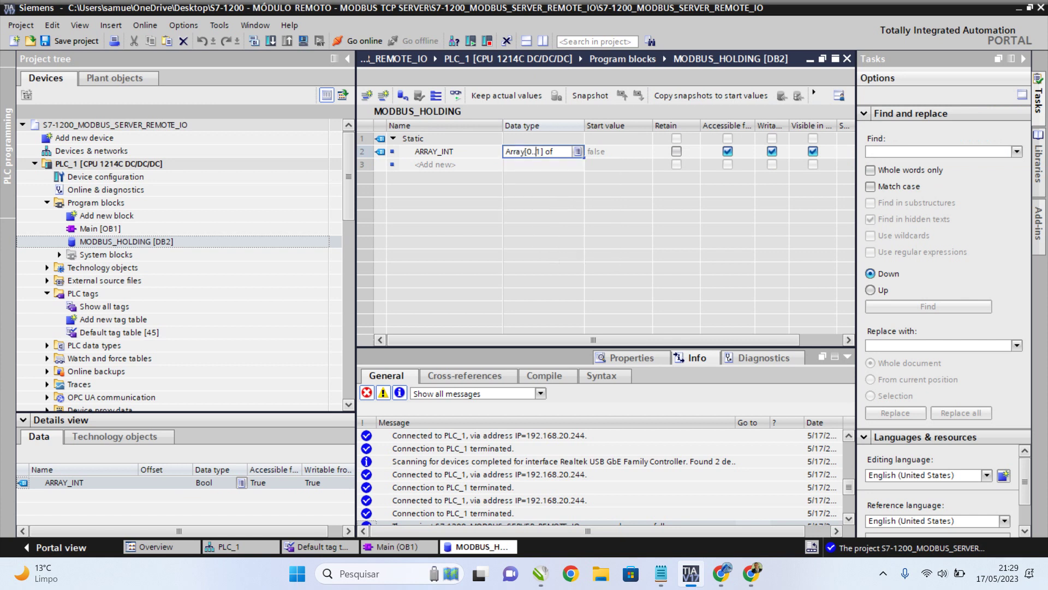
key("Delete")
type("250")
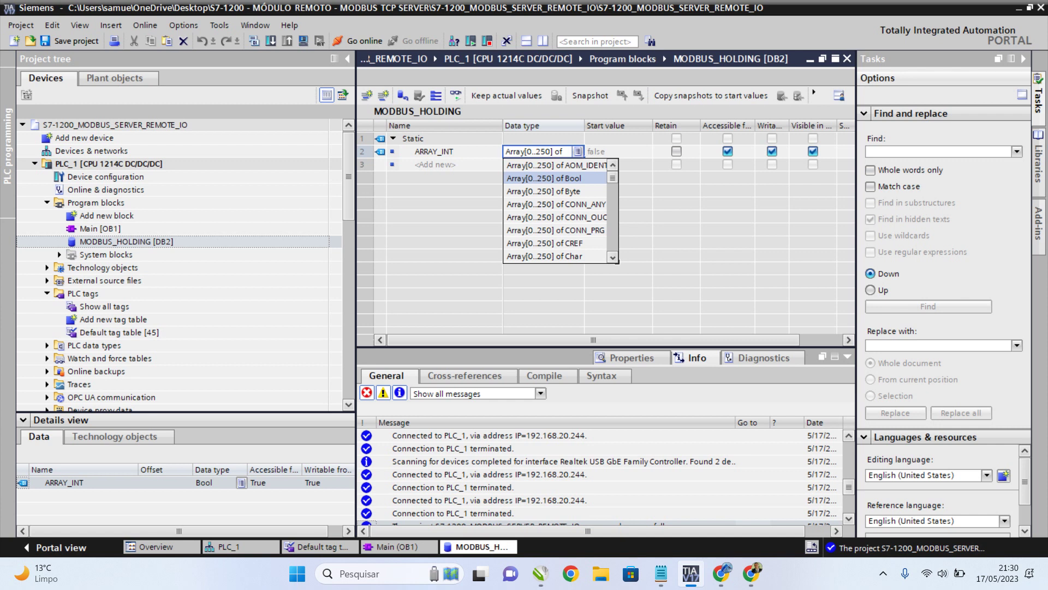
key("End")
type("Int")
key("Return")
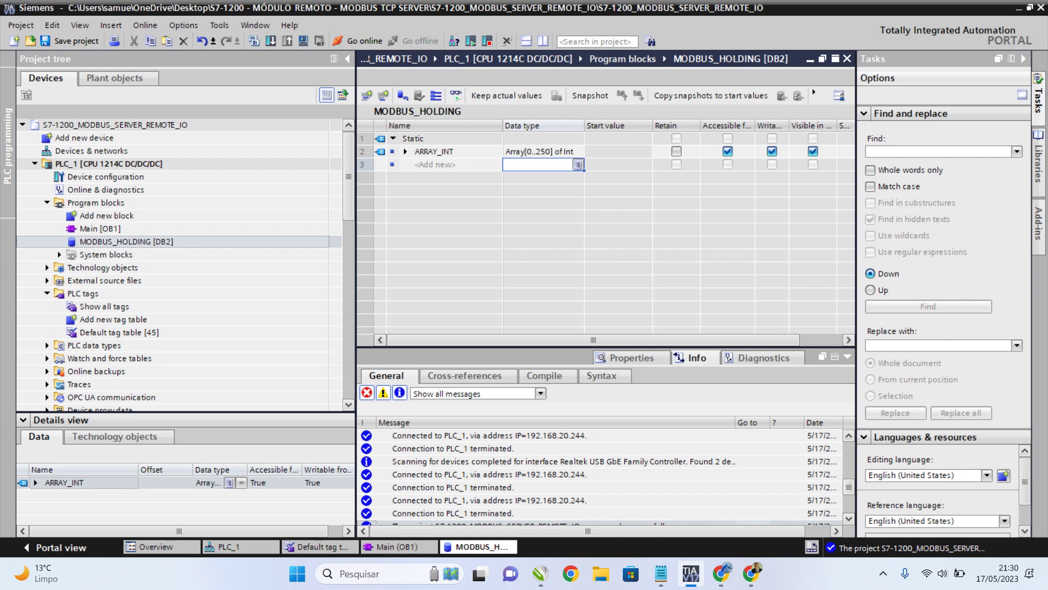
Expand ARRAY_INT and look through its individual Int elements, returning to the start of the list.
left_click(405, 152)
scroll(606, 235, "down", 4)
scroll(606, 235, "down", 16)
scroll(606, 235, "up", 20)
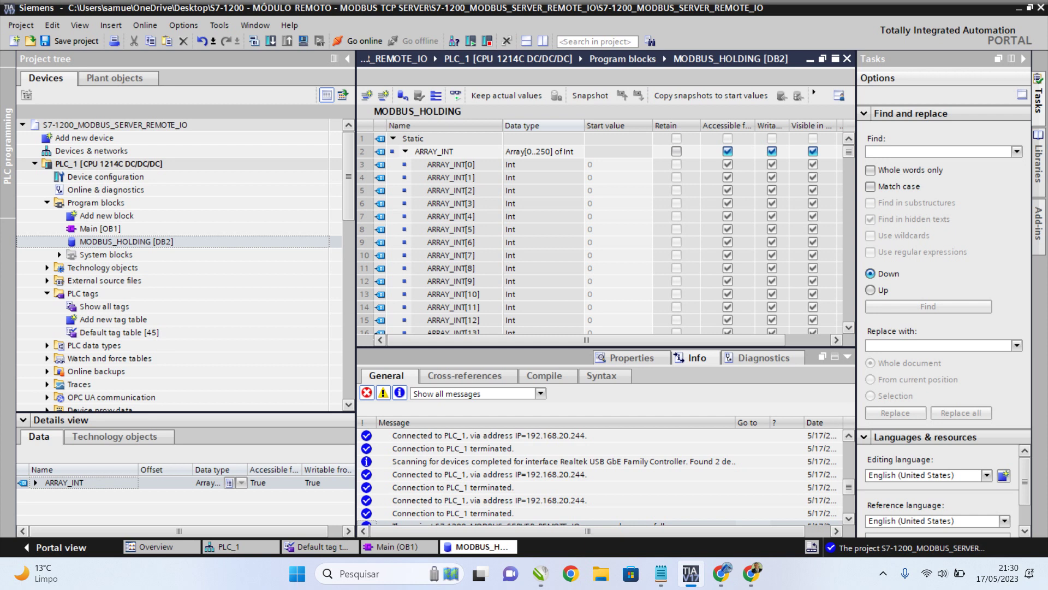
Examine the ARRAY_INT elements in MODBUS_HOLDING, from ARRAY_INT[0] through the higher indexes and back to the first element.
key("Down")
key("Down")
key("Down")
key("Down")
key("Down")
key("Down")
key("Down")
key("Down")
key("Down")
key("Down")
key("Down")
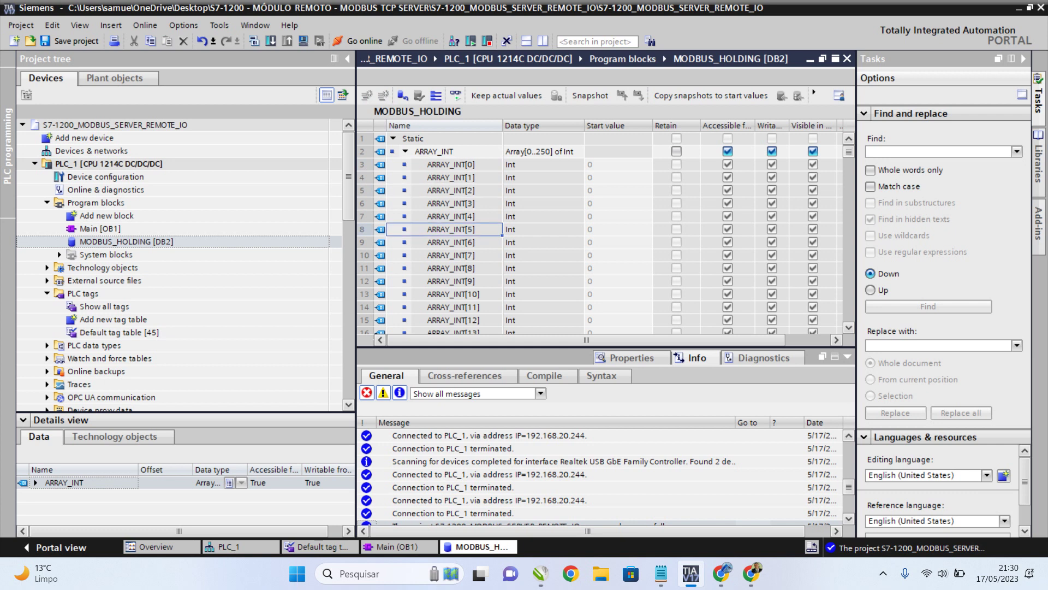
key("Up")
key("Up")
key("Up")
key("Up")
key("Up")
key("Up")
key("Up")
key("Up")
key("Up")
key("Up")
key("Up")
key("Down")
key("Down")
key("Down")
key("Down")
key("Down")
key("Down")
key("Up")
key("Up")
key("Up")
key("Up")
key("Up")
key("Up")
key("Down")
scroll(600, 235, "down", 2)
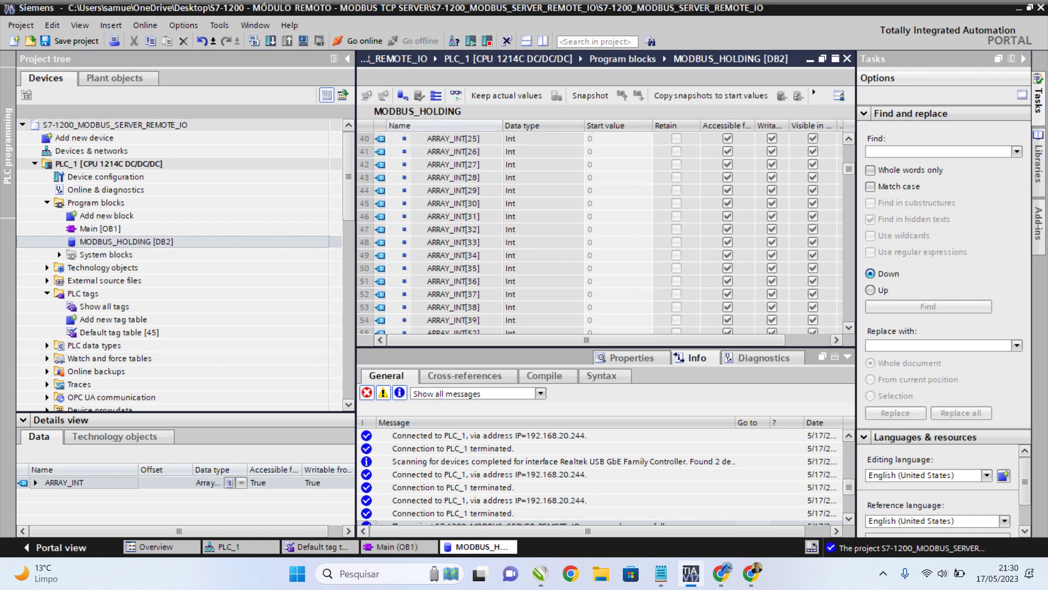
scroll(601, 235, "up", 3)
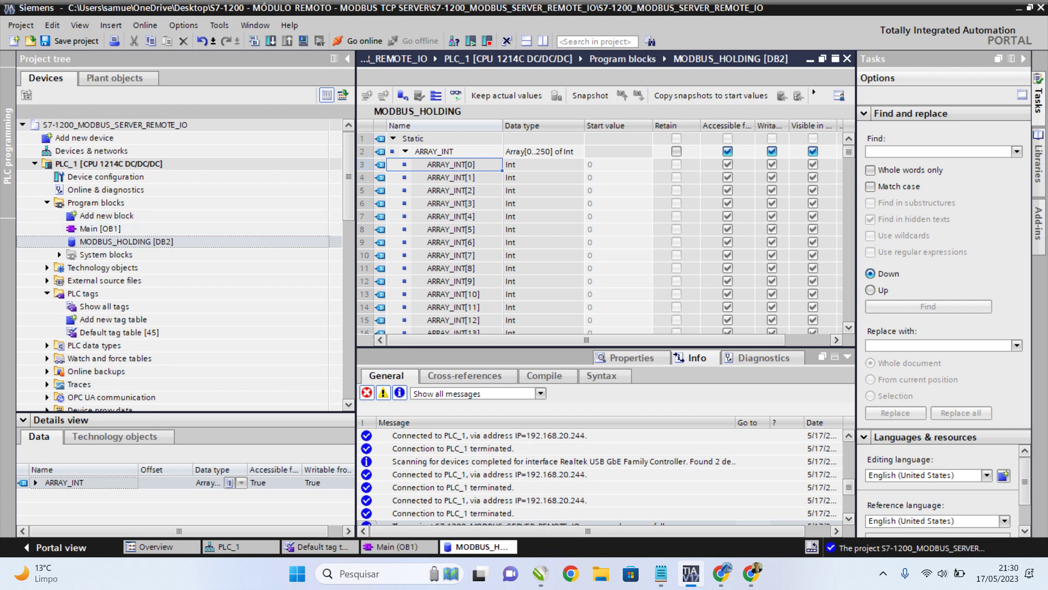
Disable optimized block access in the attributes of the MODBUS_HOLDING data block and accept the change.
left_click(125, 242)
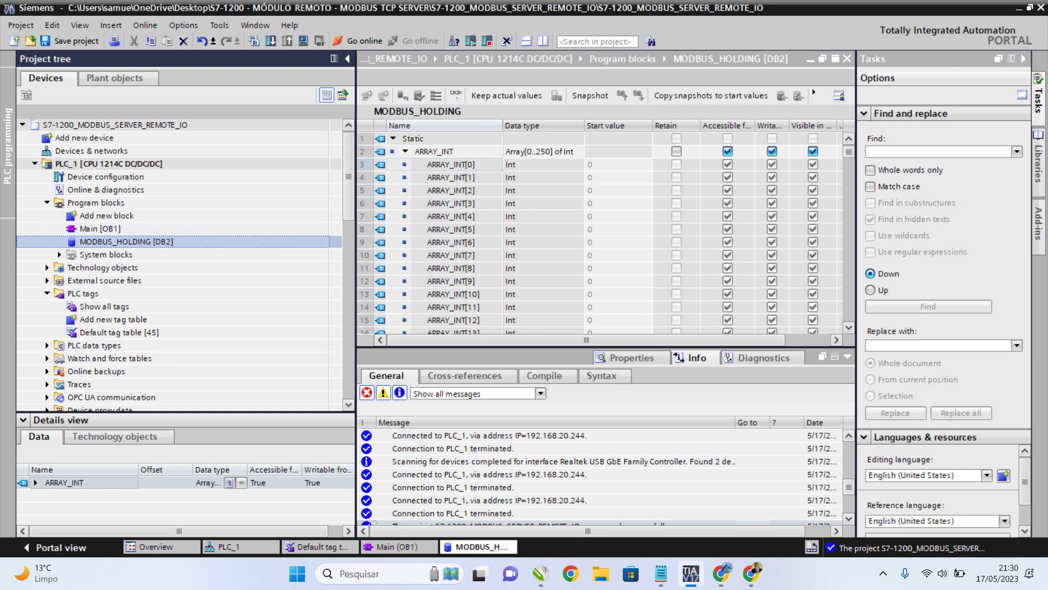
right_click(184, 243)
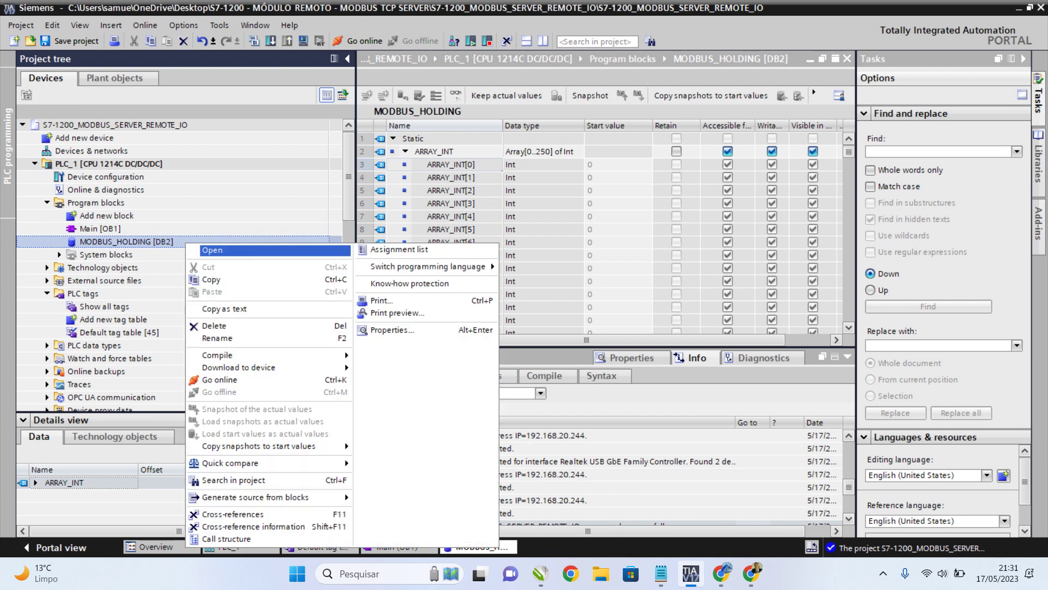
left_click(392, 330)
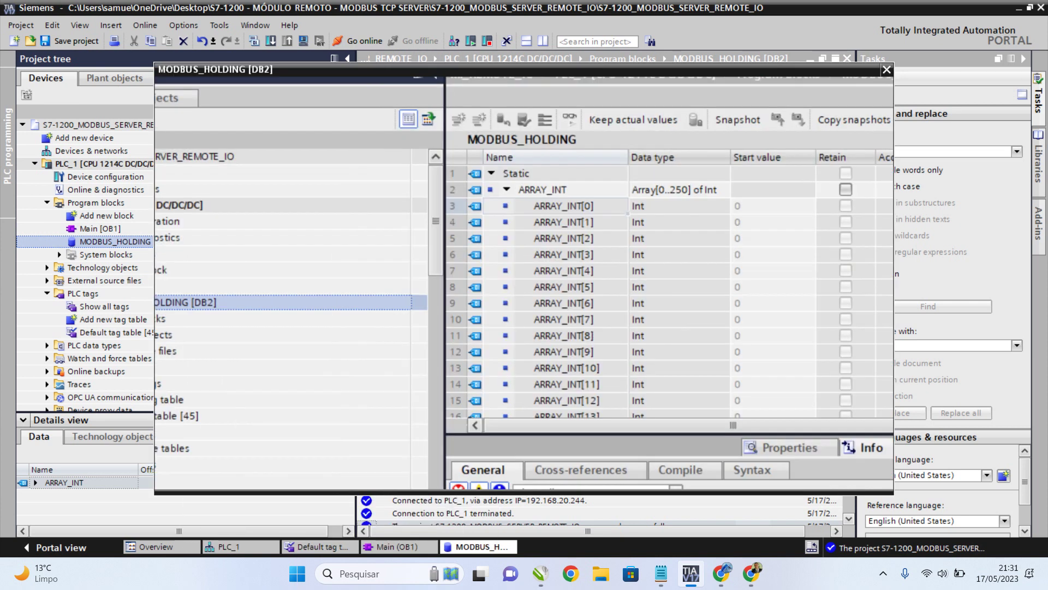
left_click(280, 182)
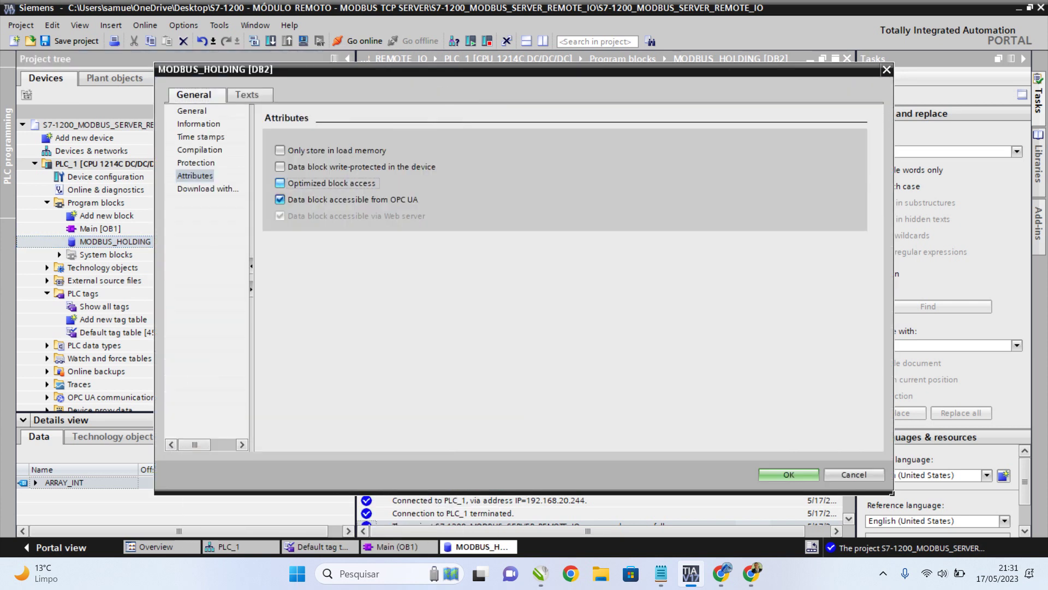
key("Return")
left_click_drag(246, 69, 409, 179)
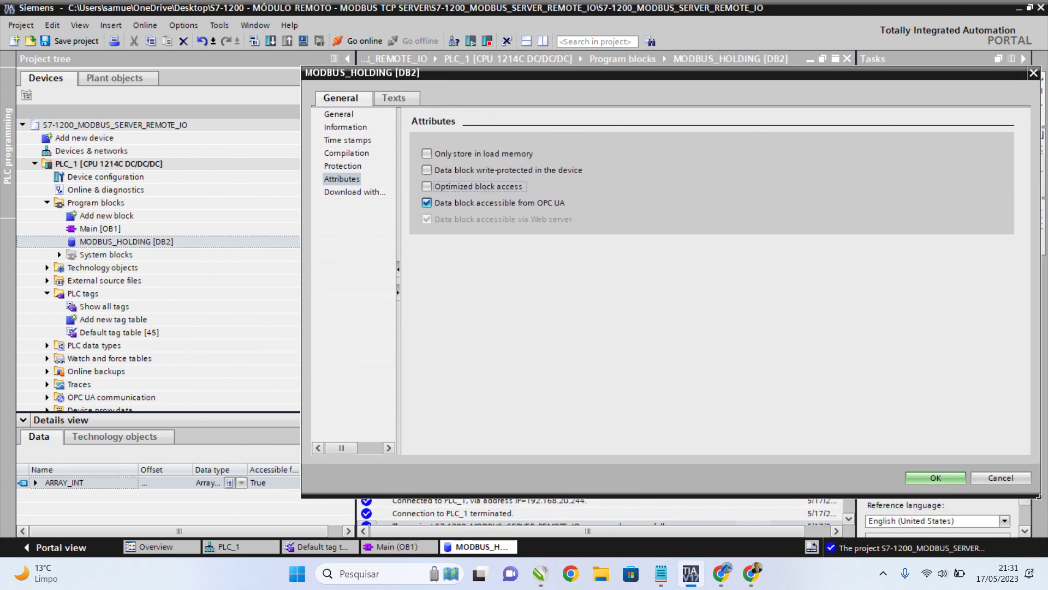
key("Return")
key("Left")
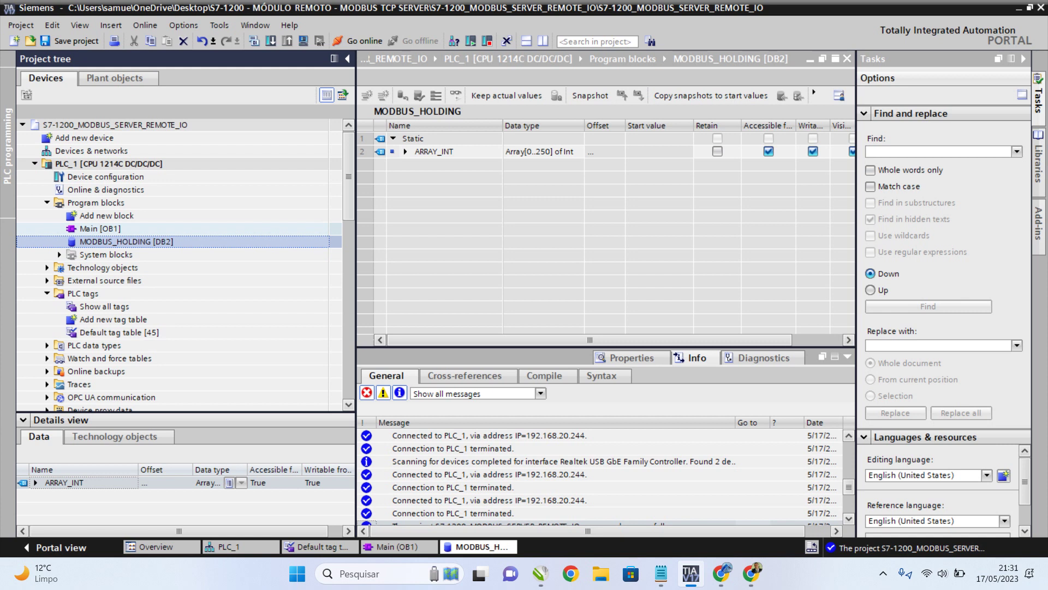
Add a global data block named MODBUS_COIL to the program blocks of PLC_1.
left_click(107, 215)
key("Return")
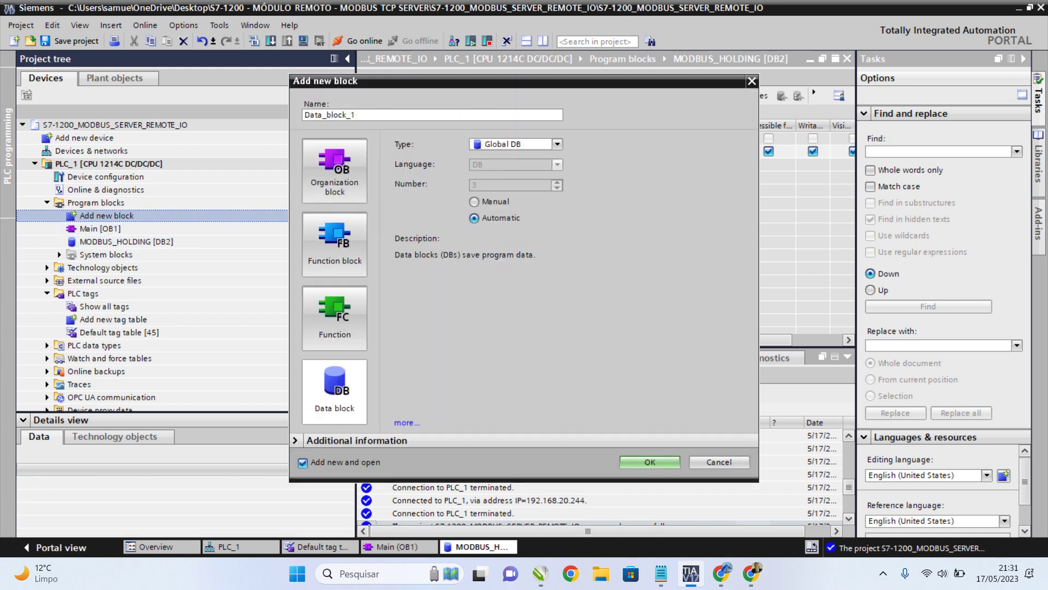
type("MODBUS_COIL")
key("Return")
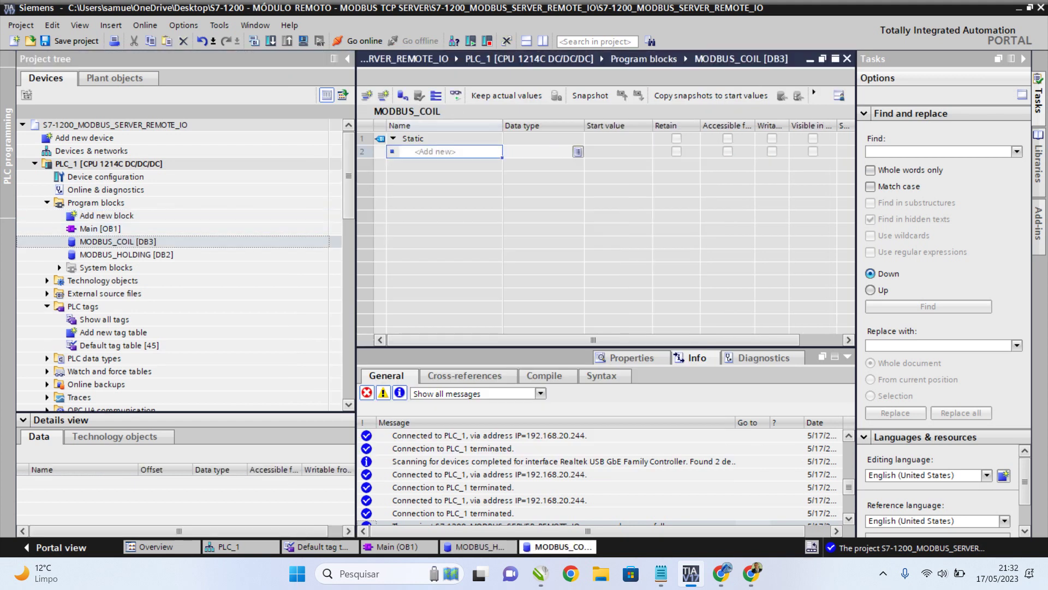
Disable optimized block access in the attributes of the MODBUS_COIL data block and accept the change.
right_click(150, 242)
left_click(382, 332)
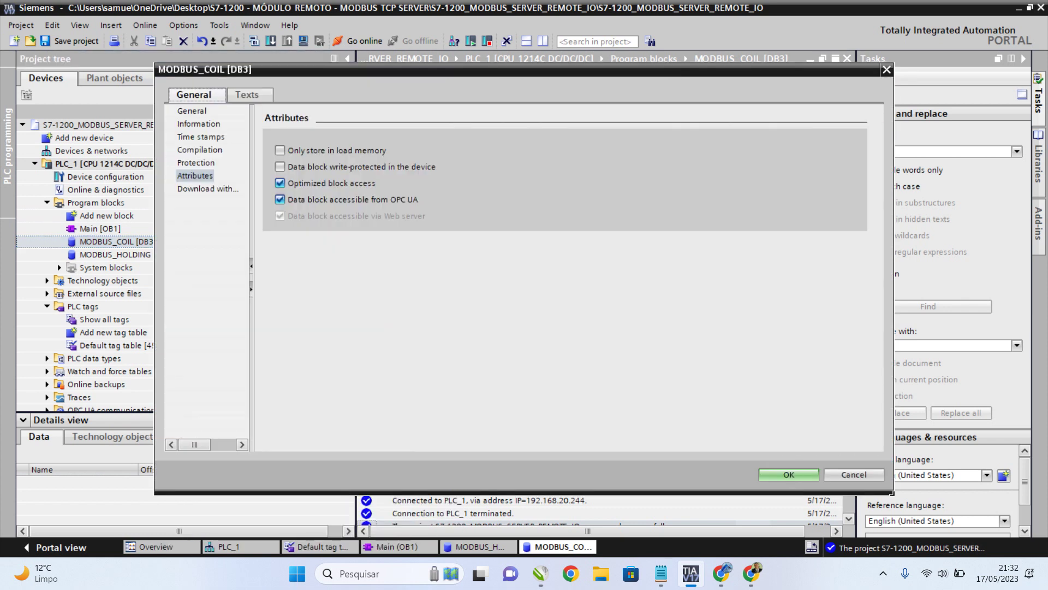
left_click(280, 183)
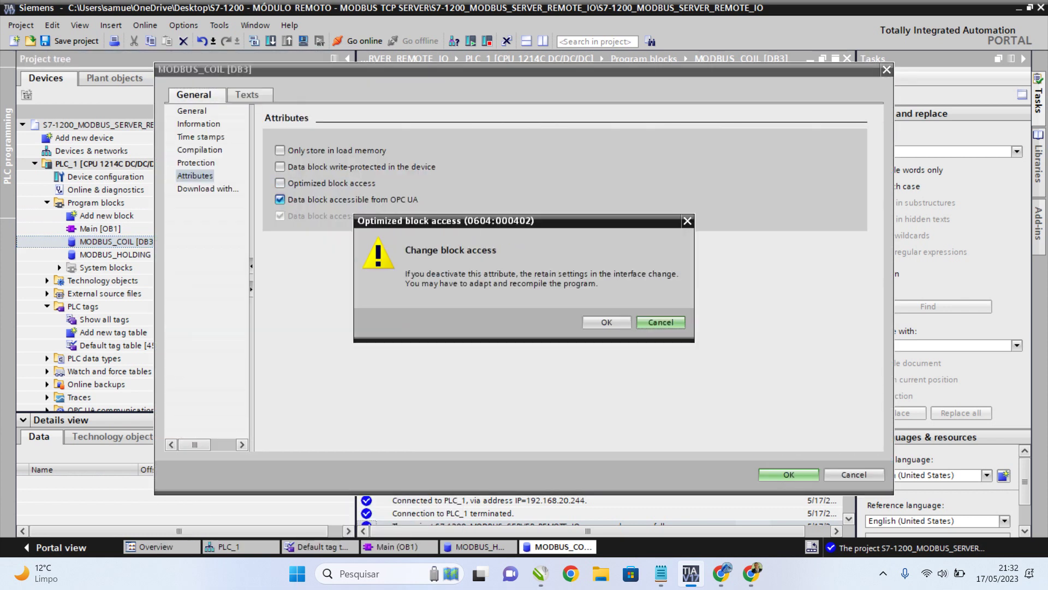
left_click(607, 322)
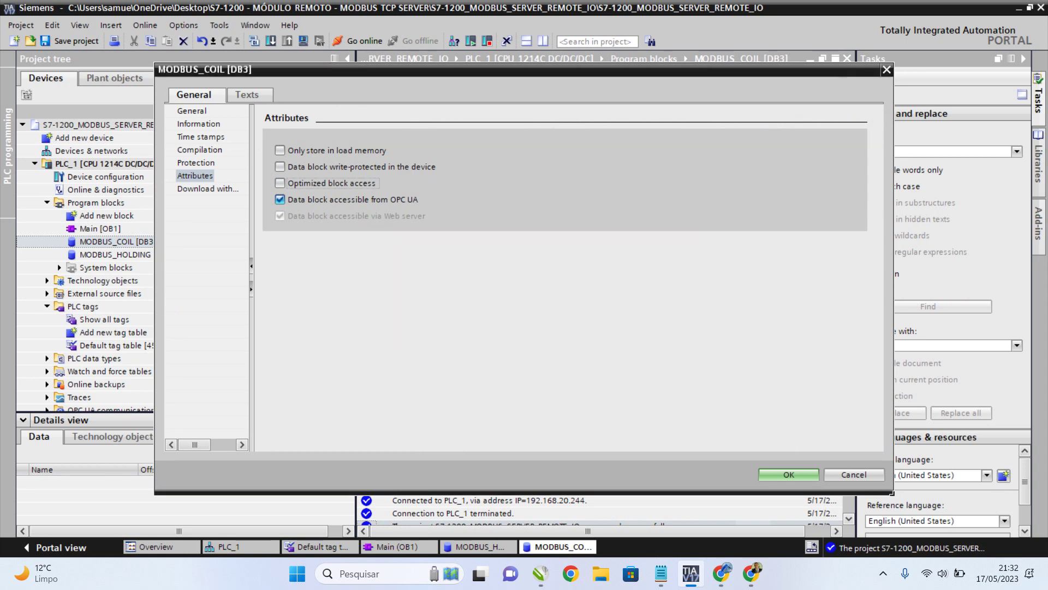
left_click(789, 474)
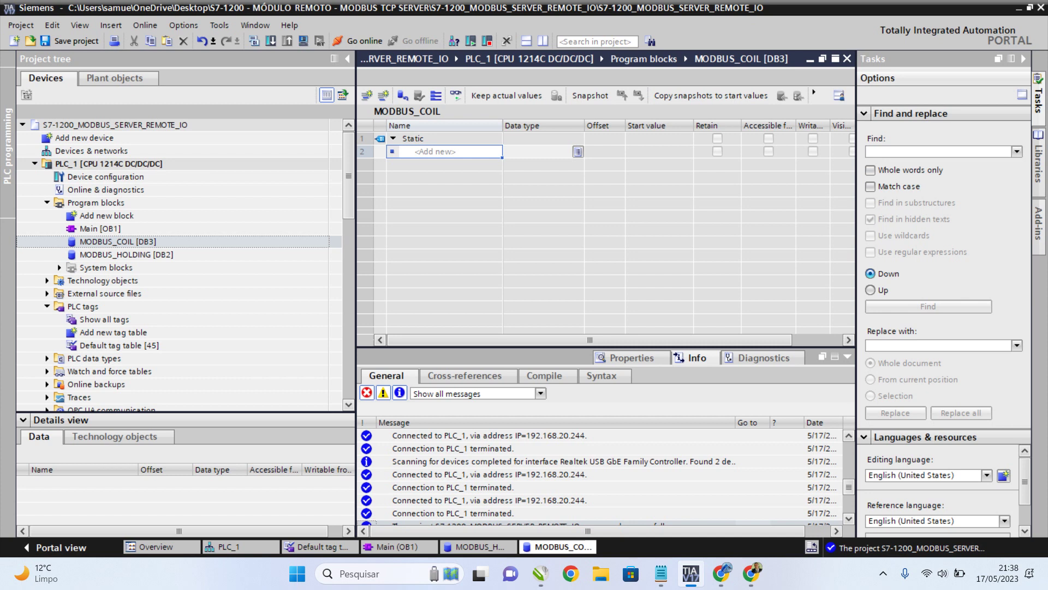
Add a static tag named ARRAY_COIL to the MODBUS_COIL data block.
key("F2")
type("ARRAY_COIL")
key("Return")
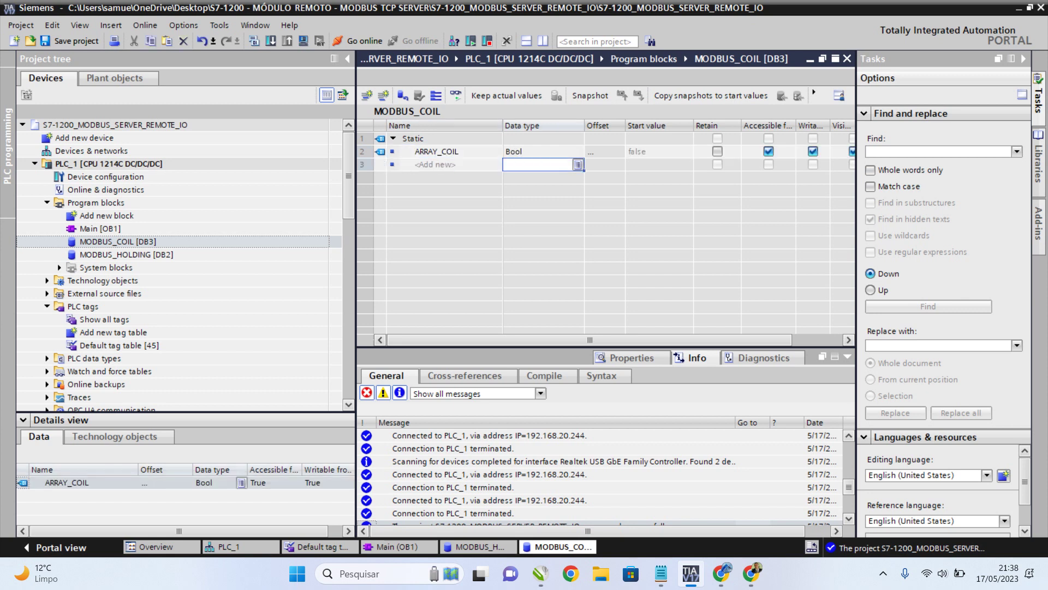
Set the data type of ARRAY_COIL to Array[0..250] of Bool.
key("Up")
type("ARRA")
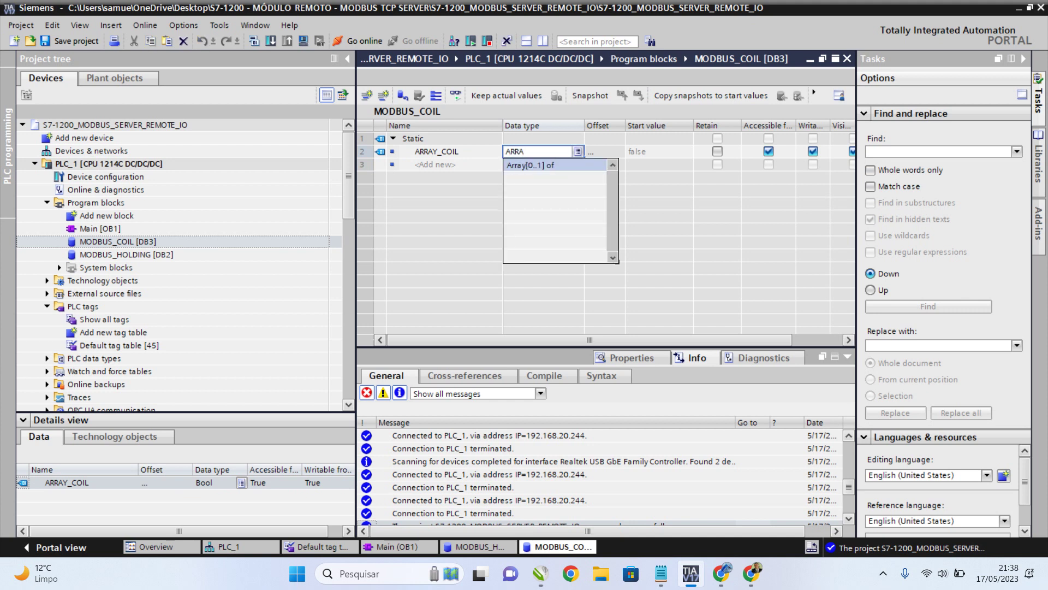
type("Y")
key("Return")
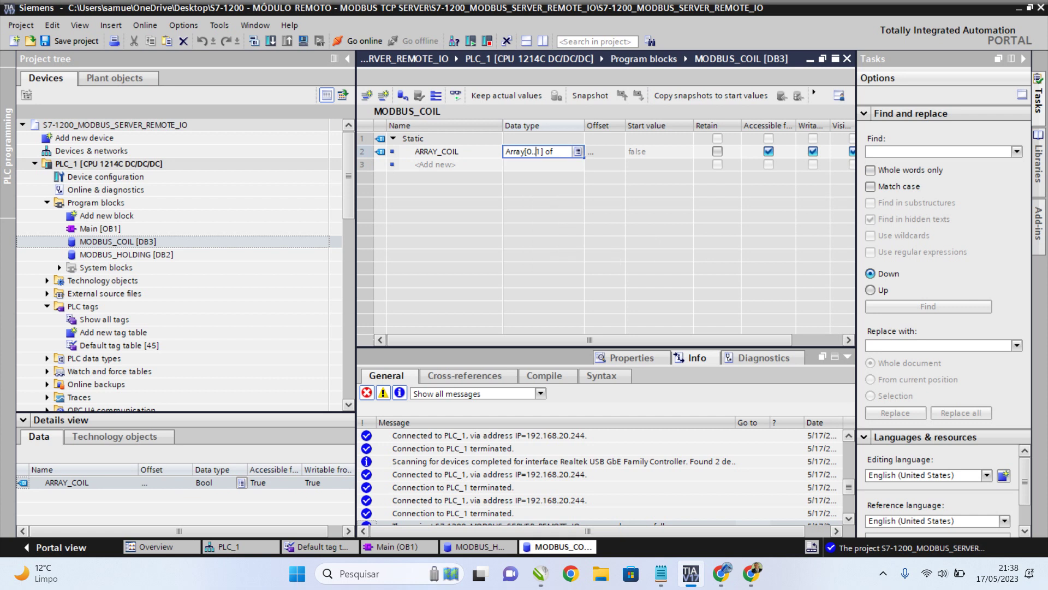
type("250")
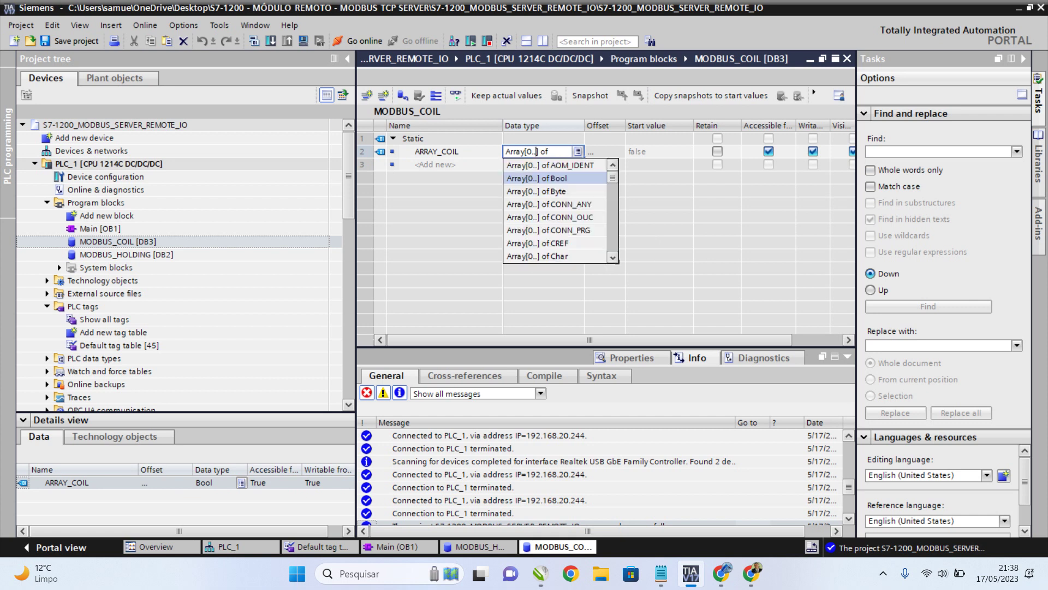
key("Right")
key("Right")
key("Right")
key("Right")
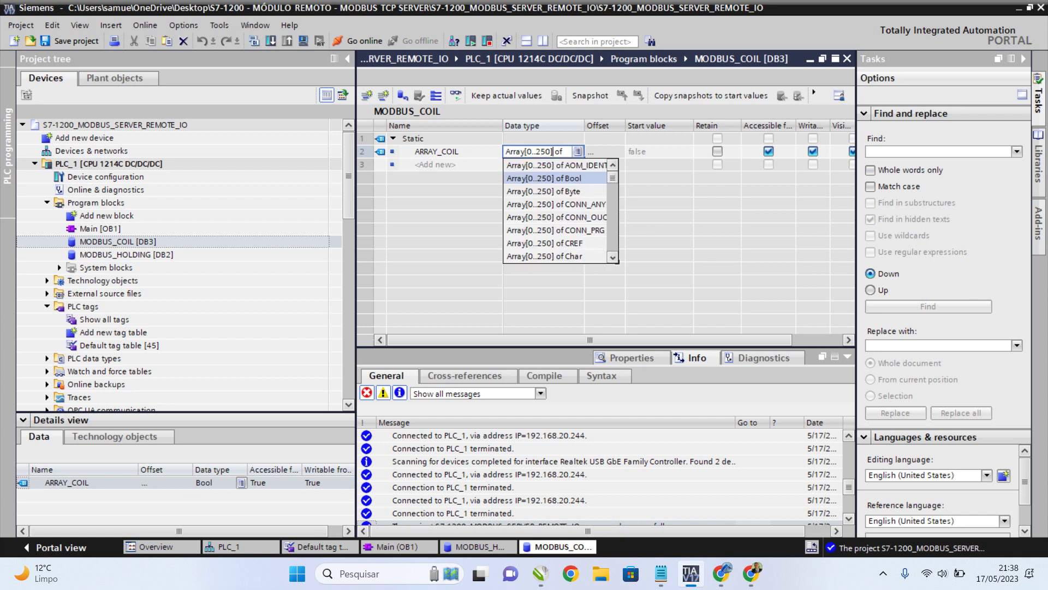
key("Return")
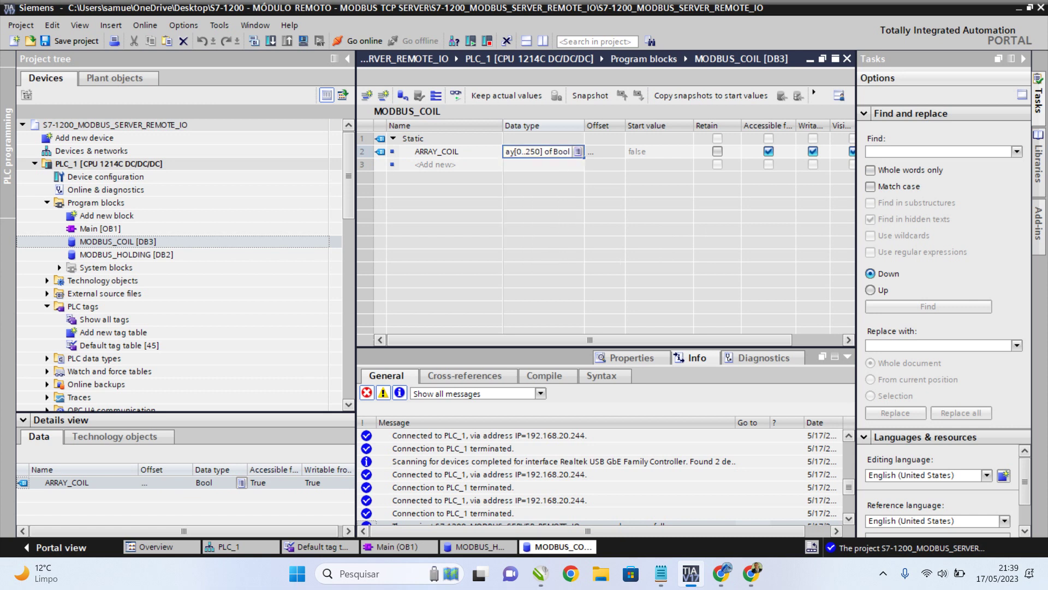
key("Return")
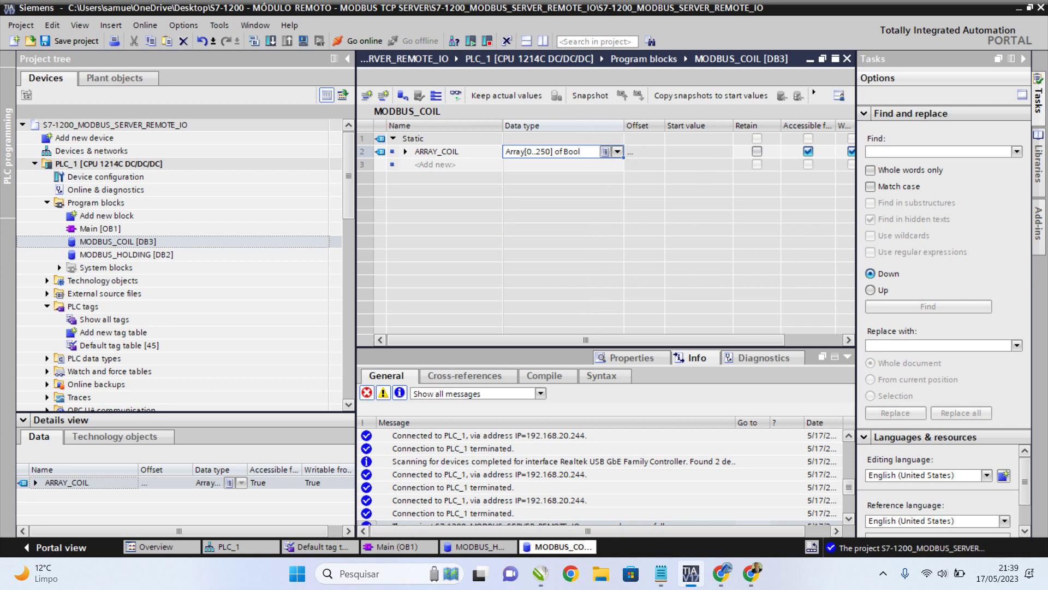
Check the properties of the MODBUS_COIL data block, and open Main [OB1] to view the MB_SERVER call's unassigned inputs.
right_click(177, 242)
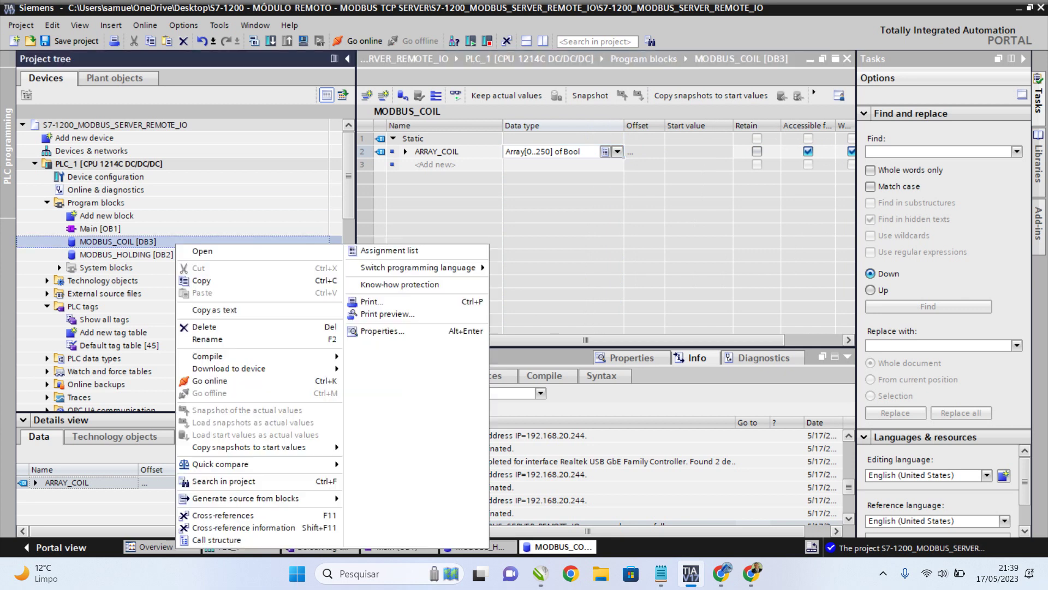
left_click(382, 331)
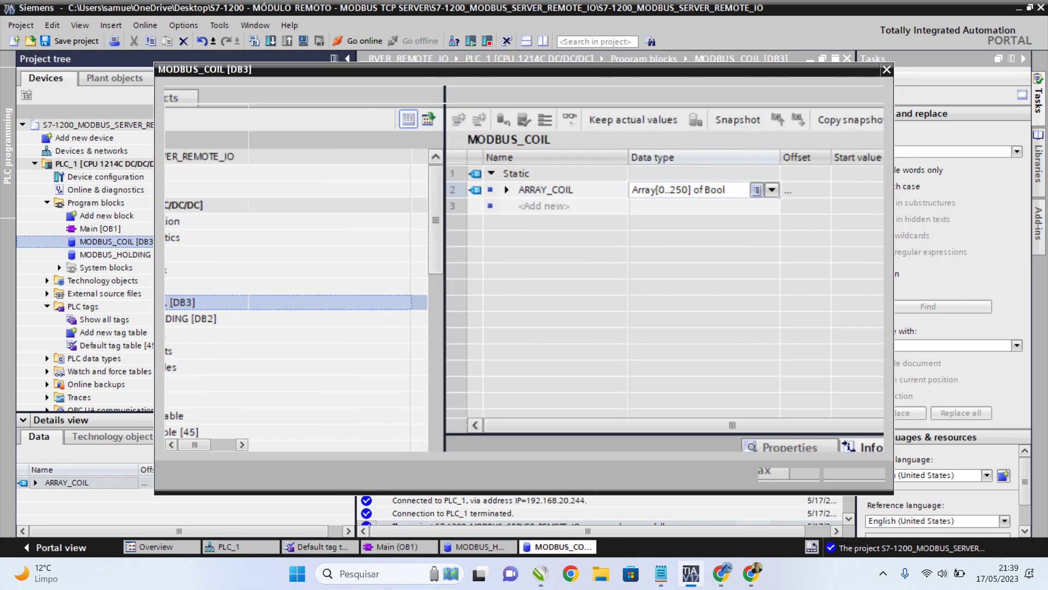
key("Return")
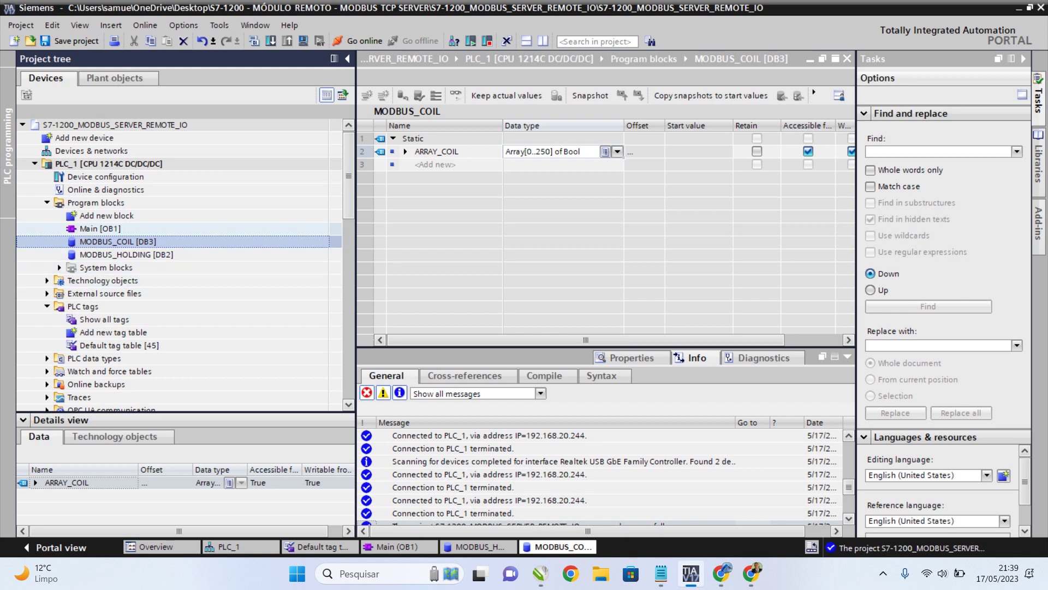
left_click(100, 228)
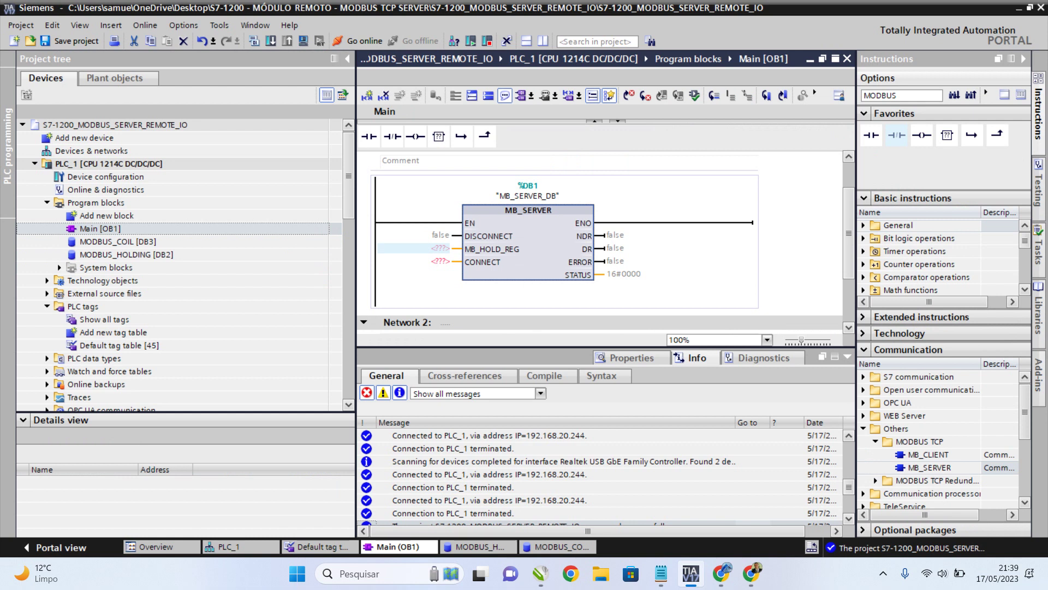
Add a global data block named MODBUS_CONFIG with automatic numbering to the program blocks.
left_click(106, 215)
key("Return")
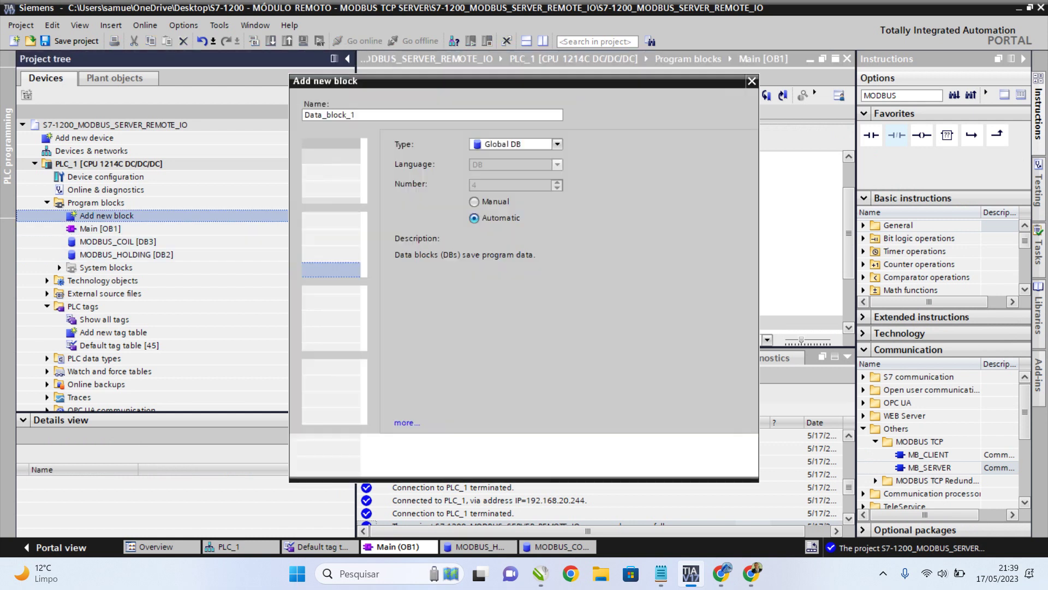
type("MO")
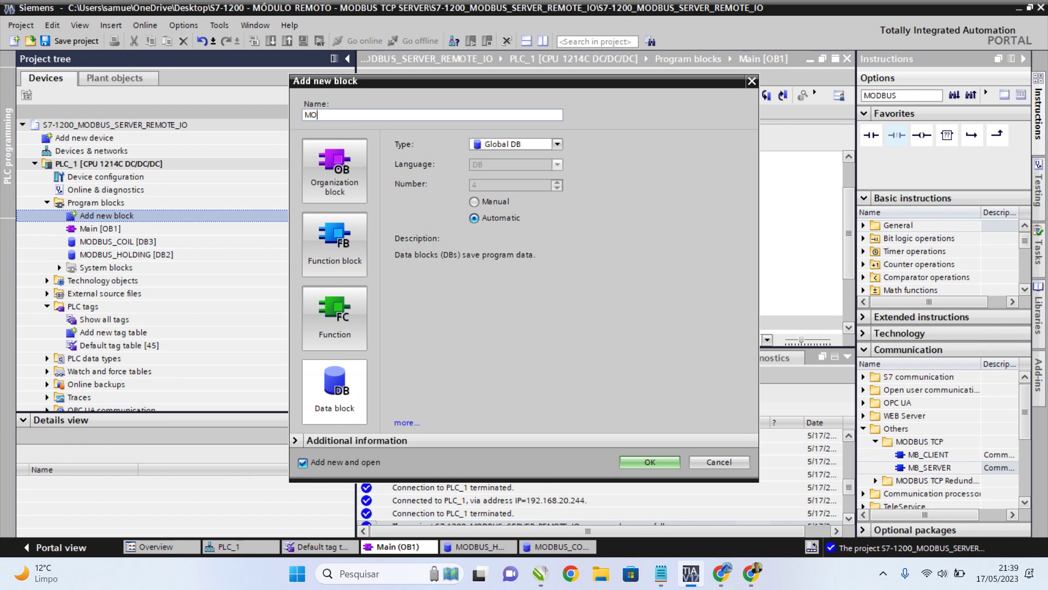
type("DUS")
key("BackSpace")
key("BackSpace")
type("BUS_CONFIG")
key("Return")
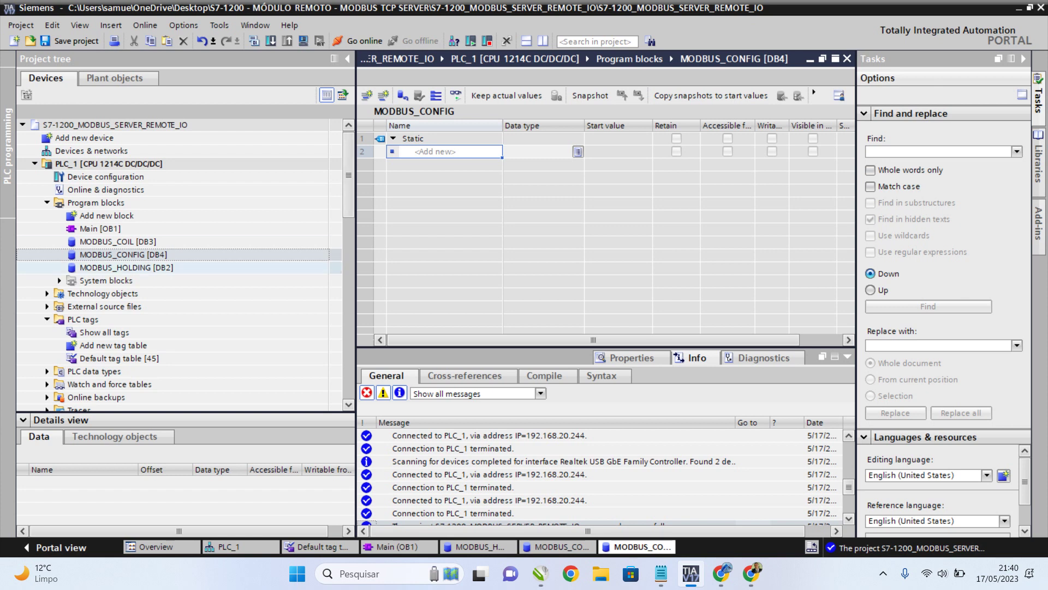
Add a static tag named CONNECT to the MODBUS_CONFIG data block.
key("F2")
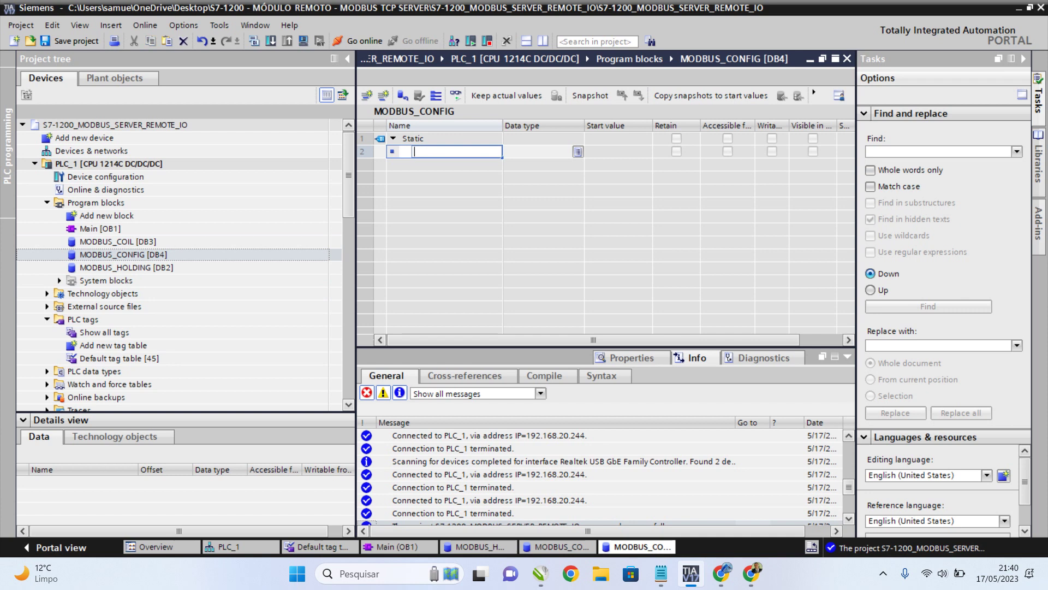
type("COONECT")
key("BackSpace")
key("BackSpace")
key("BackSpace")
key("BackSpace")
key("BackSpace")
type("NNECT")
key("Return")
key("Right")
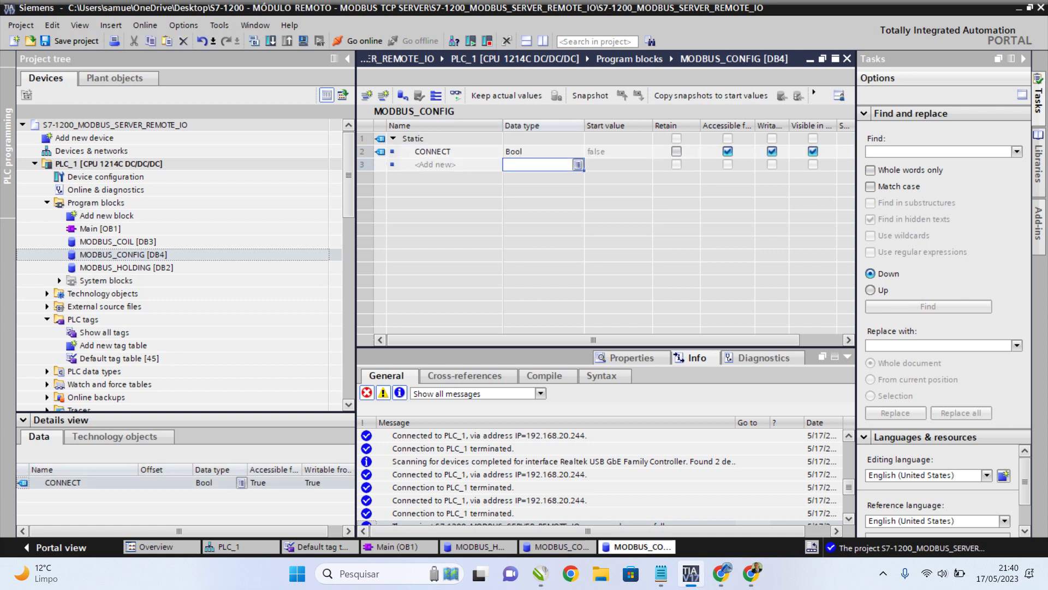
Set the data type of the CONNECT tag to TCON_IP_v4.
left_click(538, 152)
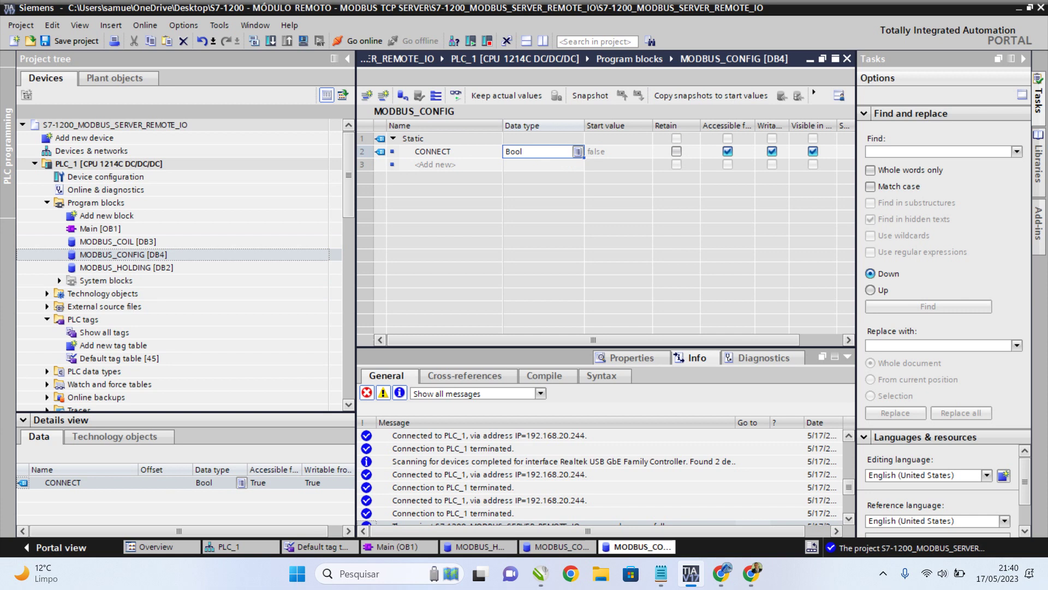
type("in")
key("BackSpace")
key("BackSpace")
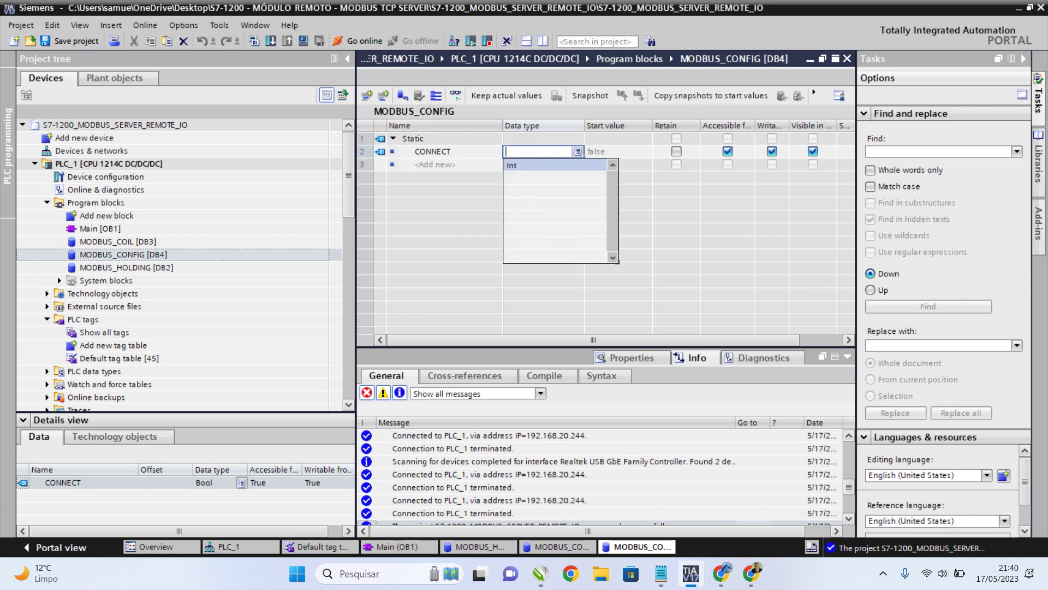
type("TCO")
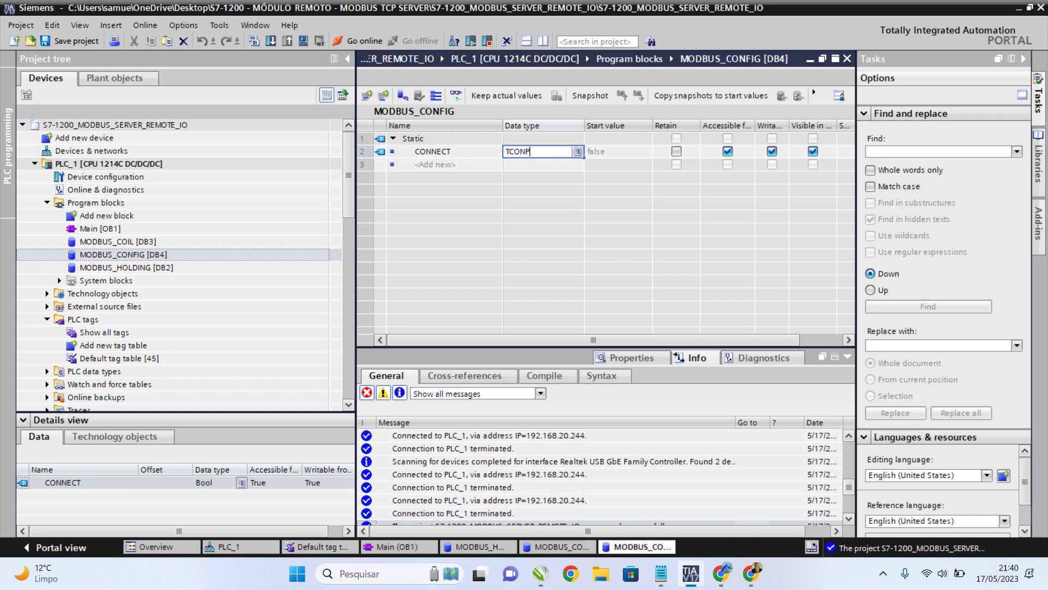
type("N_IP_v4")
key("Return")
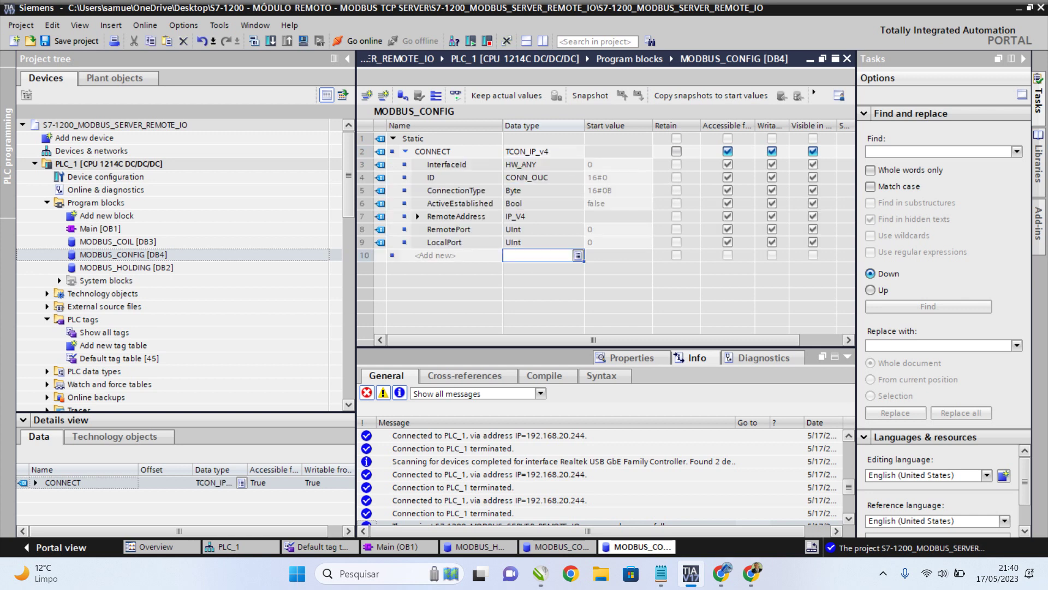
Set the CONNECT structure's InterfaceId start value to 64 and its ID start value to 16#1.
left_click(447, 164)
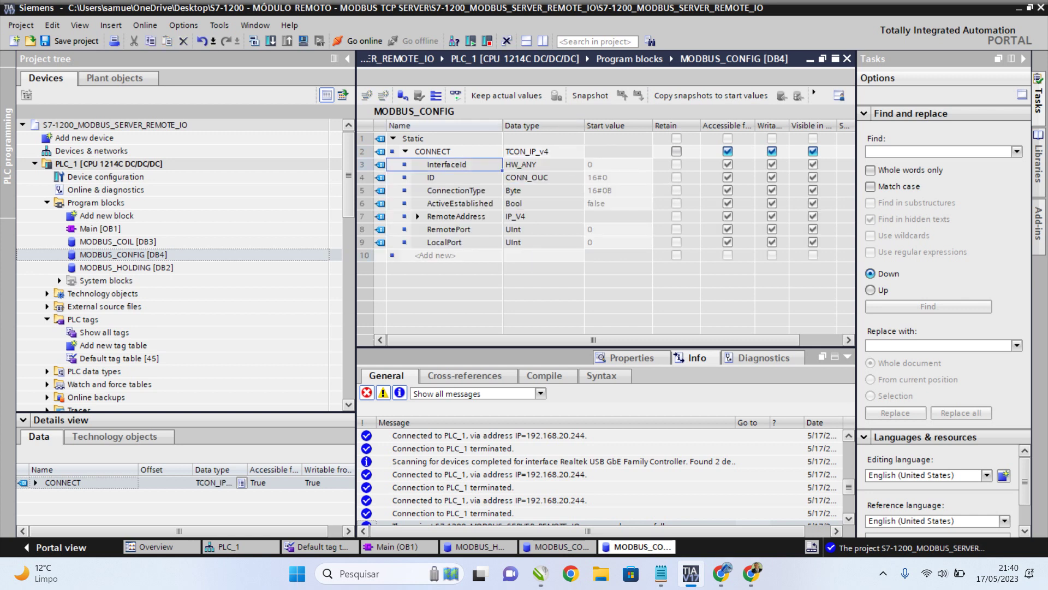
left_click(543, 165)
left_click(618, 164)
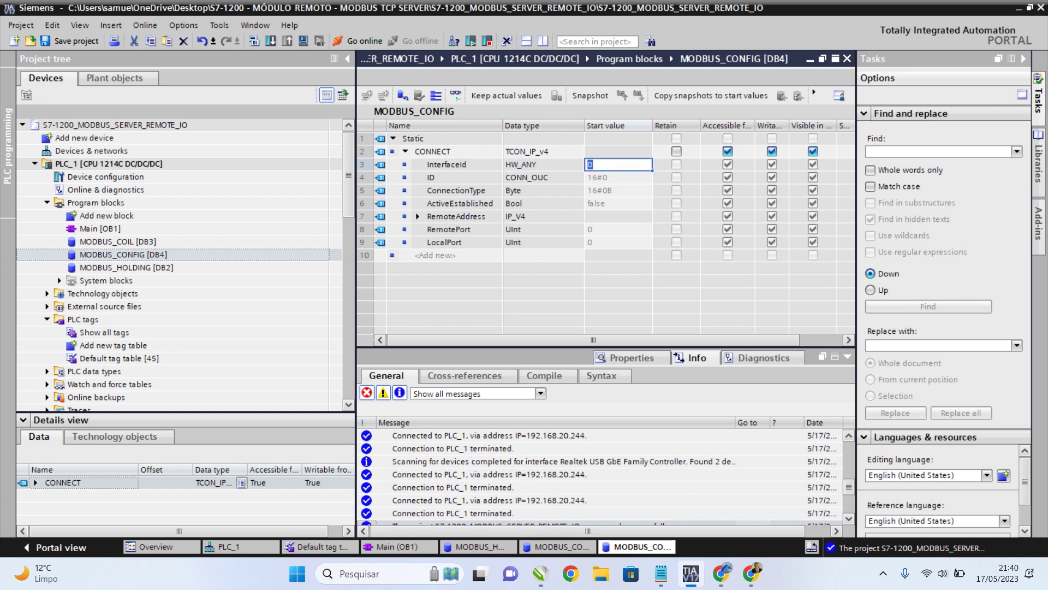
type("64")
key("Return")
key("F2")
key("End")
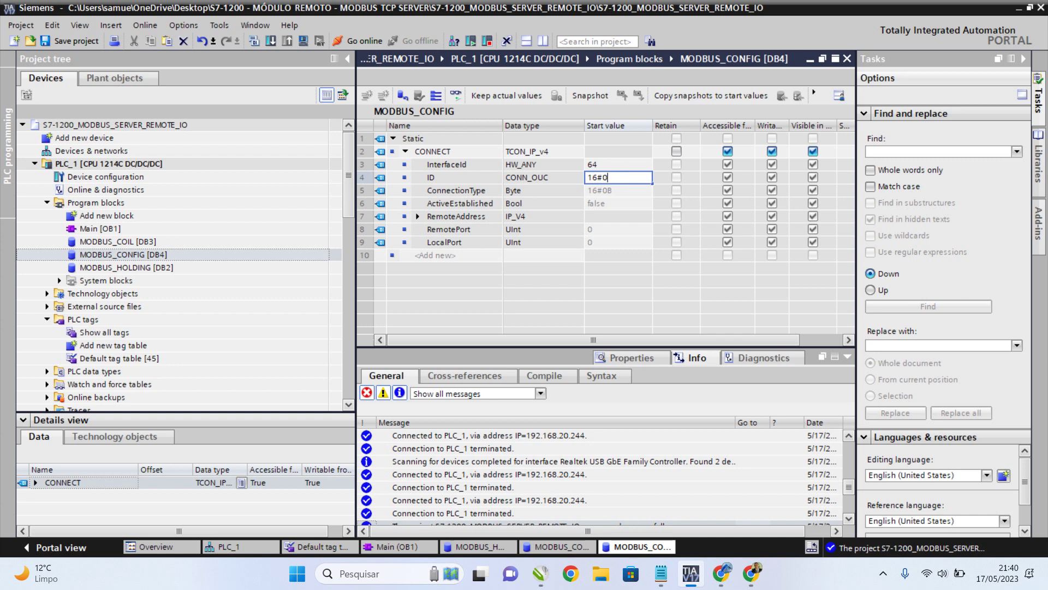
type("1")
key("Return")
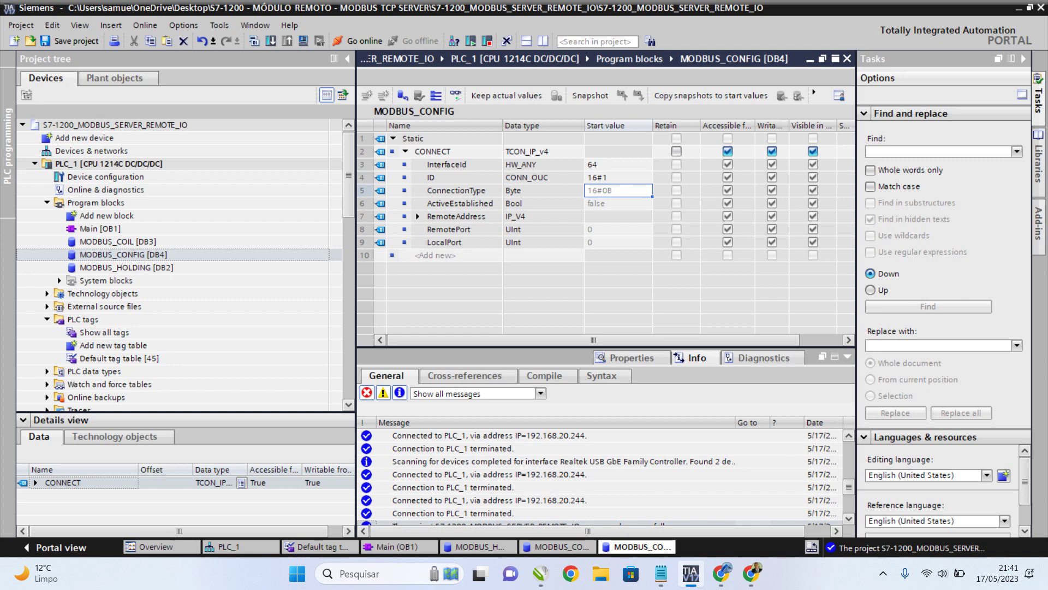
key("F2")
key("End")
Expand RemoteAddress down to its ADDR array and examine the start values of ADDR[1] through ADDR[4].
left_click(418, 217)
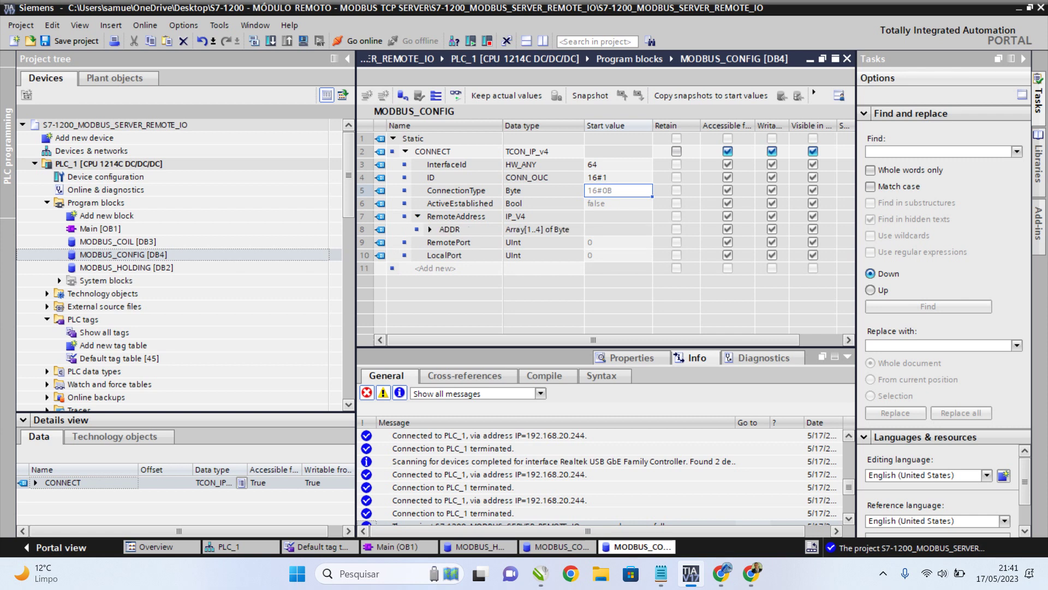
left_click(431, 230)
key("Down")
key("Down")
key("Down")
key("Down")
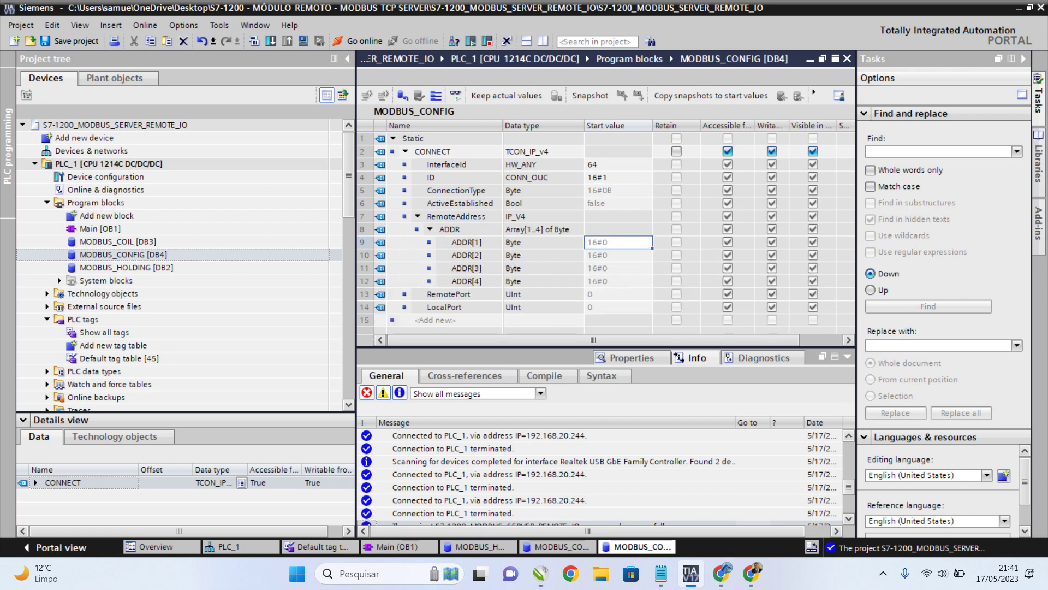
key("F2")
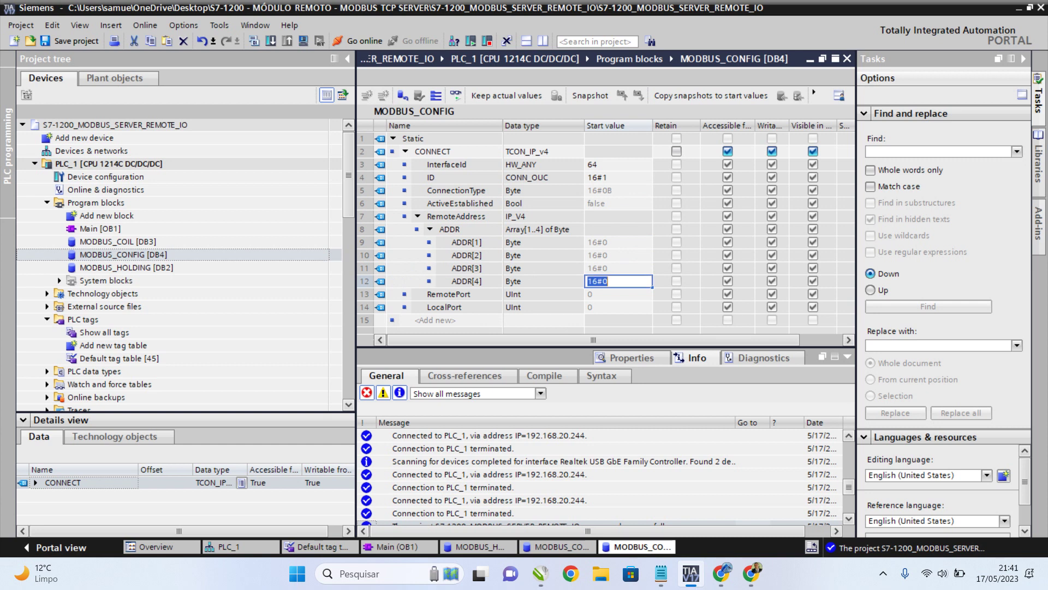
left_click(618, 243)
left_click(618, 255)
left_click(618, 255)
left_click(618, 268)
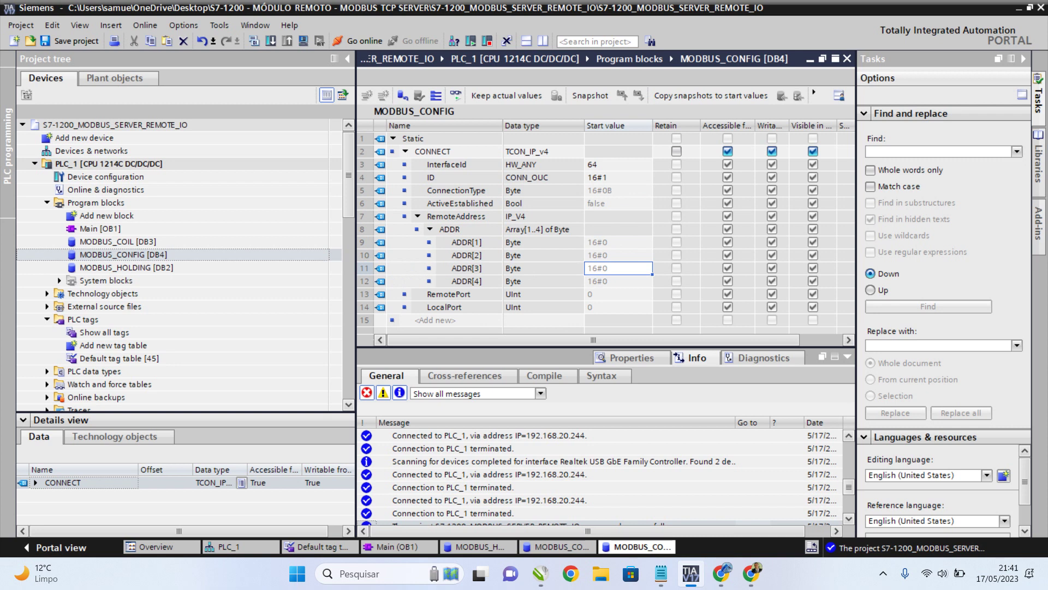
left_click(618, 243)
left_click(618, 255)
left_click(618, 282)
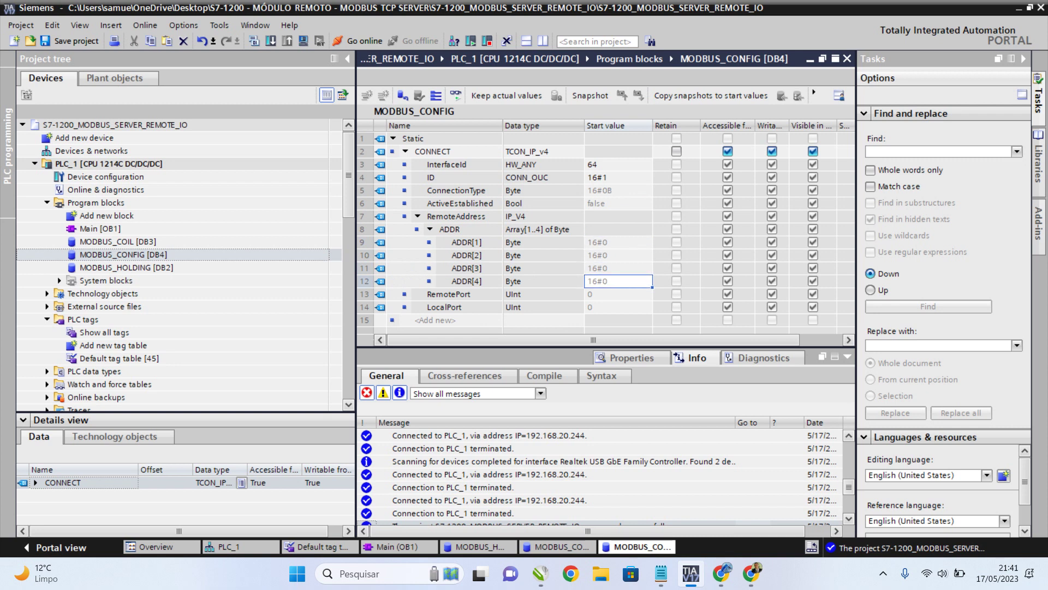
left_click(618, 243)
left_click(618, 256)
left_click(618, 268)
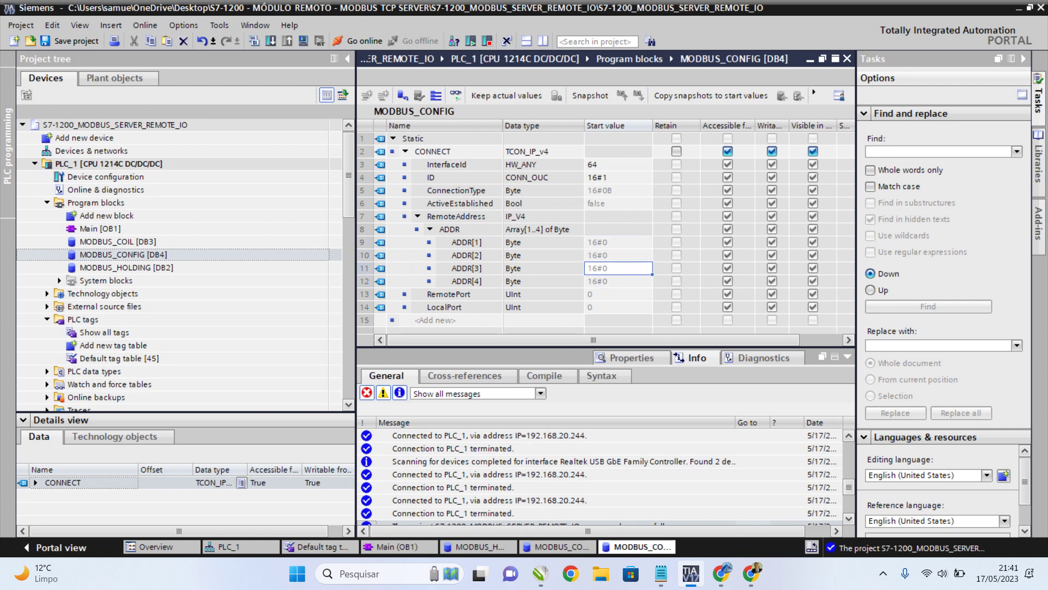
left_click(618, 281)
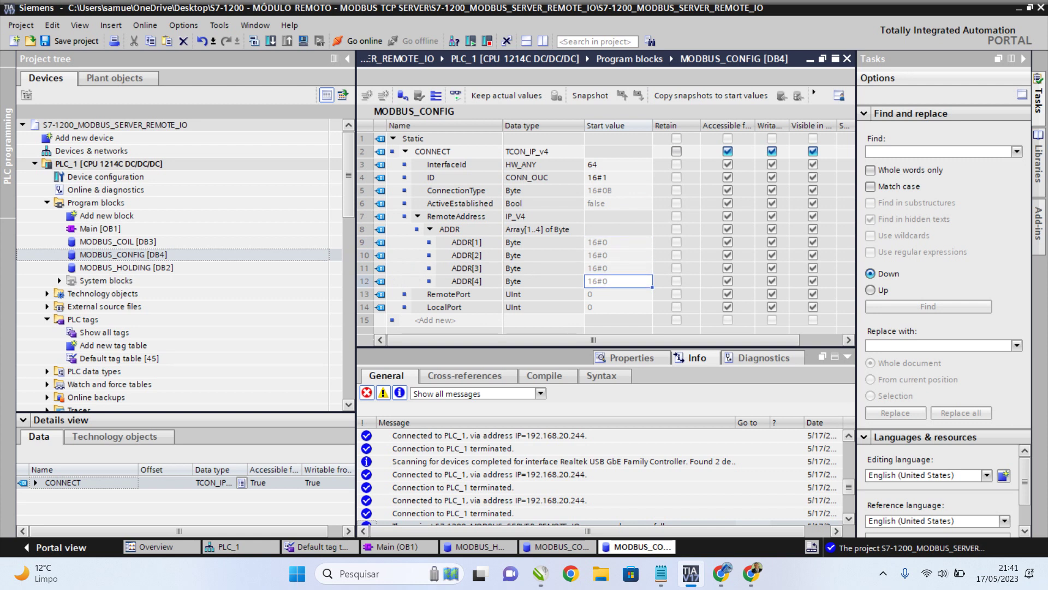
left_click(618, 242)
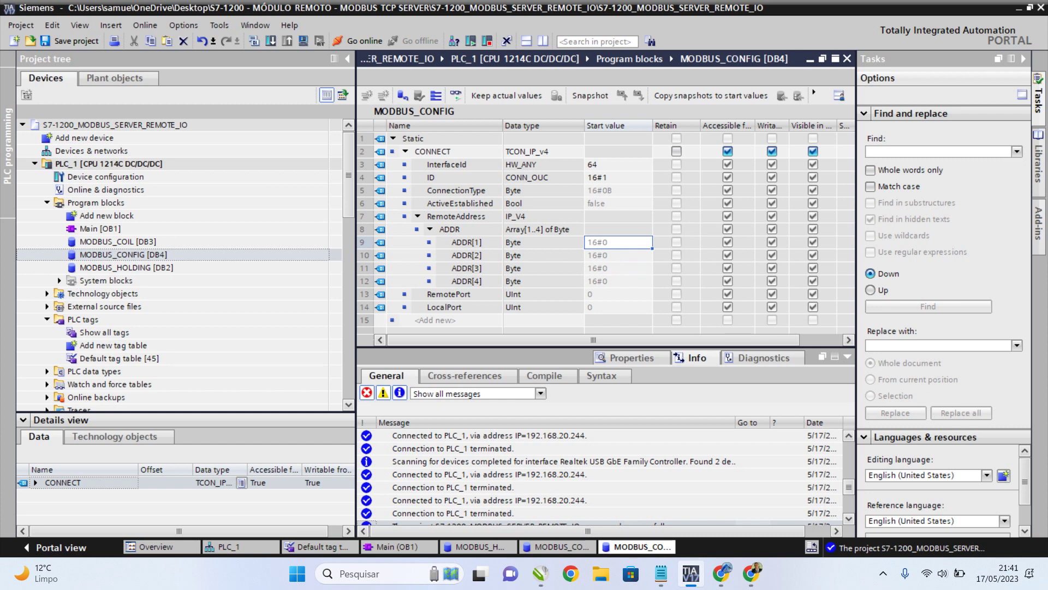
Set the LocalPort start value of the CONNECT structure to 502.
left_click(444, 307)
double_click(618, 307)
type("502")
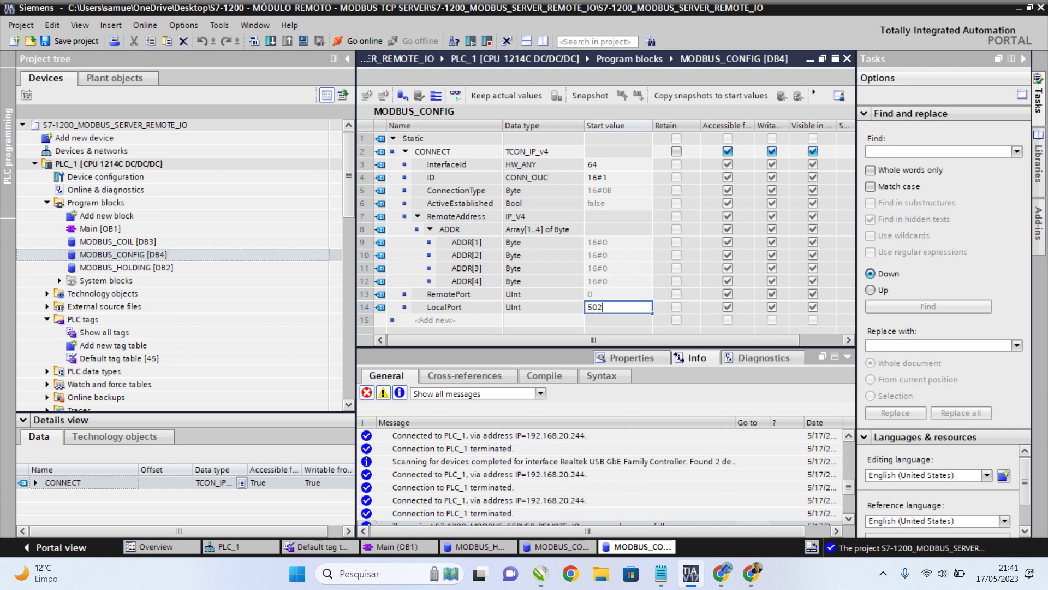
key("Return")
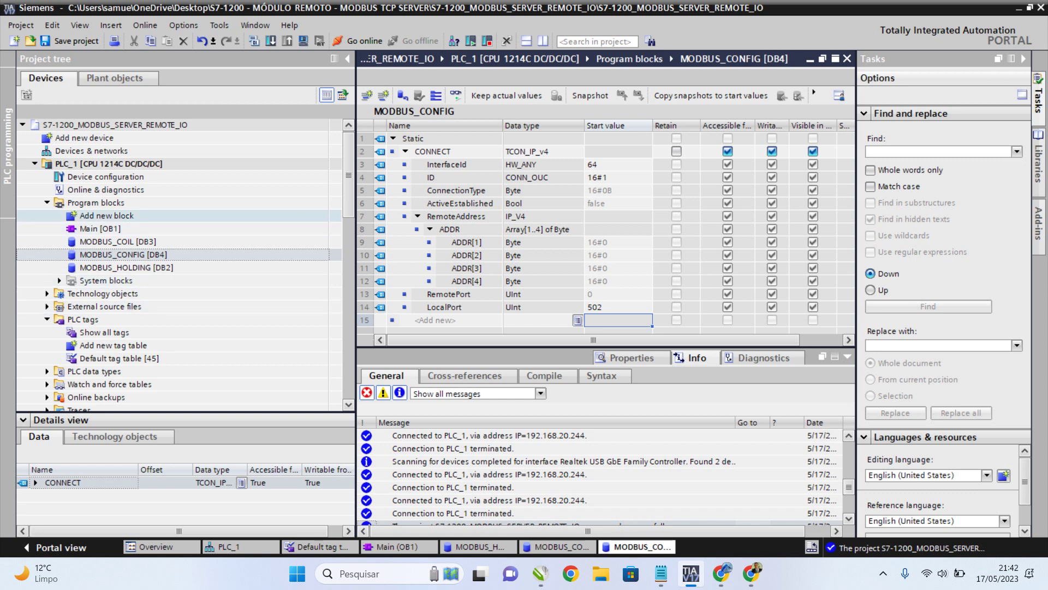
In Main [OB1], assign "MODBUS_HOLDING".ARRAY_INT to the MB_HOLD_REG input of the MB_SERVER block.
double_click(100, 228)
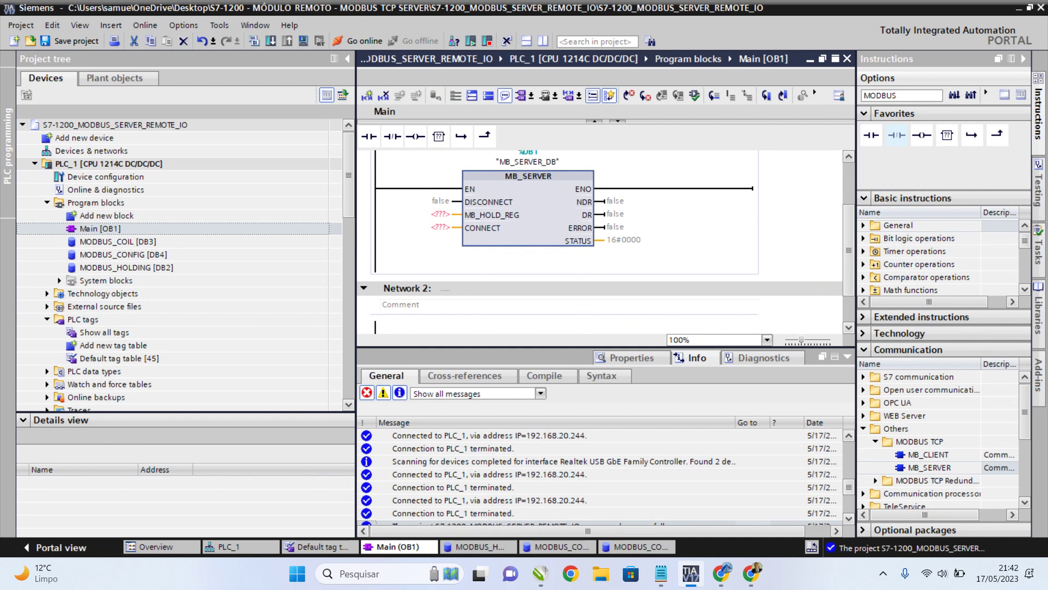
left_click(440, 214)
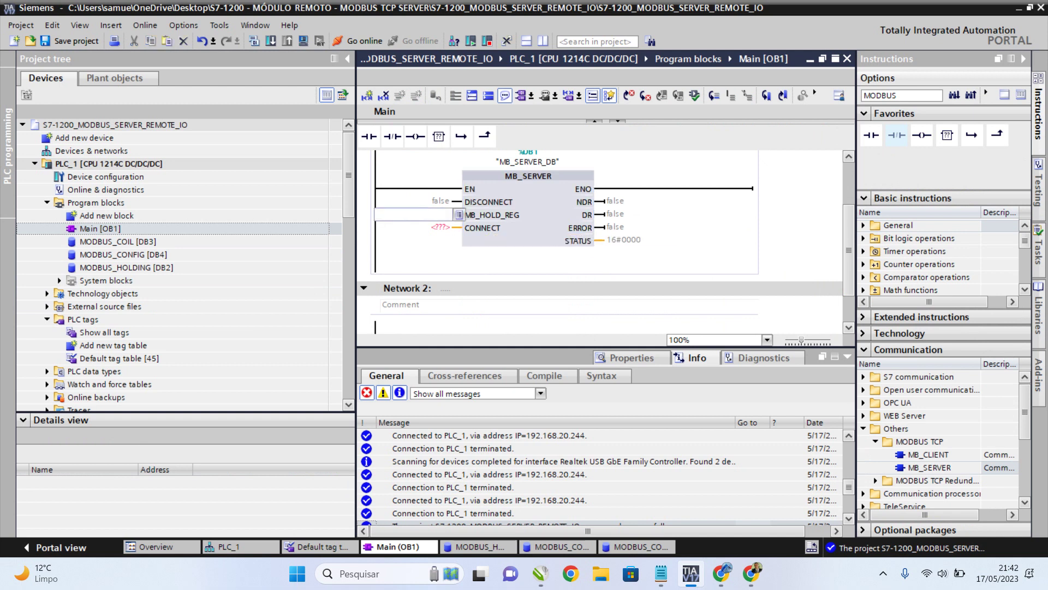
type("MOD")
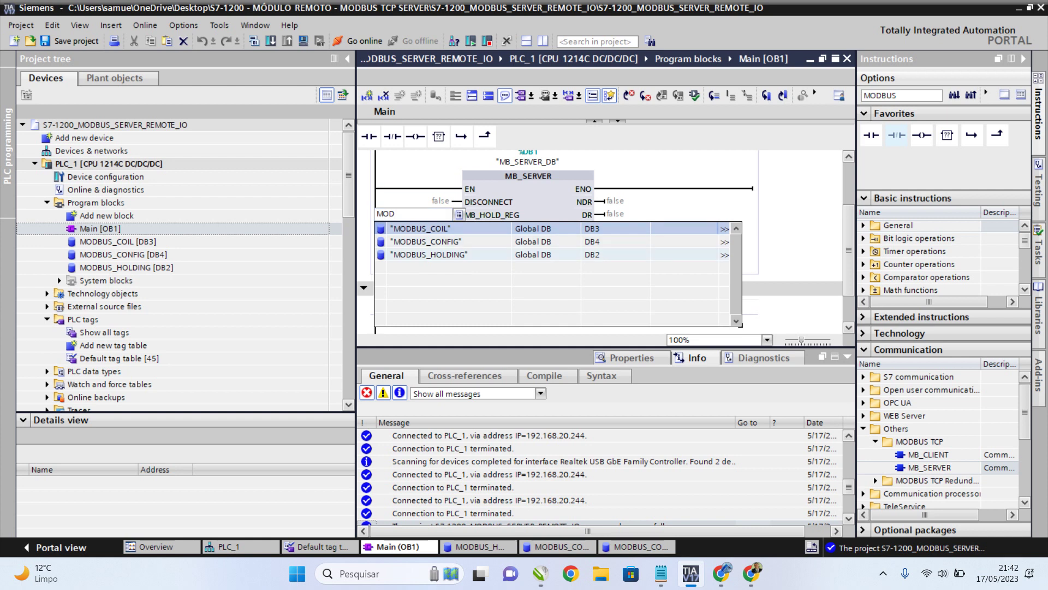
key("Down")
key("Down")
key("Return")
key("Down")
key("Return")
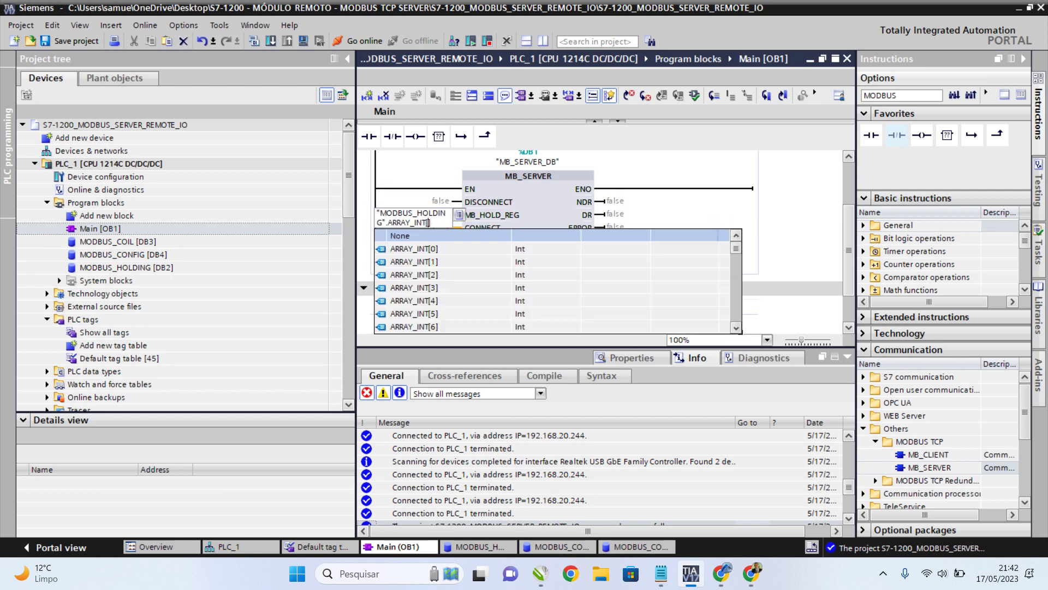
key("BackSpace")
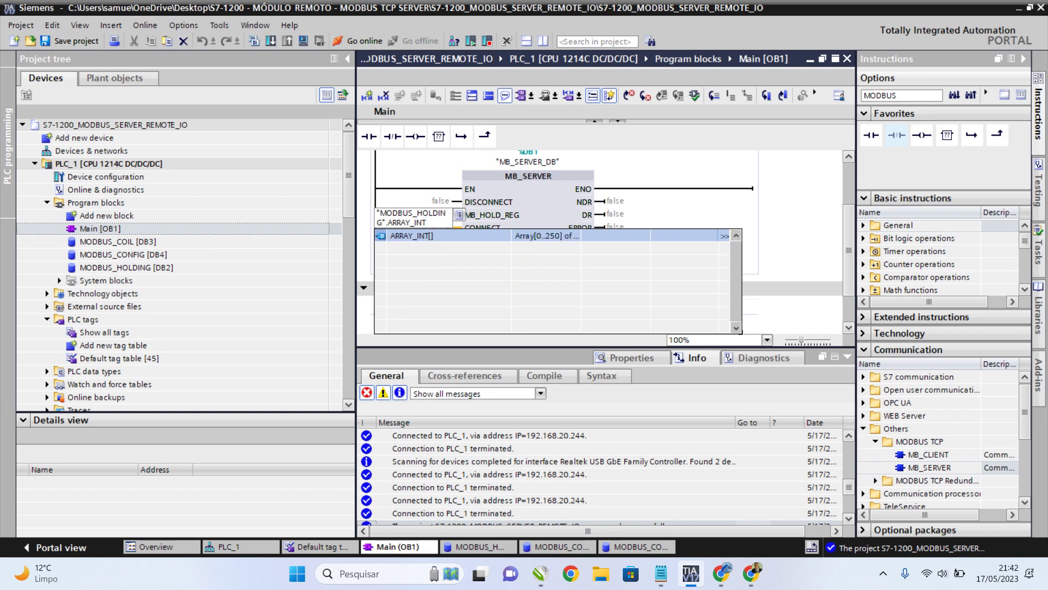
key("Escape")
key("Return")
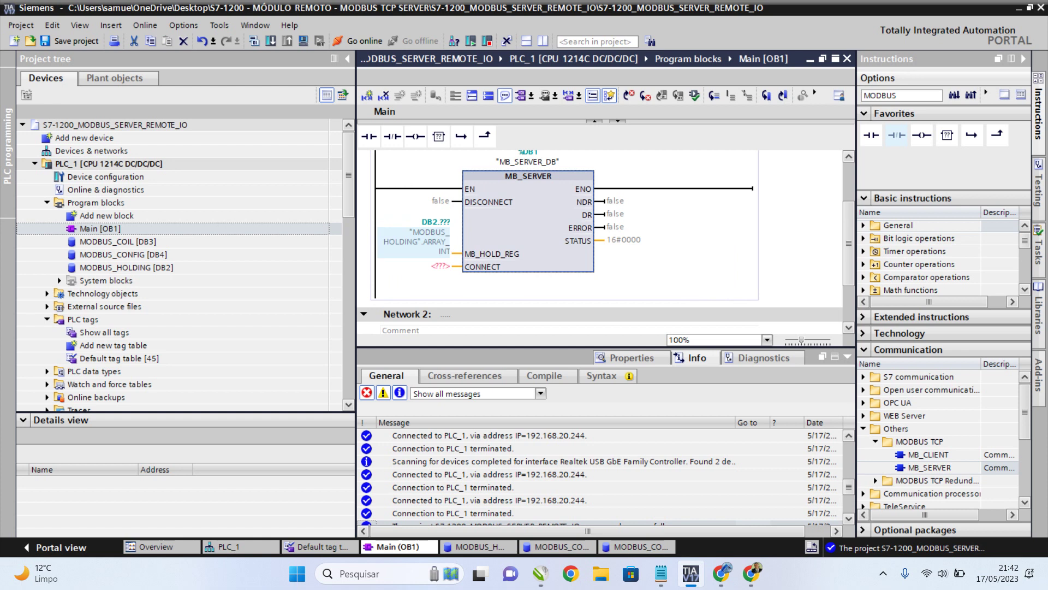
Assign "MODBUS_CONFIG".CONNECT to the CONNECT input of the MB_SERVER block.
key("Down")
key("Return")
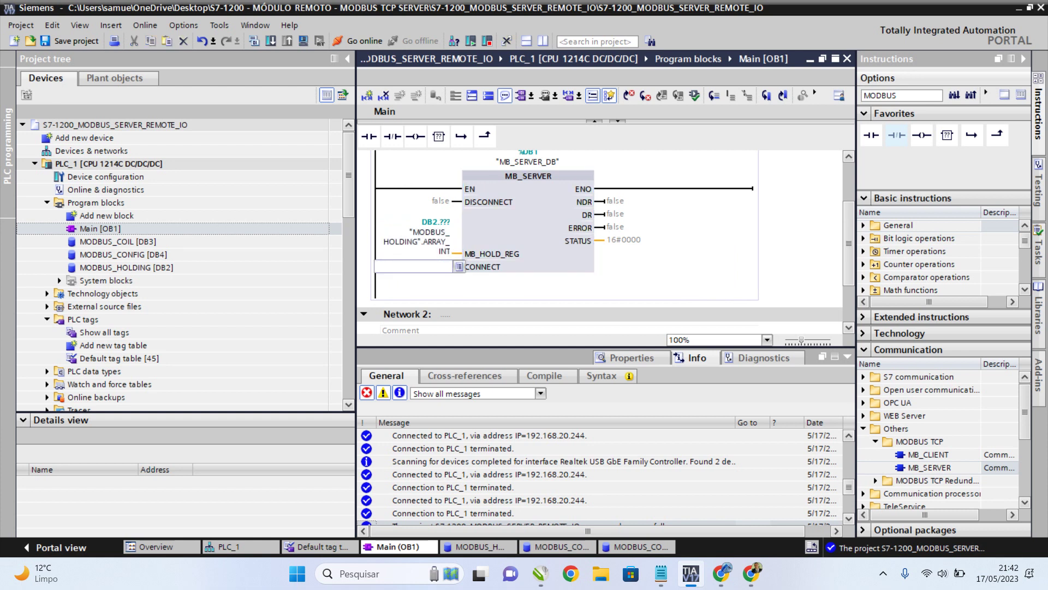
type("MODB")
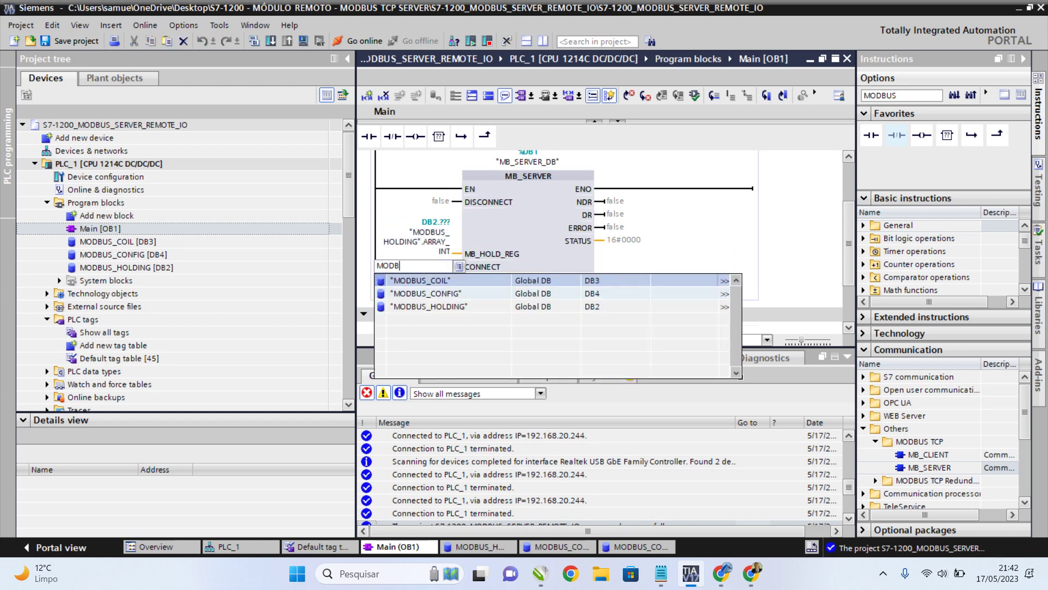
key("Down")
key("Return")
key("Down")
key("Return")
type(".CONNECT")
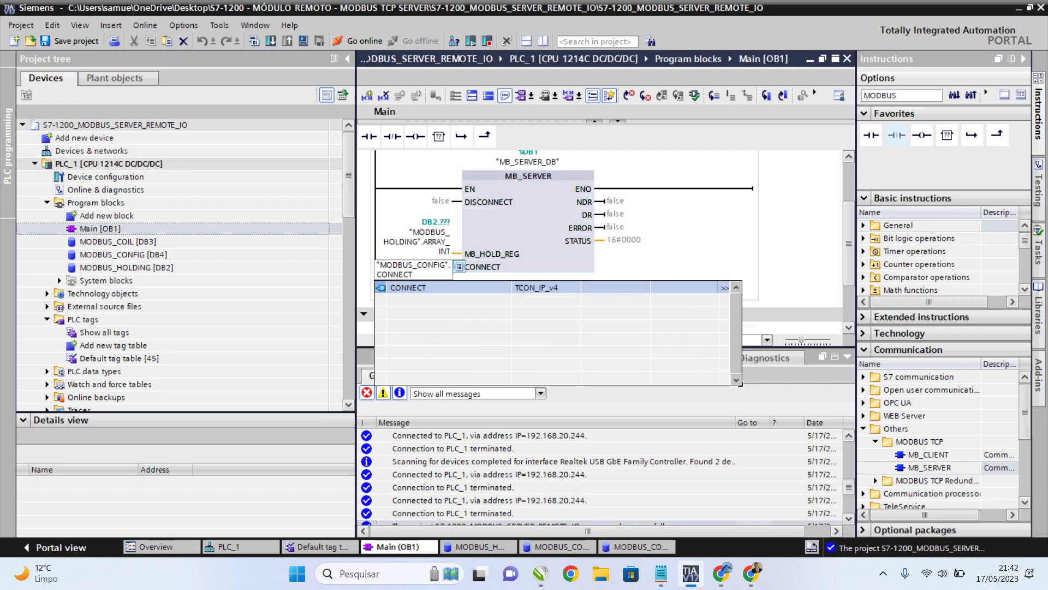
key("Escape")
key("Return")
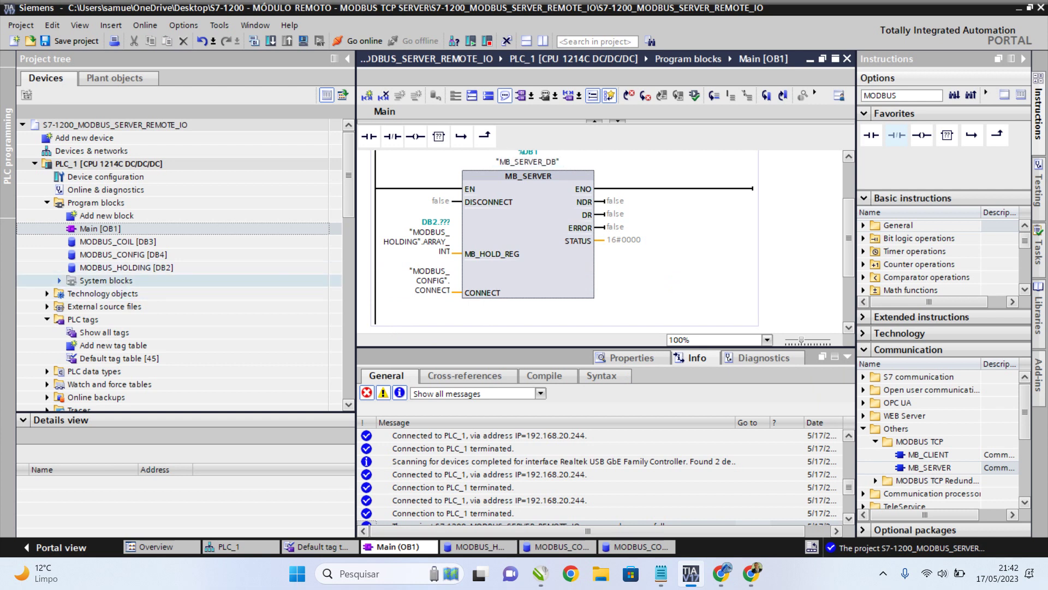
Open MB_SERVER_DB [DB1] from the system blocks' program resources and expand Data_Area_Array[1] to show its members.
left_click(59, 280)
left_click(71, 293)
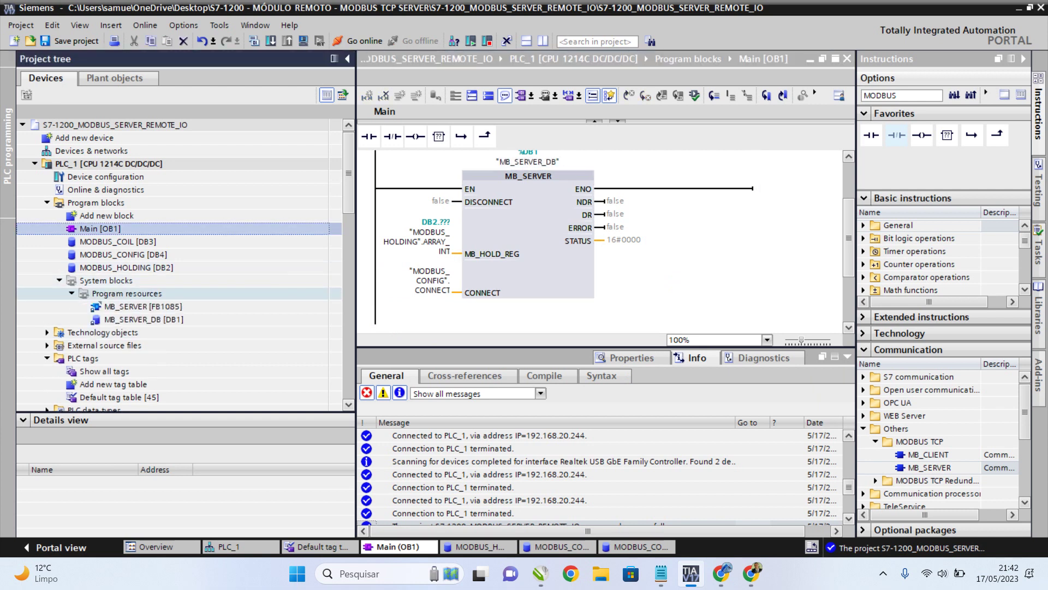
left_click(117, 241)
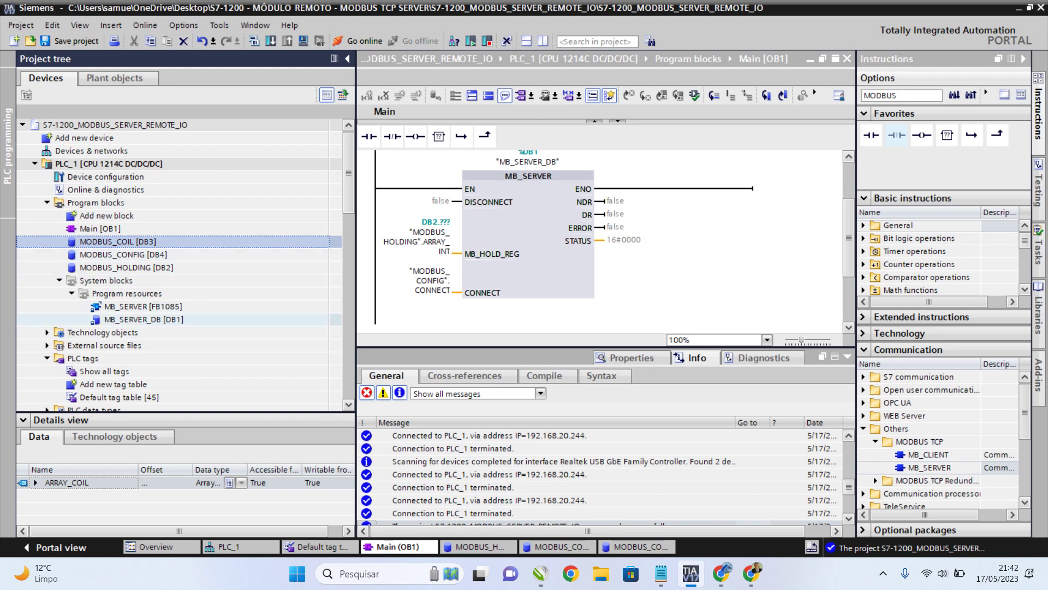
left_click(144, 320)
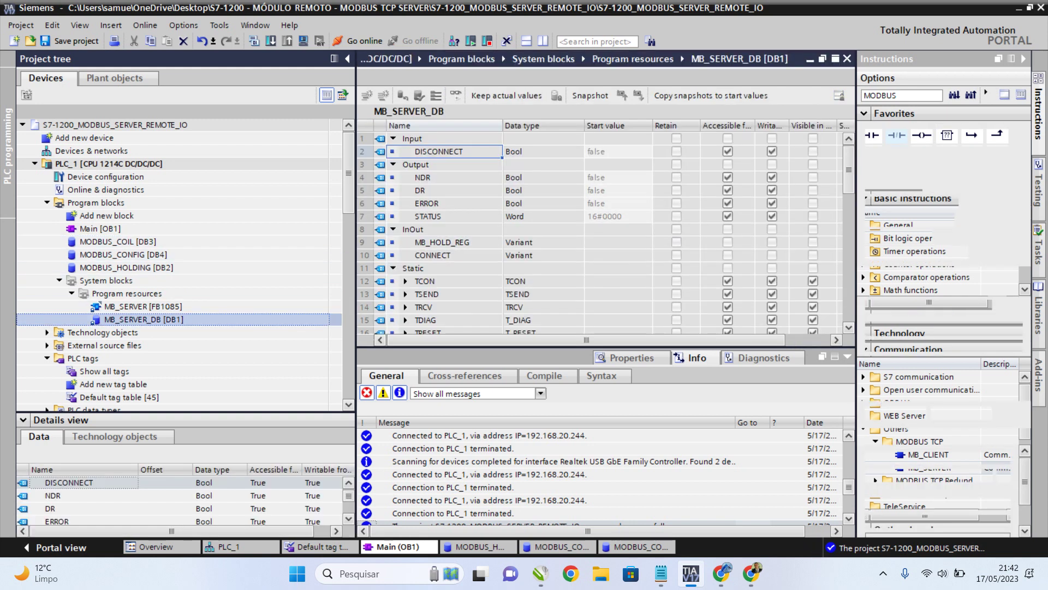
scroll(601, 235, "down", 7)
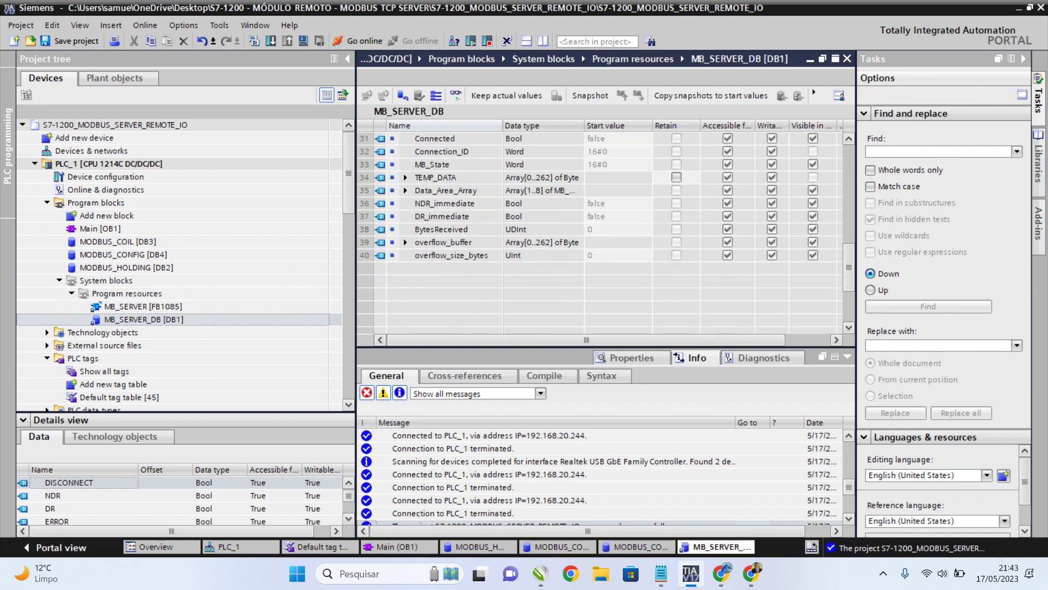
scroll(600, 218, "up", 1)
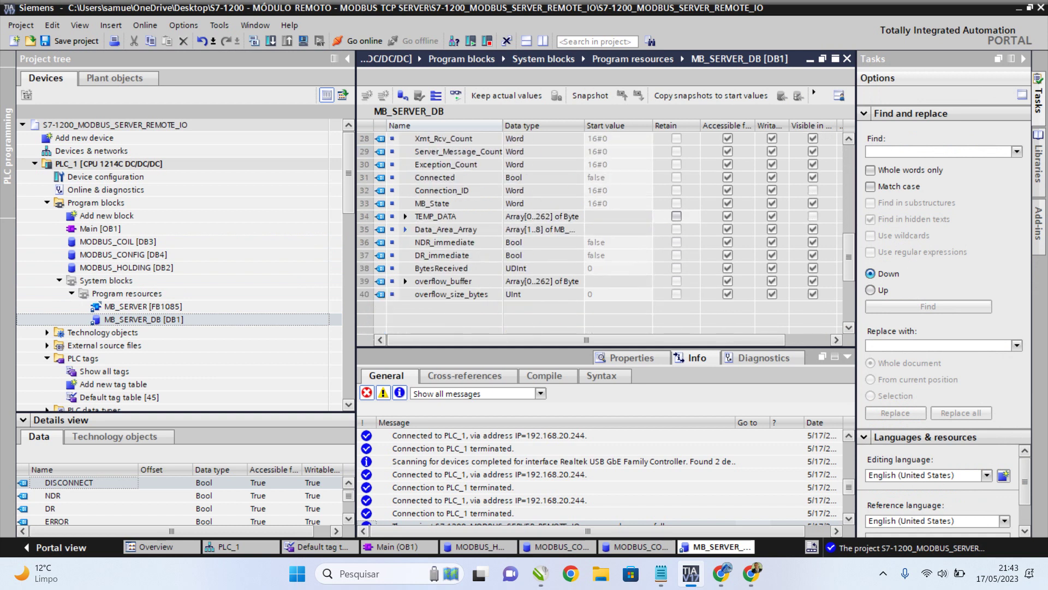
left_click(405, 230)
left_click(417, 242)
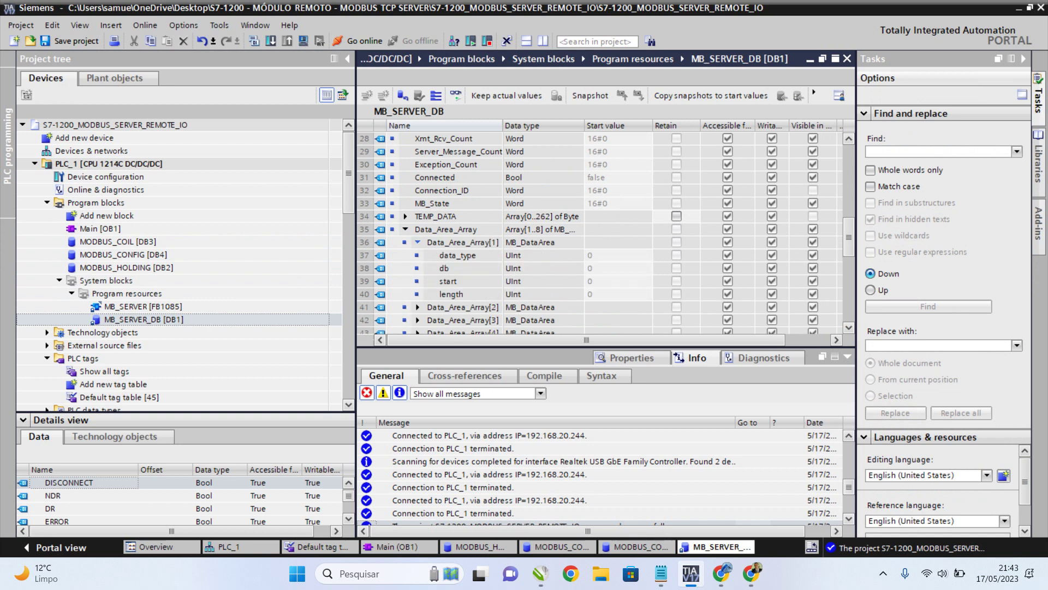
left_click(457, 255)
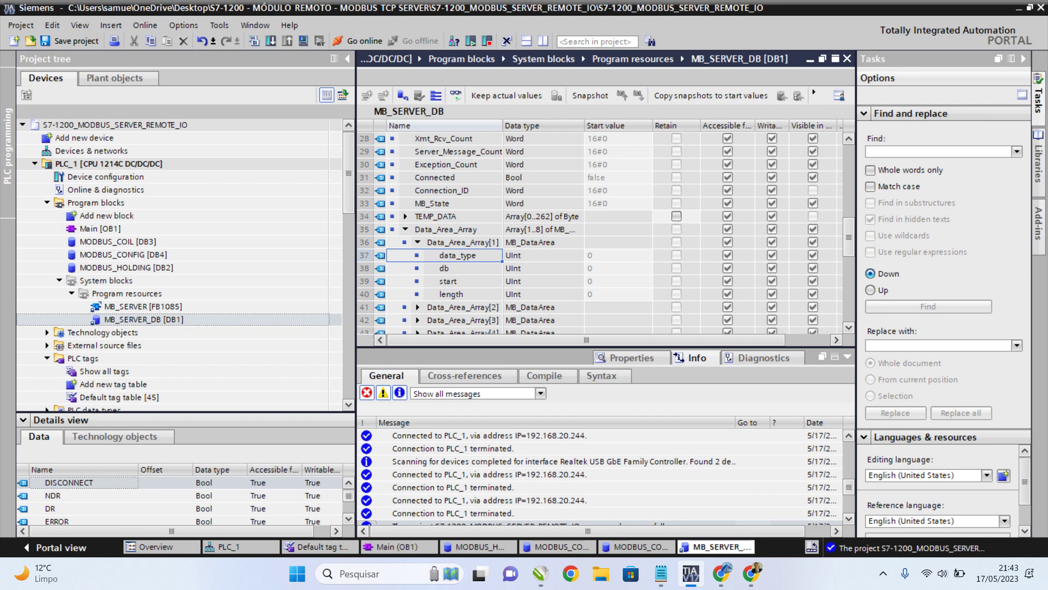
scroll(606, 235, "down", 2)
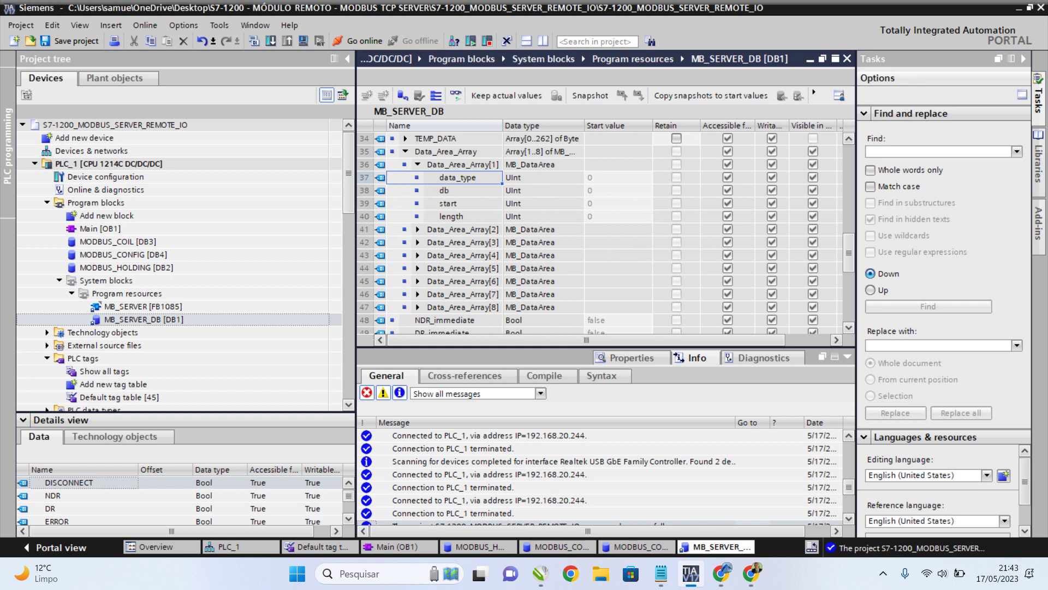
For Data_Area_Array[1] in MB_SERVER_DB, set the start values of data_type to 1, db to 3 and length to 250.
left_click(618, 177)
type("1")
key("Return")
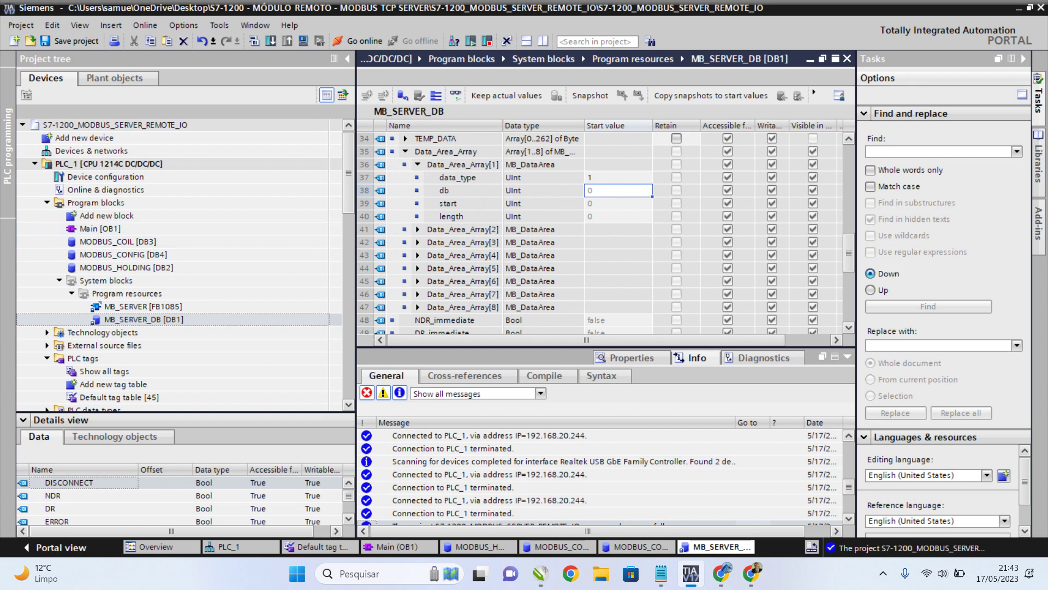
type("3")
key("Return")
left_click(448, 204)
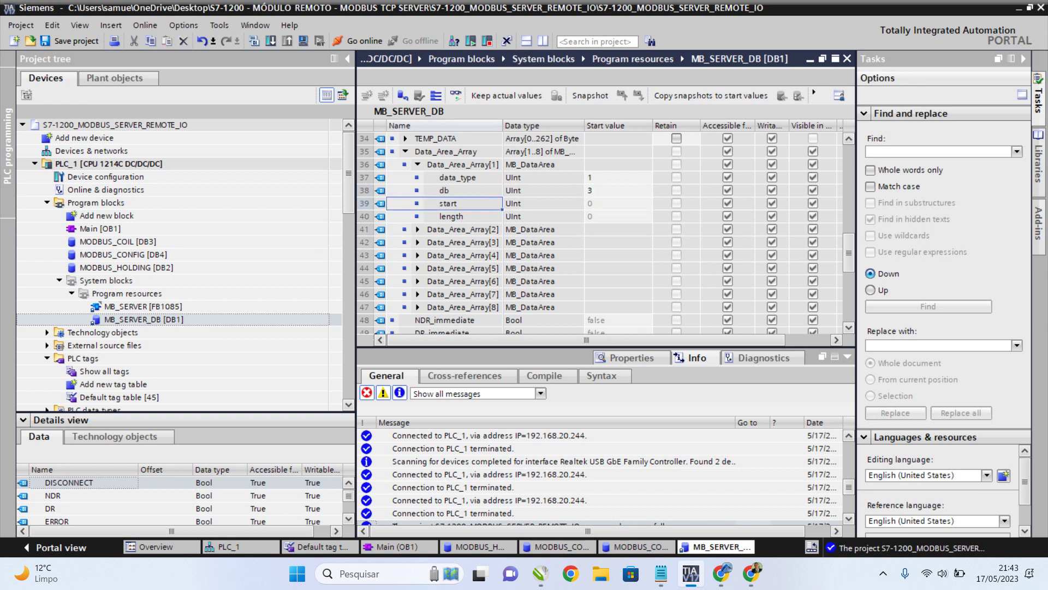
left_click(618, 203)
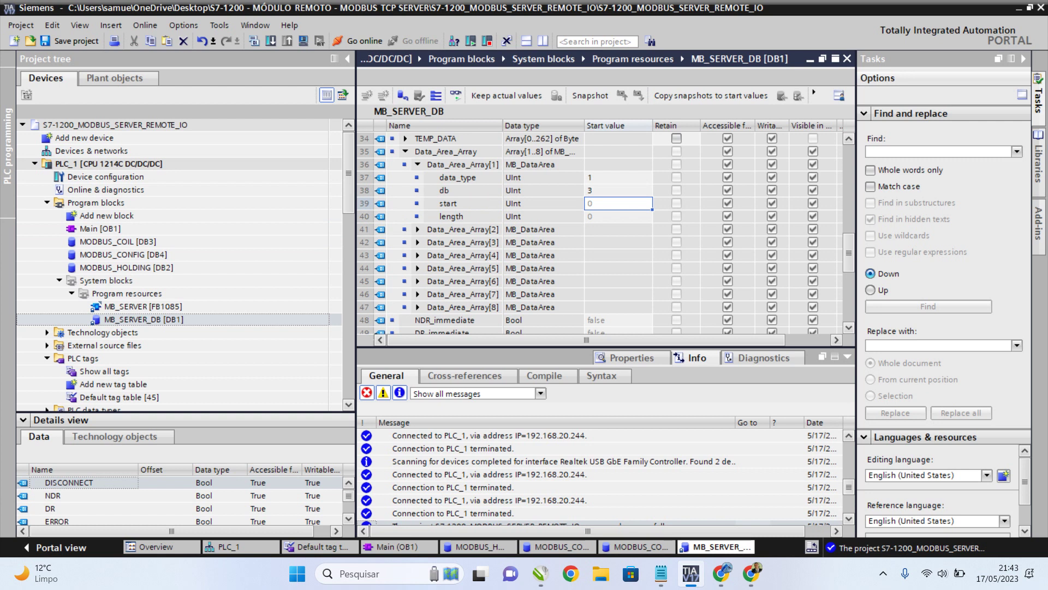
key("Return")
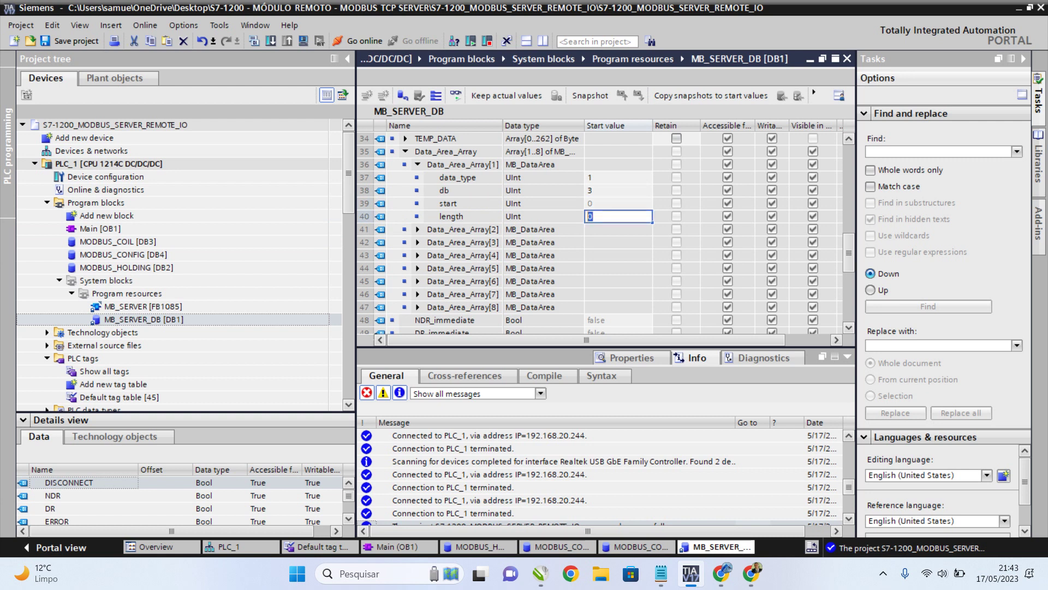
type("250")
key("Return")
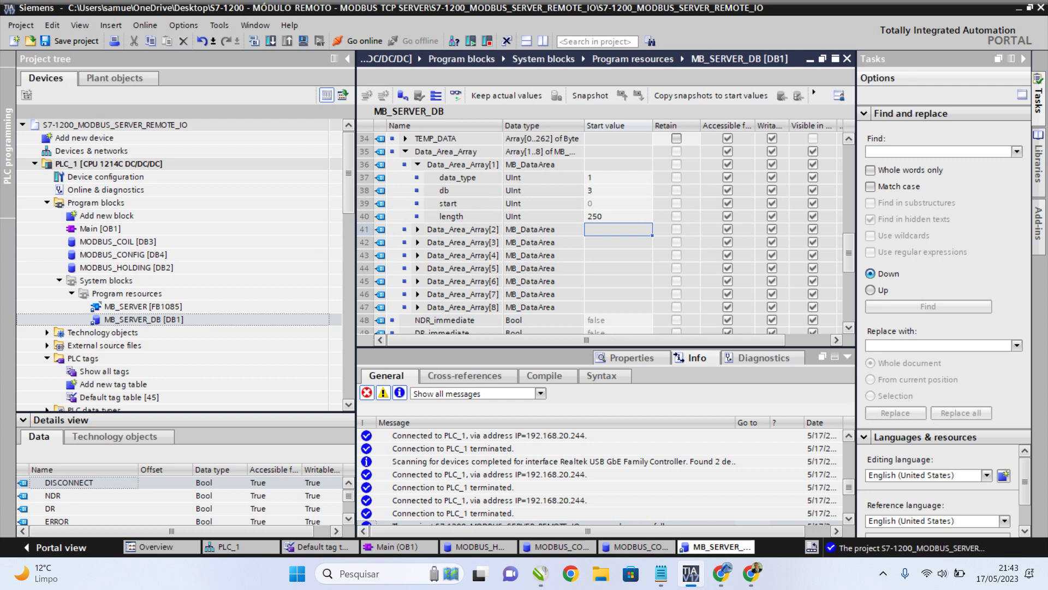
Load the program into PLC_1 and go online to monitor MB_SERVER_DB.
left_click(271, 41)
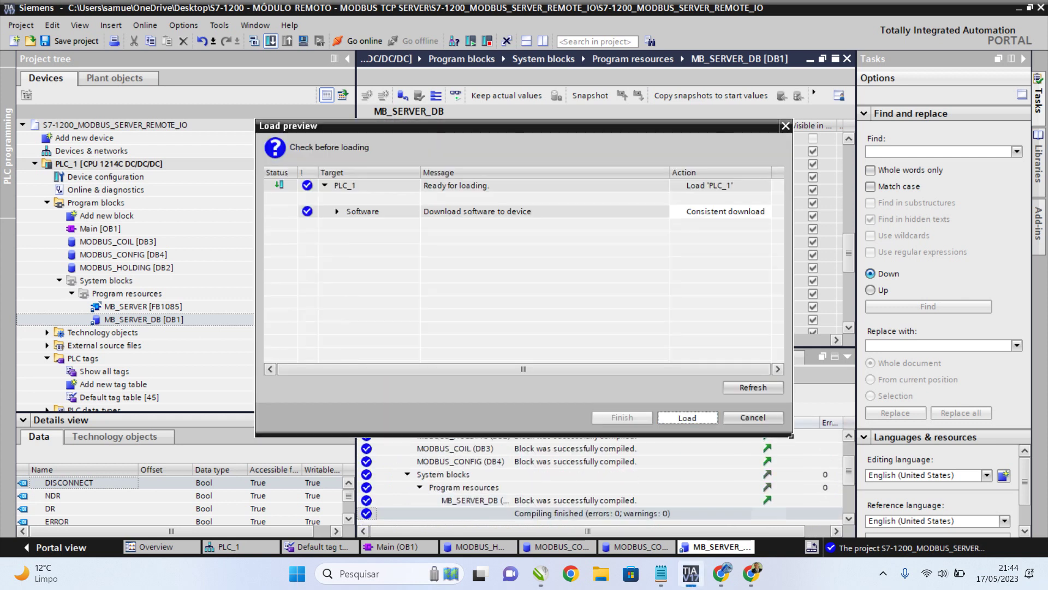
left_click(688, 417)
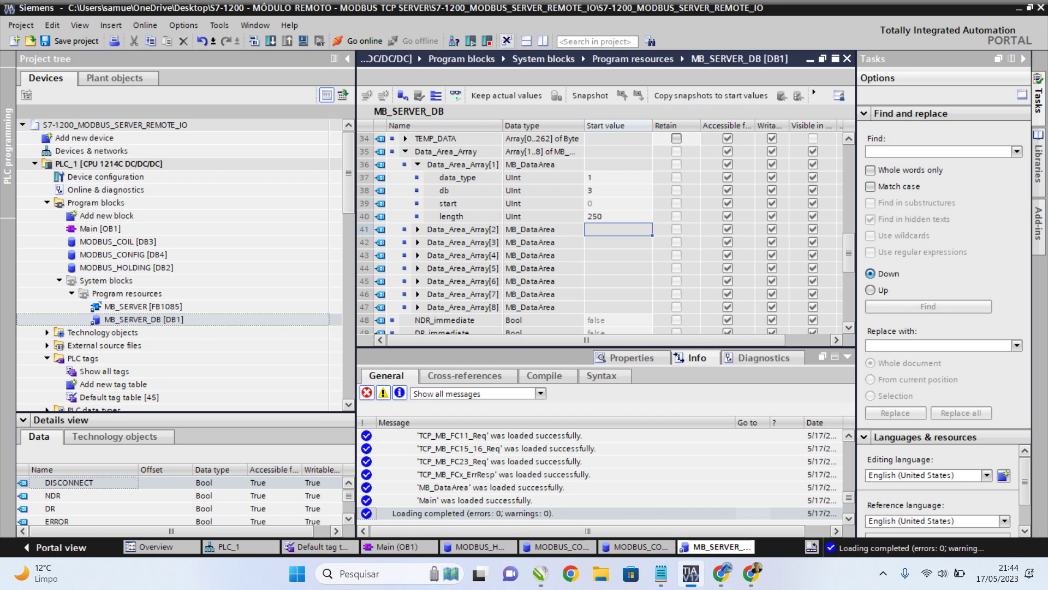
left_click(357, 40)
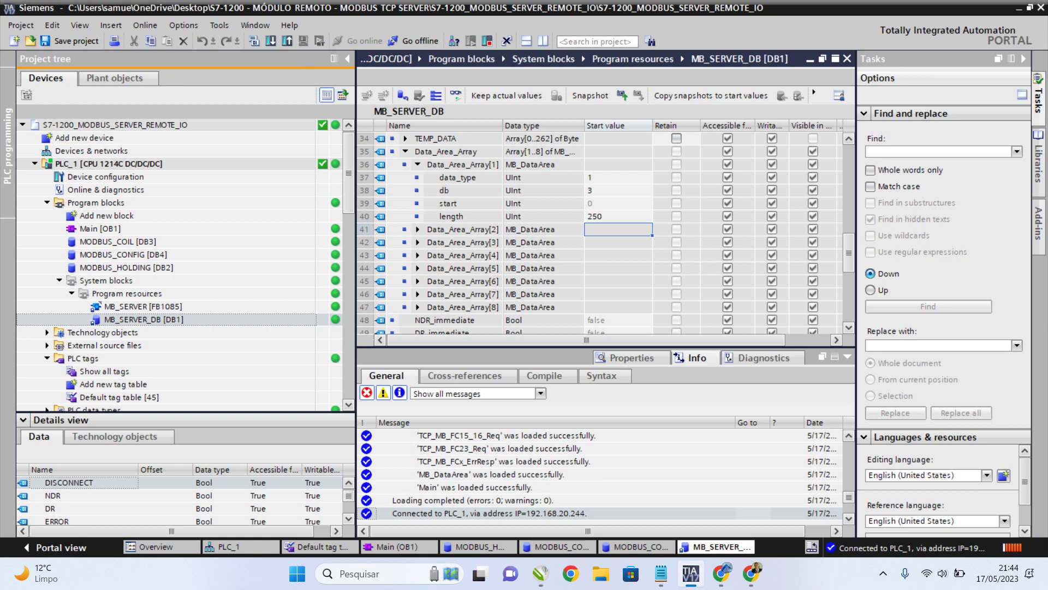
left_click(618, 255)
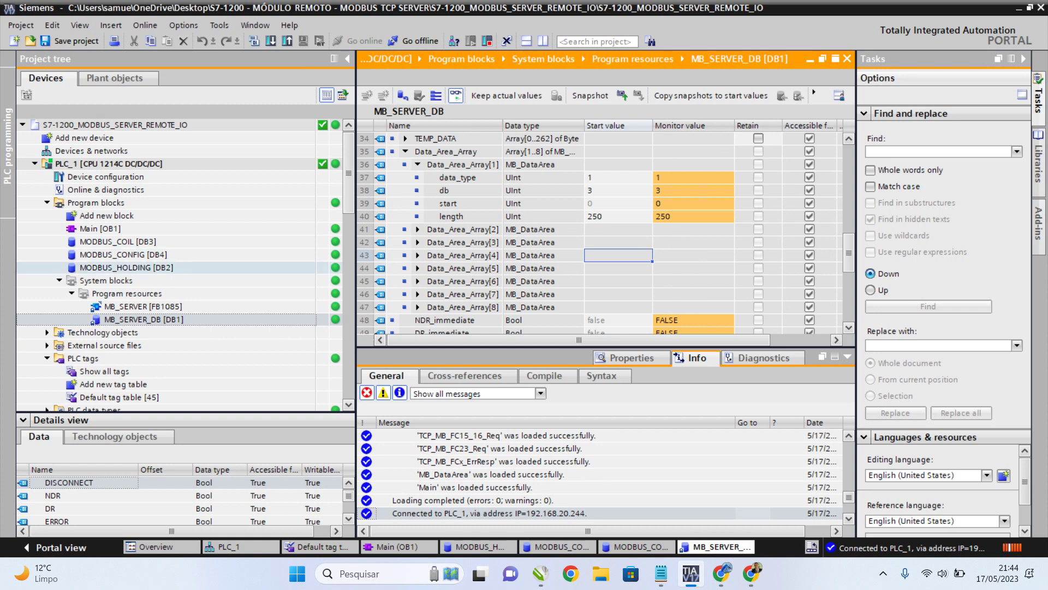
Open Main [OB1], collapse the instructions pane and check the online input and output states of the MB_SERVER block.
double_click(100, 228)
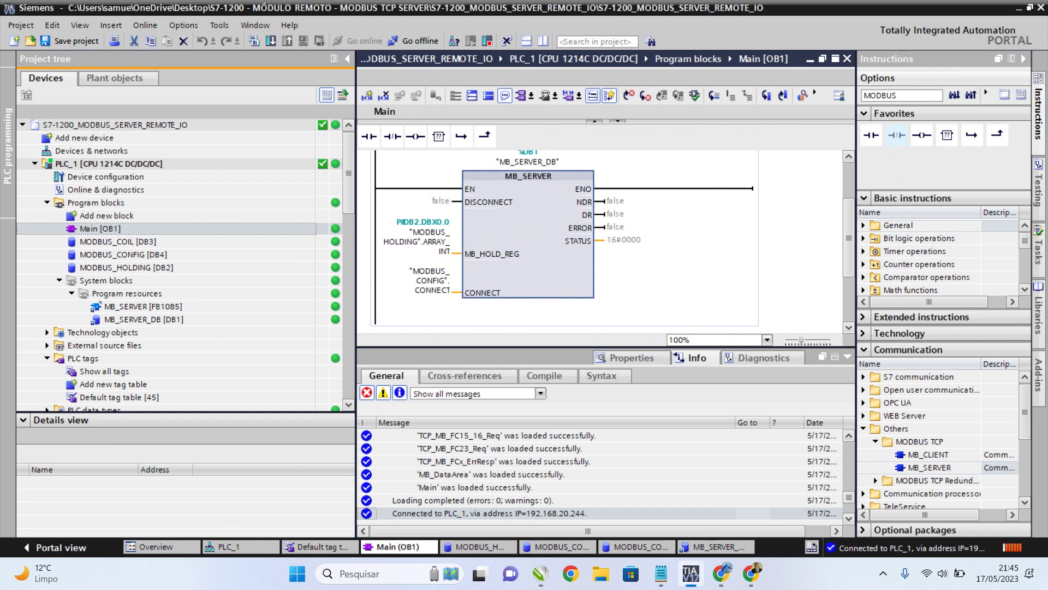
left_click(1023, 59)
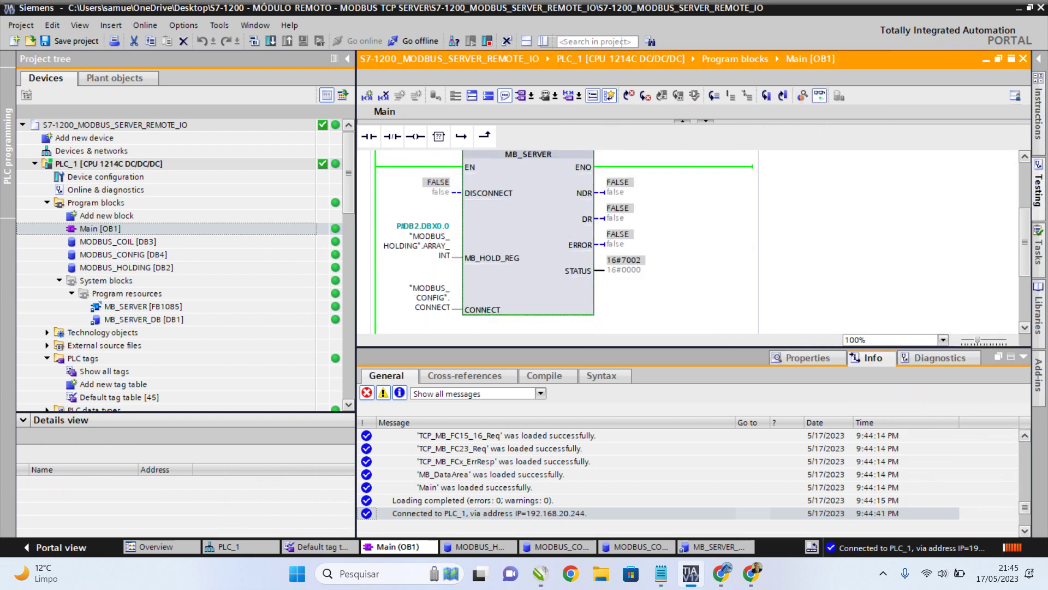
scroll(557, 240, "up", 2)
scroll(556, 240, "down", 4)
scroll(557, 241, "up", 2)
mouse_move(639, 262)
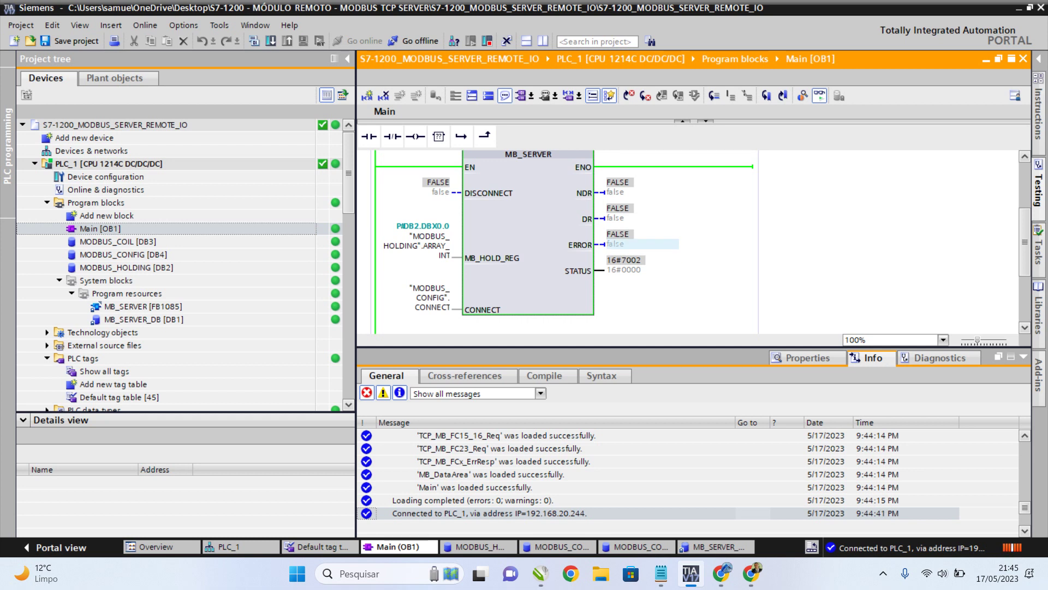
Open MODBUS_COIL [DB3], expand ARRAY_COIL and monitor all its element values online.
double_click(117, 241)
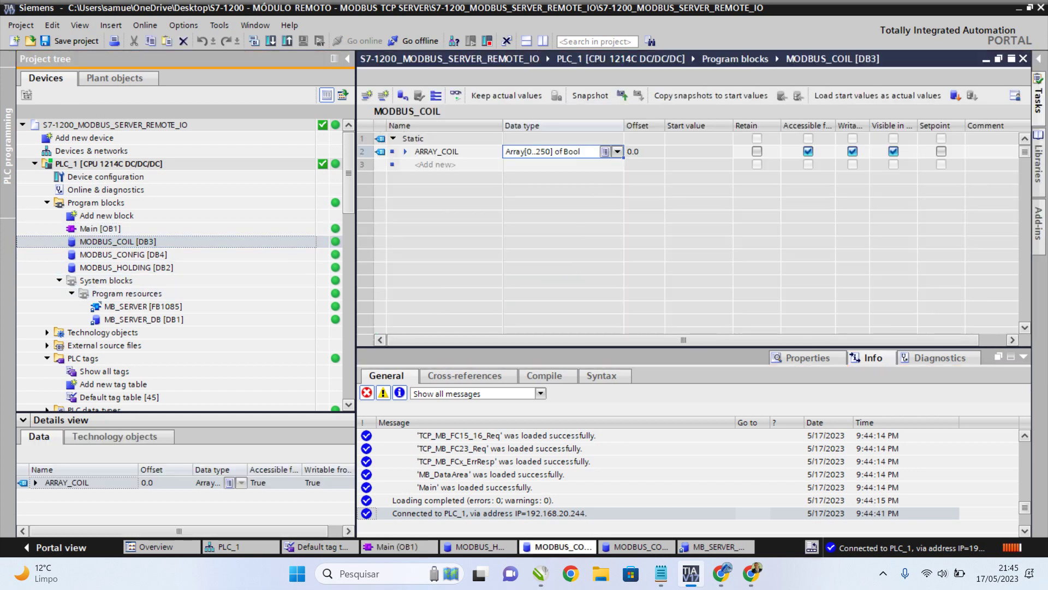
left_click(405, 151)
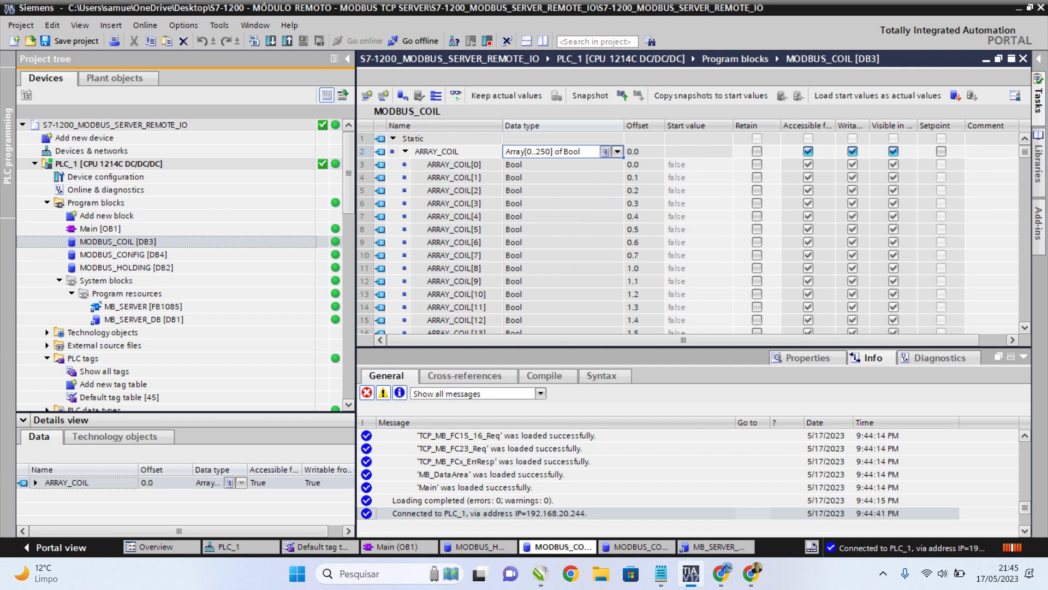
left_click(455, 95)
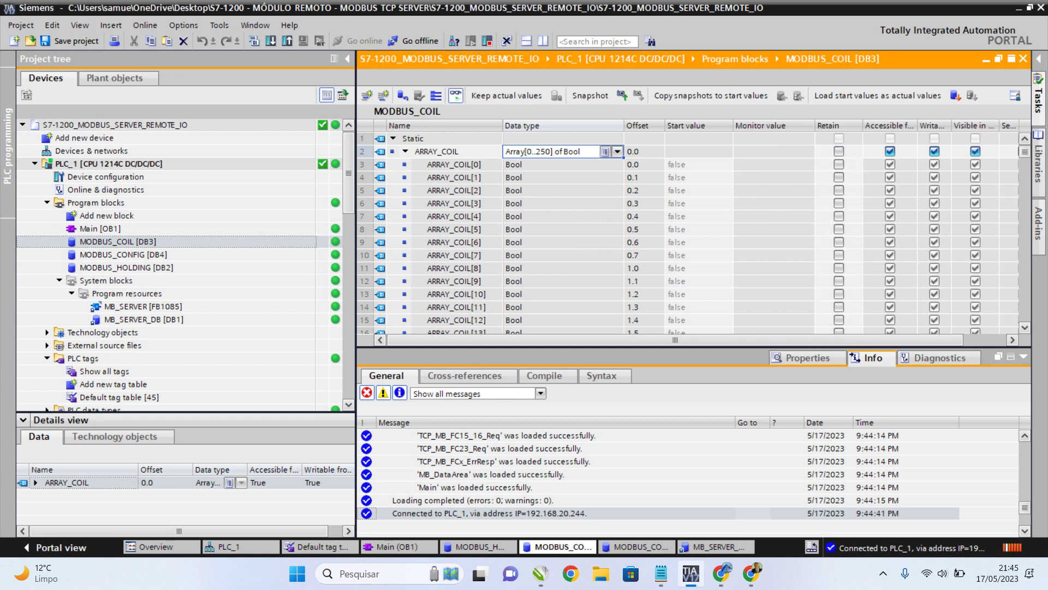
left_click(563, 216)
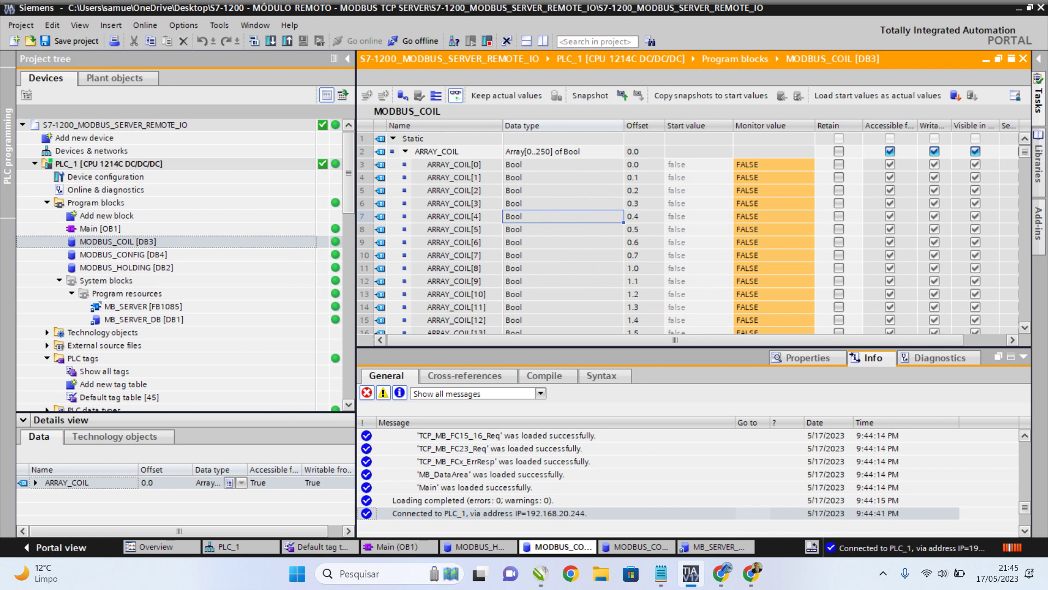
Switch to File Explorer and open the Redes Industriais folder inside FAEX on the DATA (D:) drive.
left_click(601, 573)
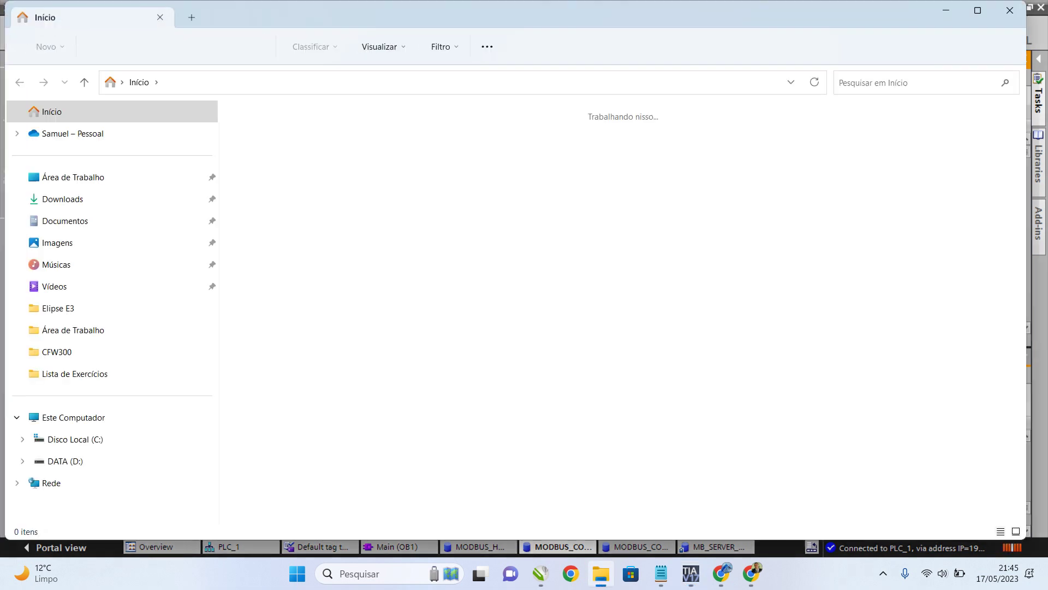
left_click(64, 461)
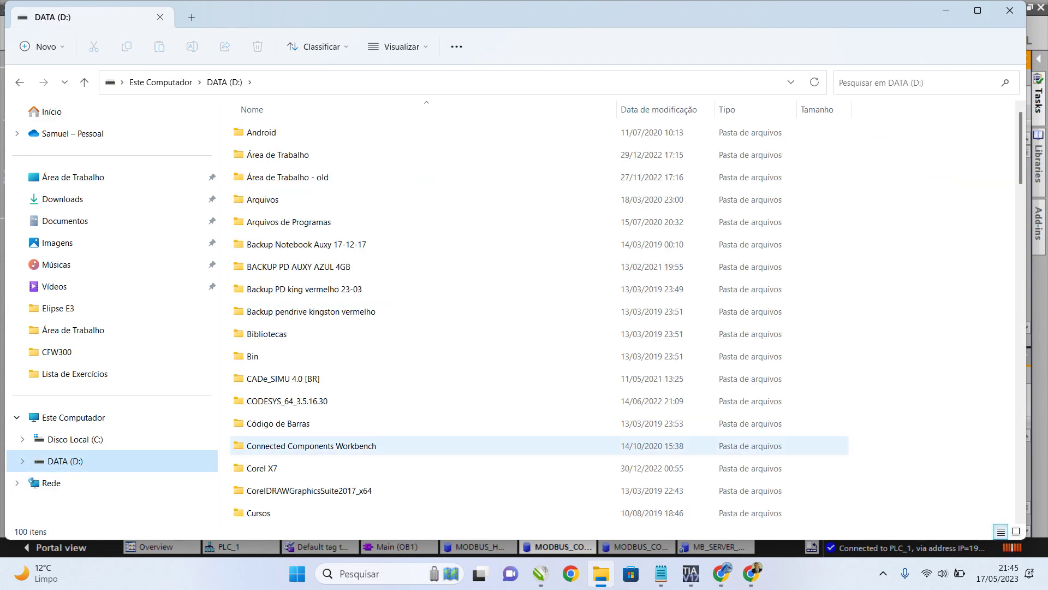
scroll(322, 379, "down", 5)
scroll(322, 379, "down", 4)
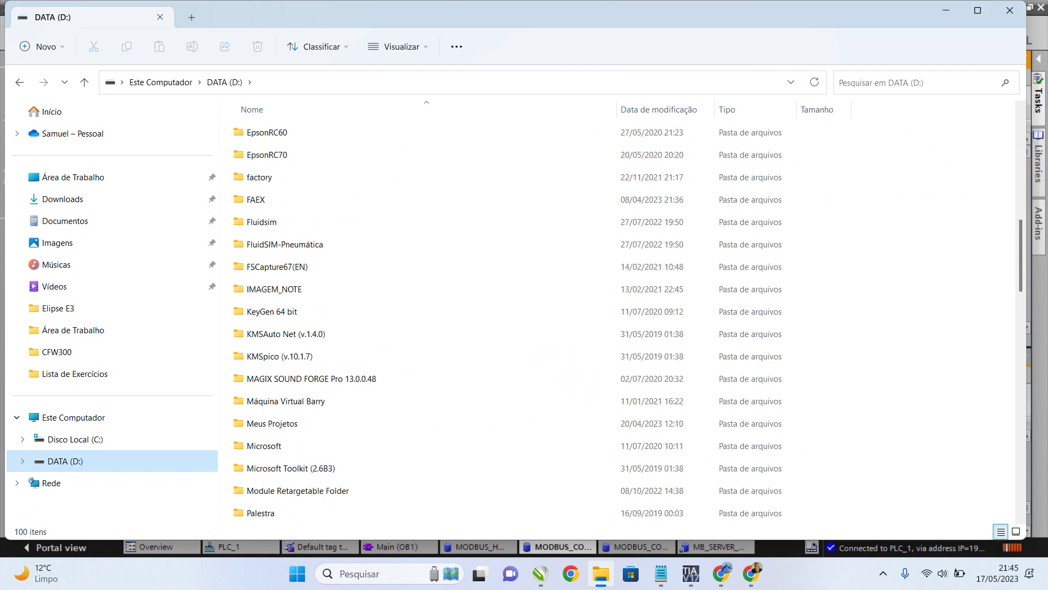
double_click(257, 196)
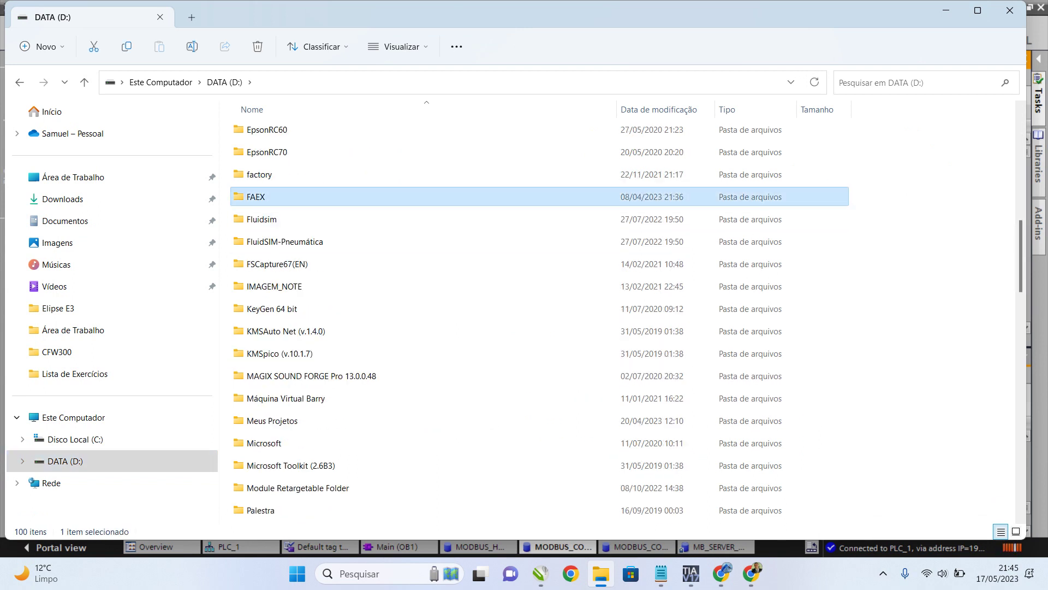
scroll(322, 306, "down", 1)
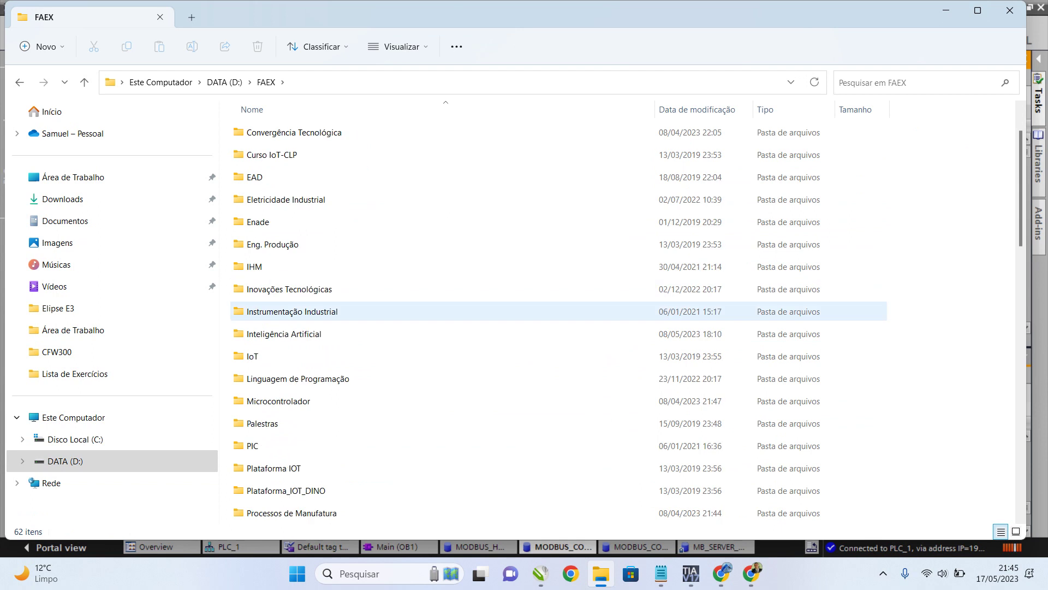
scroll(322, 424, "down", 1)
scroll(322, 423, "down", 2)
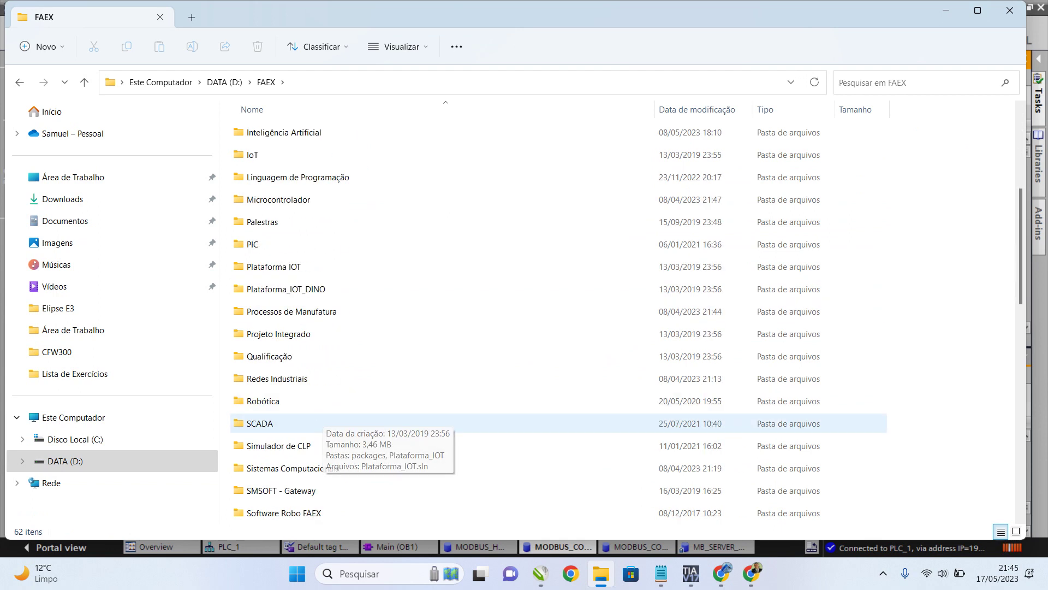
double_click(276, 378)
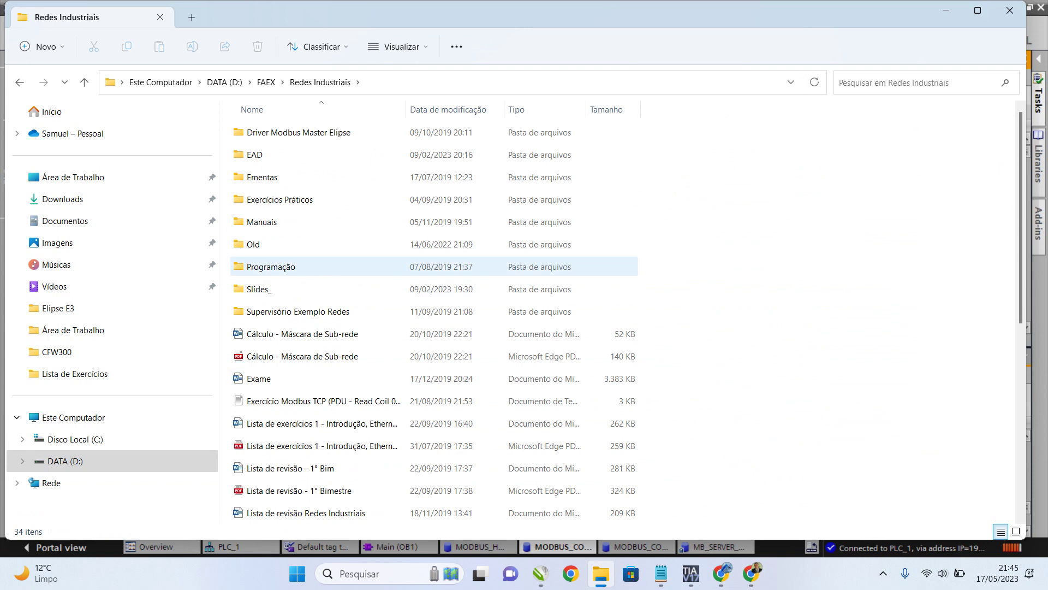
Launch the Projeto_Modbus application from Old\Análise Modbus a nível de Bit\Projeto_Modbus\Projeto_Modbus\bin\Debug.
left_click(295, 244)
double_click(294, 244)
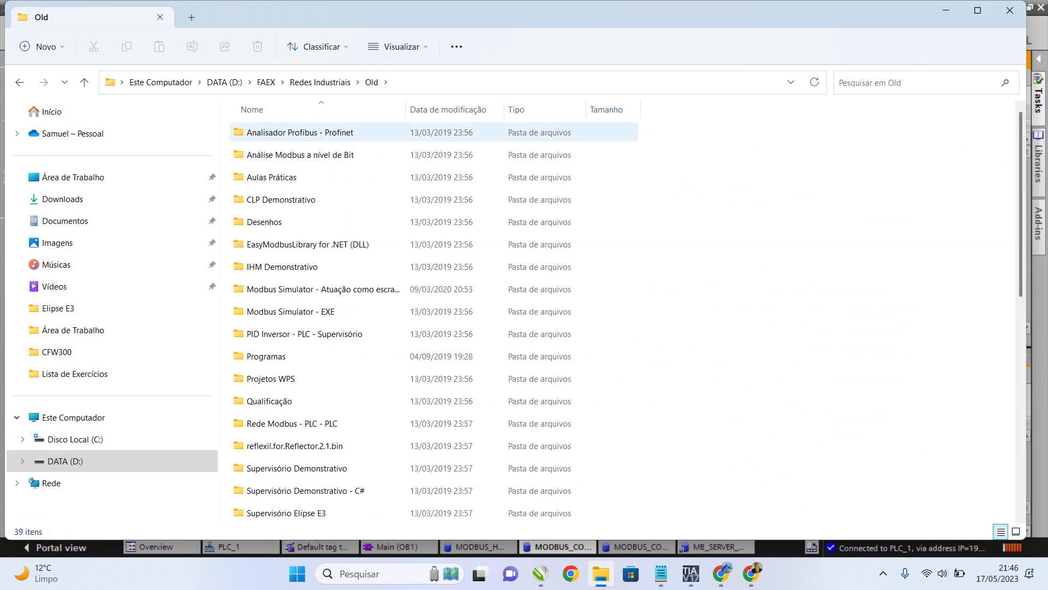
double_click(295, 154)
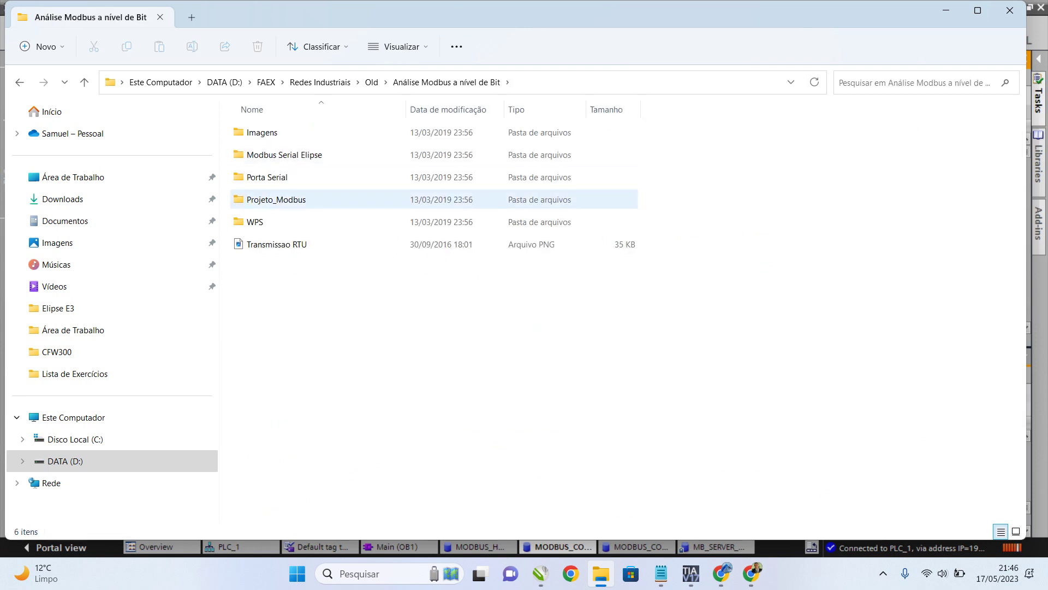
double_click(295, 199)
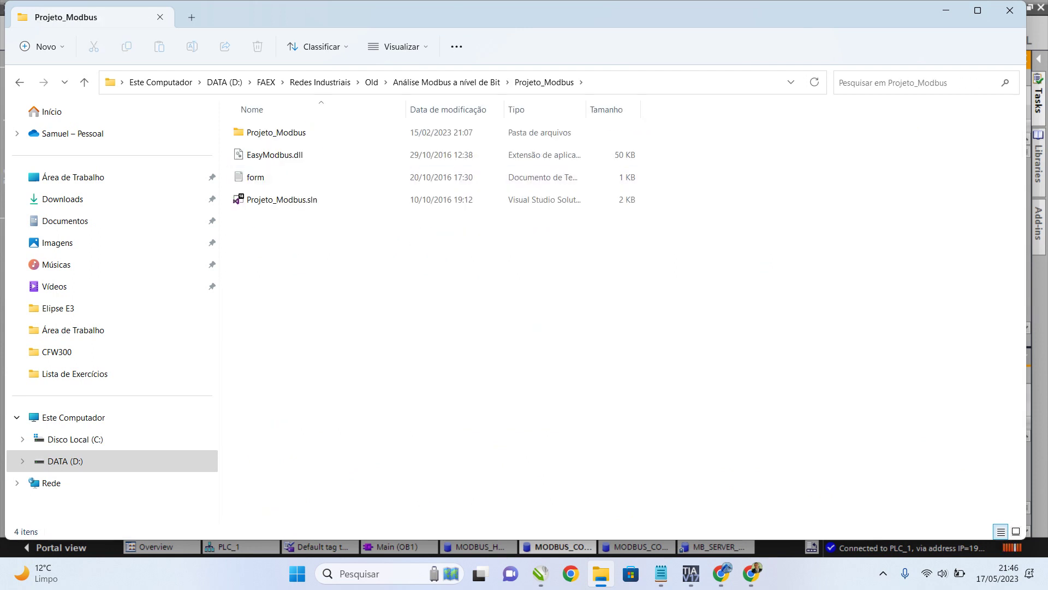
double_click(295, 132)
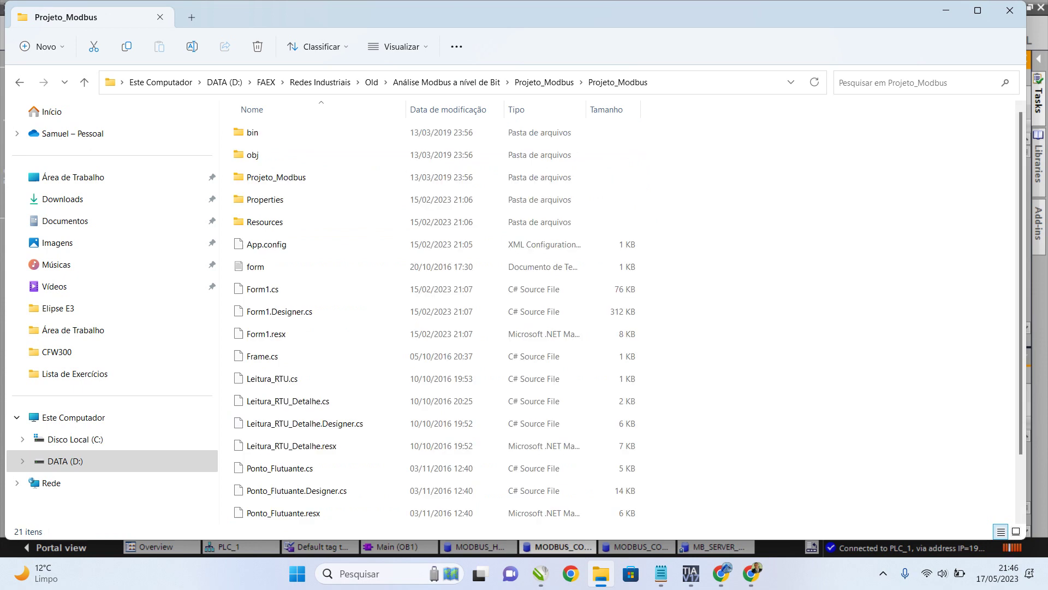
key("Return")
key("Down")
key("Return")
key("Down")
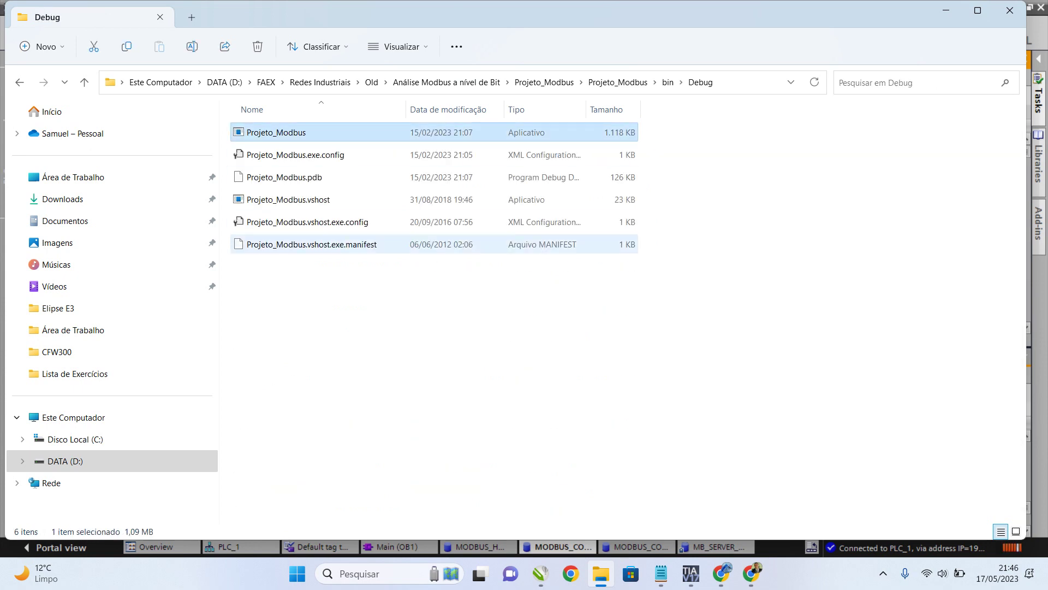
key("Return")
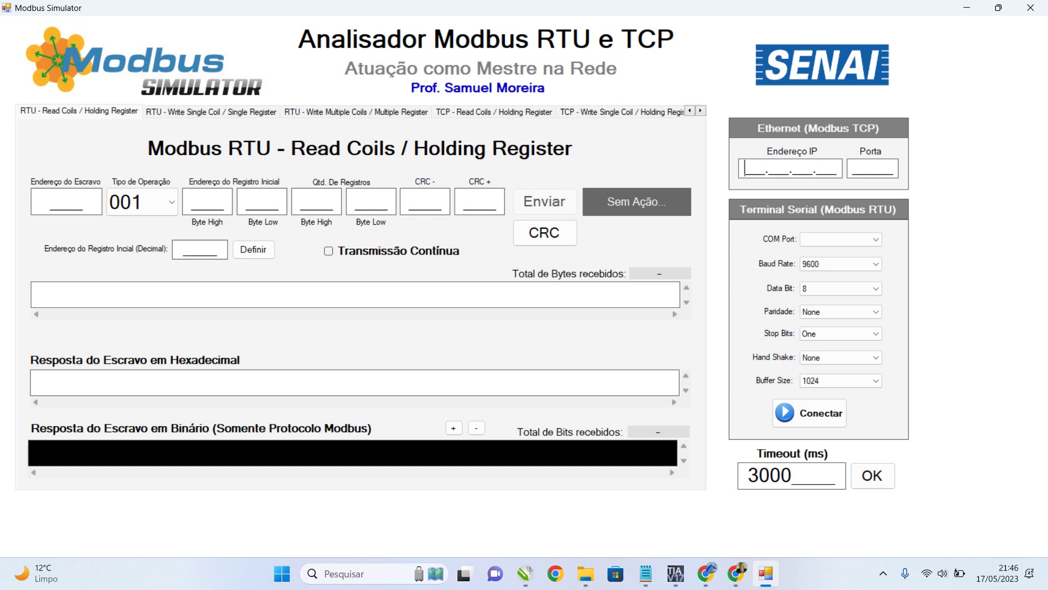
In the Modbus Simulator's Ethernet (Modbus TCP) settings, enter IP address 192.168.020.244 and port 502.
type("192.168.020.24")
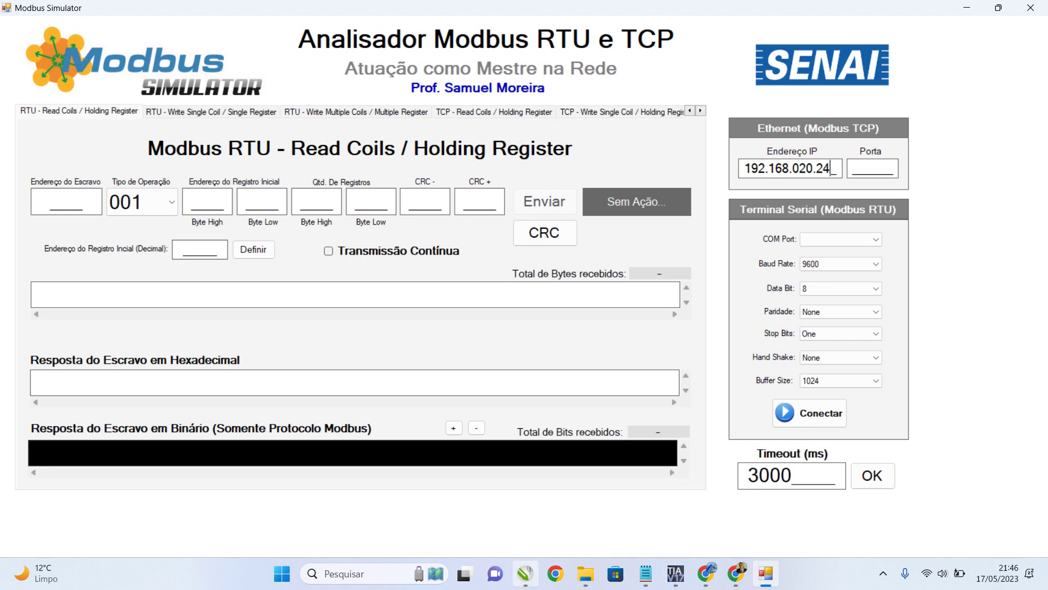
left_click(646, 573)
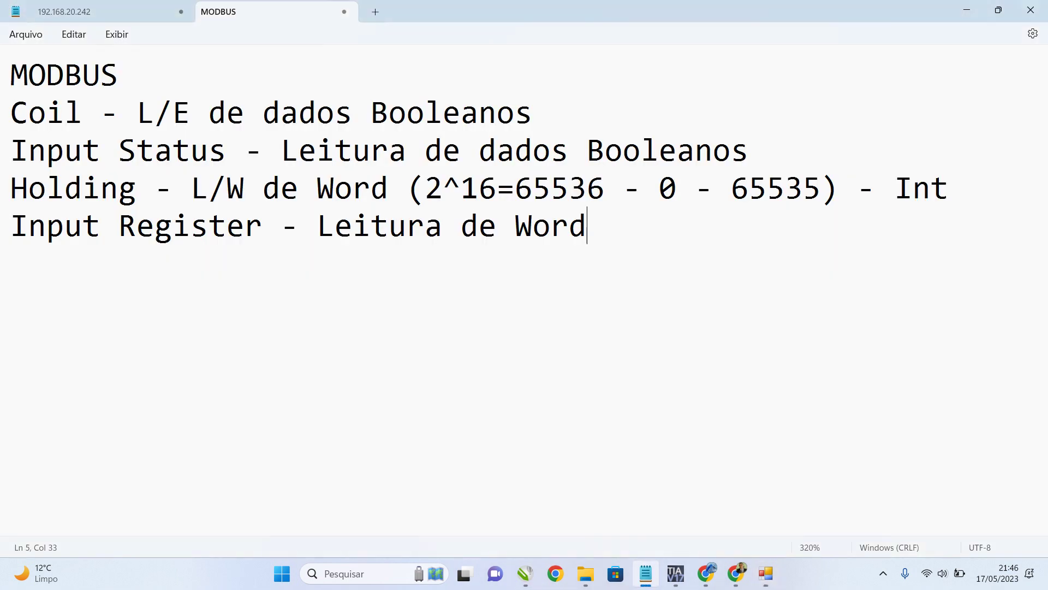
key("super+Down")
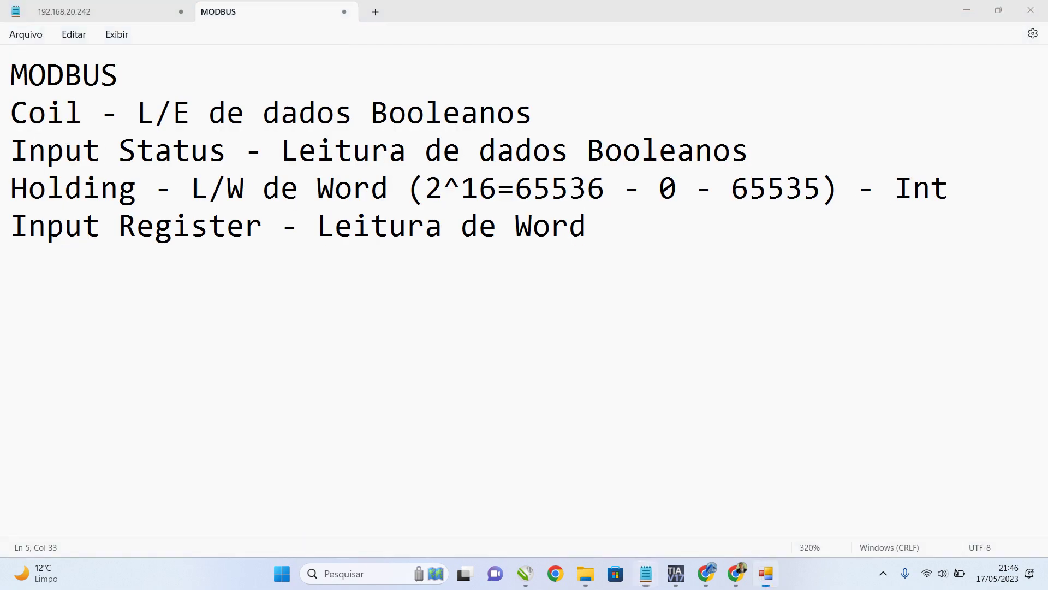
left_click(645, 573)
type("44")
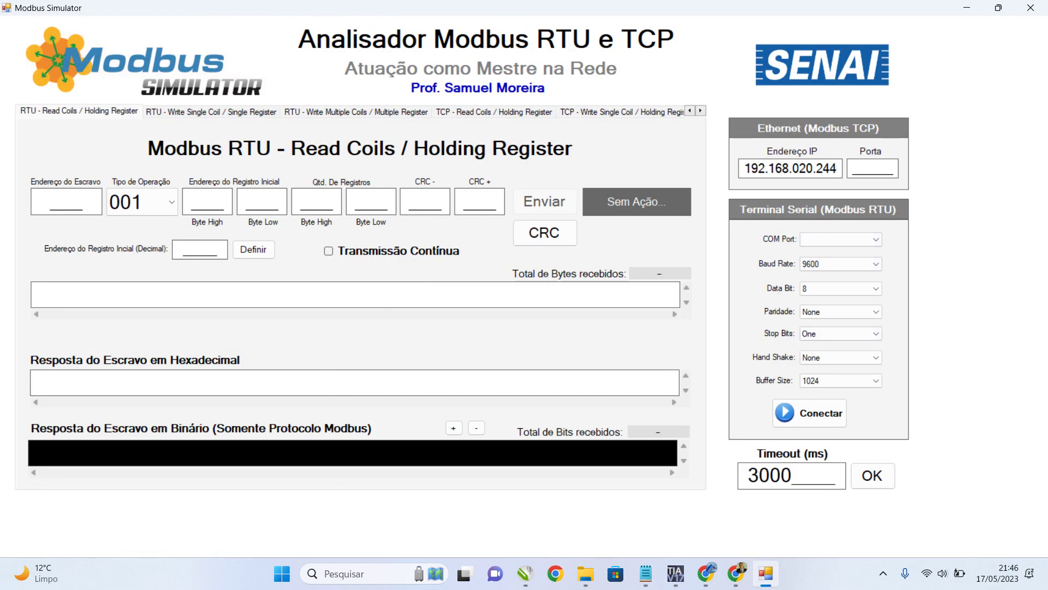
type("502")
Restore the Modbus Simulator window to a smaller size and overlay it on TIA Portal's MODBUS_COIL monitor table.
double_click(700, 111)
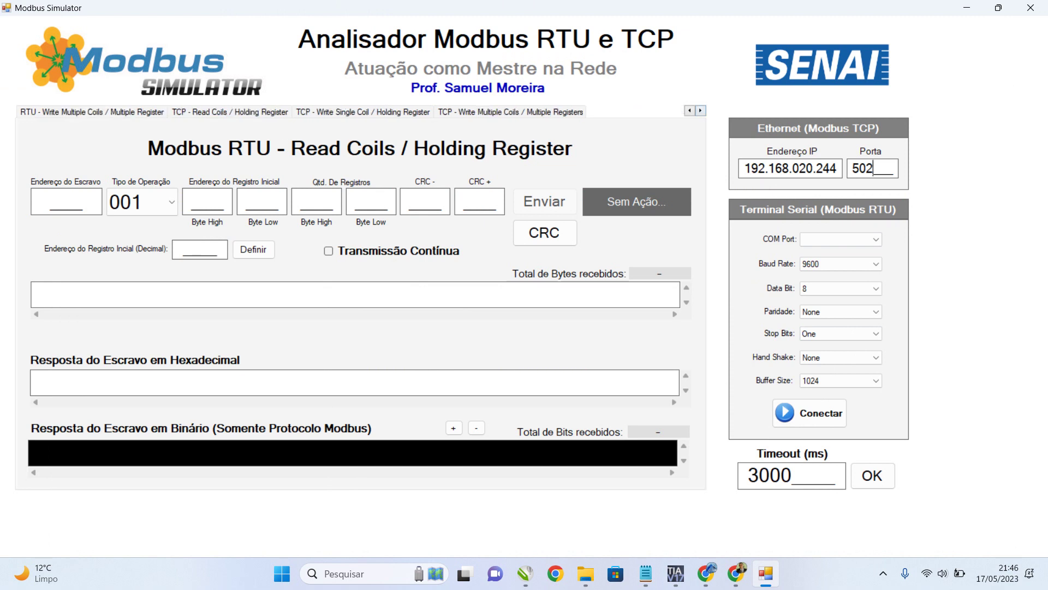
key("super+Down")
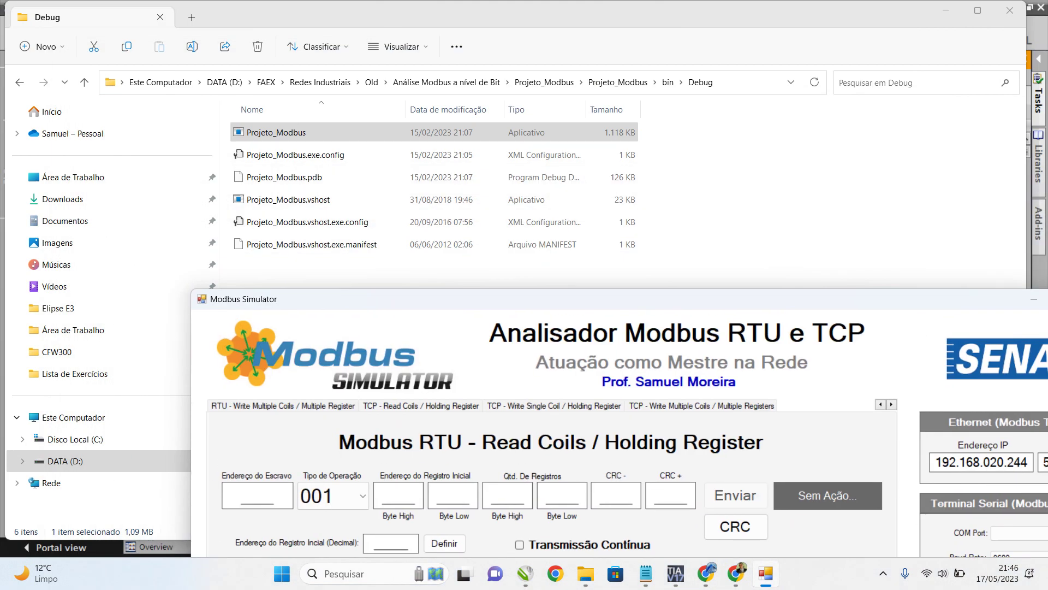
key("alt+Tab")
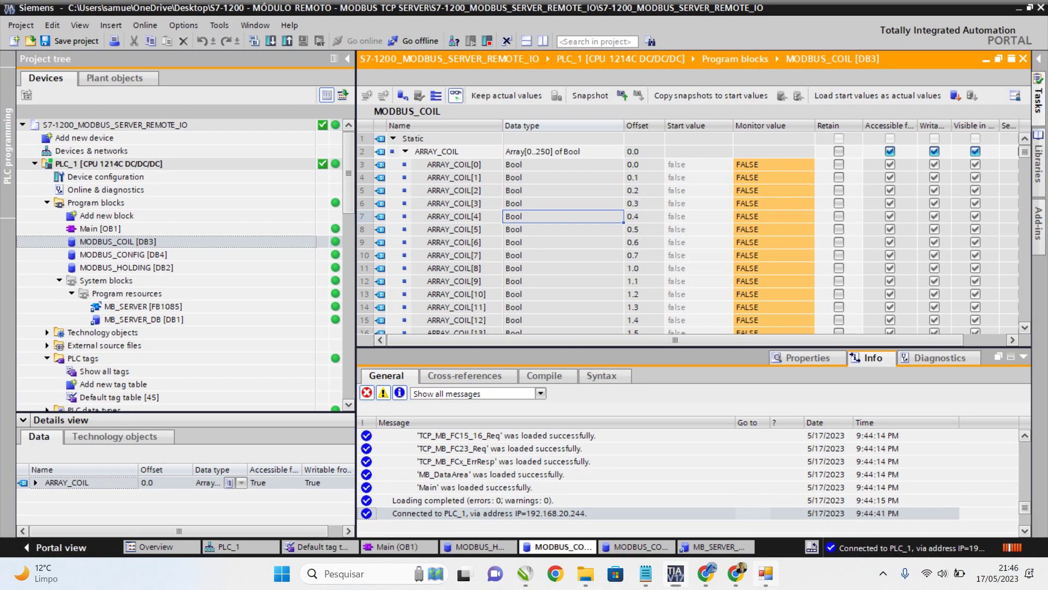
key("alt+Tab")
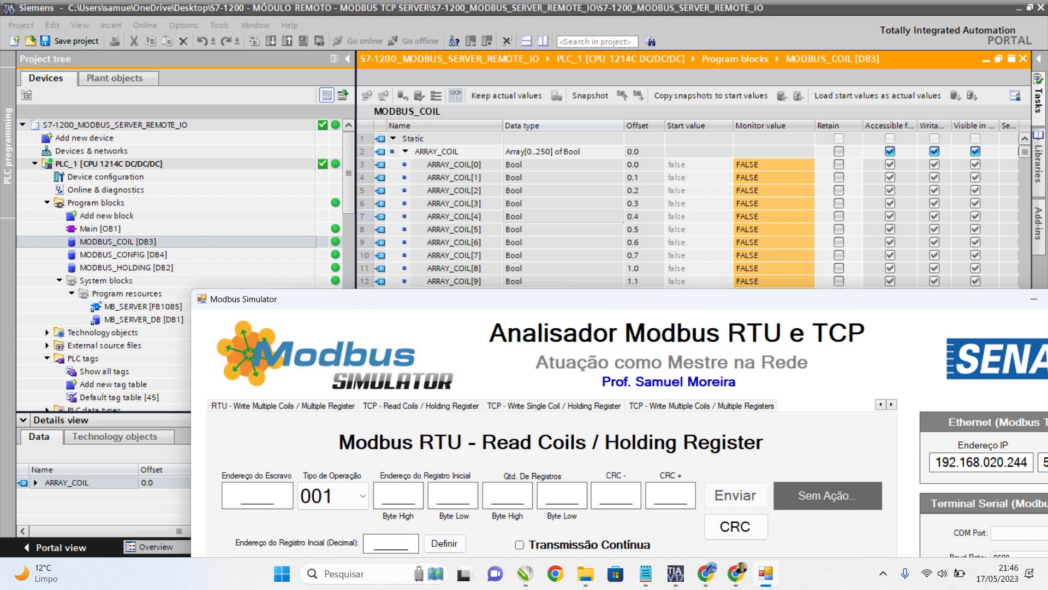
key("alt+Tab")
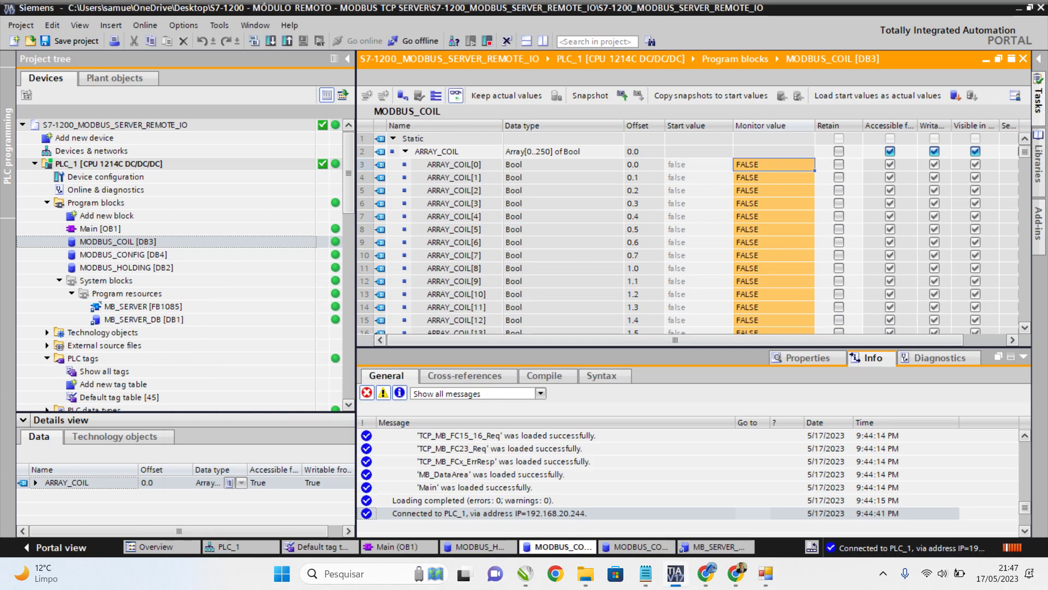
key("alt+Tab")
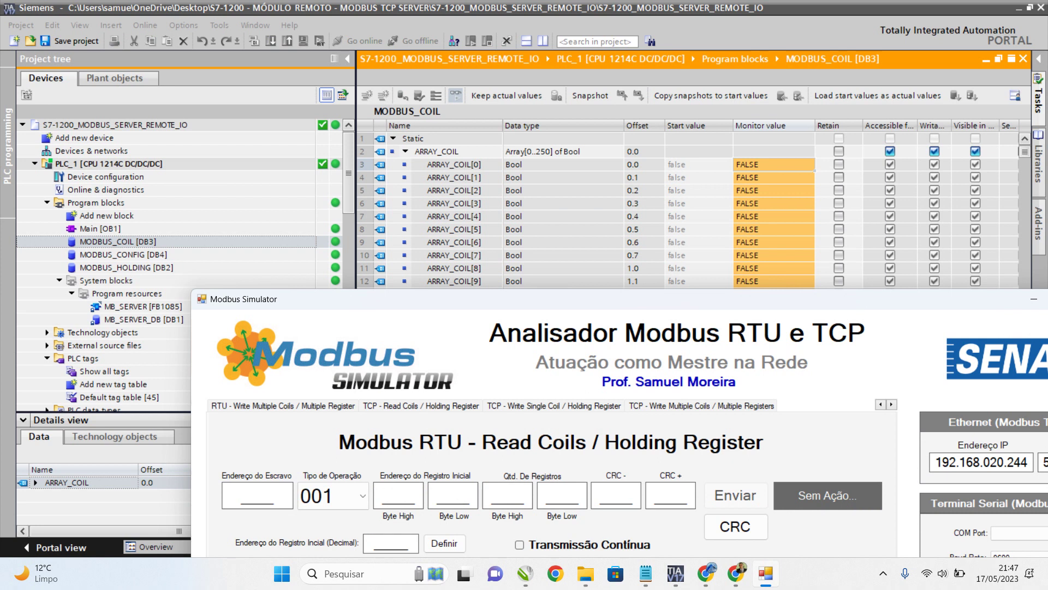
In the simulator's TCP Write Single Coil form, enter slave address 001, register address bytes 0 and 0, and data bytes 255 and 0.
left_click(554, 404)
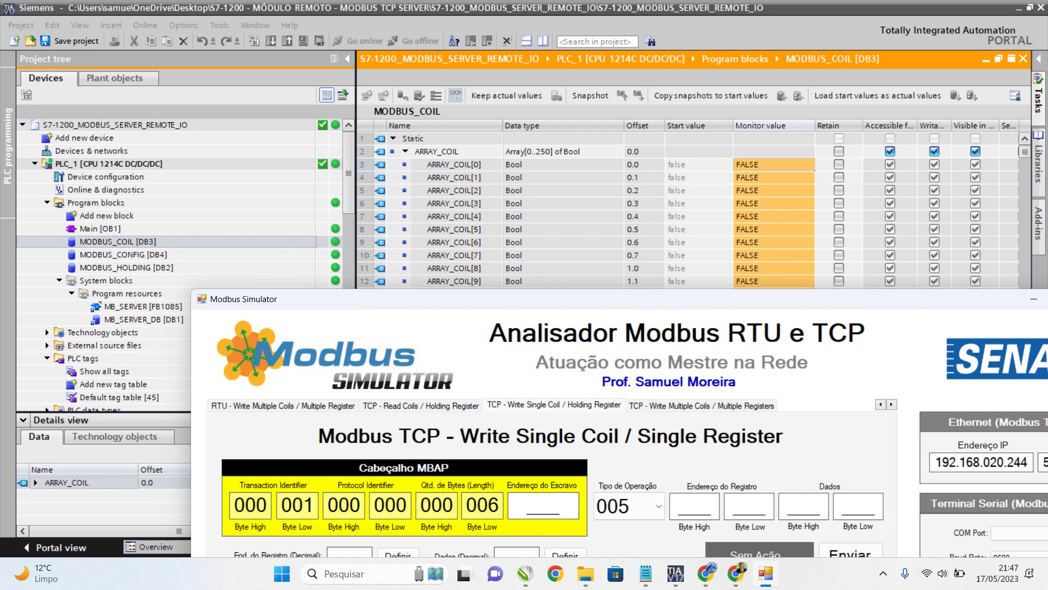
type("001")
left_click(682, 505)
type("0")
left_click(735, 505)
type("0")
left_click(788, 505)
type("255")
left_click(844, 505)
type("0")
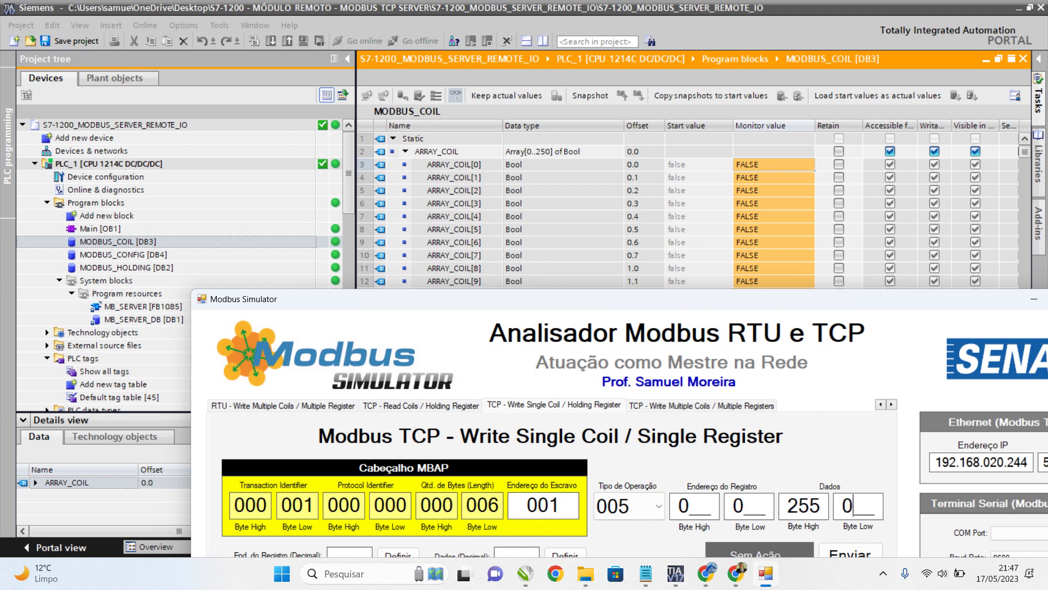
Move the simulator window up until the send control is accessible and send the function 005 write request.
mouse_move(706, 573)
left_click_drag(617, 299, 581, 289)
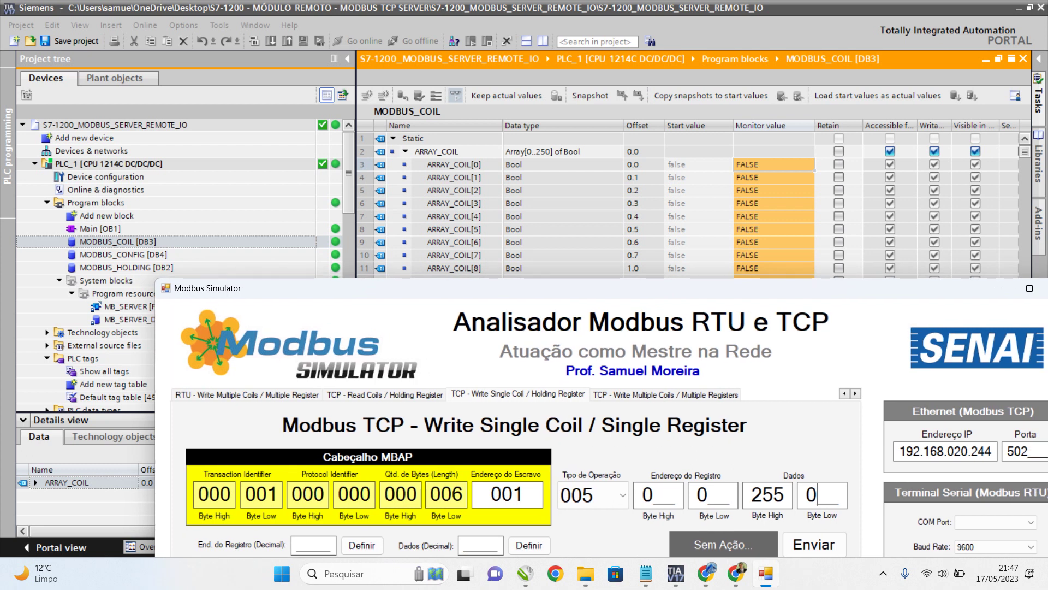
left_click_drag(581, 289, 576, 185)
key("Return")
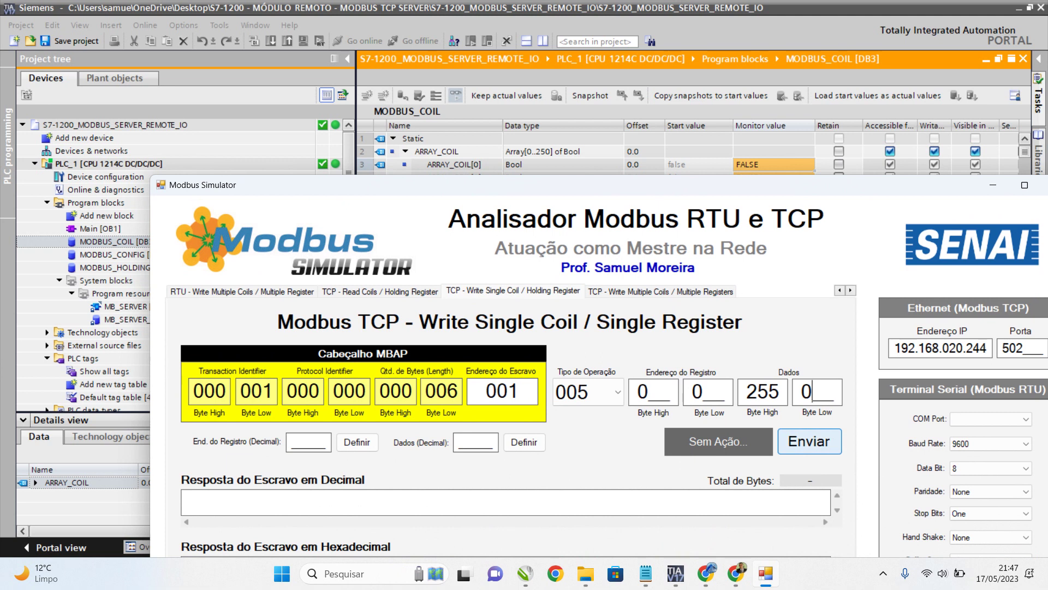
key("Return")
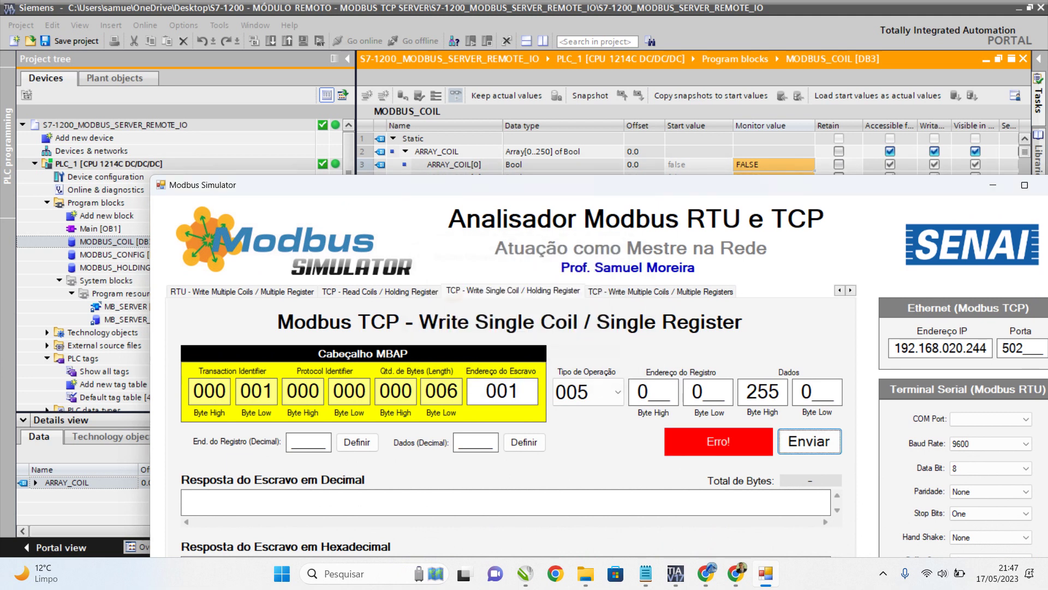
Compare the IP address in PLC_1's device configuration with the IP address and port entered in the Modbus Simulator.
key("alt+Tab")
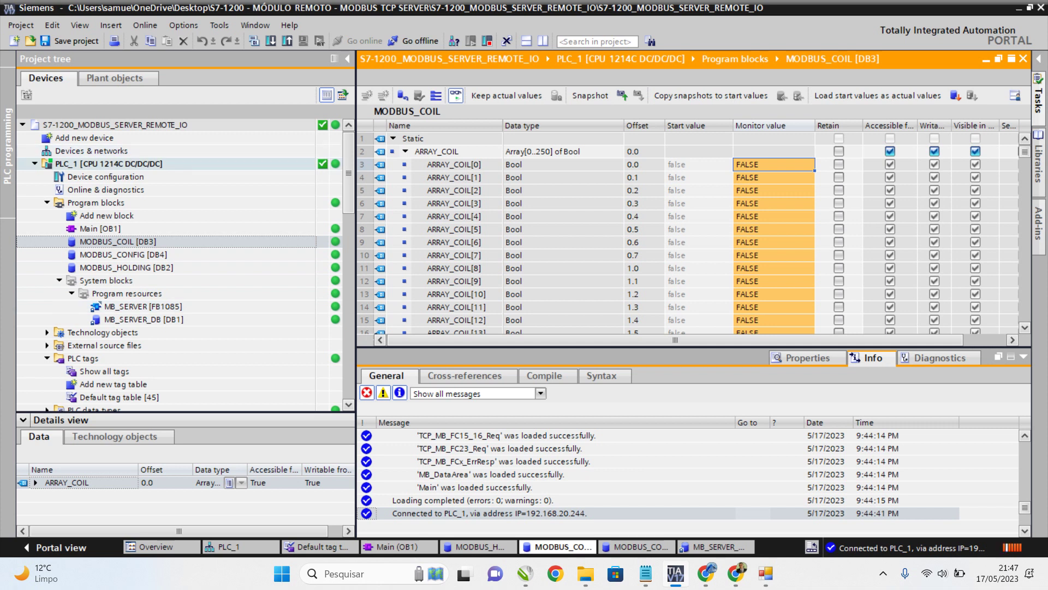
double_click(106, 177)
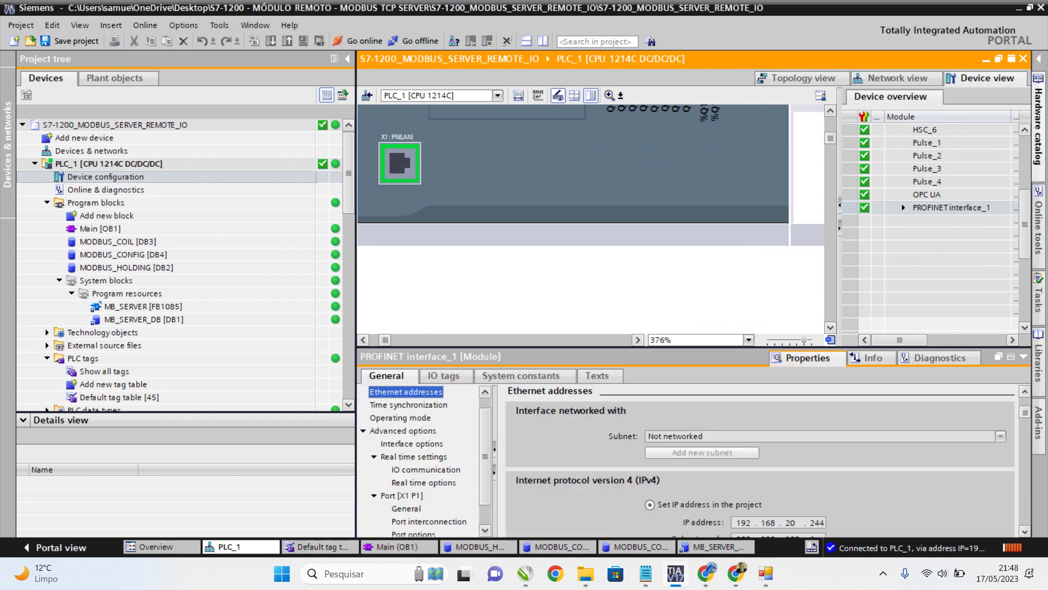
key("alt+Tab")
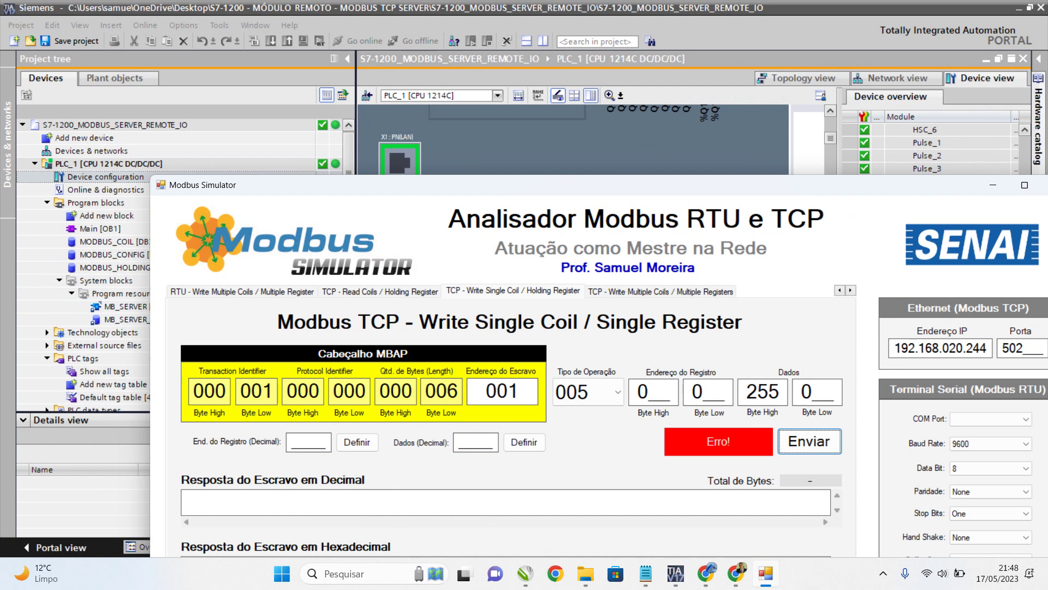
left_click_drag(948, 349, 957, 348)
left_click_drag(1029, 348, 1044, 348)
key("BackSpace")
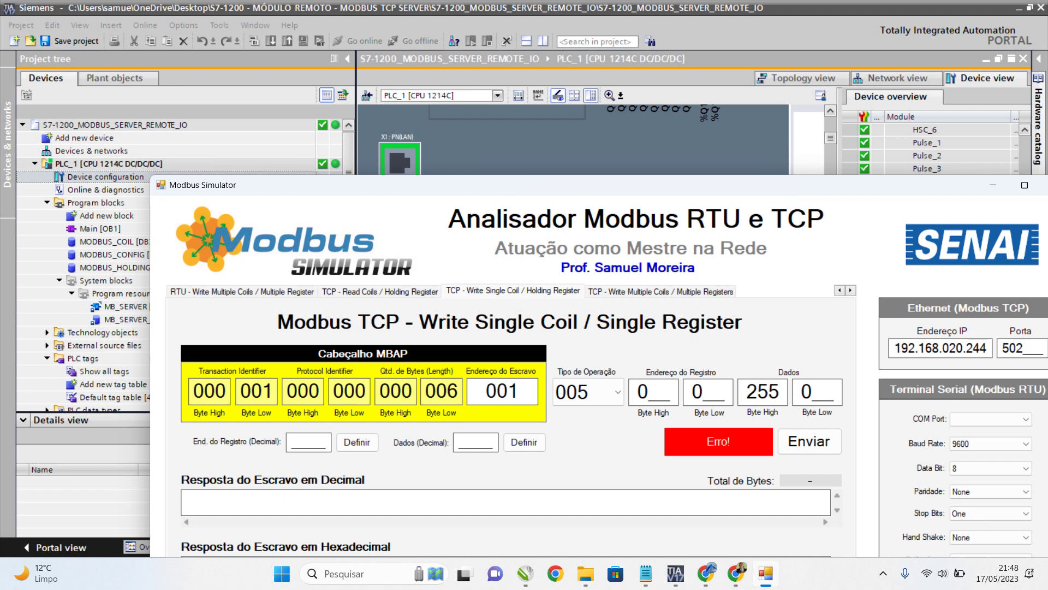
Move the simulator window fully into view, resend the single-coil write request and dismiss the message.
left_click_drag(382, 184, 326, 140)
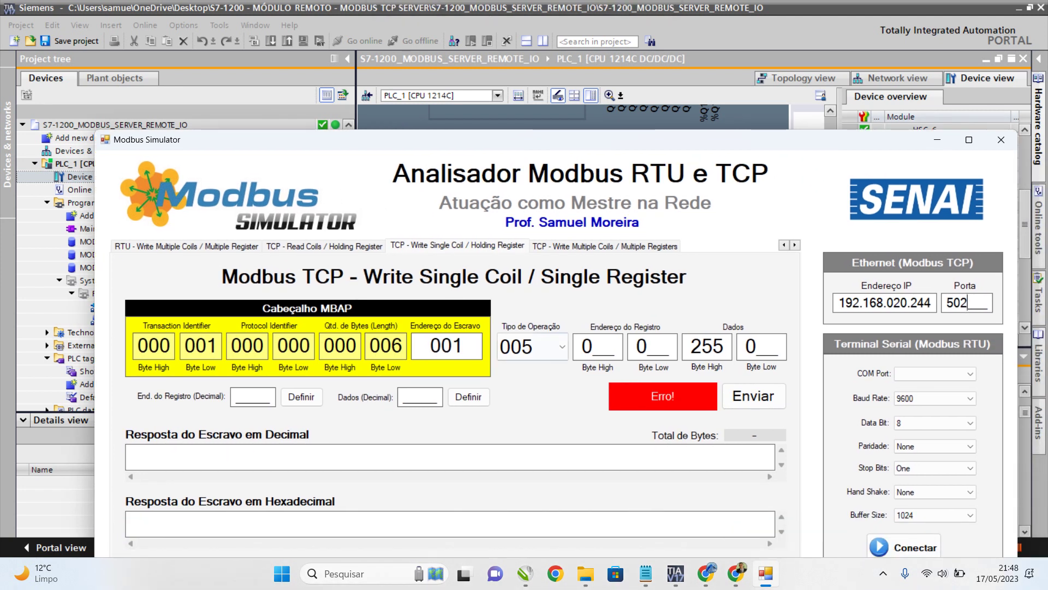
left_click(753, 396)
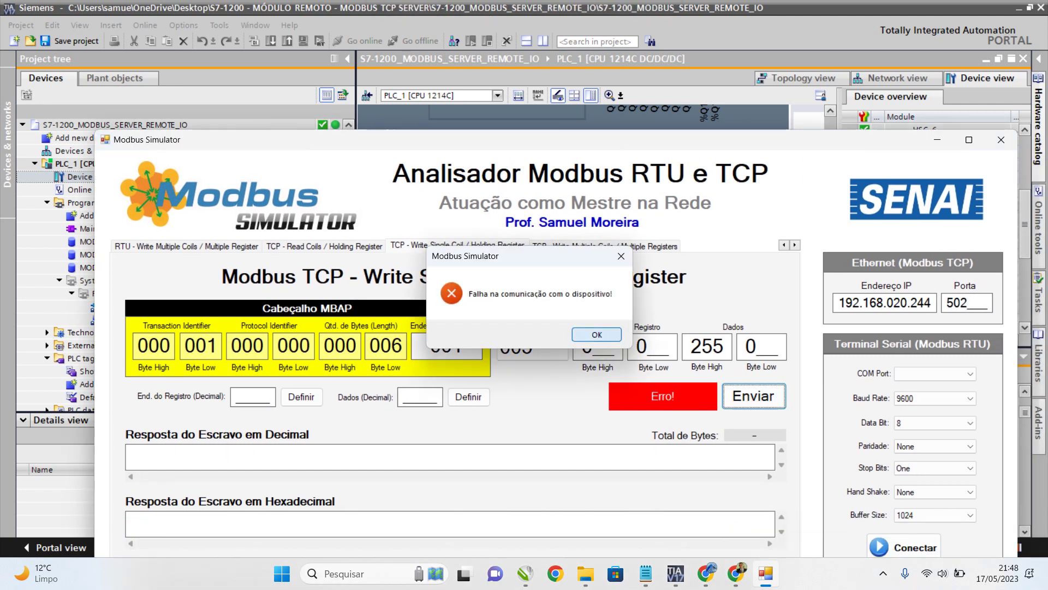
left_click(599, 332)
Switch to TIA Portal and open Main [OB1] to check the MB_SERVER block's online status.
key("alt+Tab")
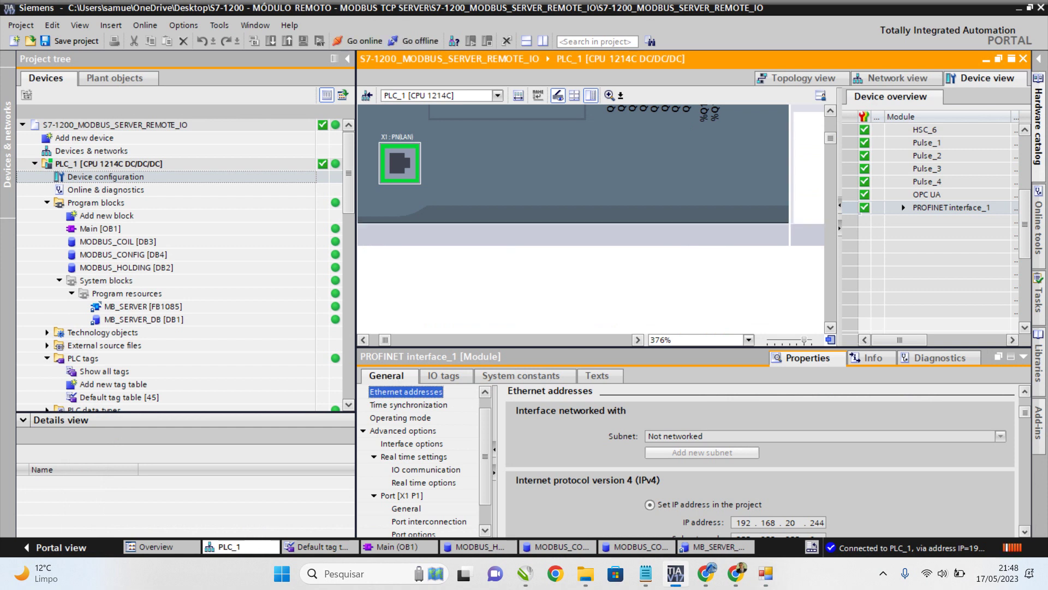
left_click_drag(385, 339, 379, 339)
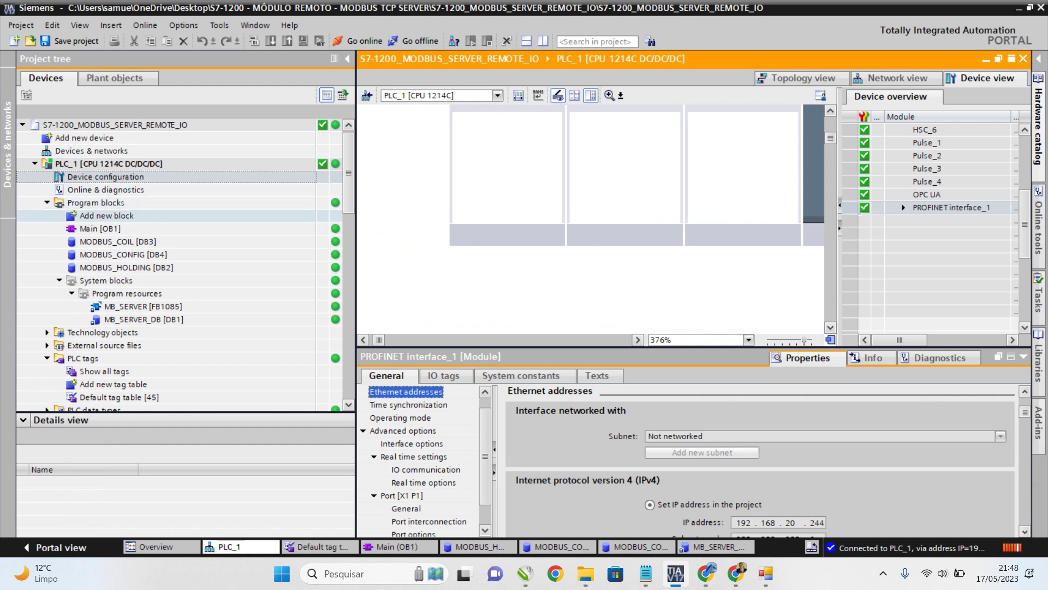
left_click(100, 228)
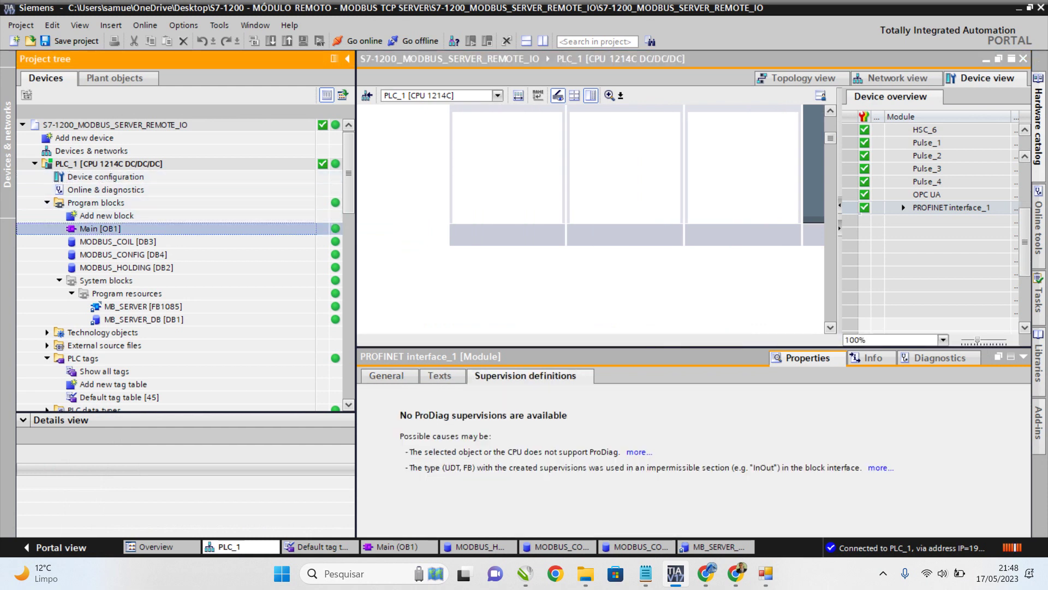
Open the Windows Command Prompt and start entering a ping command for an address in 192.168.0.
key("super")
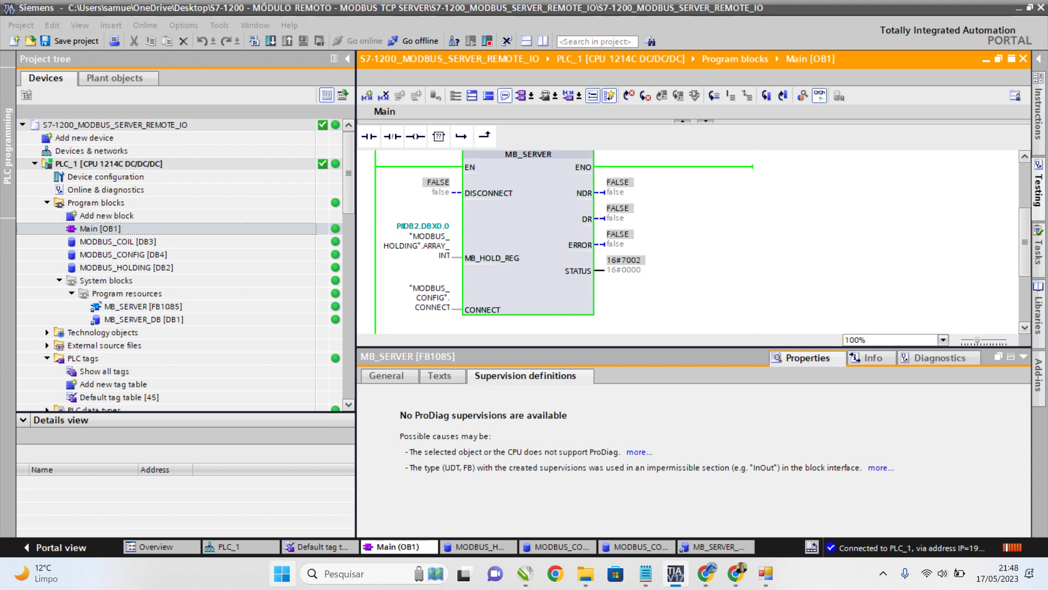
type("C")
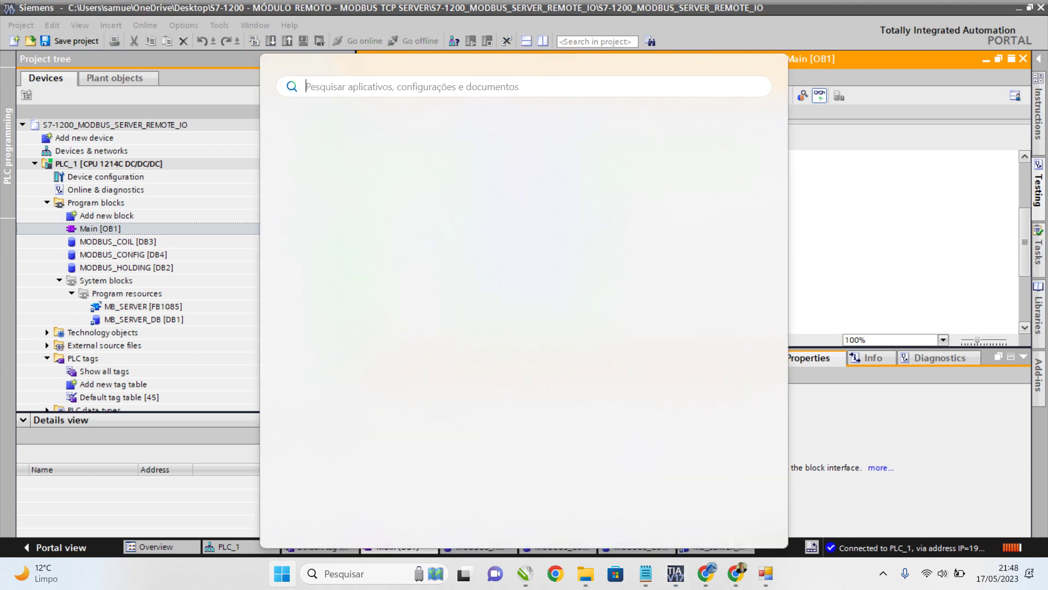
key("BackSpace")
type("cmd")
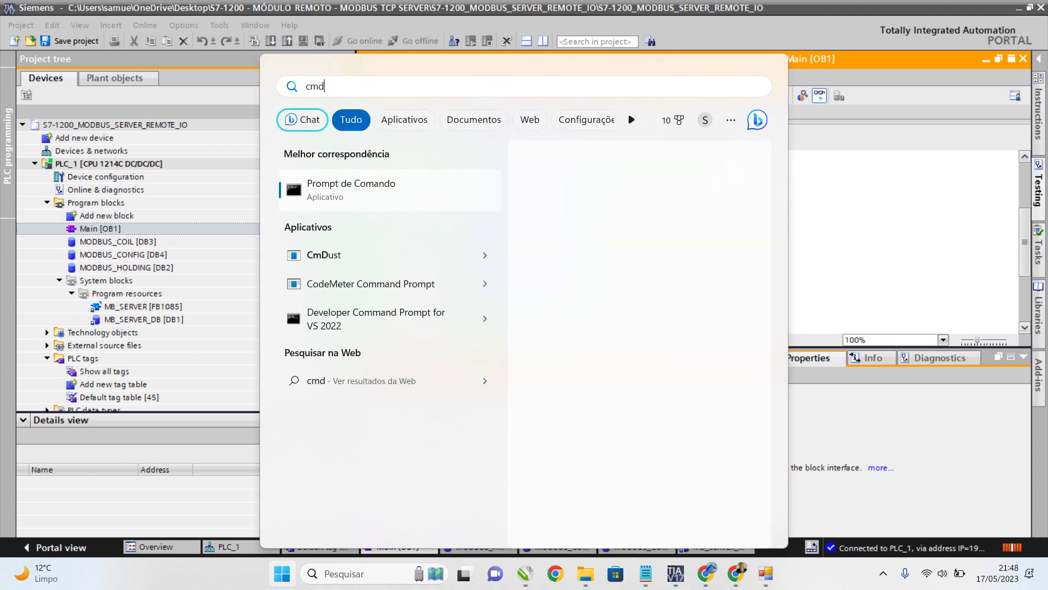
key("Escape")
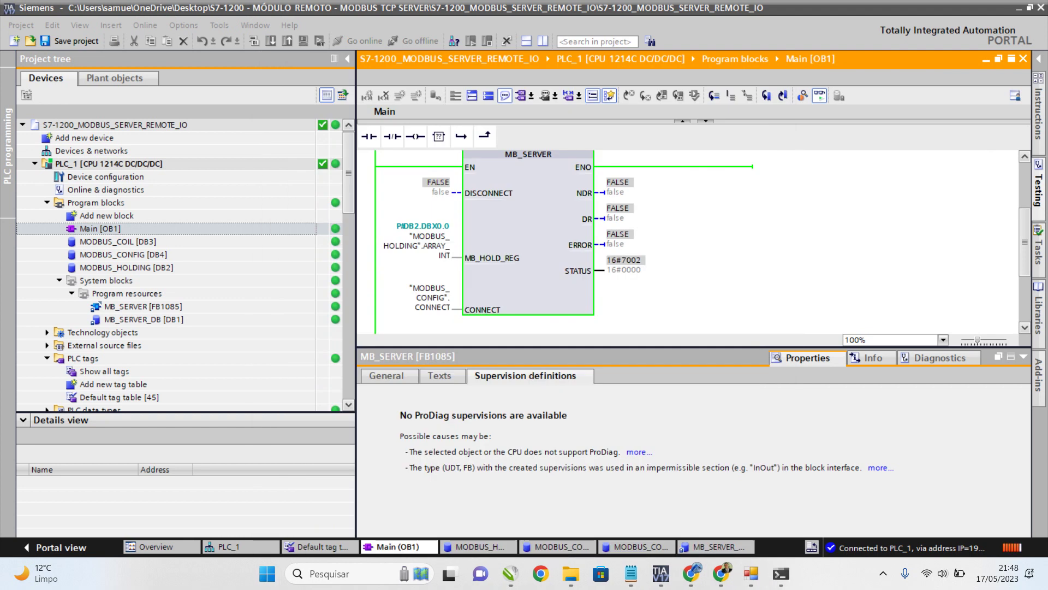
type("ping 192.168.0")
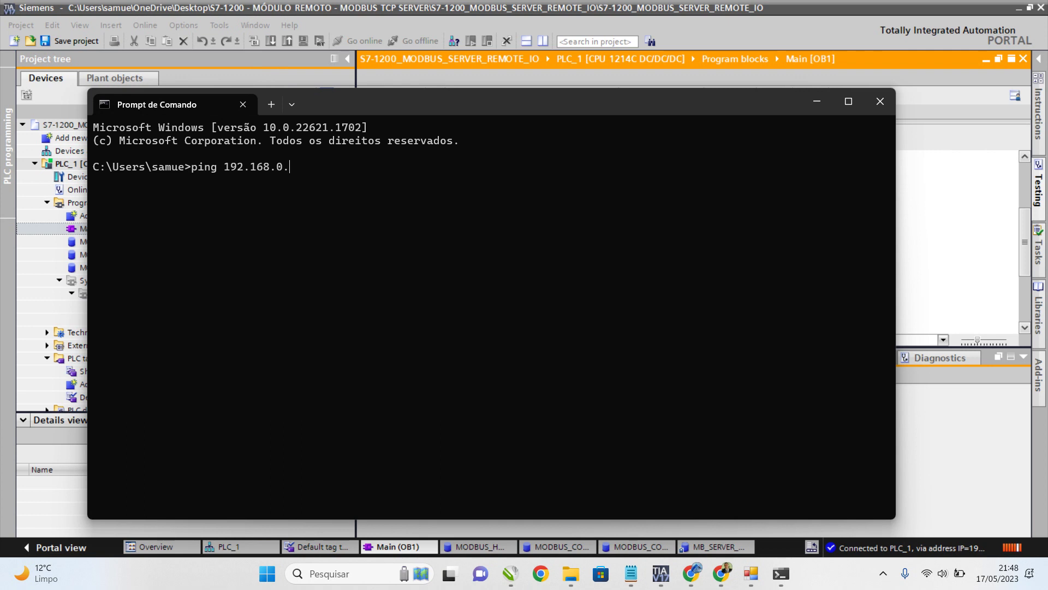
Ping the PLC at 192.168.20.244 from the command prompt and return to TIA Portal.
key("BackSpace")
key("BackSpace")
type(".20.244")
key("Return")
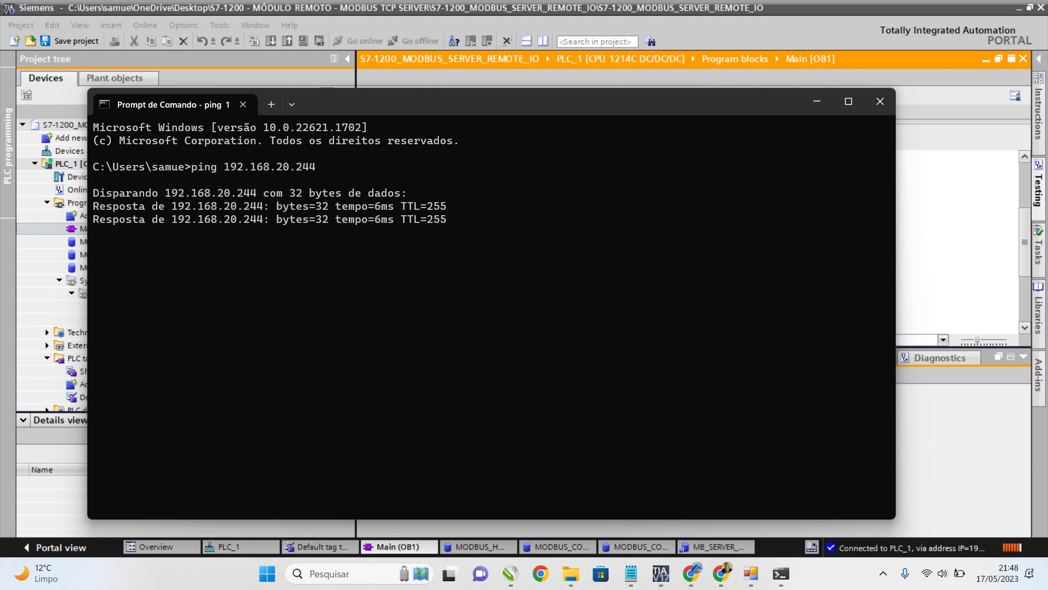
key("alt+Tab")
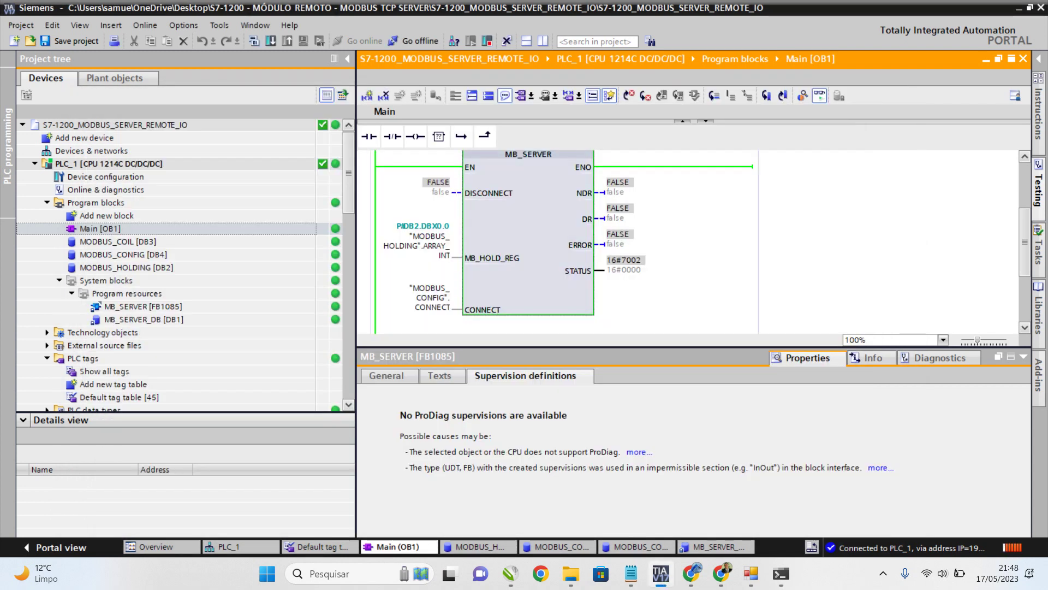
In Modbus Simulator, set the single-write operation type to 006 and the data high byte to 0, and send the request.
left_click(750, 574)
left_click(532, 347)
left_click(527, 396)
left_click_drag(691, 346, 714, 346)
key("BackSpace")
key("Delete")
type("0")
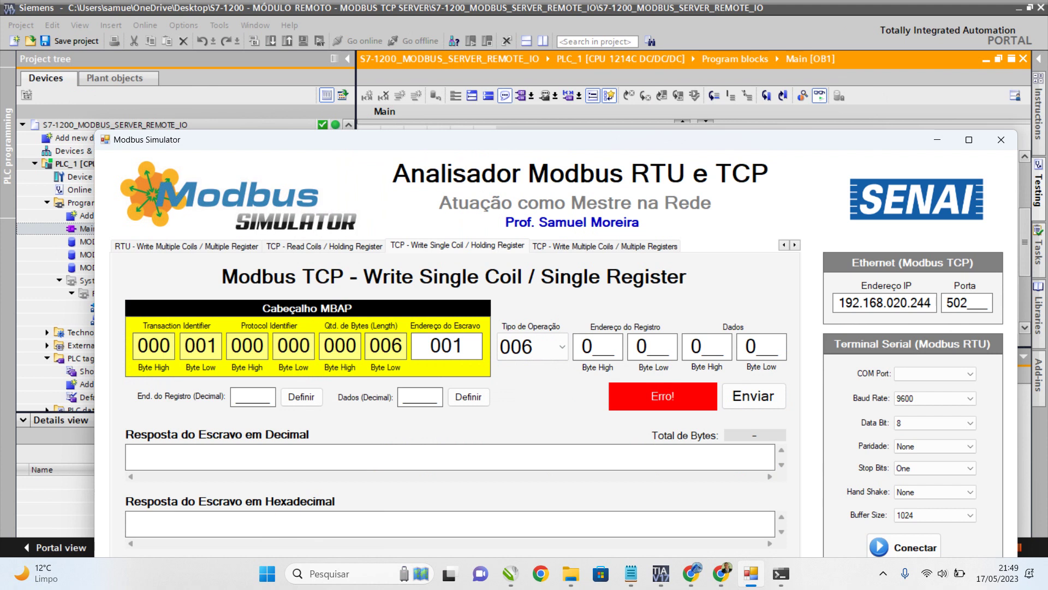
left_click(753, 395)
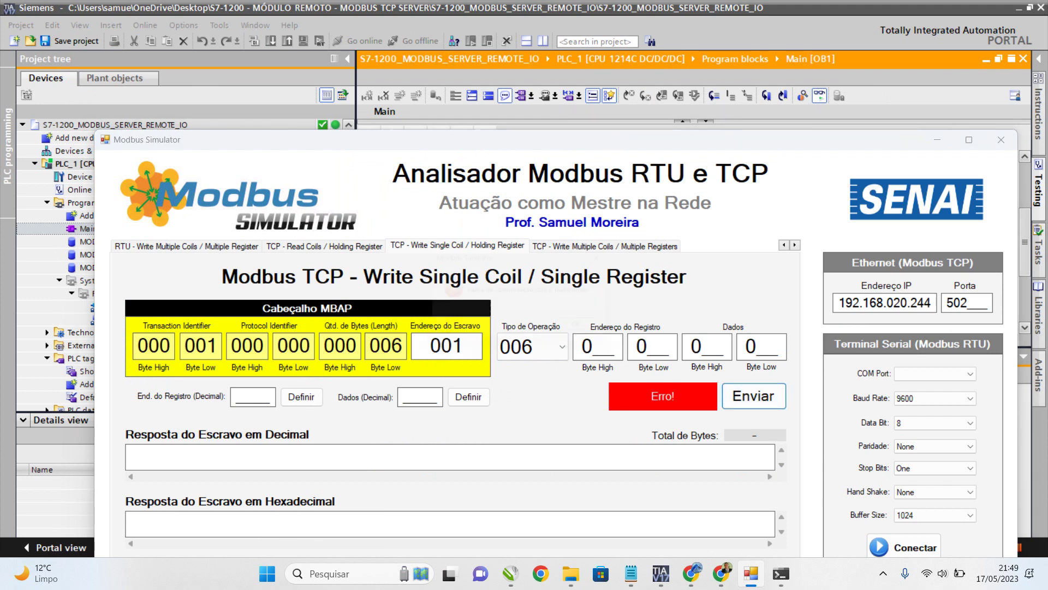
key("Return")
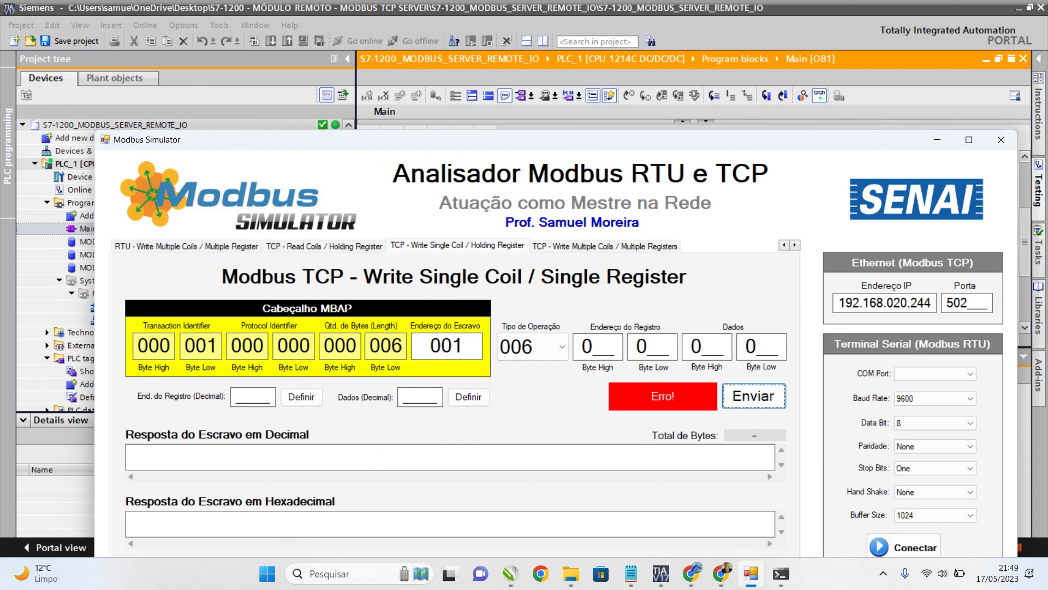
In TIA Portal, go offline from PLC_1 and inspect the tag assigned to MB_HOLD_REG on the MB_SERVER block.
key("alt+Tab")
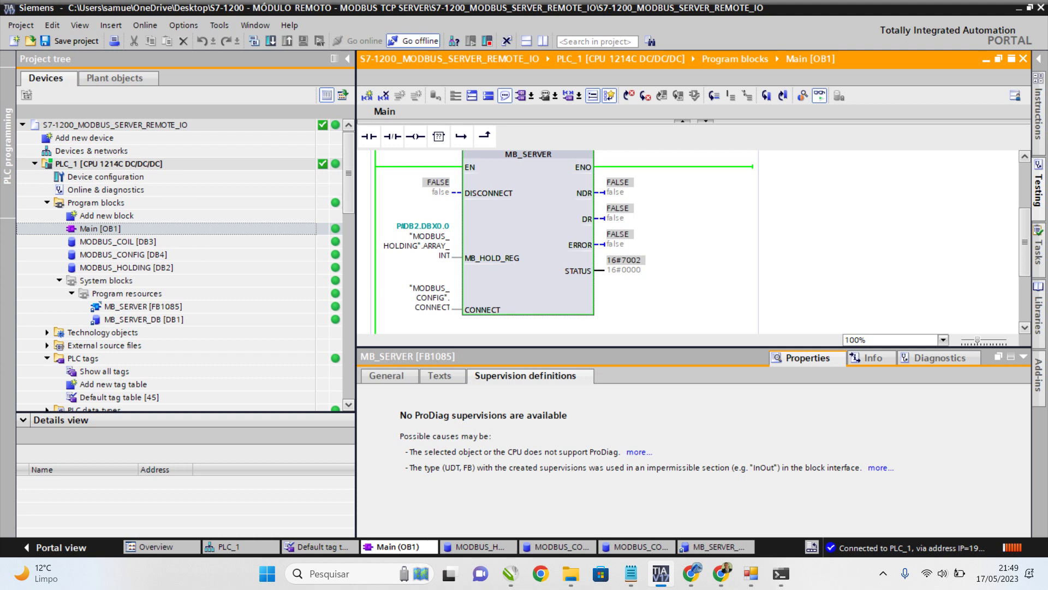
key("ctrl+m")
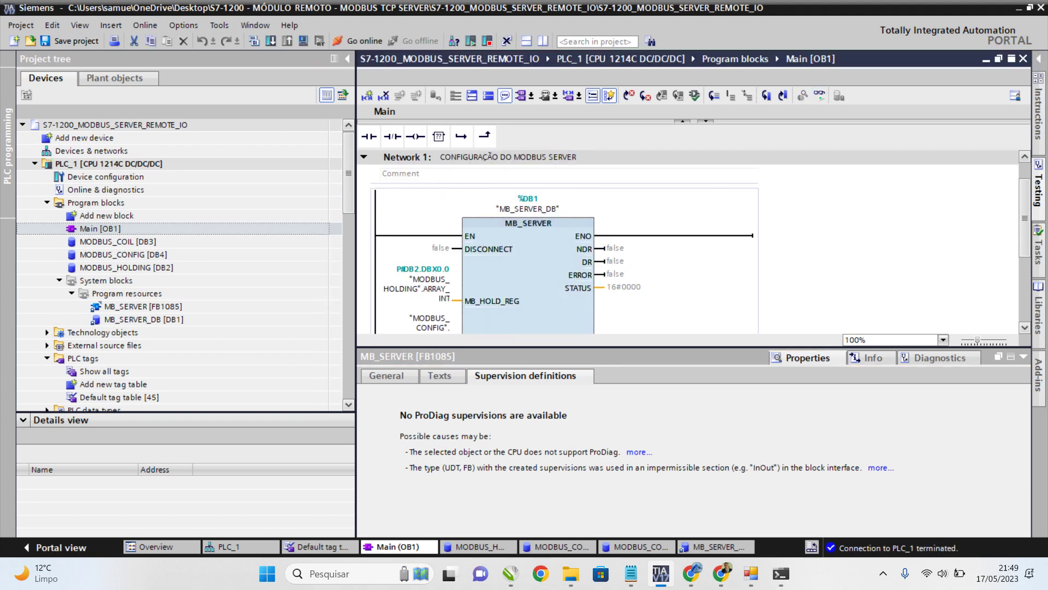
scroll(688, 243, "down", 3)
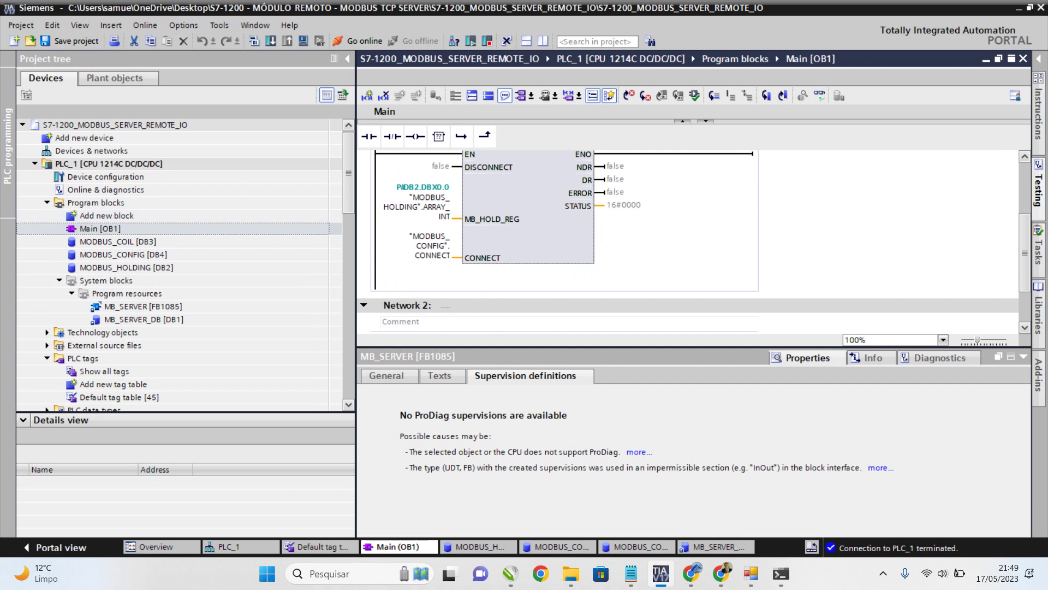
left_click(415, 245)
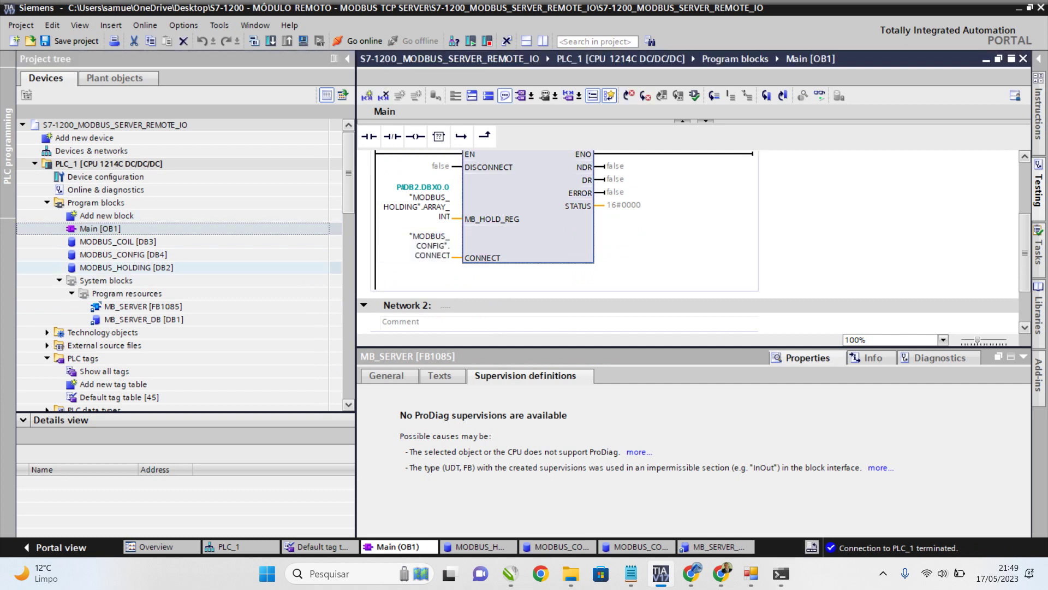
left_click(415, 207)
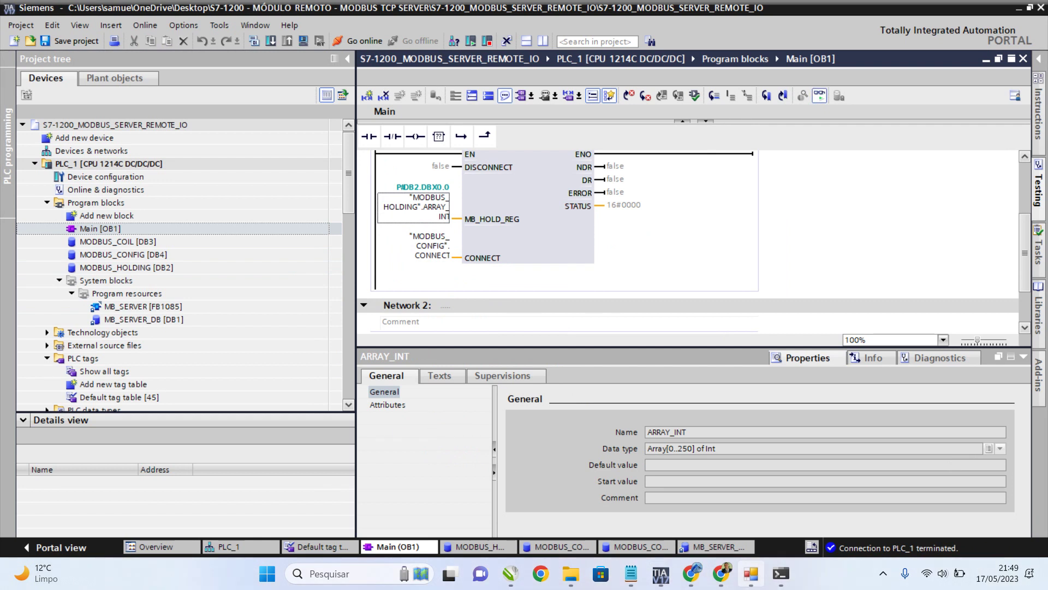
Launch E3 Studio from the desktop in demo mode and open the Modbus driver's settings.
left_click(751, 574)
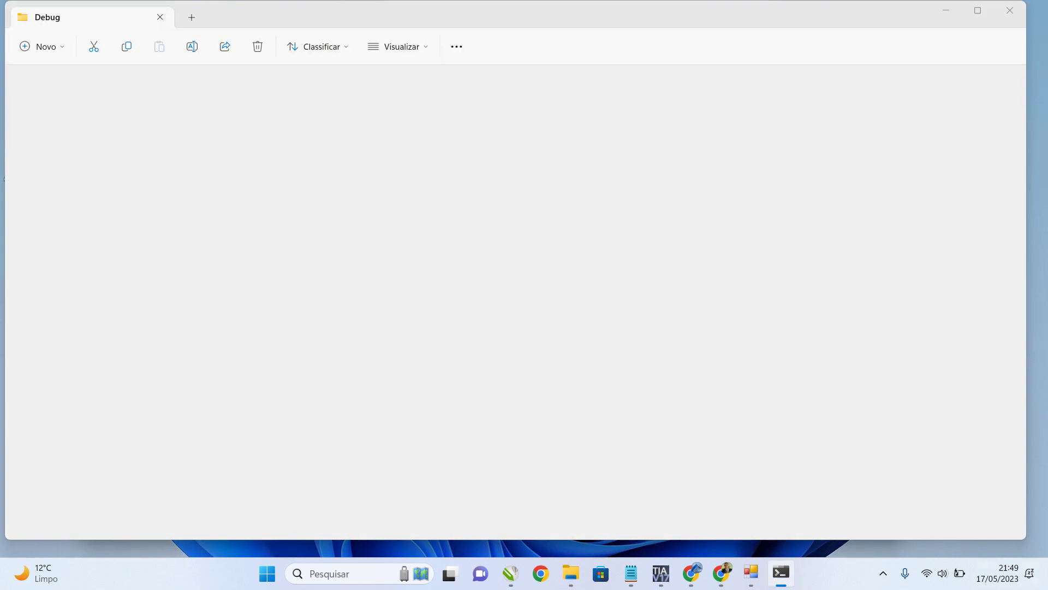
key("super+d")
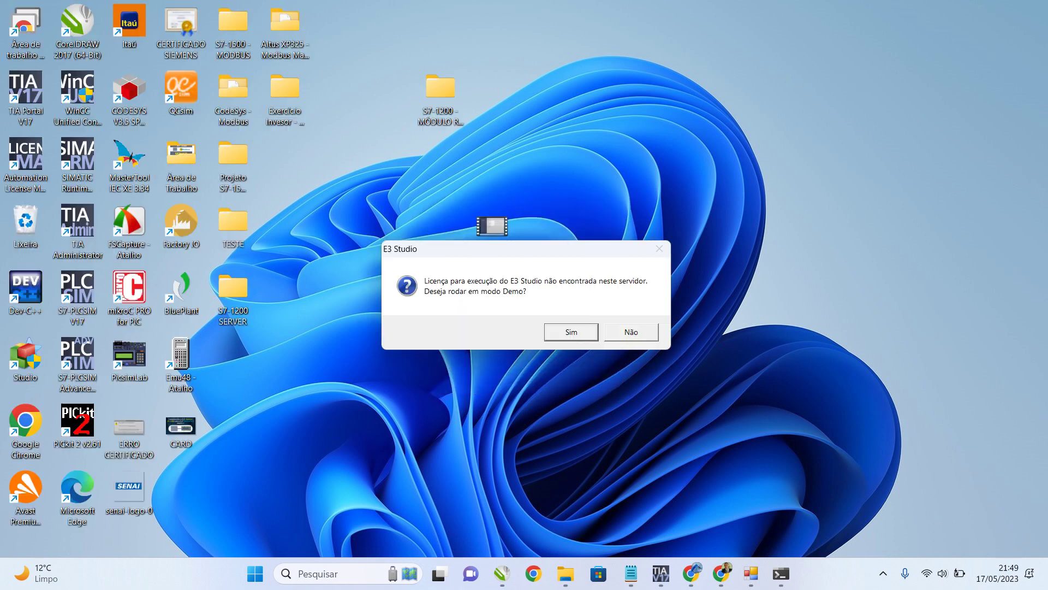
key("Return")
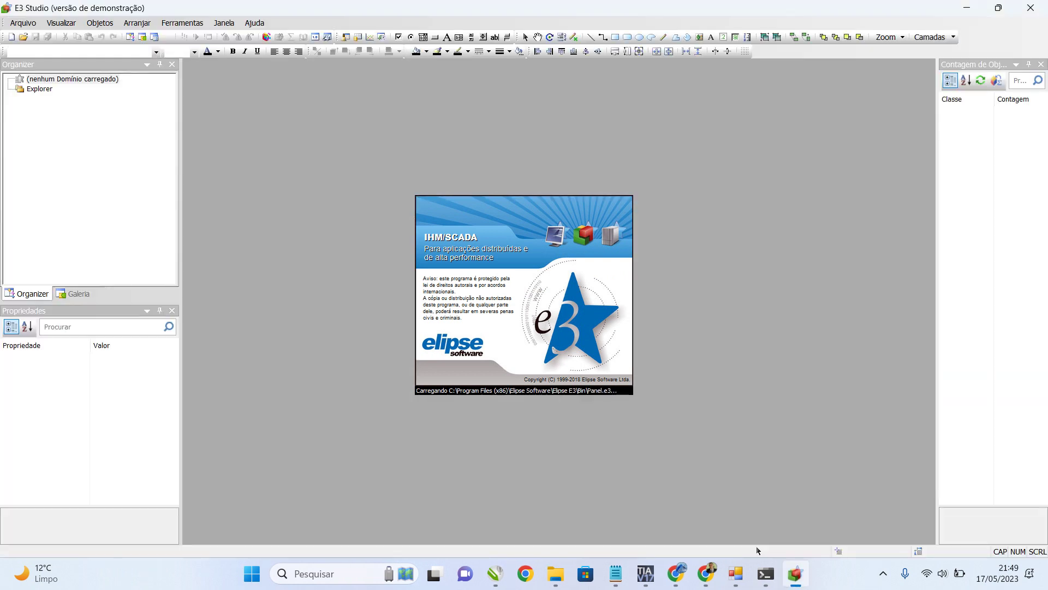
key("Return")
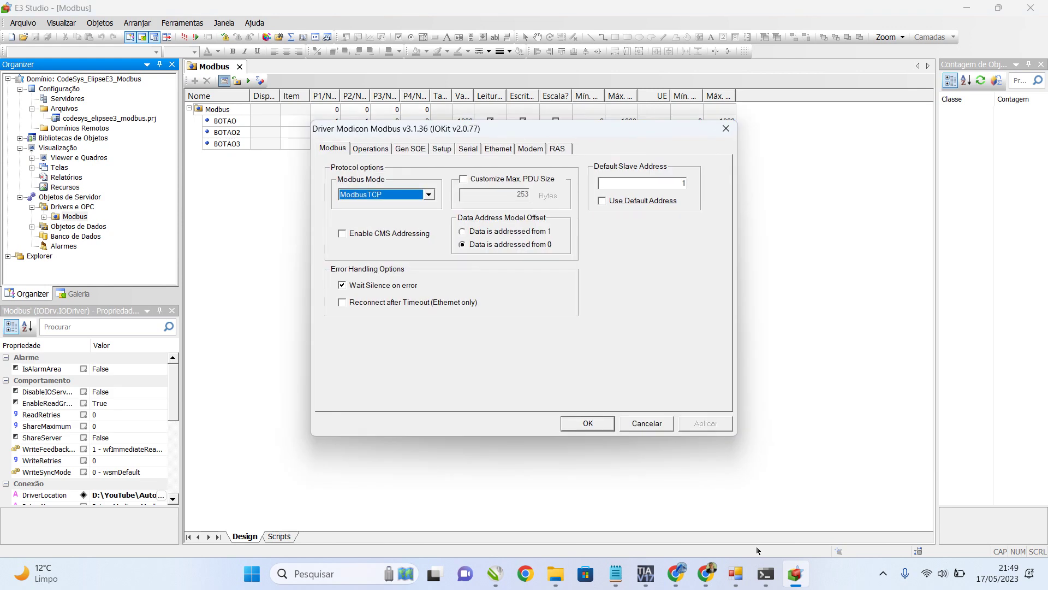
Set the main IP in the Modbus driver's Ethernet settings to the PLC's address and accept the configuration.
key("ctrl+Tab")
key("ctrl+Tab")
key("ctrl+Tab")
key("ctrl+Tab")
key("ctrl+Tab")
left_click(432, 270)
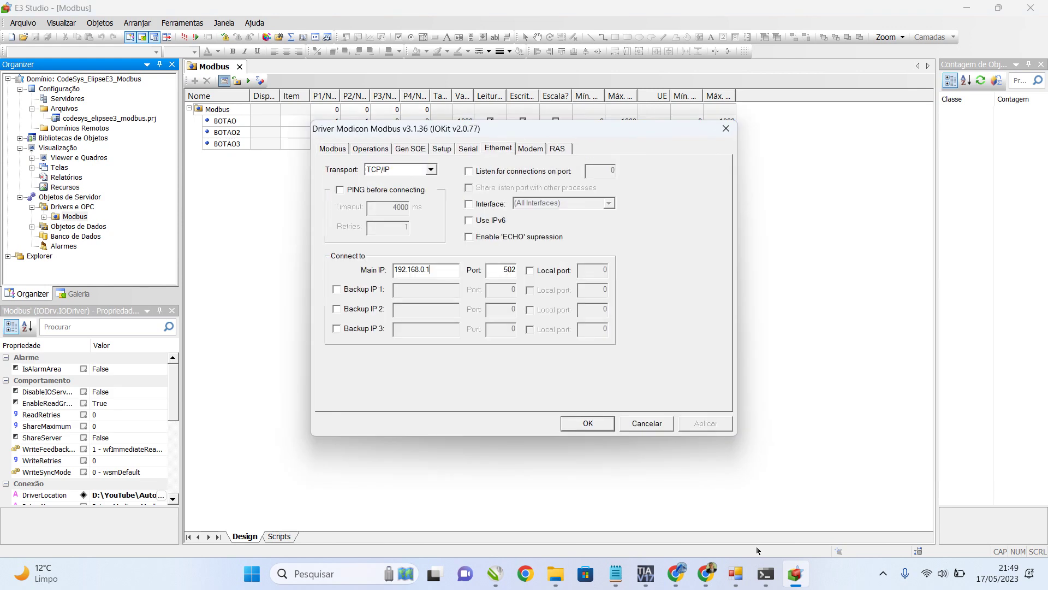
type("20.")
key("BackSpace")
key("BackSpace")
type("20")
key("Return")
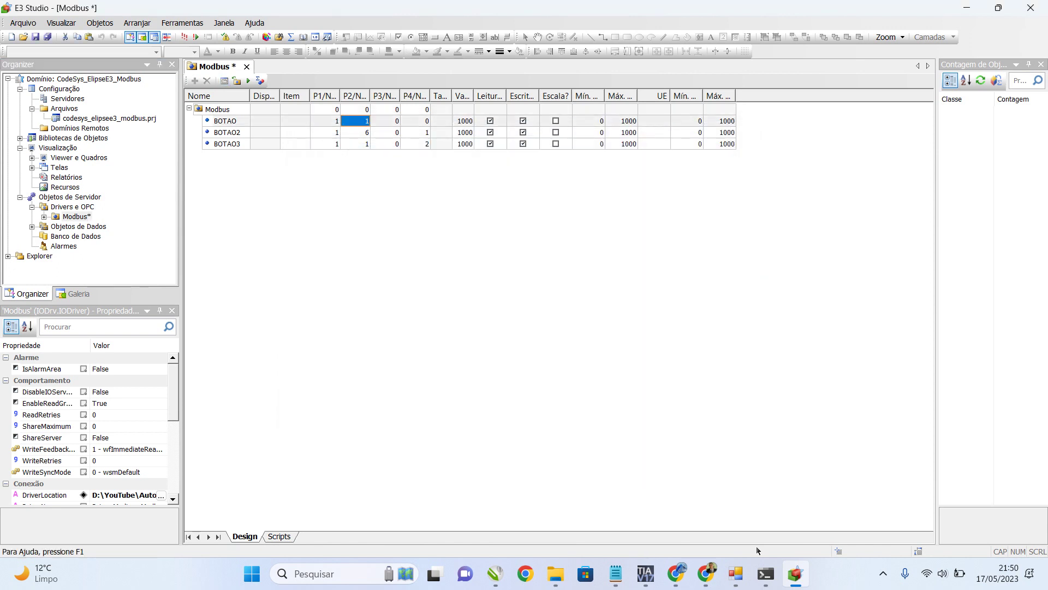
Set the second numeric parameter of the BOTAO and BOTAO3 tags to 6.
key("Down")
key("Down")
type("6")
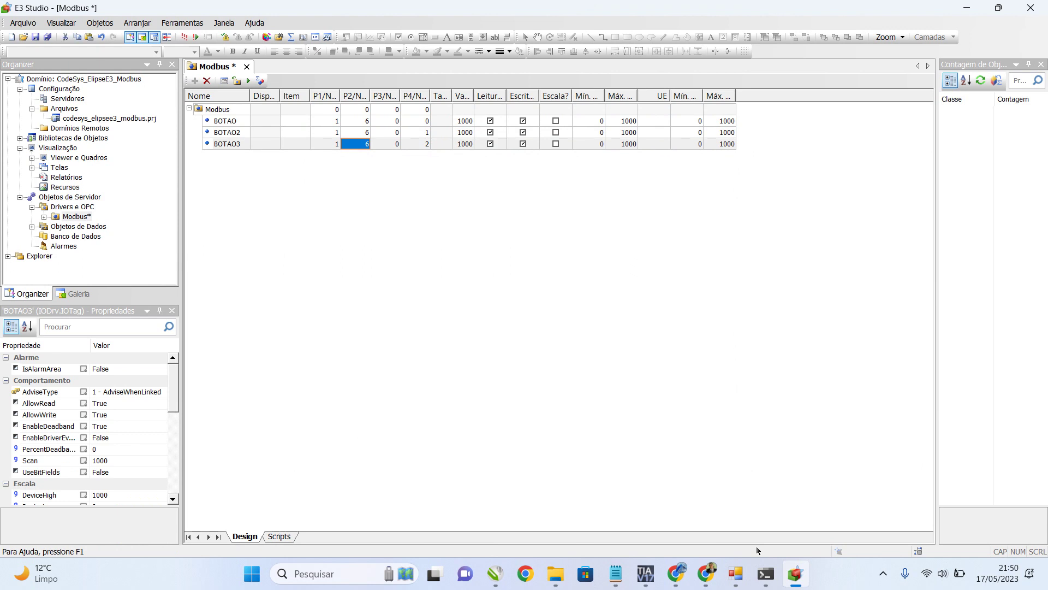
Activate communication for the Modbus driver and select the live value of the BOTAO tag.
left_click(248, 81)
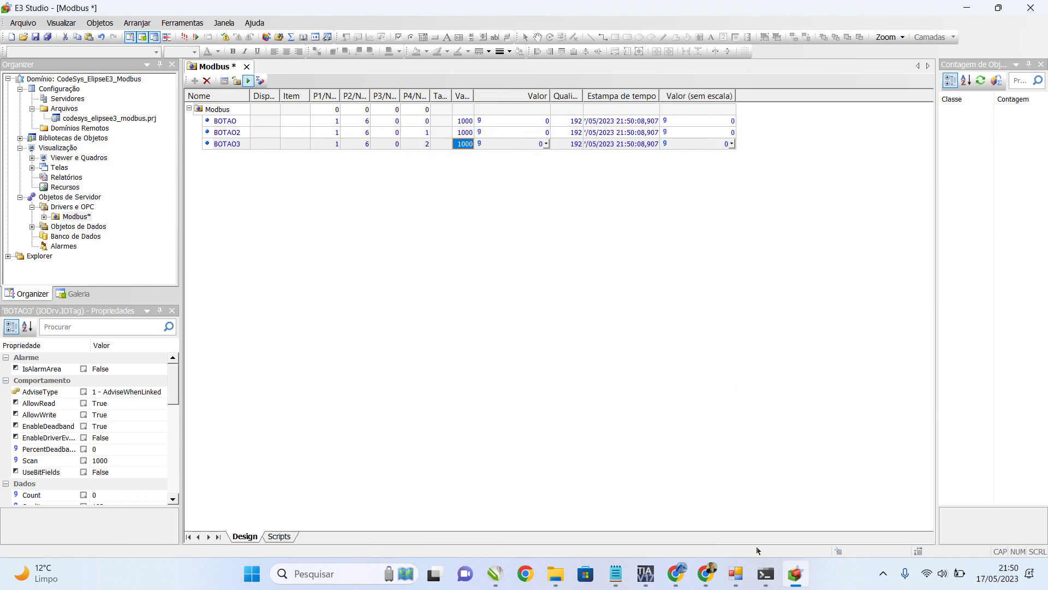
key("Right")
key("Up")
key("Up")
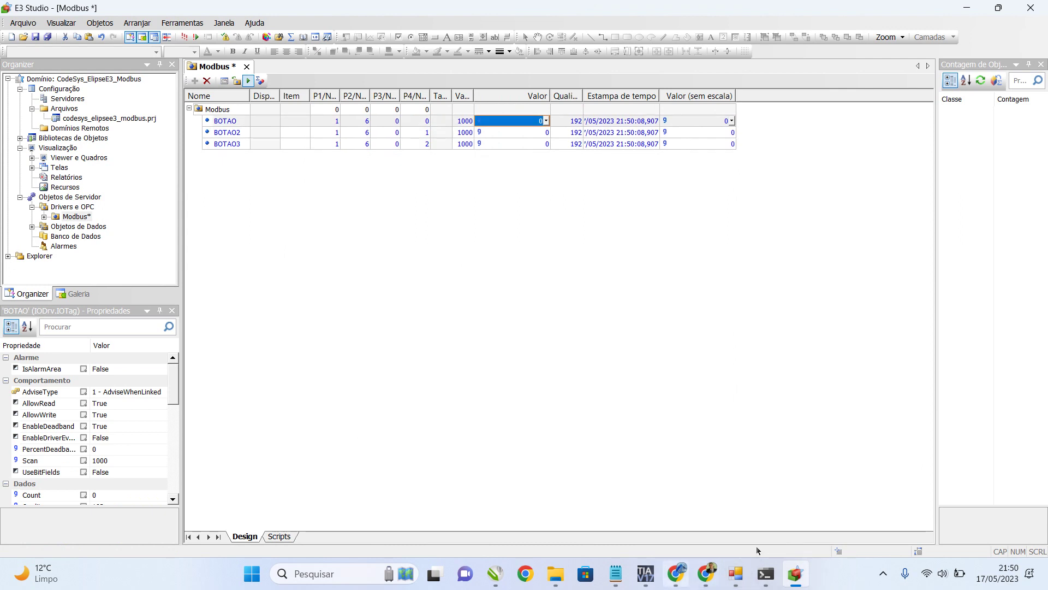
Switch to TIA Portal, open the MODBUS_COIL [DB3] data block and monitor its live values.
left_click(646, 573)
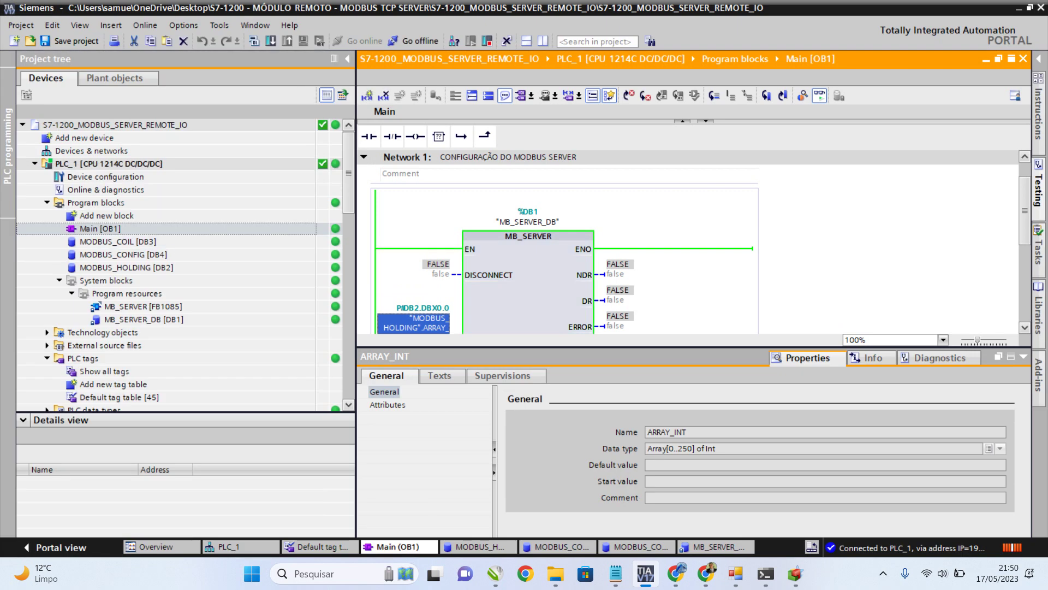
double_click(117, 241)
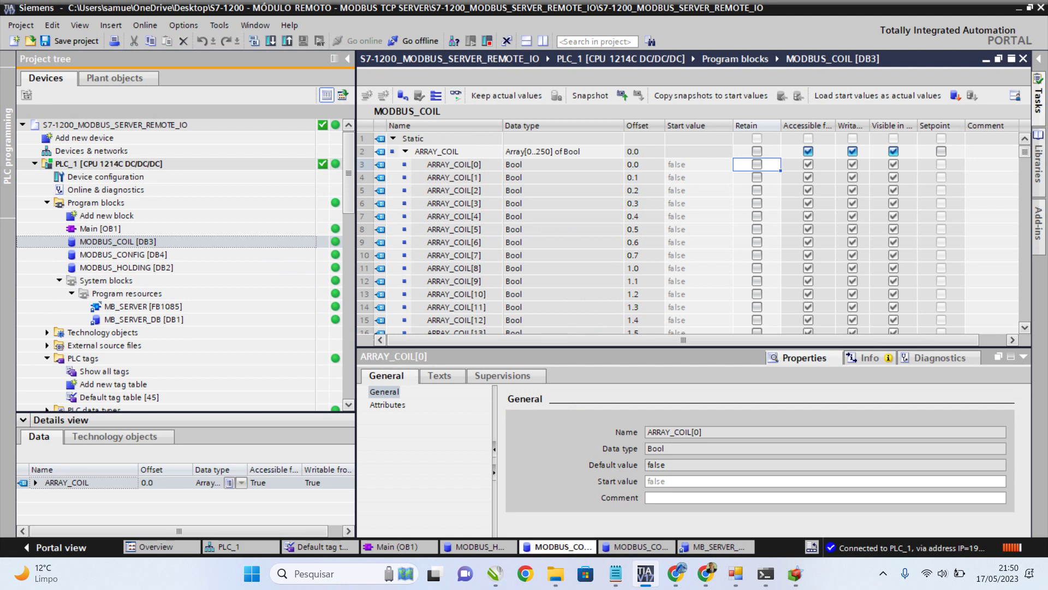
key("ctrl+t")
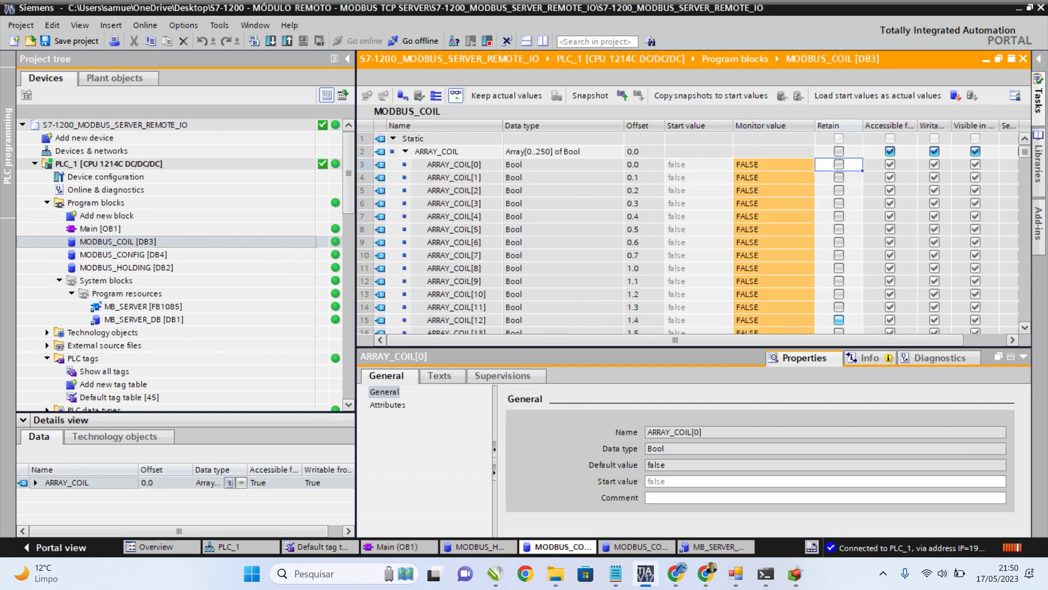
Place the E3 Studio window below the monitored coil values and write 1 to BOTAO, BOTAO2 and BOTAO3.
left_click(795, 574)
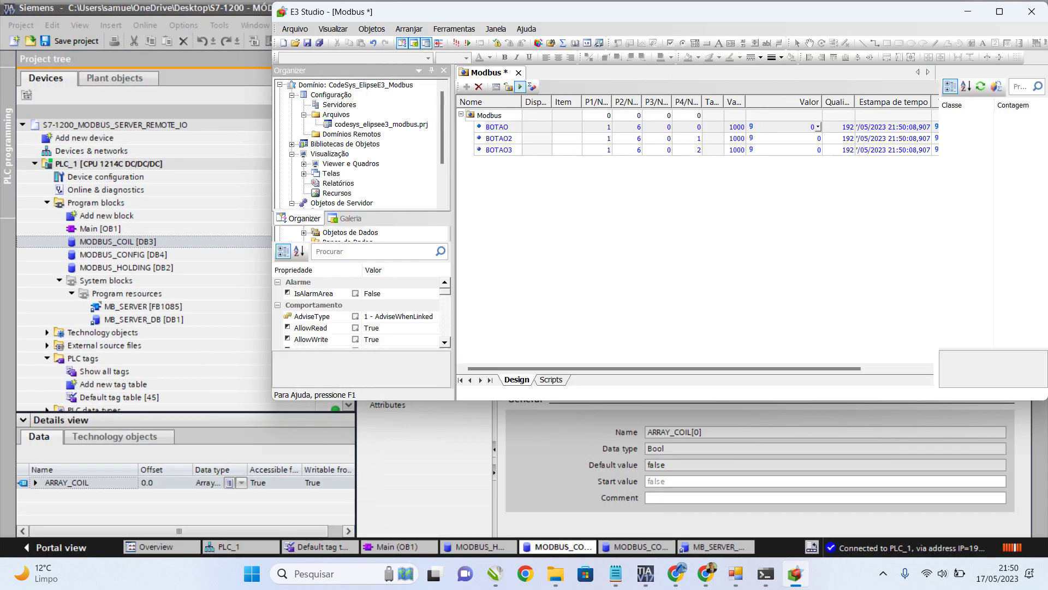
left_click_drag(355, 11, 379, 332)
left_click(808, 448)
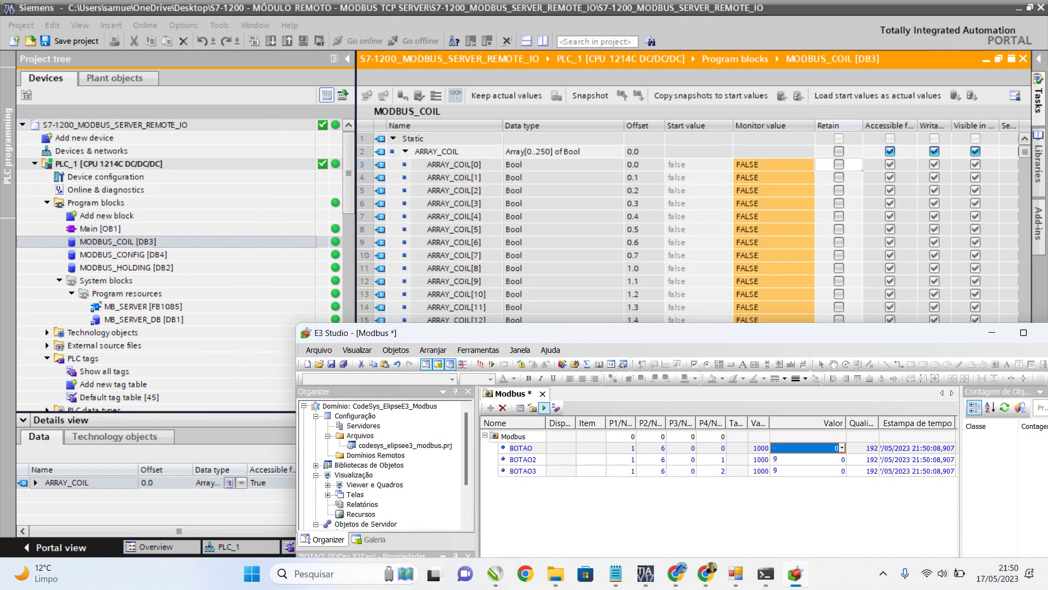
type("1")
key("Return")
left_click(808, 459)
type("1")
key("Return")
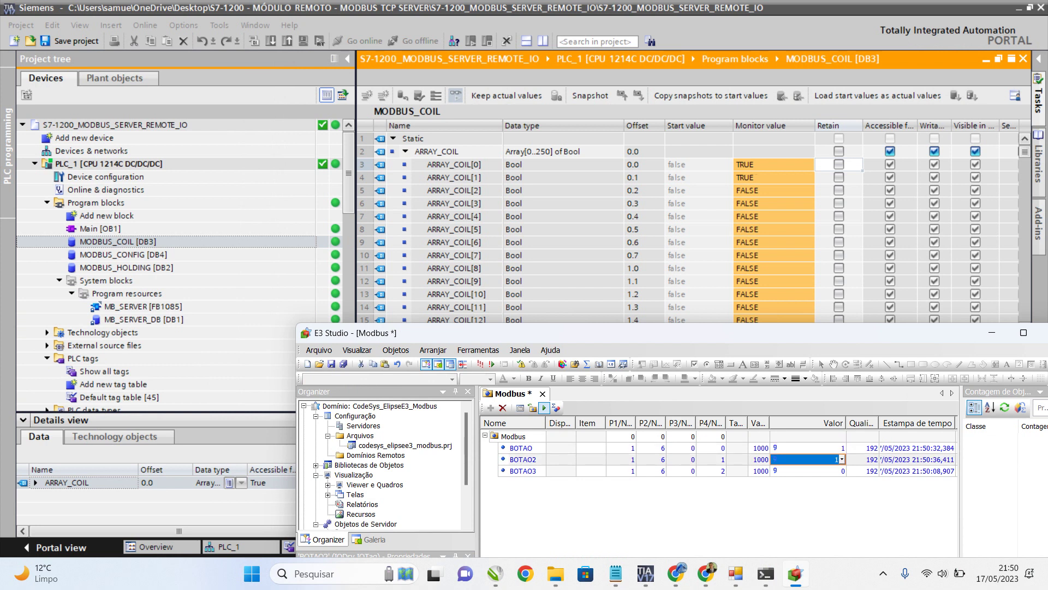
left_click(808, 470)
type("1")
key("Return")
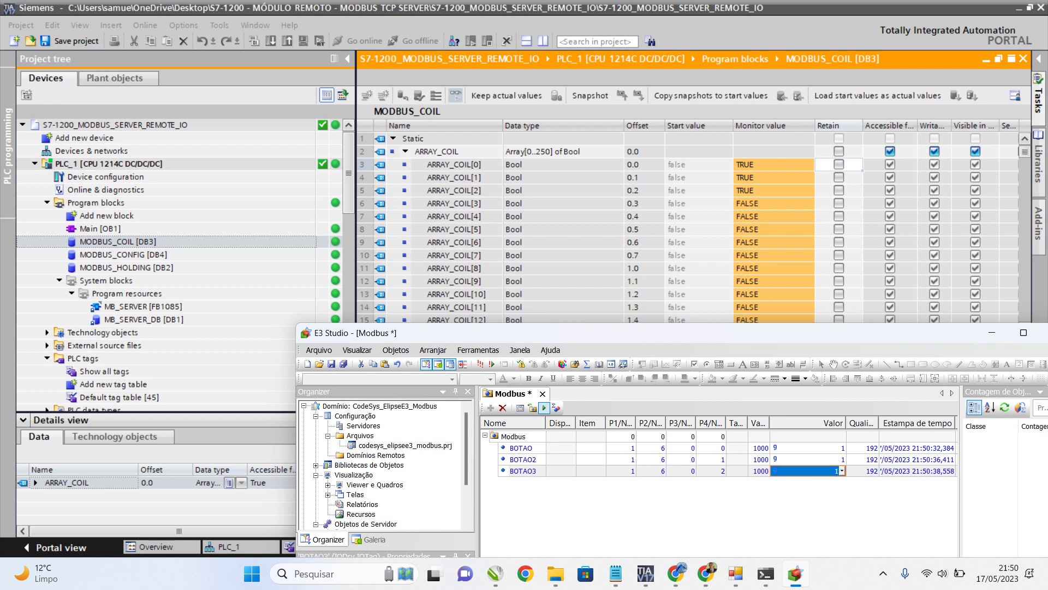
Write 0 to the BOTAO, BOTAO2 and BOTAO3 tags.
left_click(808, 448)
type("0")
key("Return")
left_click(808, 459)
type("0")
key("Return")
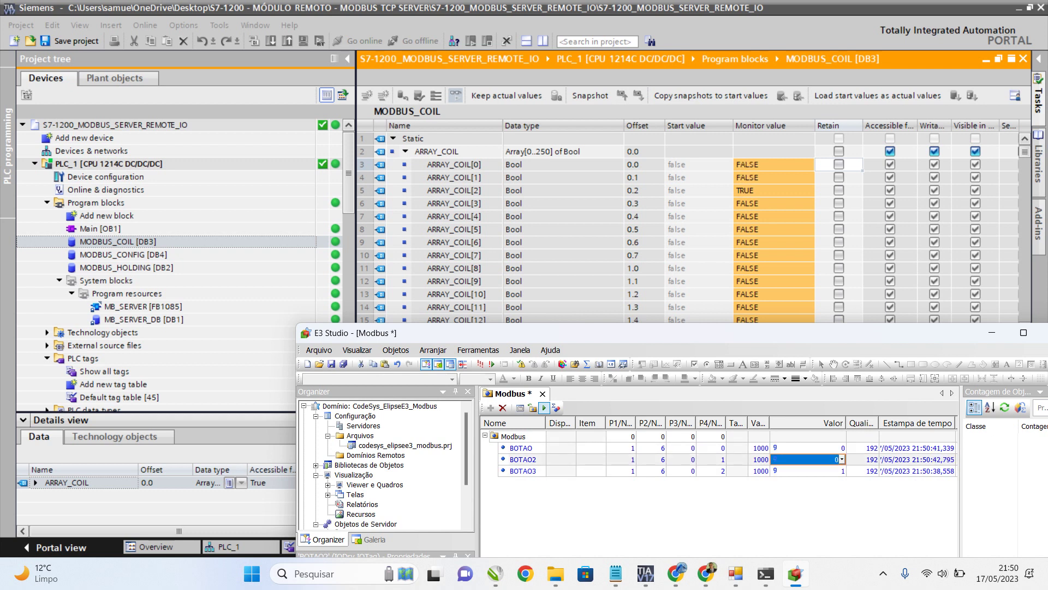
left_click(808, 471)
type("0")
key("Return")
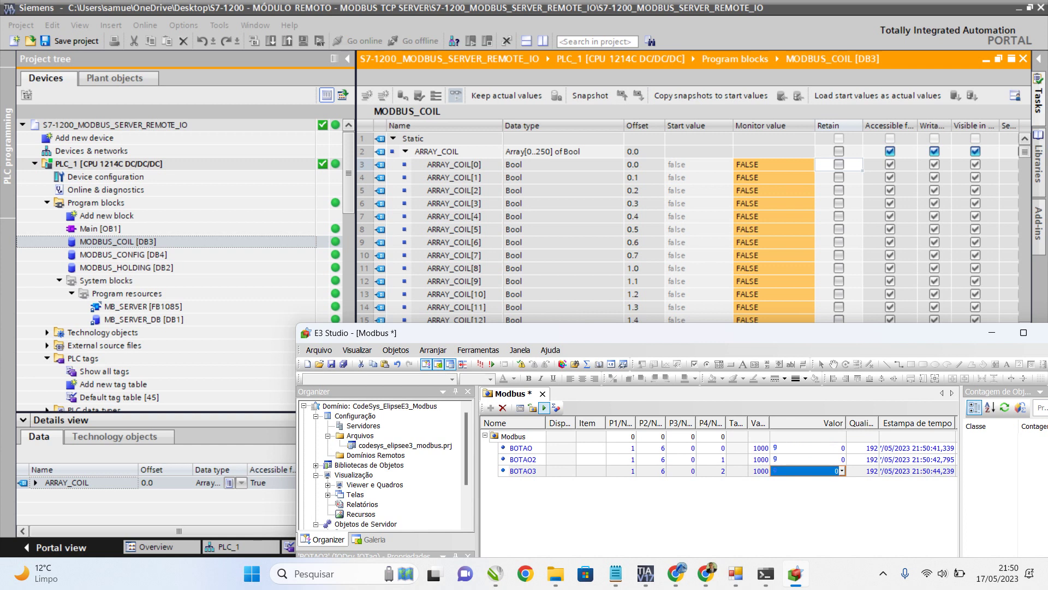
Stop the Modbus driver's communication in E3 Studio and close the program, saving all changes.
left_click(644, 190)
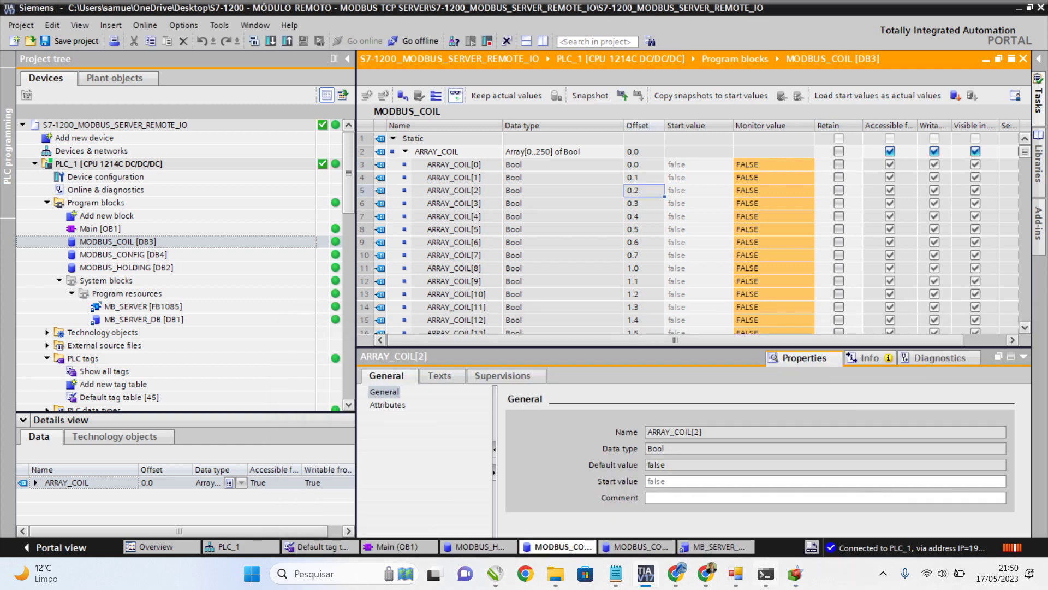
left_click(796, 574)
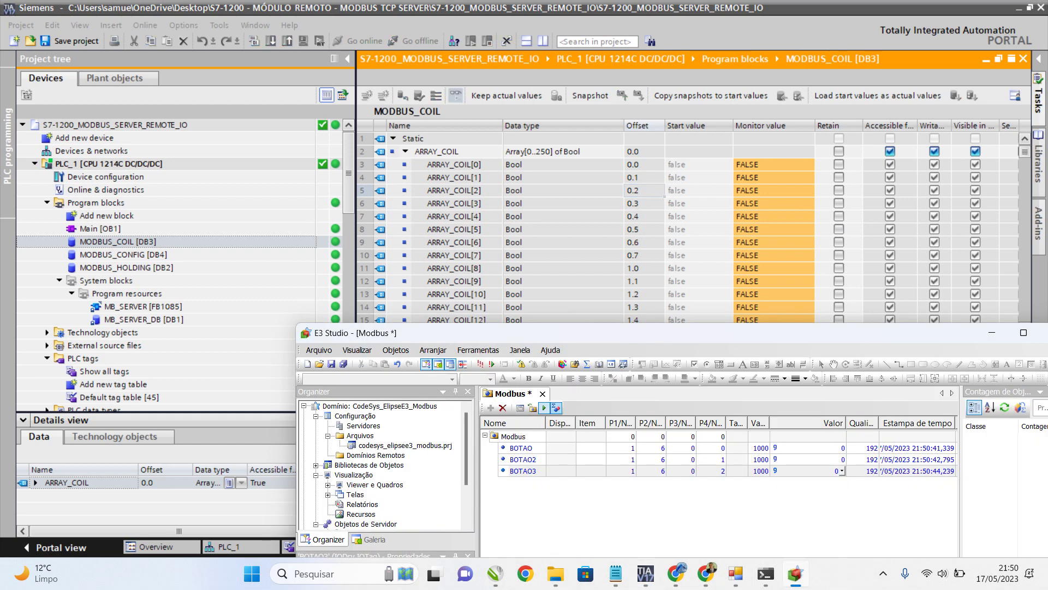
left_click(557, 408)
left_click(577, 470)
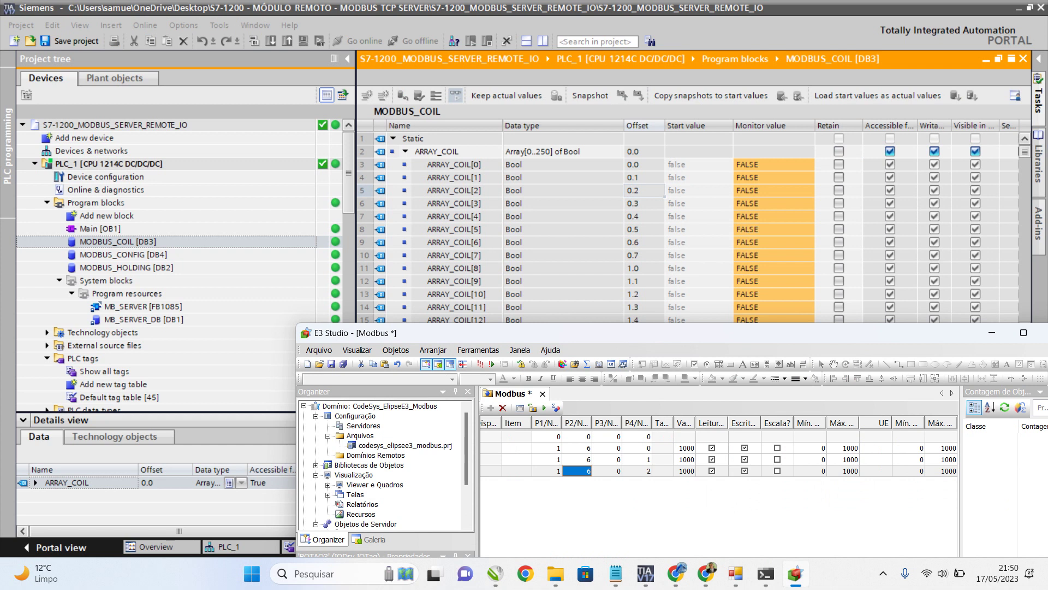
left_click_drag(545, 332, 401, 282)
left_click(911, 282)
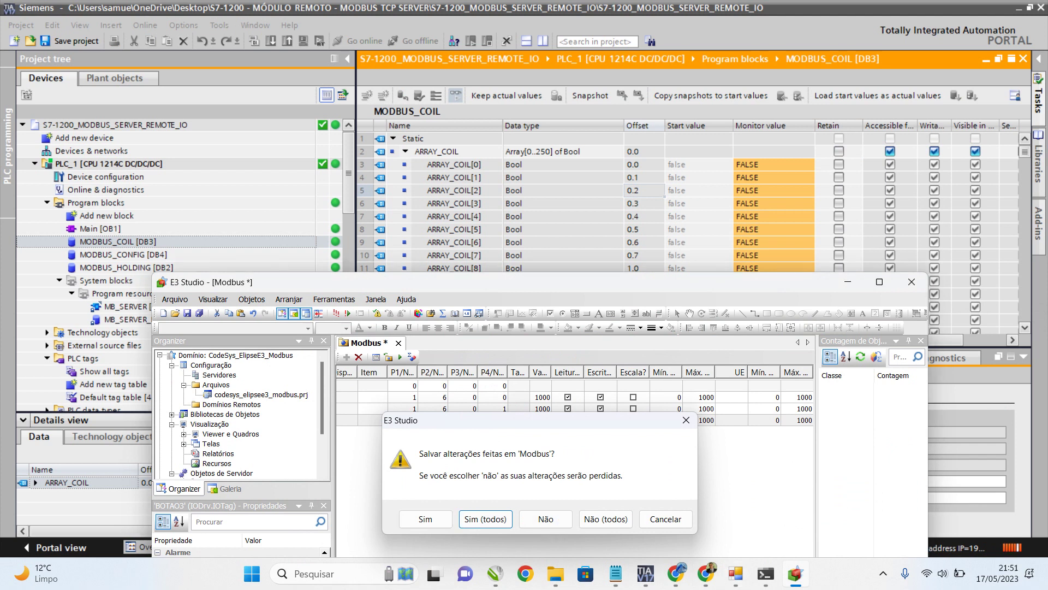
left_click(485, 518)
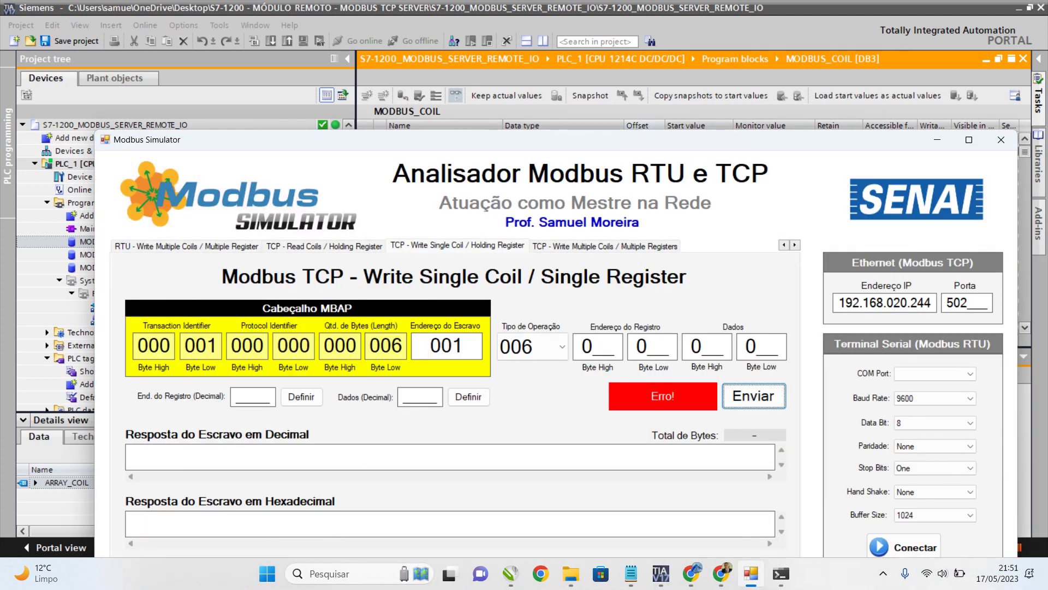
Try to send a Modbus TCP single-coil write with operation type 005, register address low byte 1 and data low byte 1.
left_click(526, 346)
left_click(519, 369)
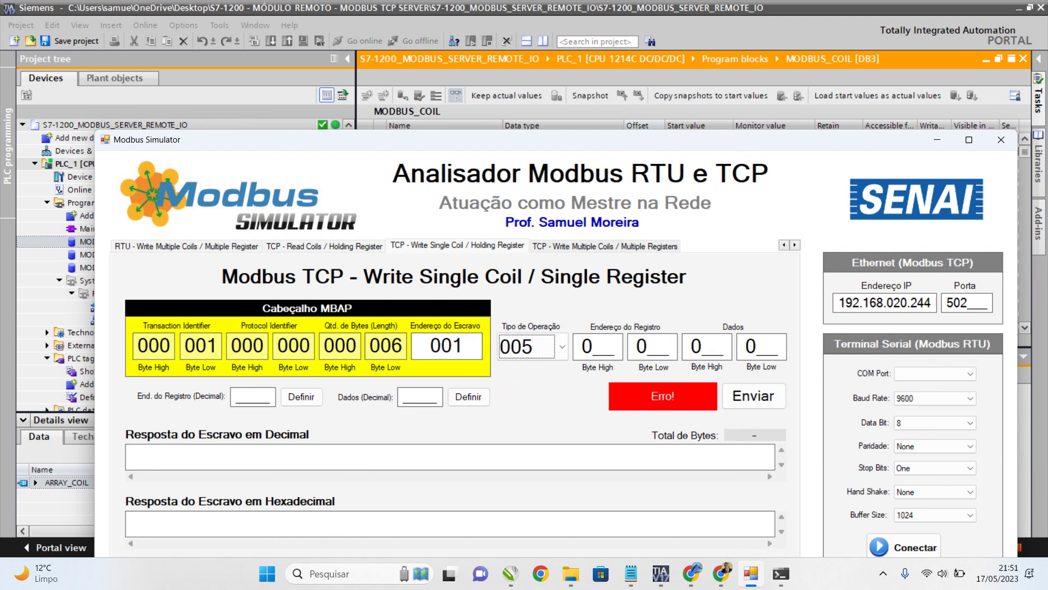
left_click(652, 346)
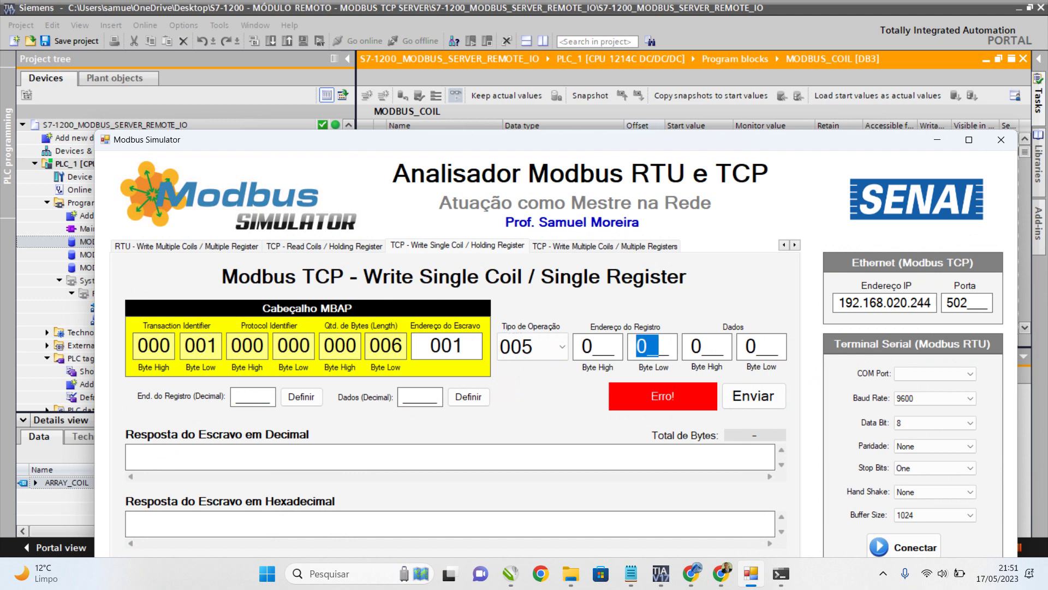
type("1")
key("Tab")
key("Tab")
type("1")
key("Tab")
key("Return")
key("Return")
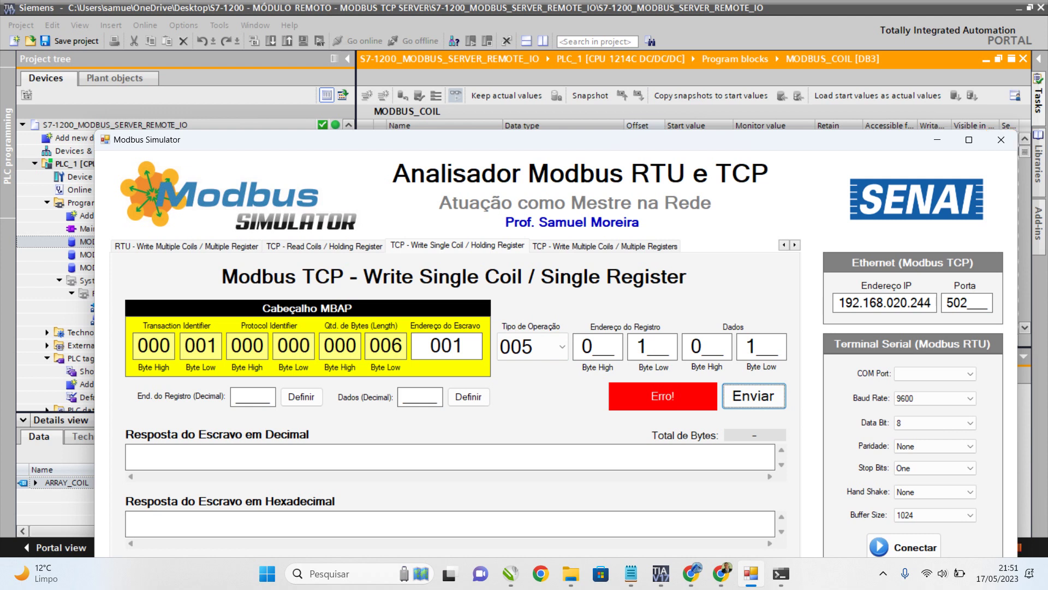
left_click_drag(466, 345, 429, 345)
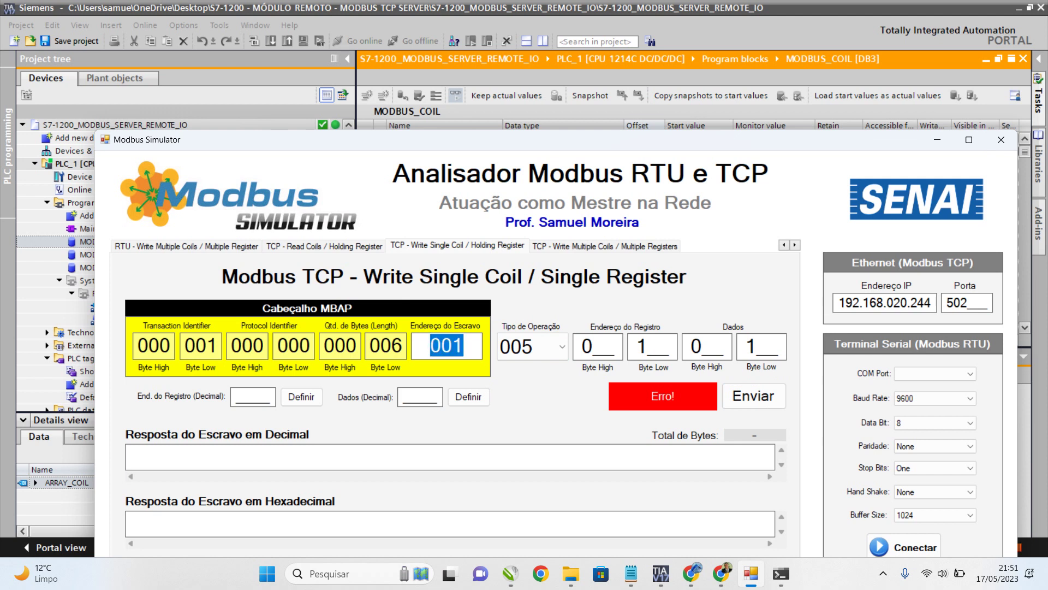
double_click(154, 346)
double_click(154, 345)
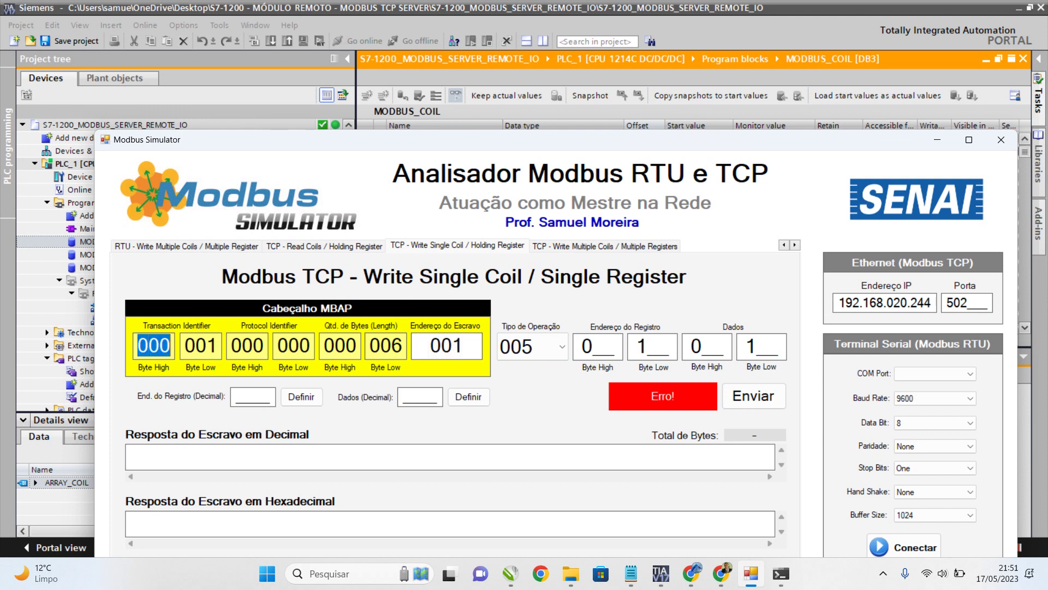
double_click(385, 345)
double_click(310, 346)
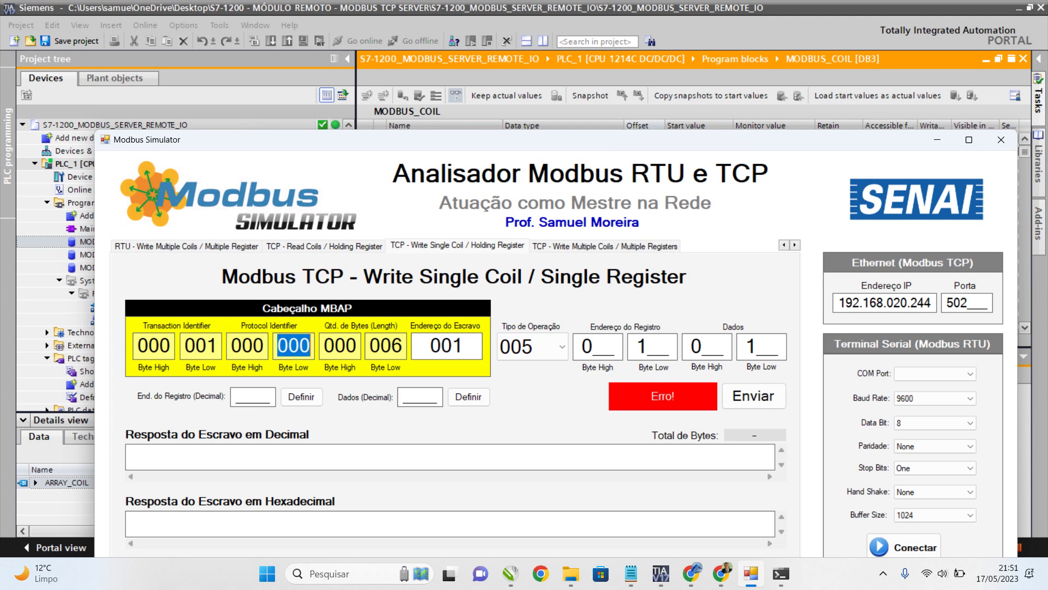
double_click(218, 345)
left_click(149, 346)
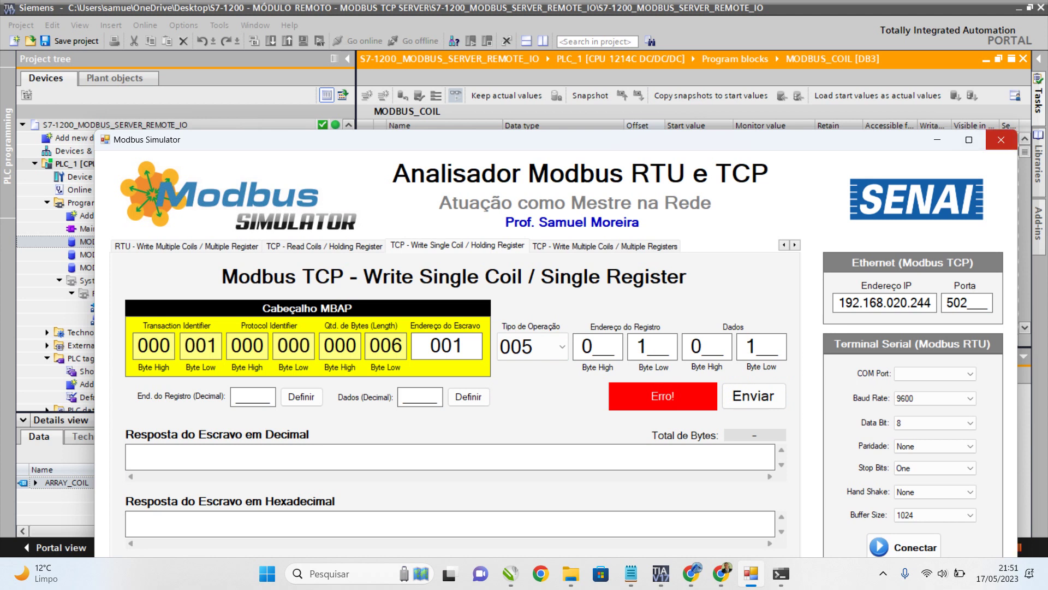
Close Modbus Simulator and take the TIA Portal project offline from PLC_1.
key("alt+F4")
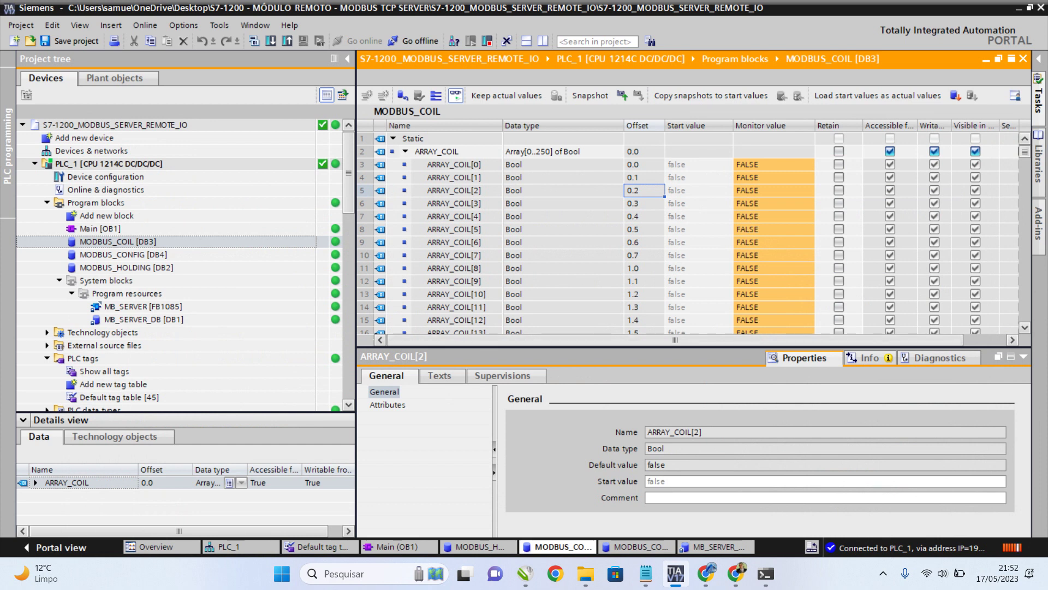
left_click(415, 40)
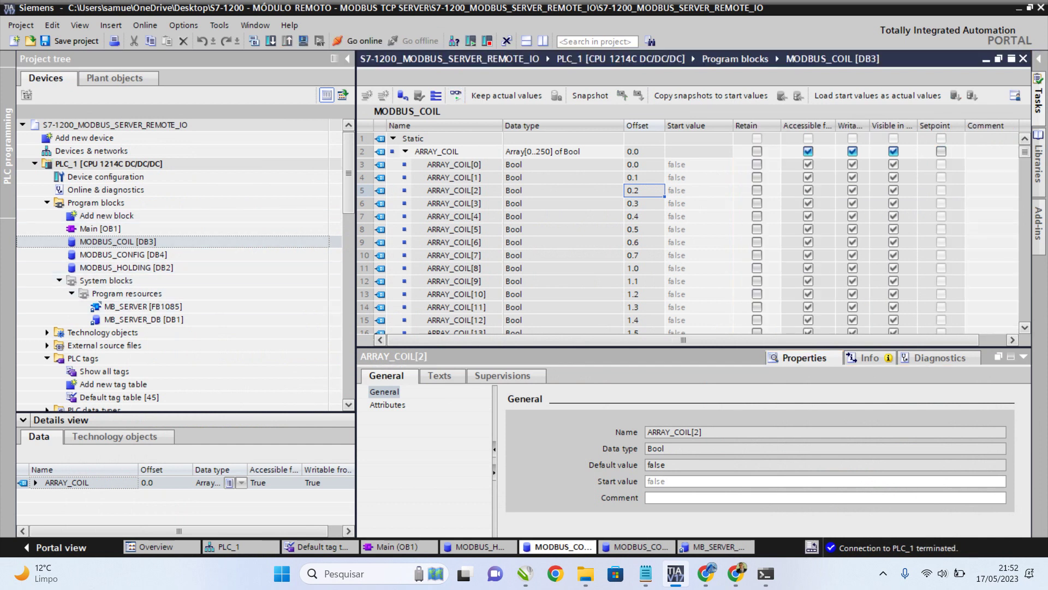
Open Main [OB1] and add a normally open contact for "MODBUS_COIL".ARRAY_COIL[0] to the empty Network 2.
left_click(100, 228)
double_click(100, 228)
scroll(546, 240, "down", 3)
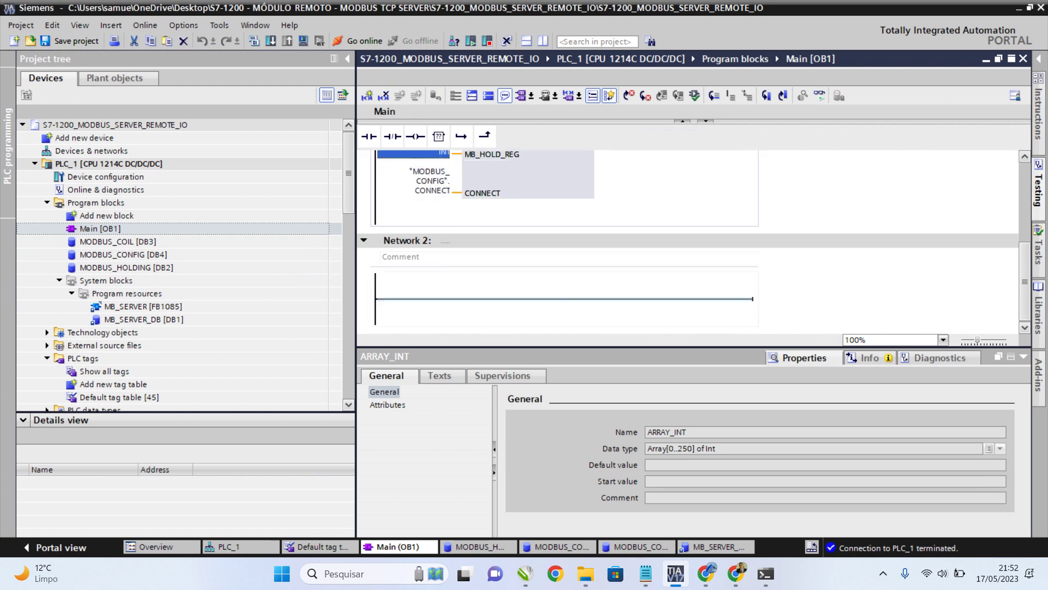
left_click(562, 298)
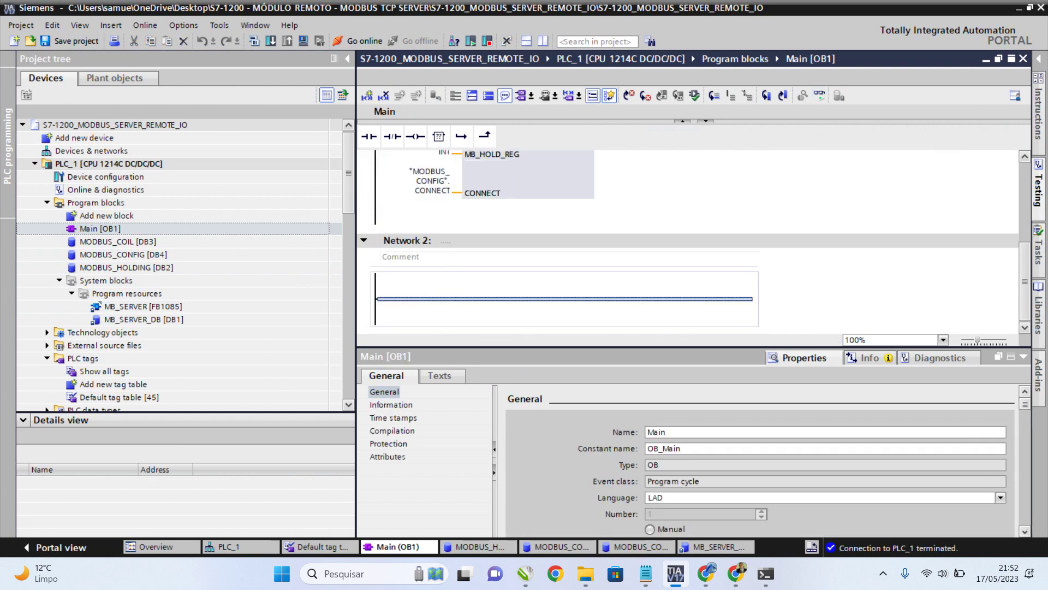
left_click(369, 136)
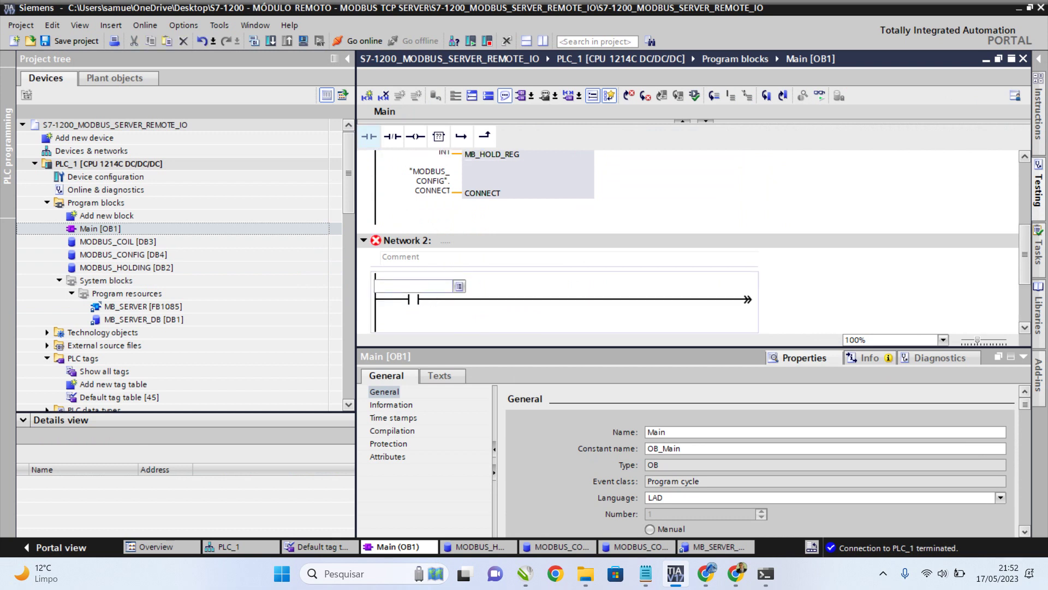
type("ARRA")
key("ctrl+a")
type("MODB")
key("Return")
type(".")
key("Return")
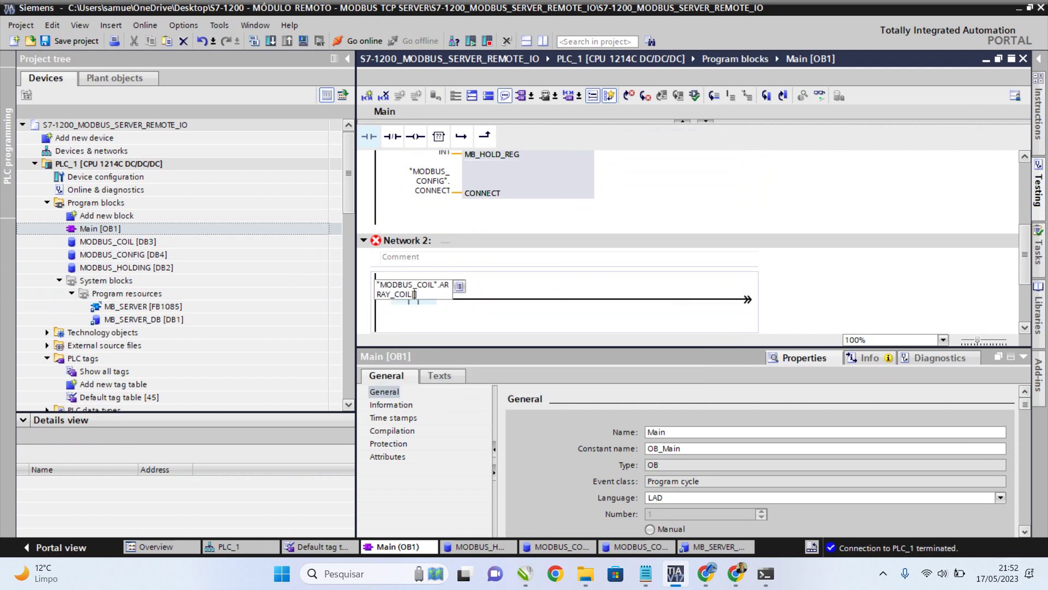
key("Return")
key("Return")
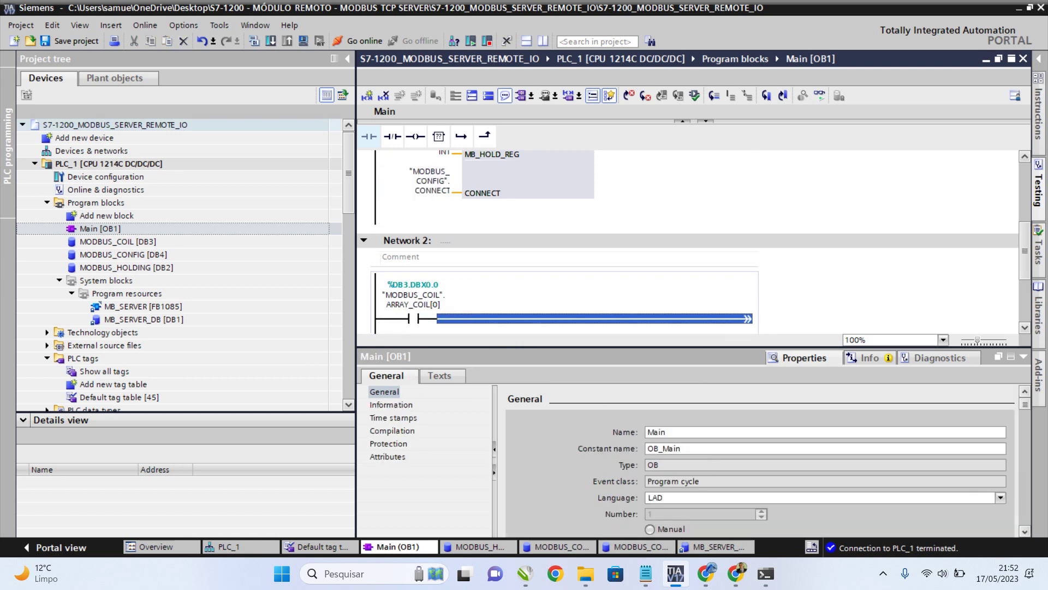
Add an output coil assigned to the tag Q00 at the end of the Network 2 rung.
left_click(416, 136)
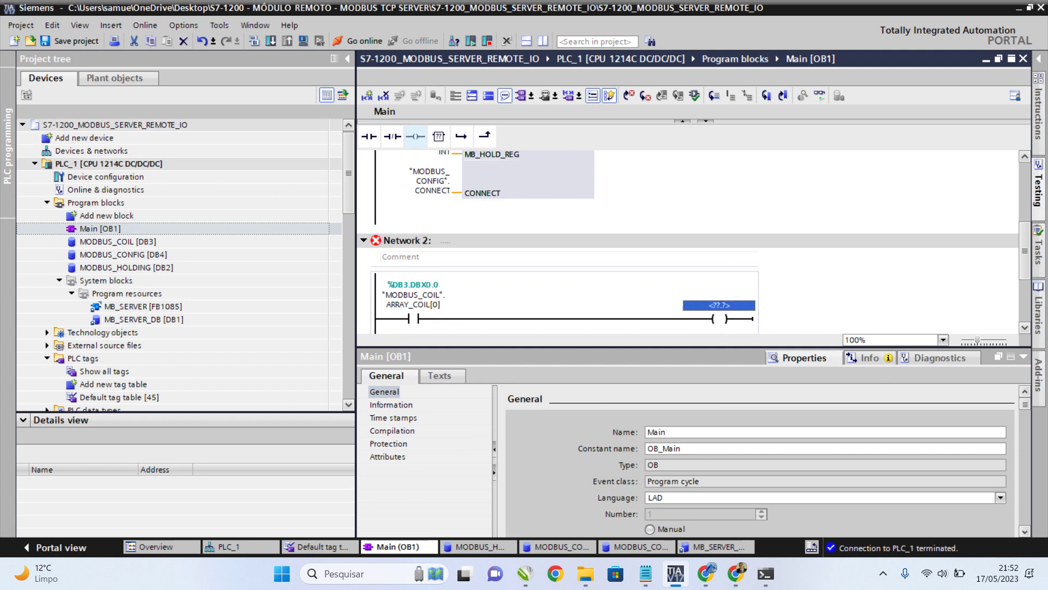
type("Q00")
key("Return")
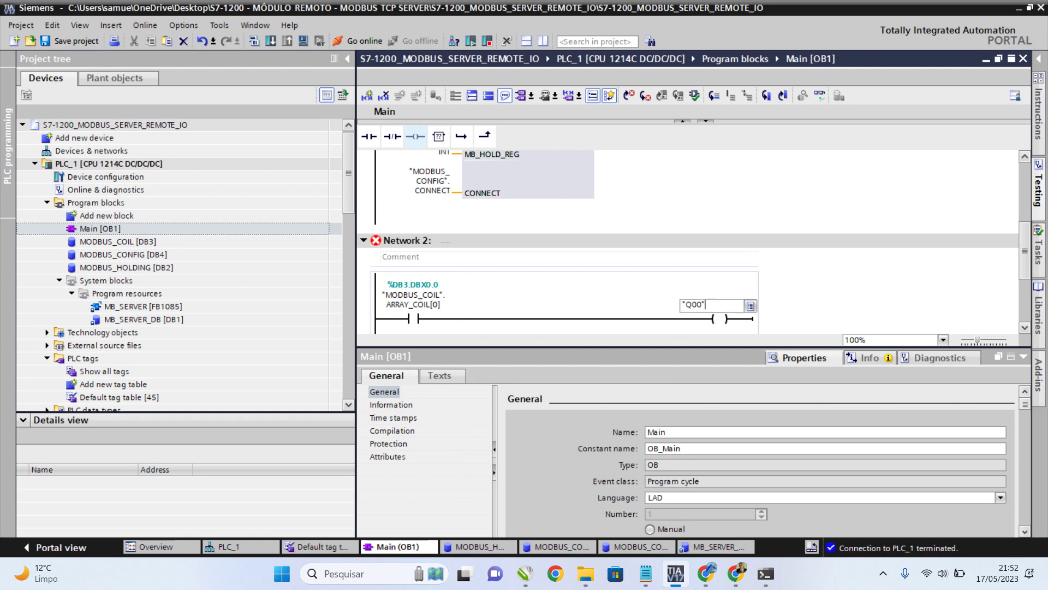
left_click(719, 222)
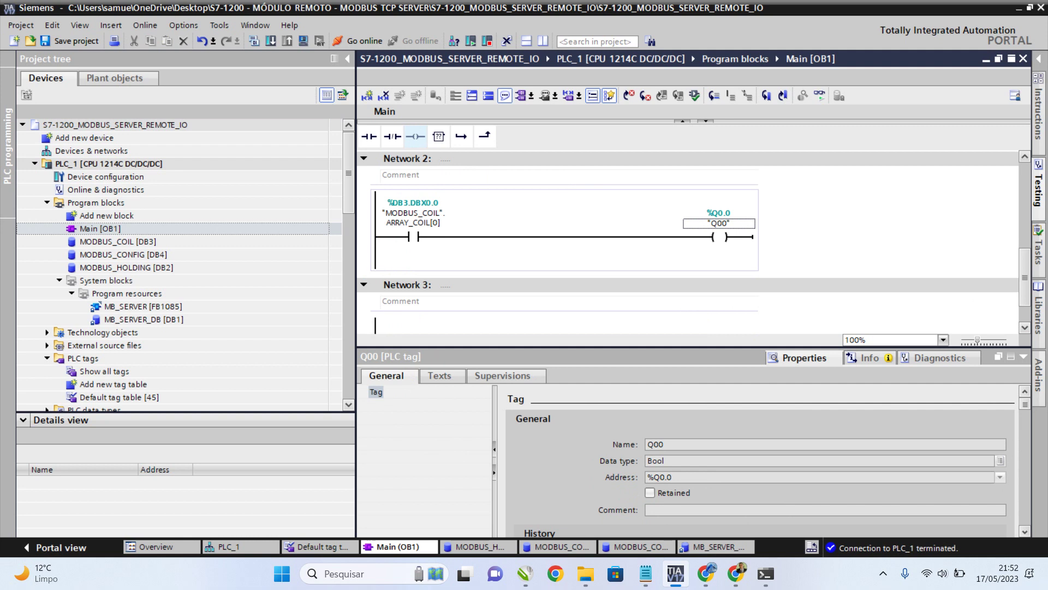
Delete the empty Network 3 from the Main block.
left_click(445, 159)
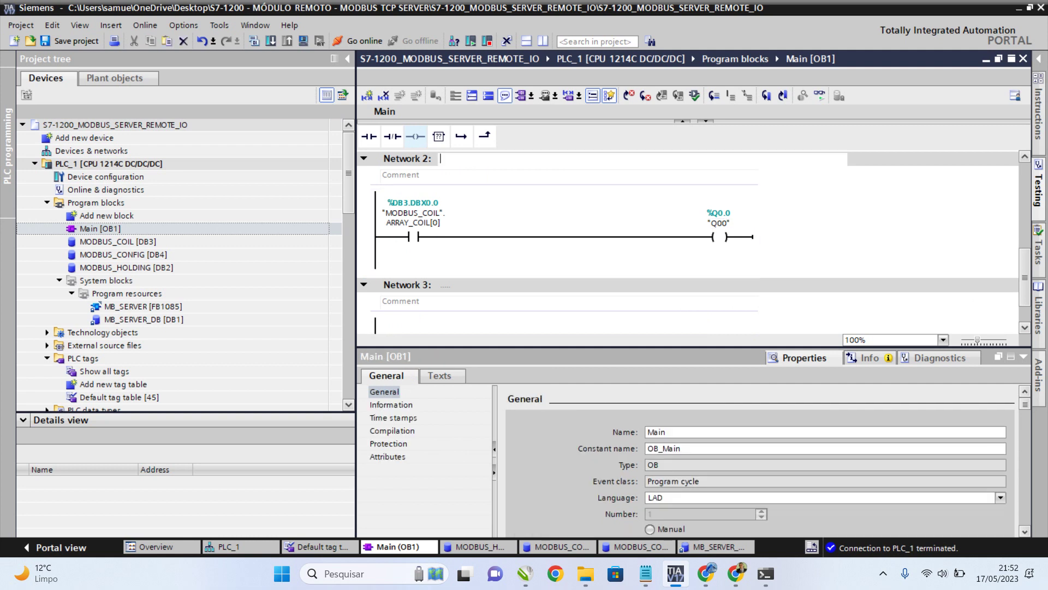
left_click(446, 285)
right_click(421, 285)
left_click(447, 407)
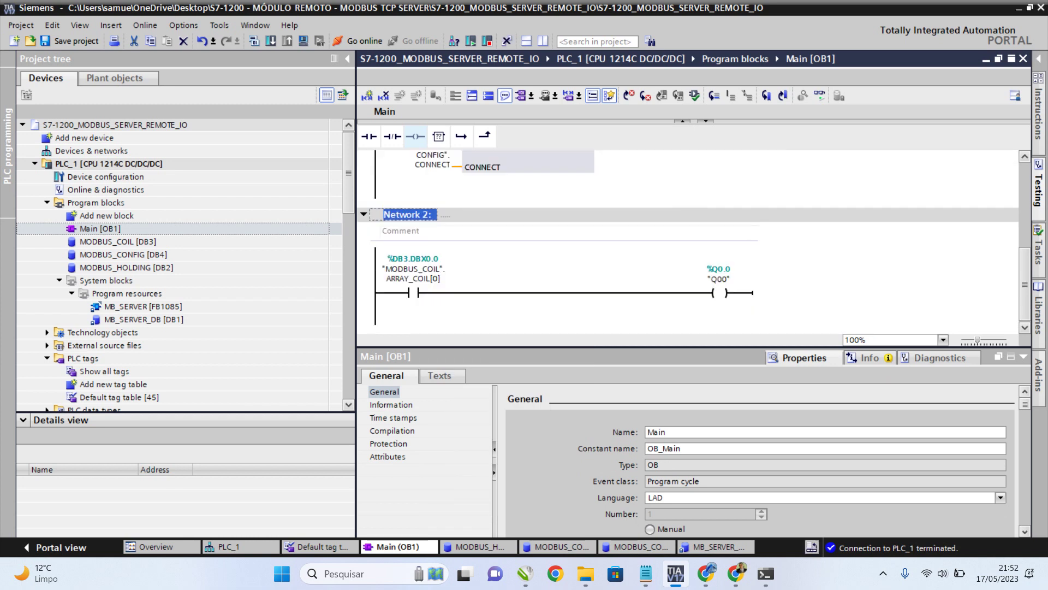
Title Network 2 as Q00 and collapse it.
left_click(445, 214)
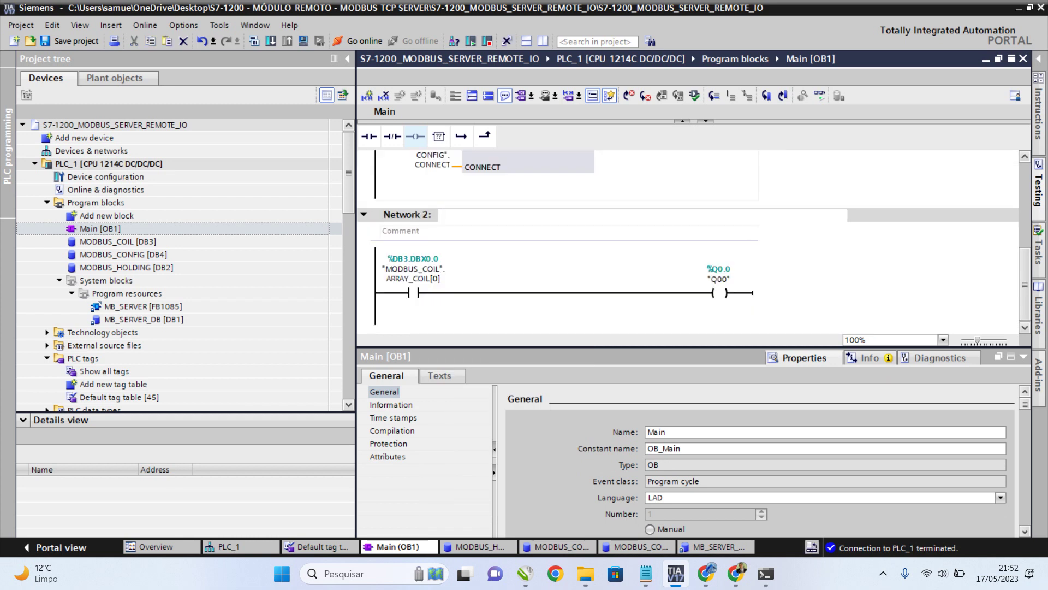
type("Q00")
key("Return")
left_click(363, 214)
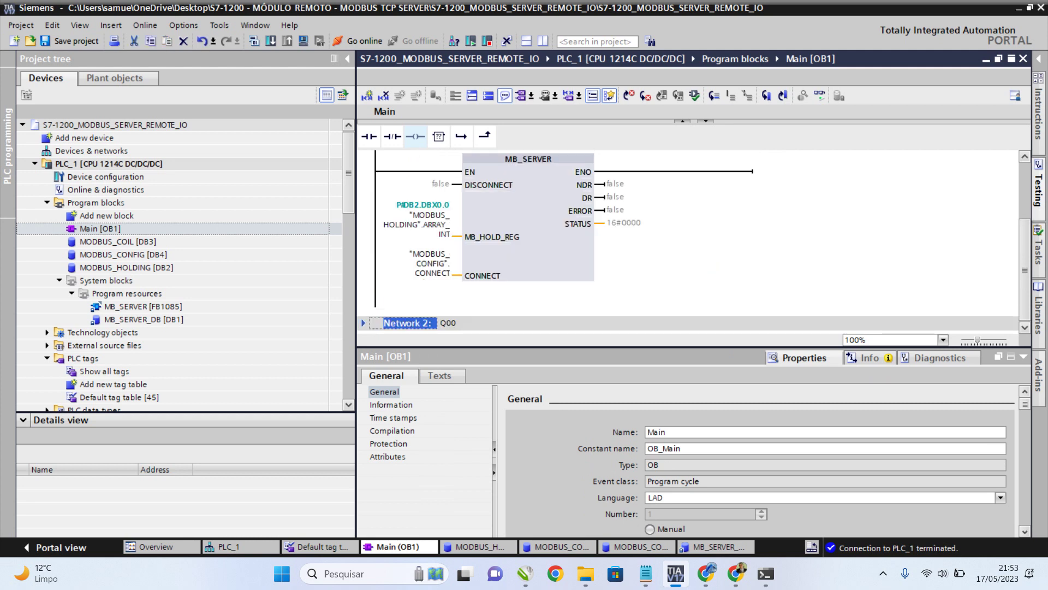
Copy Network 2 and paste it below to create Networks 3, 4 and 5.
left_click(407, 322)
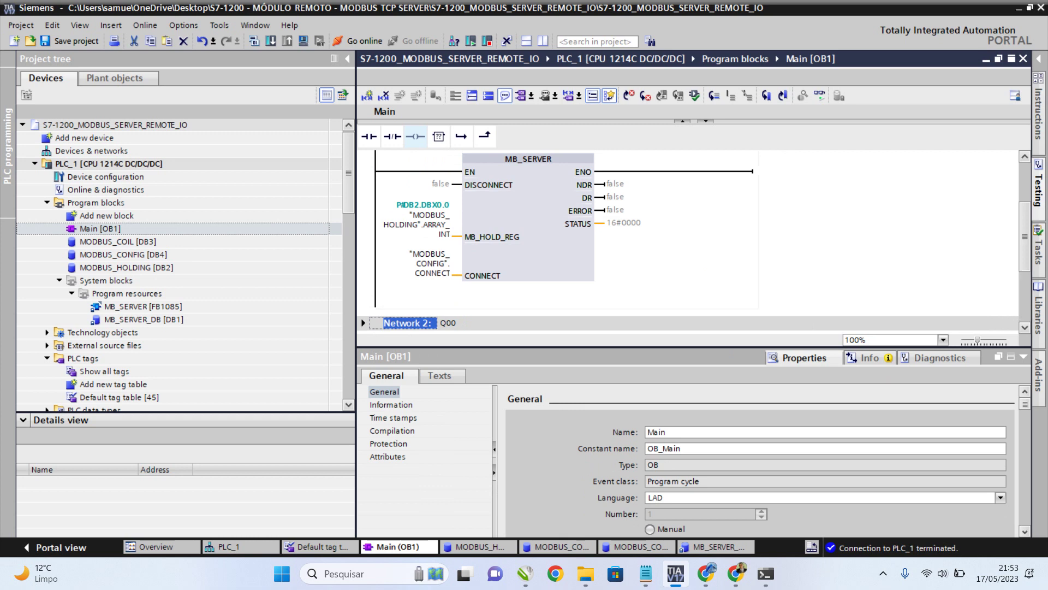
key("Down")
key("Down")
key("Down")
key("Down")
key("Down")
key("Down")
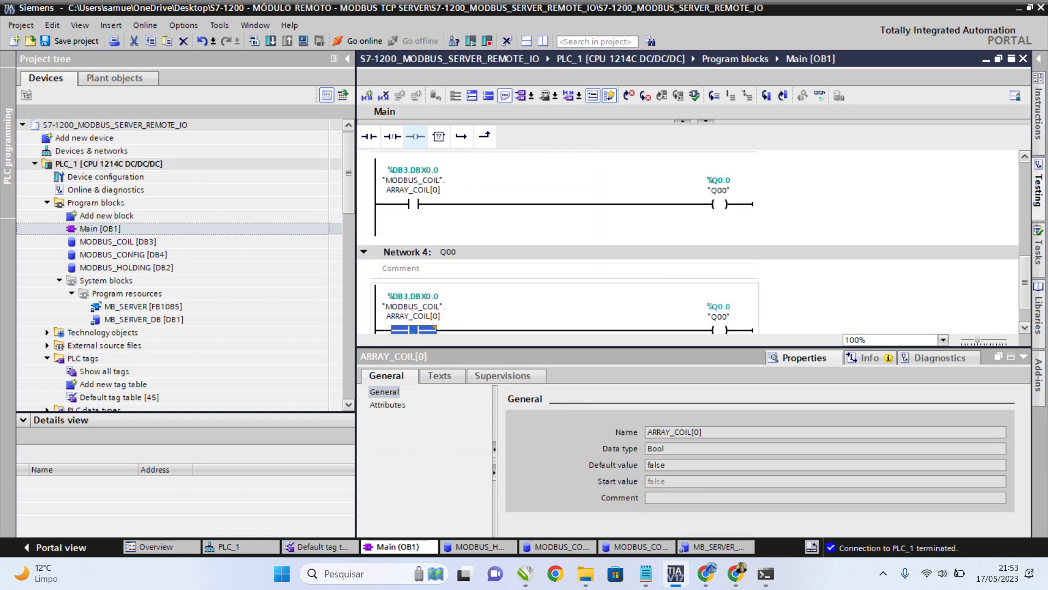
Collapse the pasted Networks 3, 4 and 5.
scroll(687, 241, "up", 2)
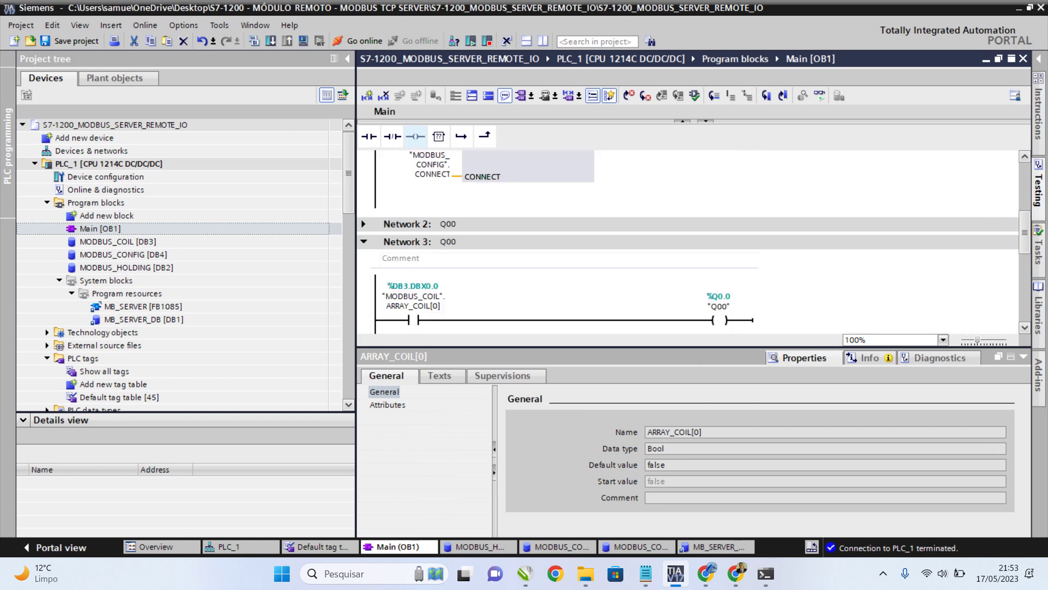
left_click(364, 241)
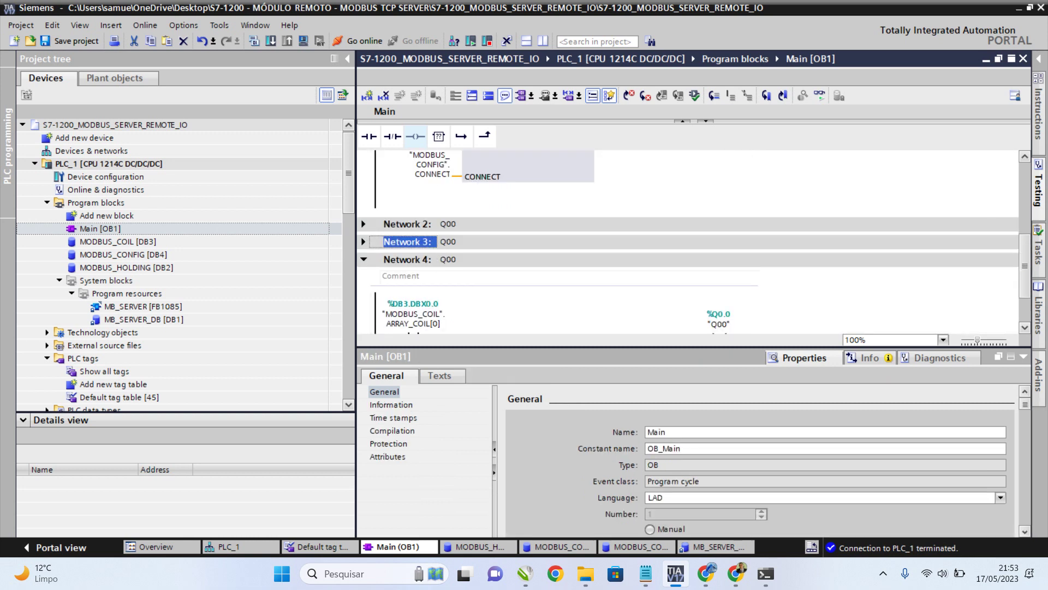
left_click(364, 259)
left_click(407, 277)
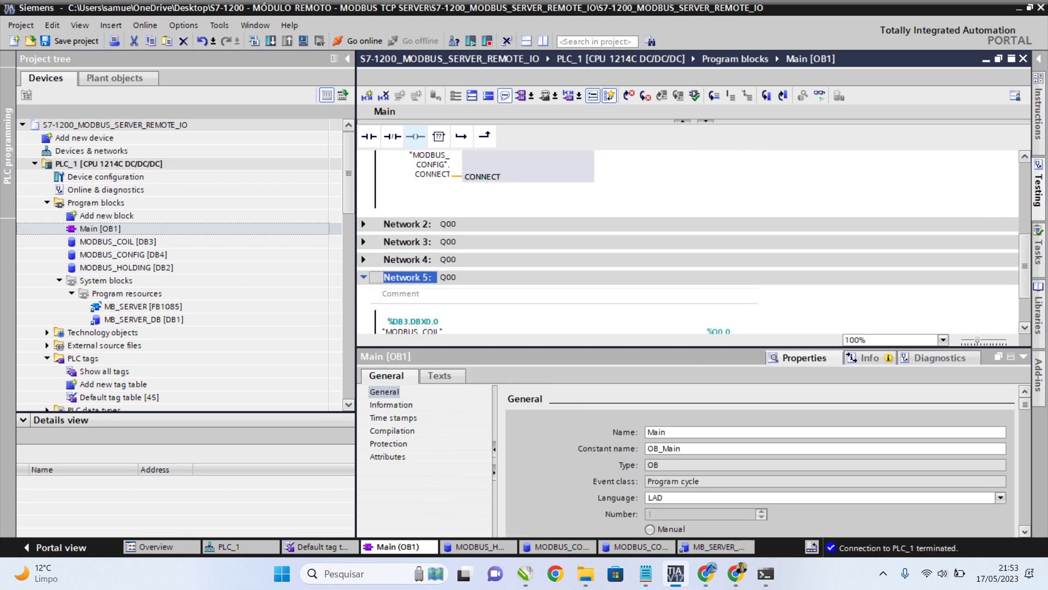
left_click(364, 277)
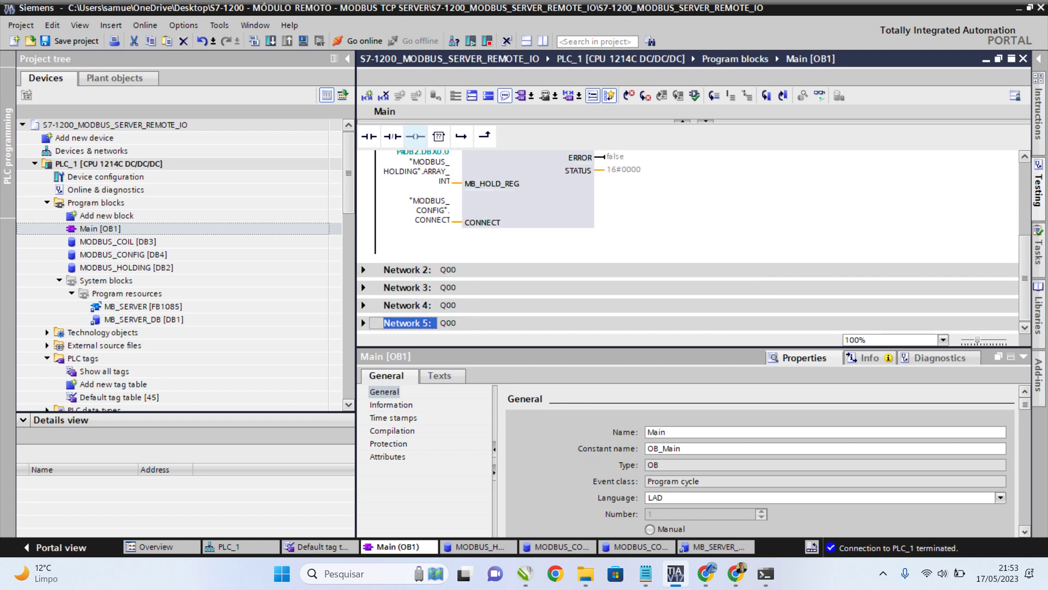
Retitle Networks 3, 4 and 5 as Q01, Q02 and Q03.
left_click(444, 287)
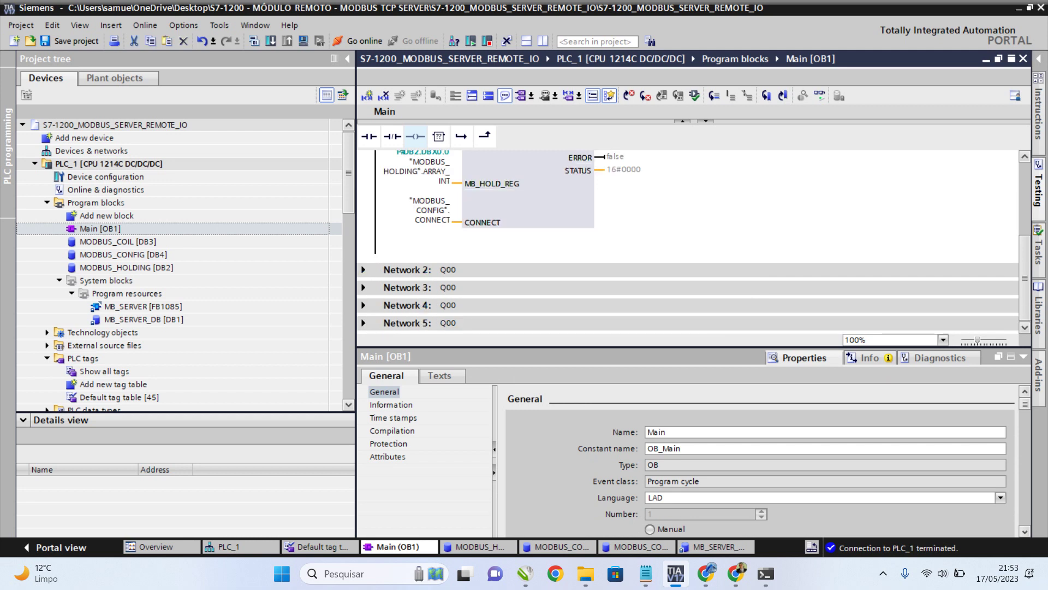
key("End")
key("shift+Left")
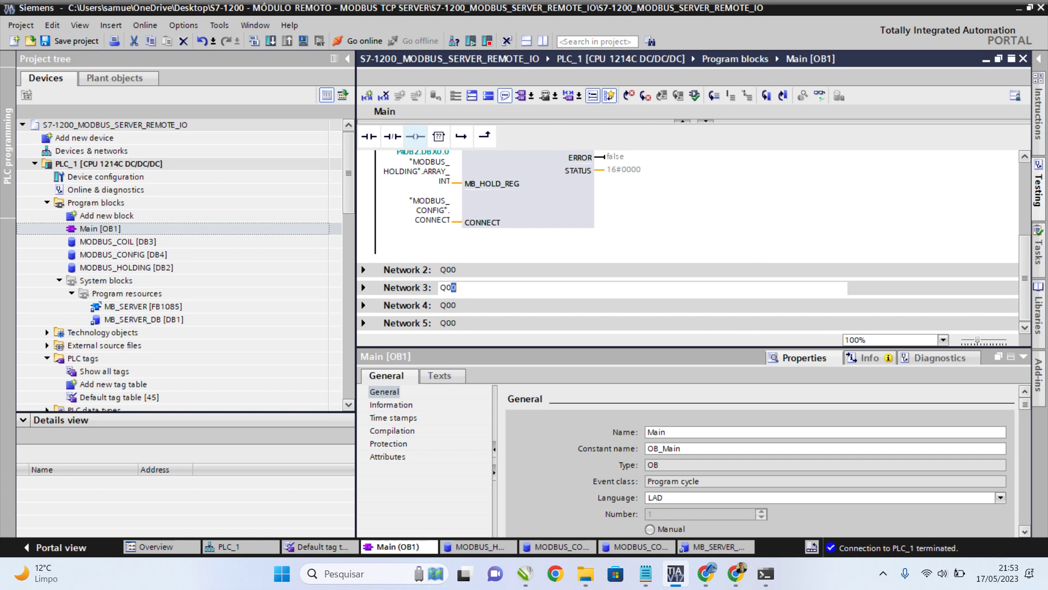
type("1")
key("Down")
key("shift+Left")
type("2")
key("Down")
key("End")
key("shift+Left")
type("3")
key("Return")
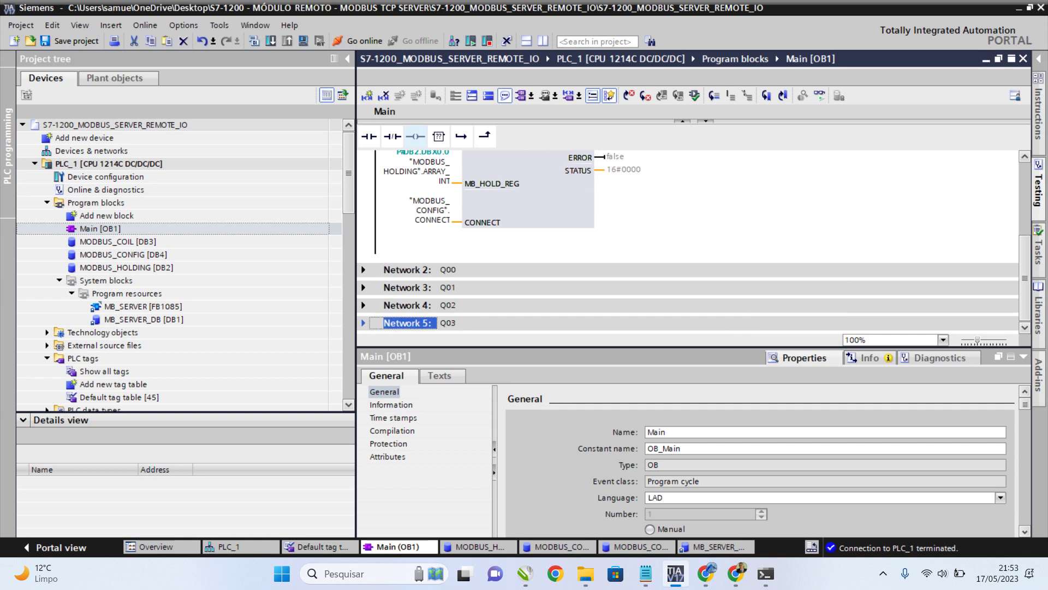
Paste another copy of the coil network below Network 5 and title it Q04.
key("ctrl+v")
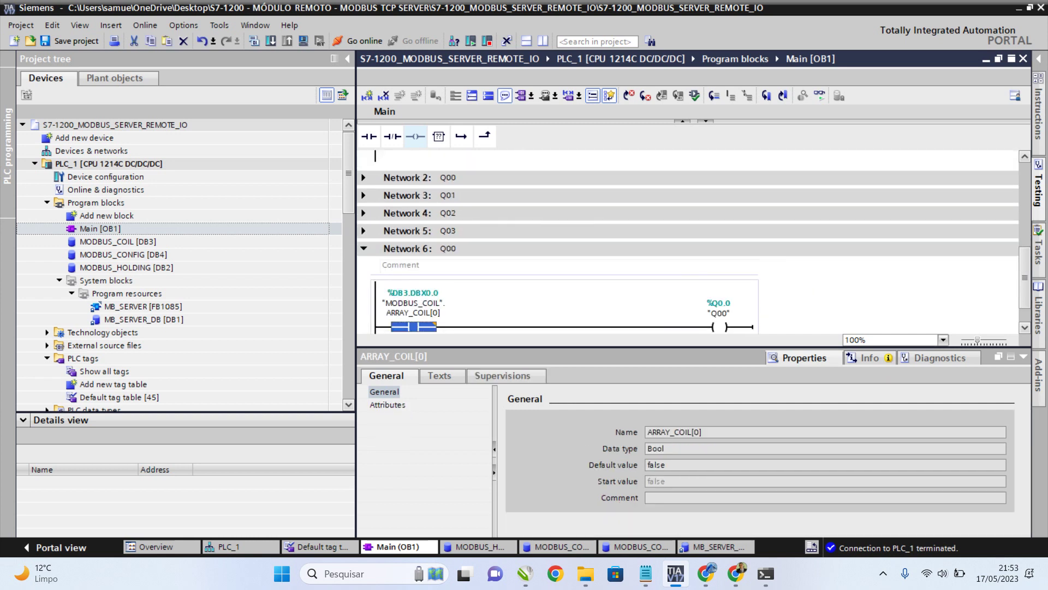
left_click(452, 249)
key("shift+Left")
type("4")
key("Return")
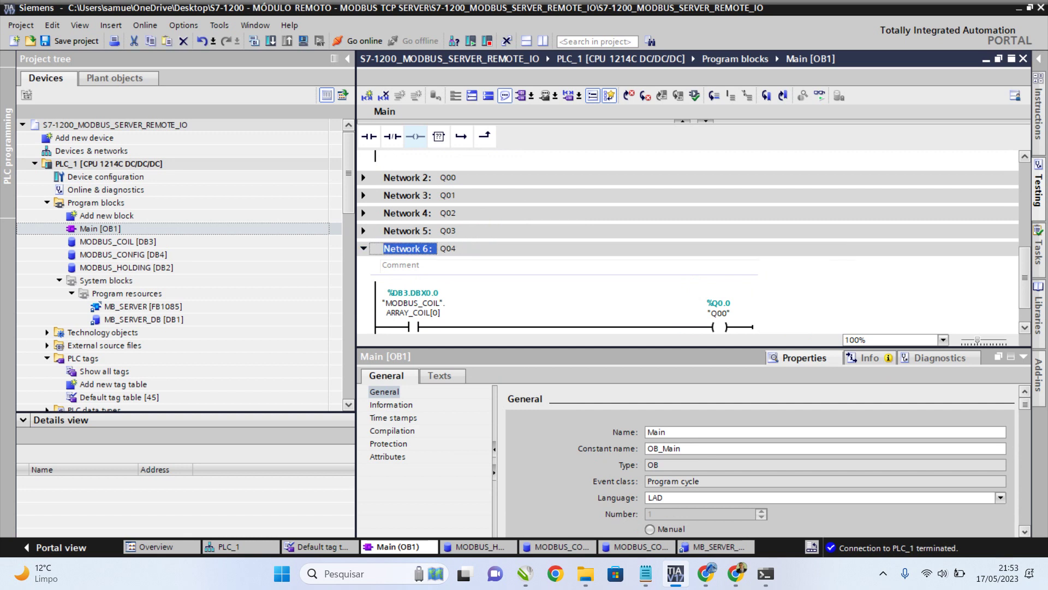
Paste several more copies of the Q00 coil network below Network 6.
key("ctrl+v")
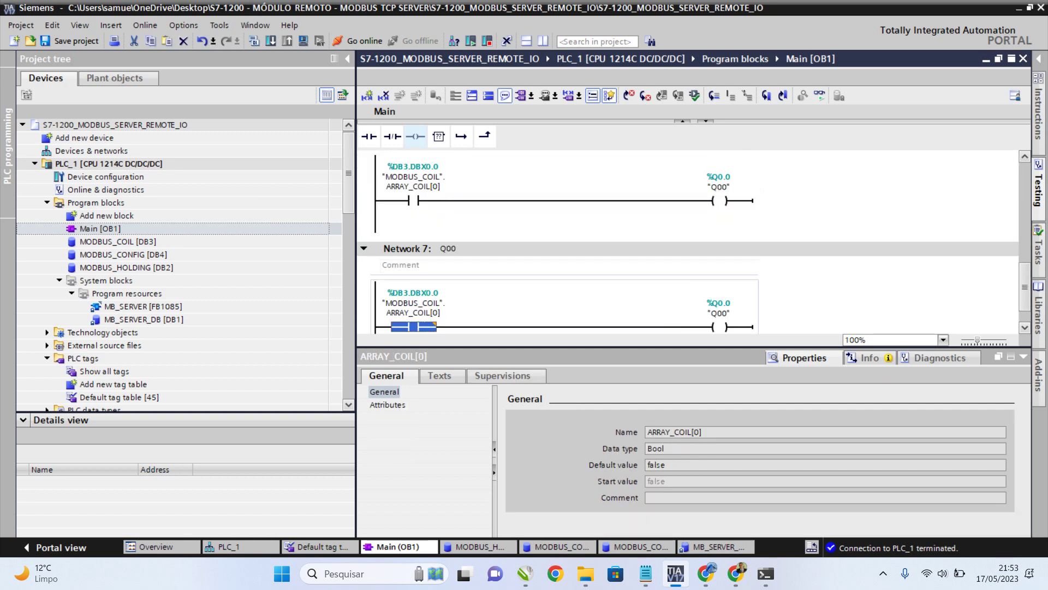
key("ctrl+v")
key("ctrl+v")
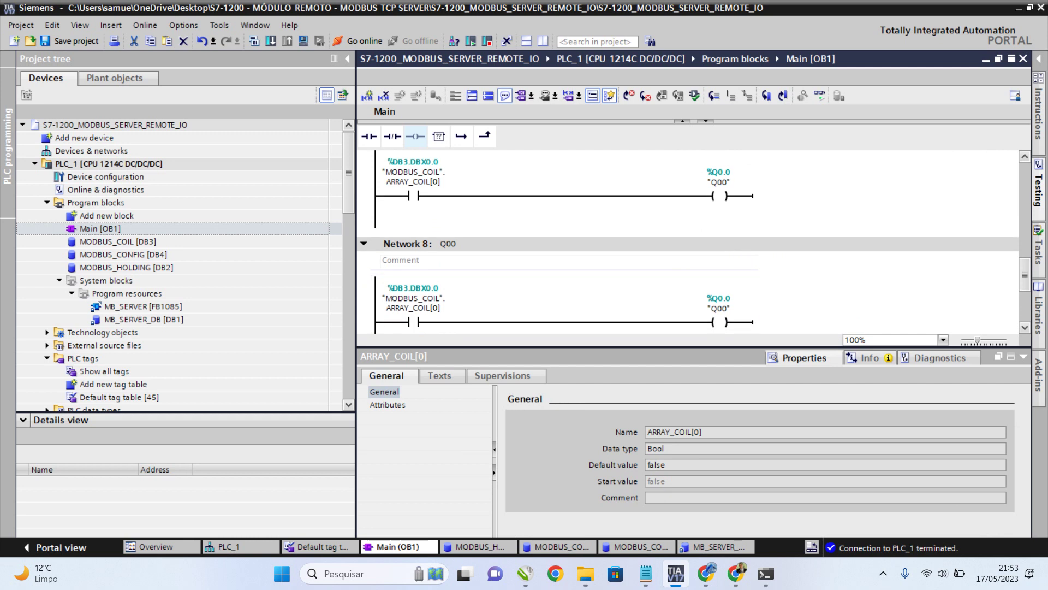
key("ctrl+v")
scroll(688, 240, "up", 15)
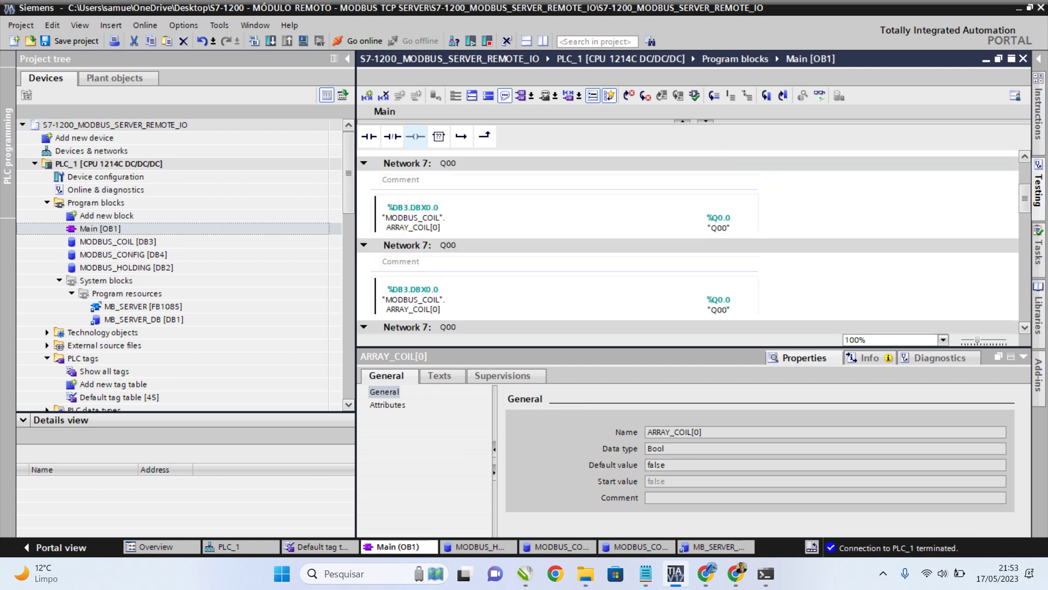
Collapse Network 6 and retitle Network 7 as Q05.
scroll(688, 240, "up", 2)
scroll(688, 241, "down", 6)
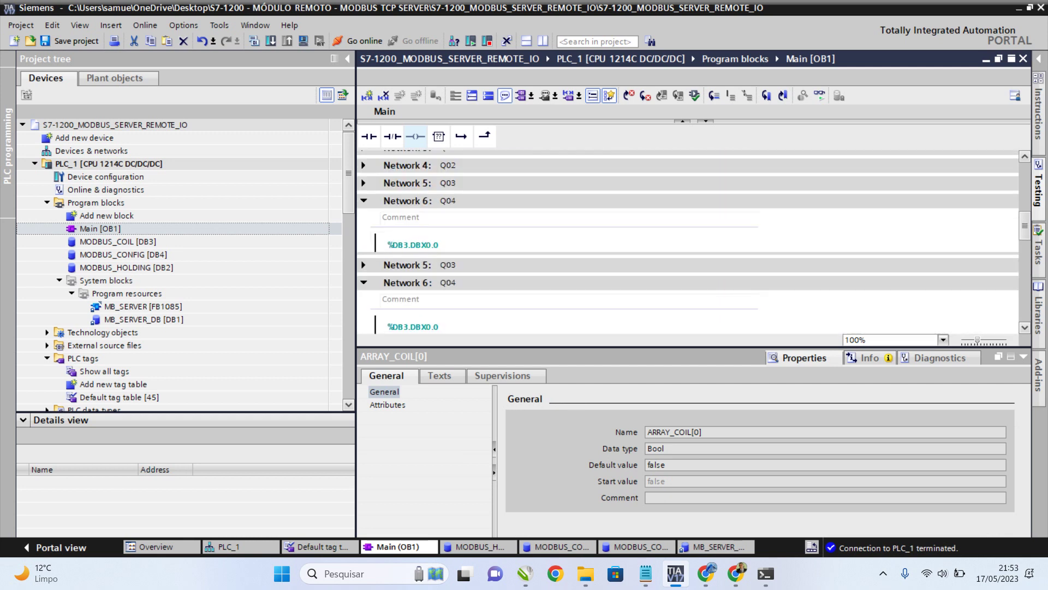
left_click(364, 201)
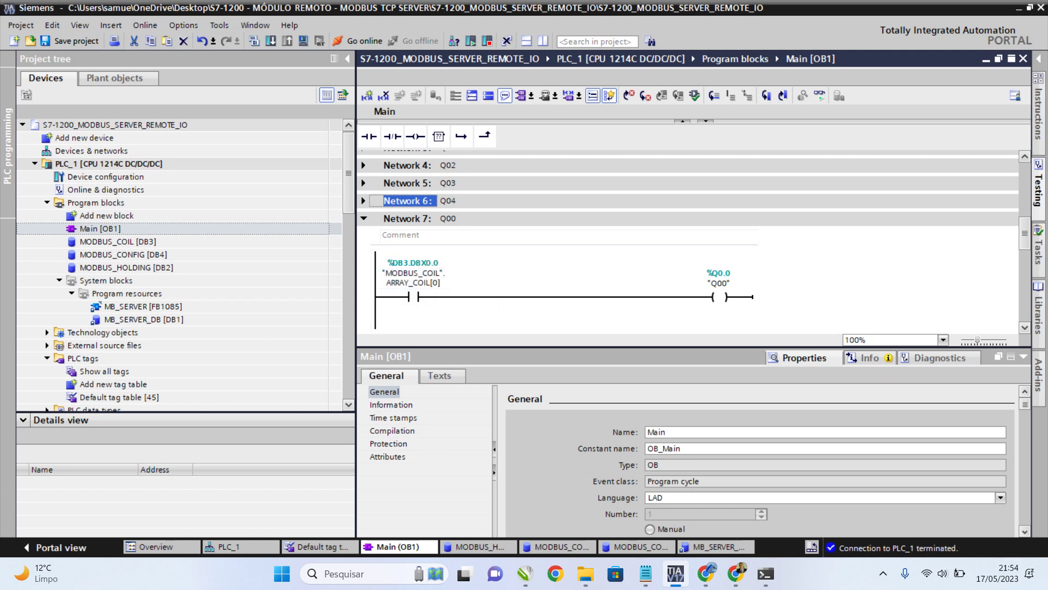
left_click(452, 218)
key("BackSpace")
type("0")
key("Return")
scroll(688, 241, "down", 3)
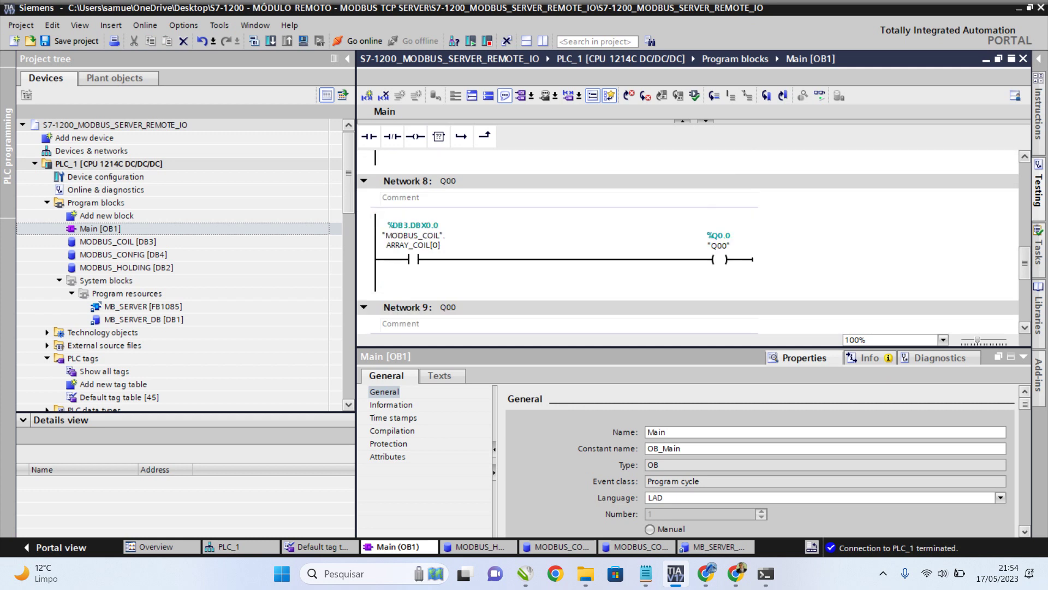
Retitle Network 8 as Q06 and Network 9 as Q07.
scroll(688, 241, "up", 2)
scroll(688, 240, "down", 2)
left_click(452, 263)
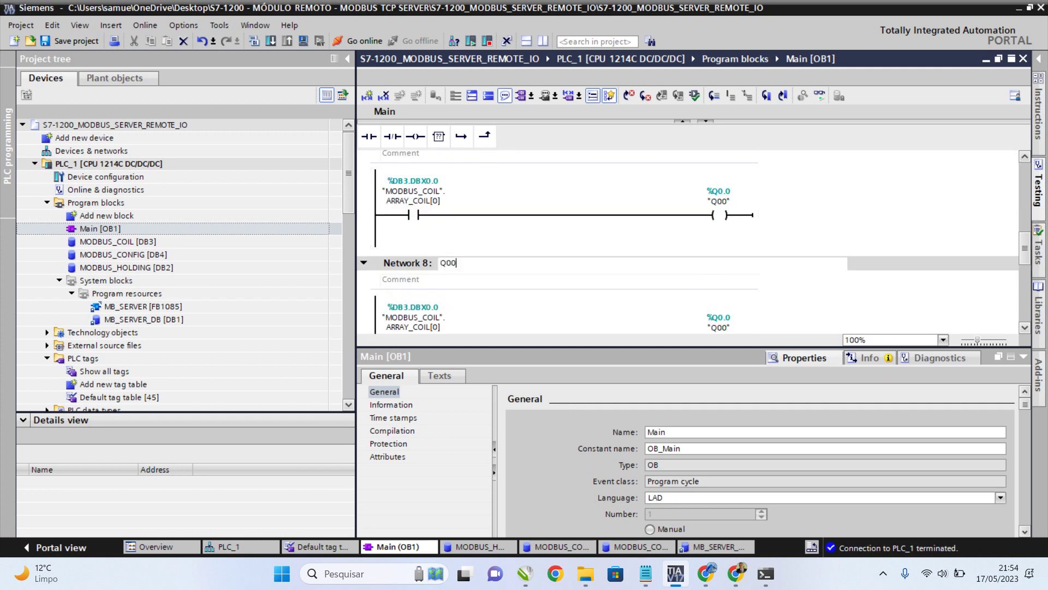
key("BackSpace")
type("6")
key("Return")
scroll(688, 240, "down", 2)
left_click(455, 307)
key("Return")
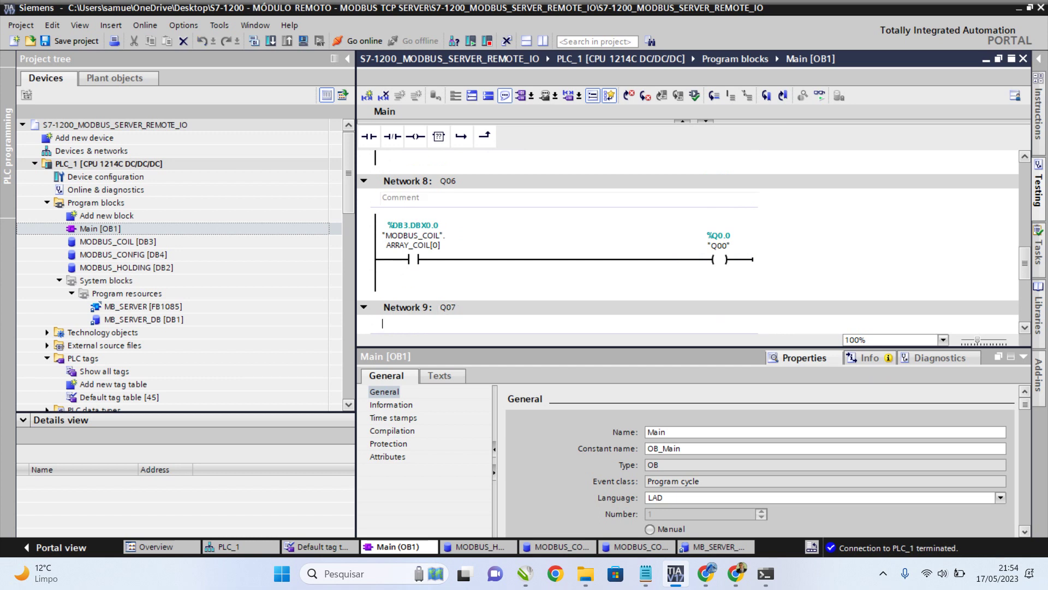
scroll(688, 240, "down", 2)
Expand Network 3 and assign "MODBUS_COIL".ARRAY_COIL[1] to its contact and "Q01" to its output coil.
scroll(688, 241, "up", 10)
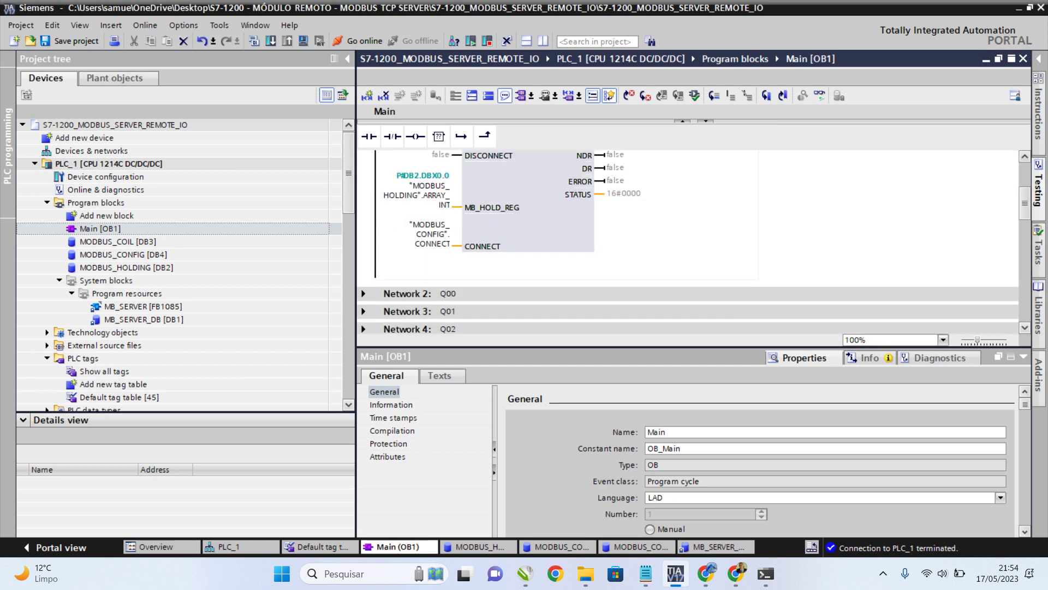
scroll(481, 254, "down", 1)
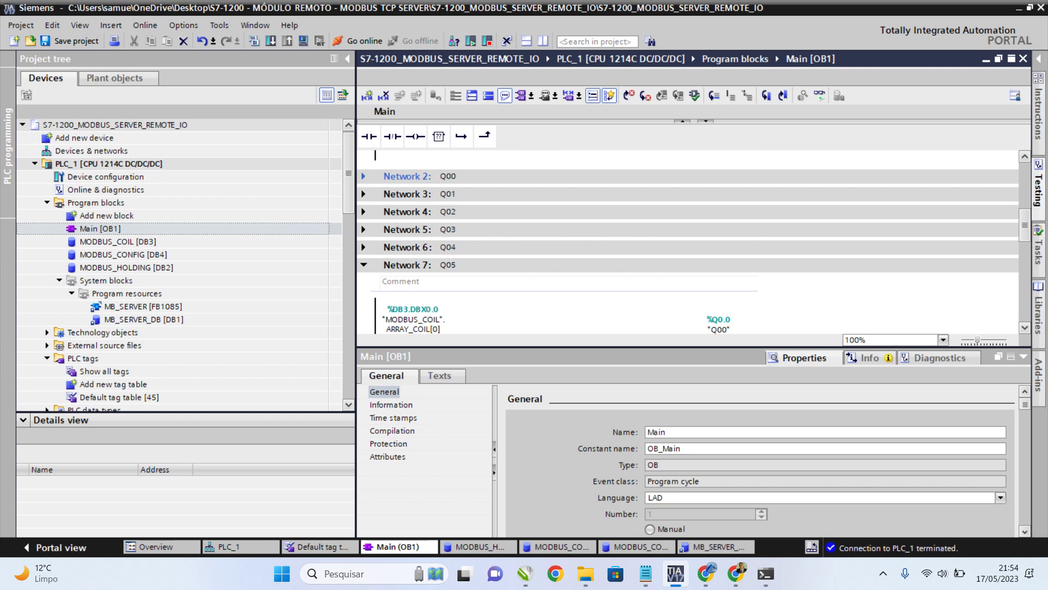
left_click(364, 194)
double_click(413, 252)
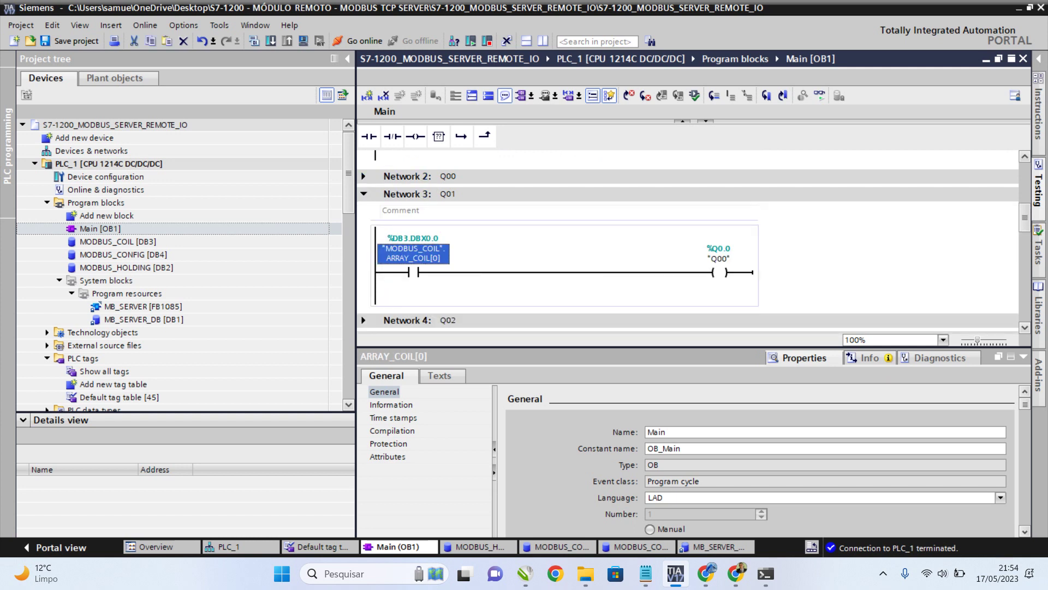
left_click(419, 258)
key("BackSpace")
type("1")
left_click(719, 258)
left_click(703, 258)
key("BackSpace")
type("1")
key("Return")
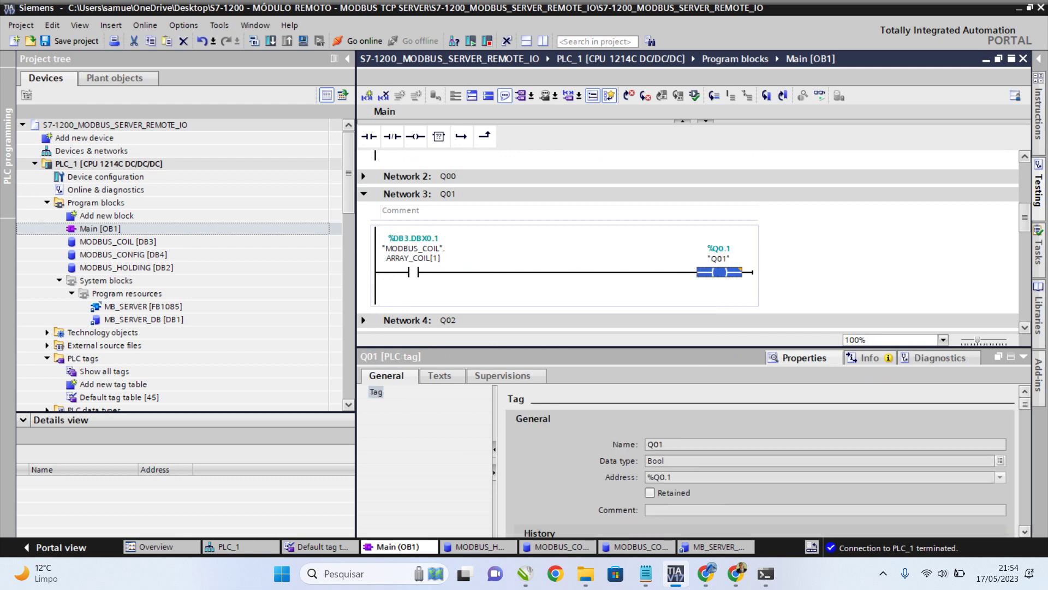
Expand Network 4 and assign "MODBUS_COIL".ARRAY_COIL[2] to its contact and "Q02" to its output coil.
scroll(688, 240, "down", 2)
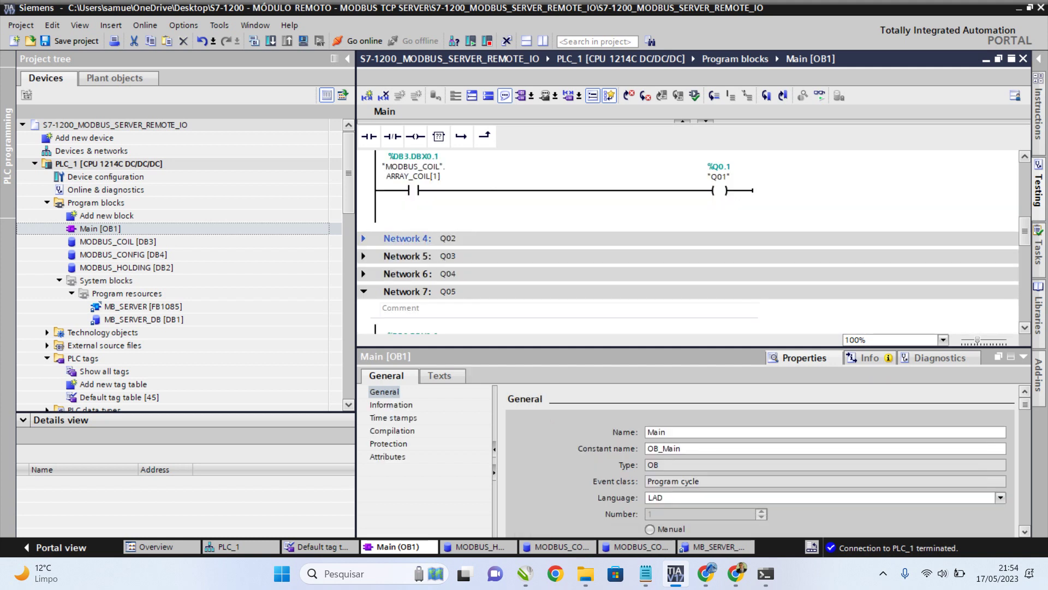
left_click(363, 238)
scroll(414, 295, "down", 2)
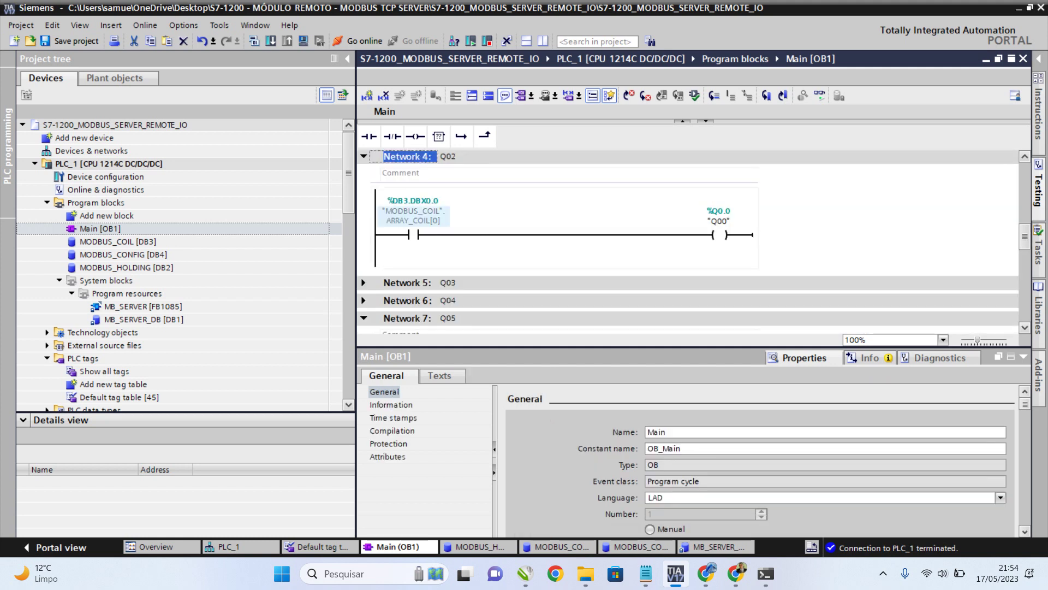
left_click(413, 216)
left_click(413, 216)
key("BackSpace")
type("2")
key("Return")
left_click(701, 221)
left_click(701, 221)
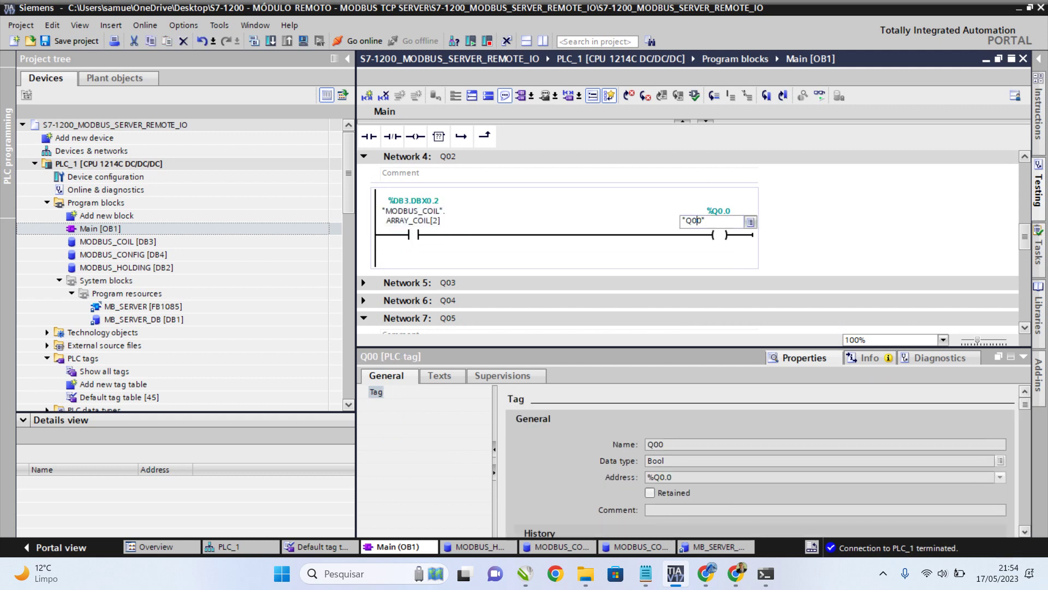
key("BackSpace")
type("2")
key("Return")
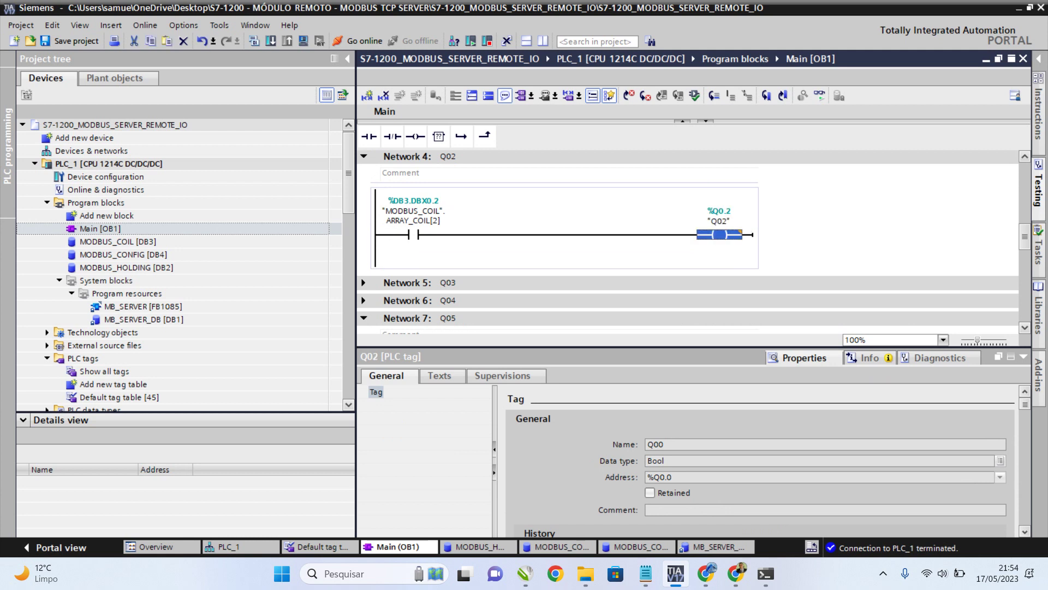
Expand Network 5 and assign "MODBUS_COIL".ARRAY_COIL[3] to its contact and "Q03" to its output coil.
left_click(407, 282)
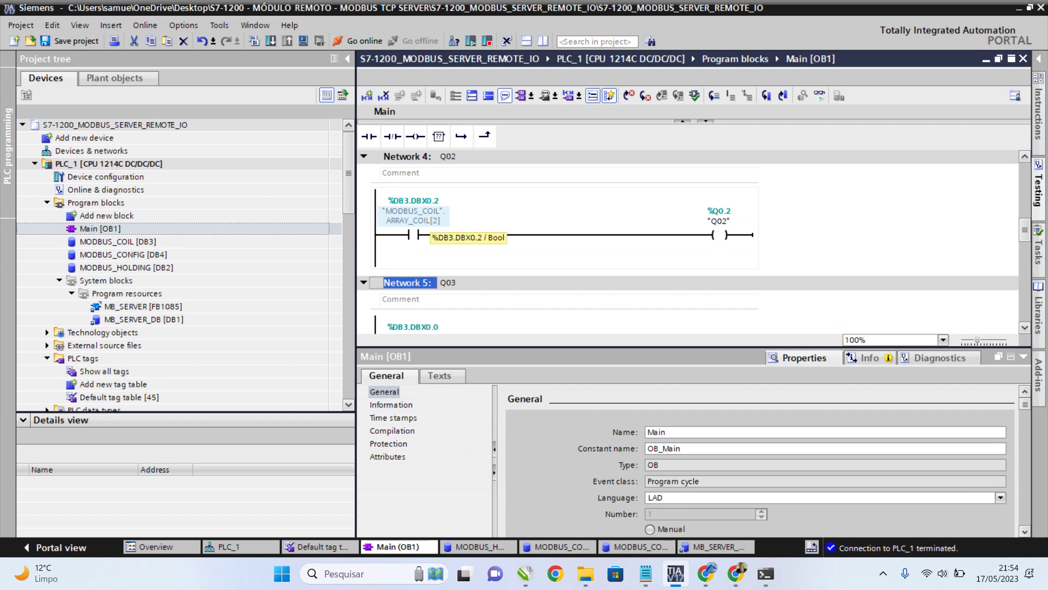
scroll(688, 241, "down", 2)
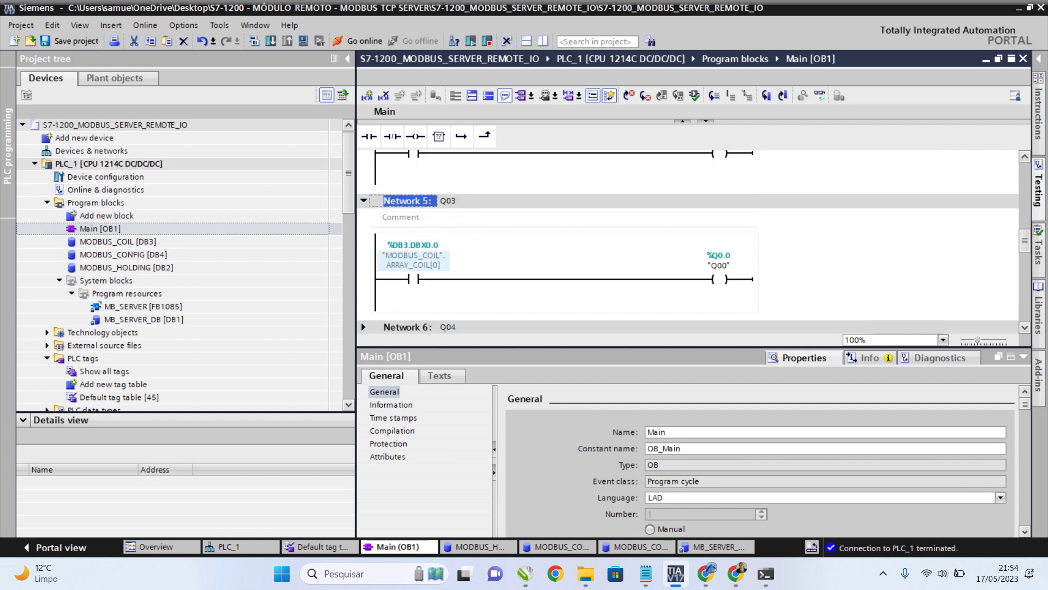
left_click(413, 260)
double_click(413, 259)
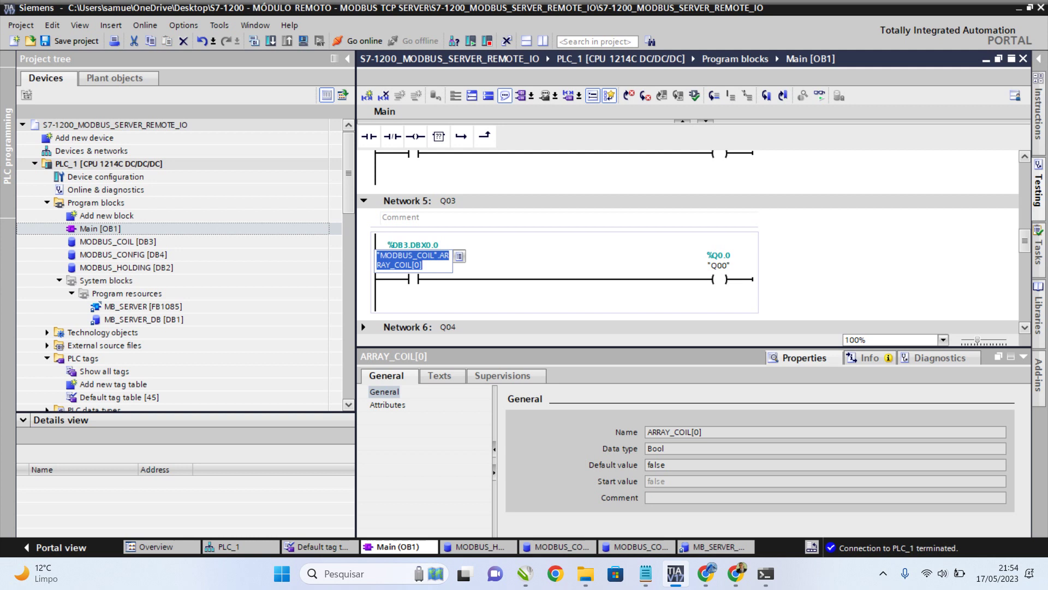
key("Left")
key("BackSpace")
type("3")
key("Return")
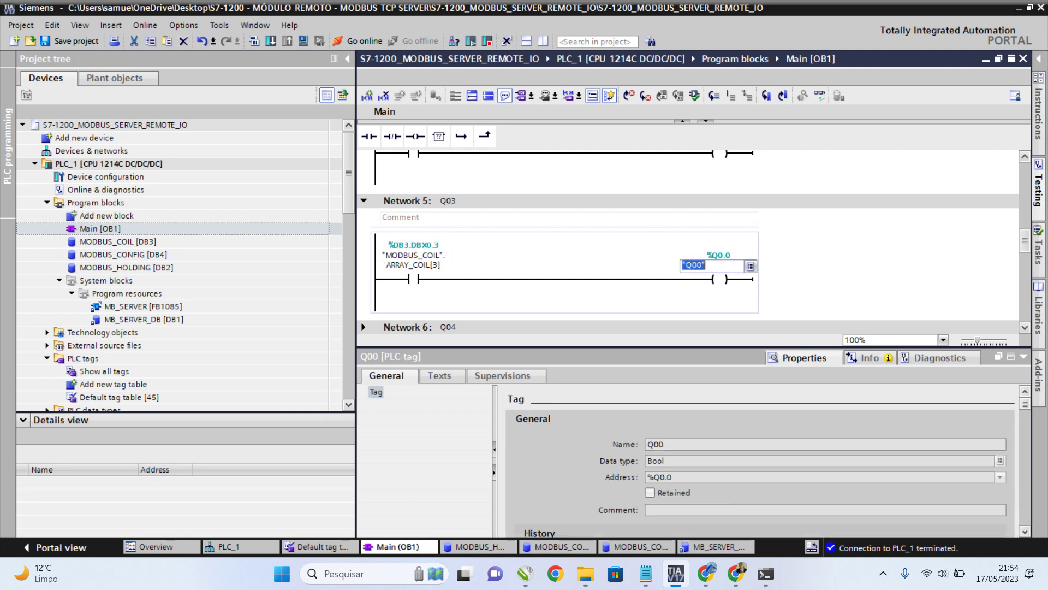
key("Left")
key("BackSpace")
type("3")
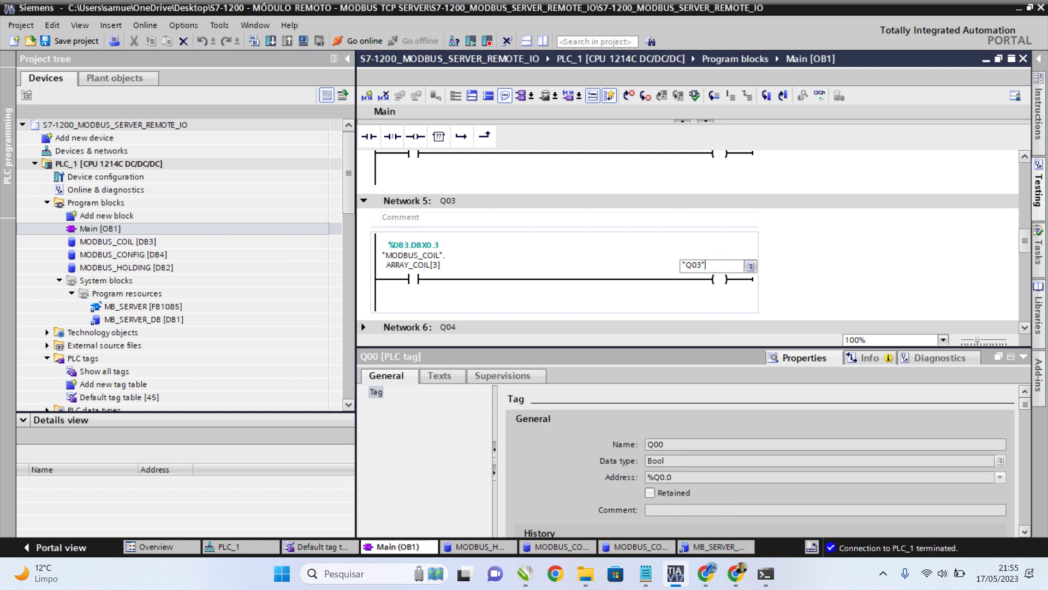
key("Return")
Expand Network 6 and assign "MODBUS_COIL".ARRAY_COIL[4] to its contact and "Q04" to its output coil.
scroll(687, 240, "down", 3)
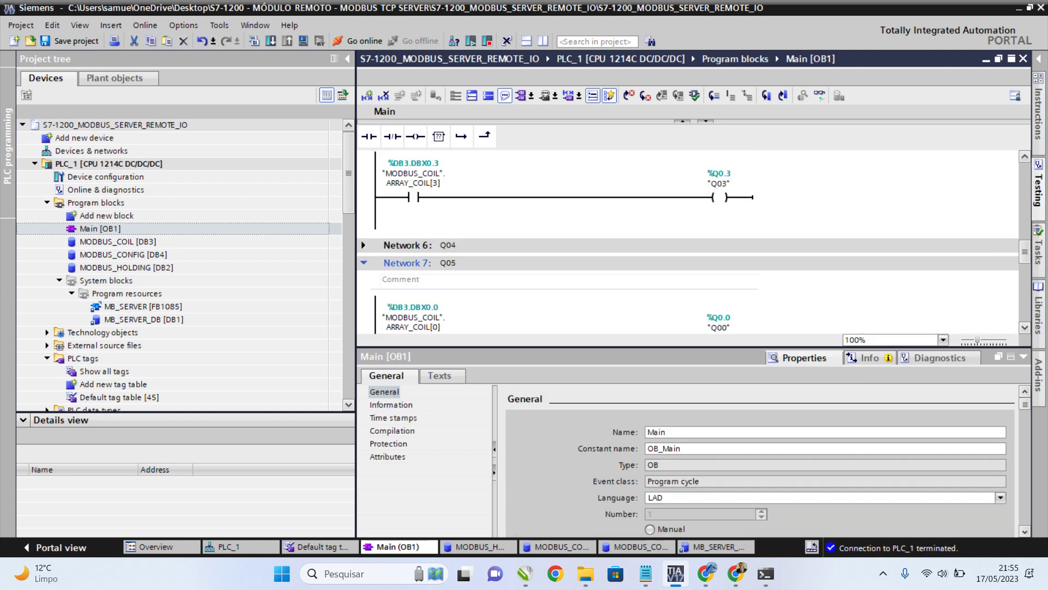
left_click(406, 245)
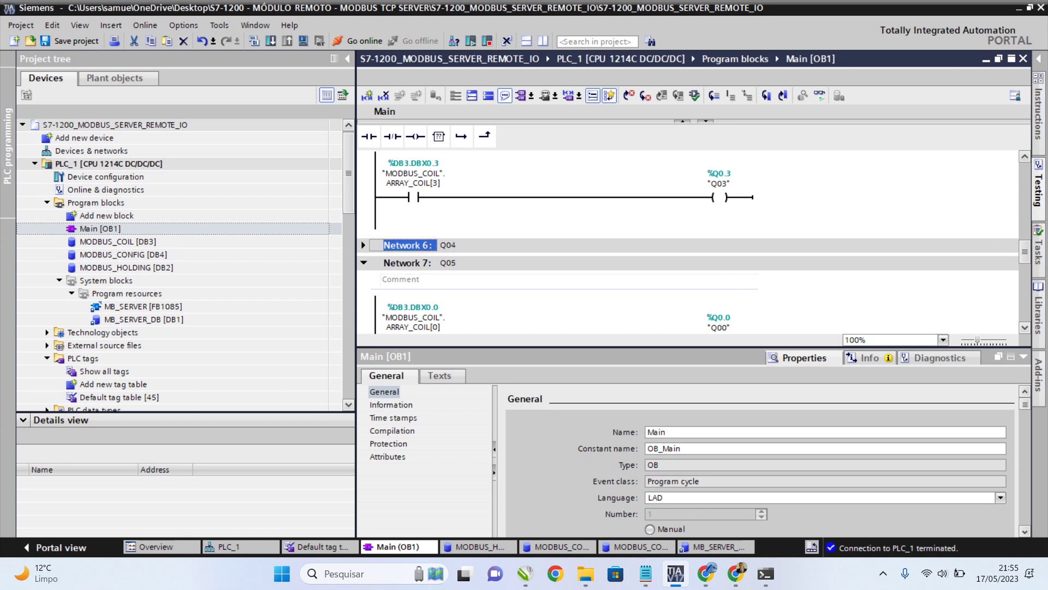
key("Right")
key("Down")
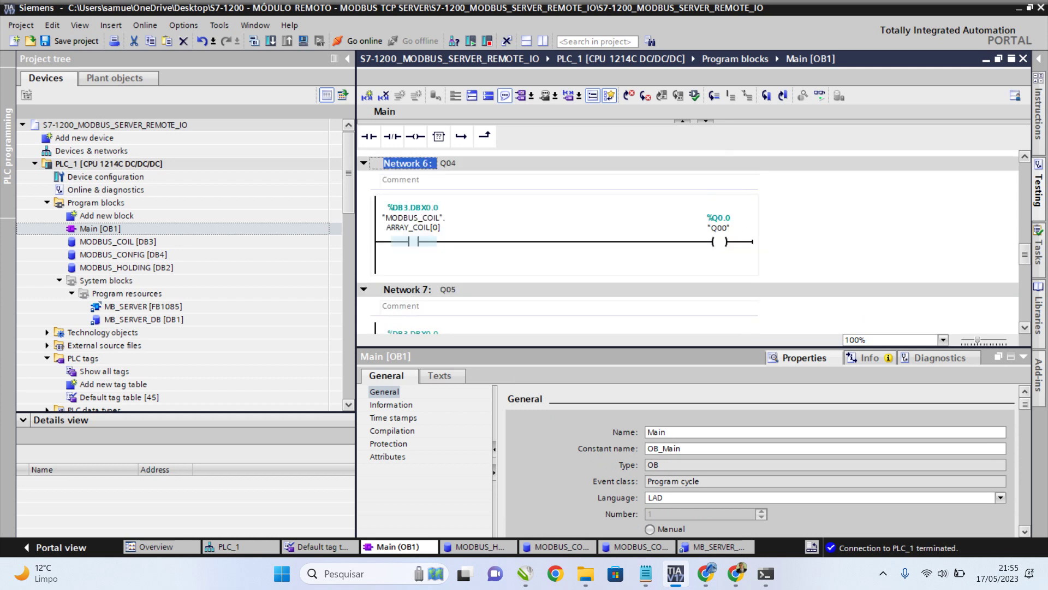
left_click(415, 227)
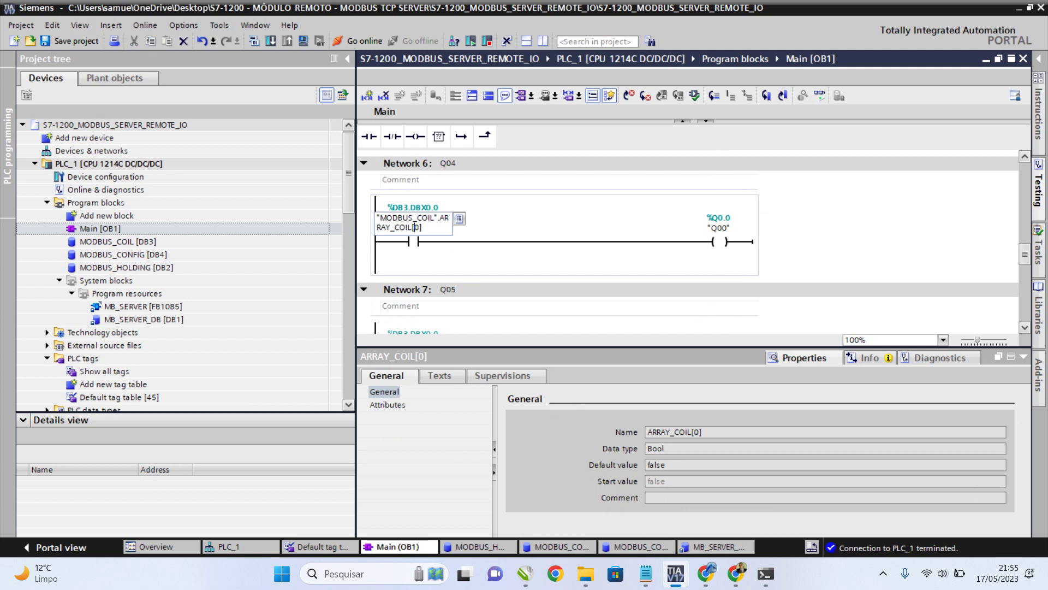
key("BackSpace")
type("4")
key("Tab")
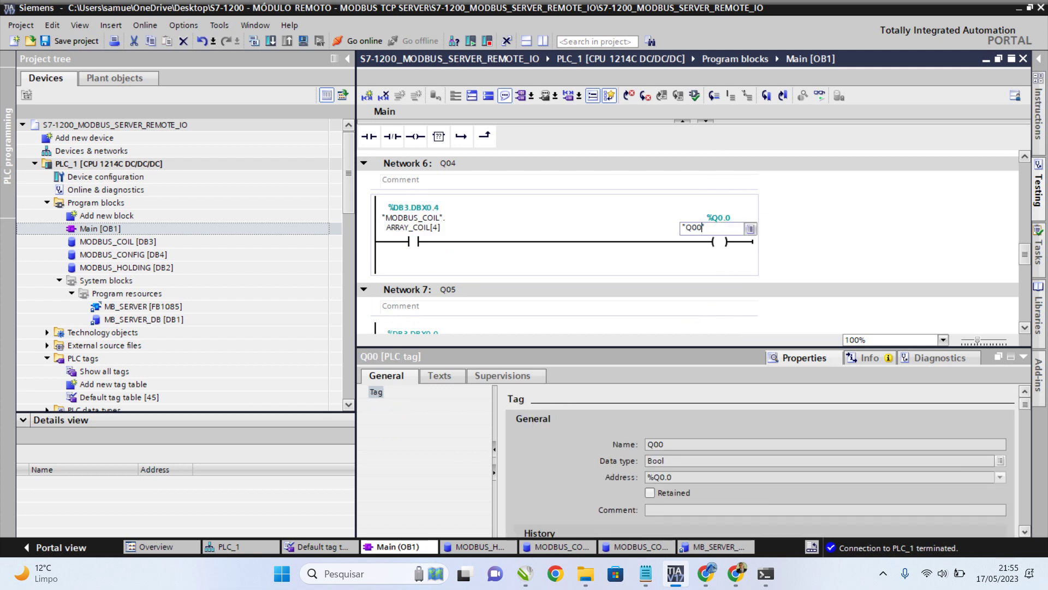
key("BackSpace")
type("4")
key("Return")
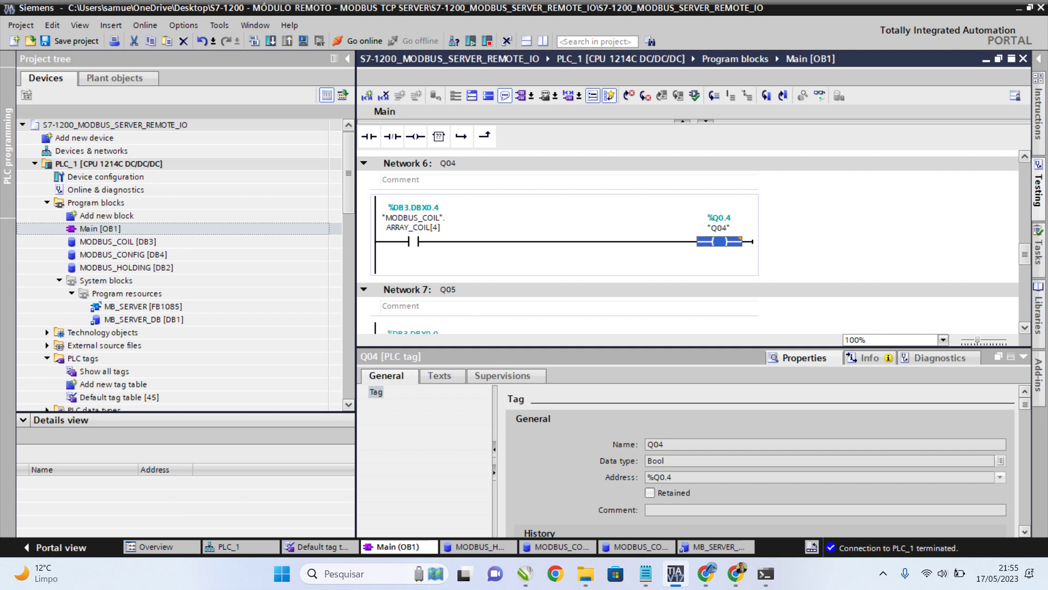
In Network 7, assign "MODBUS_COIL".ARRAY_COIL[5] to the contact and "Q05" to the output coil.
key("Down")
key("Return")
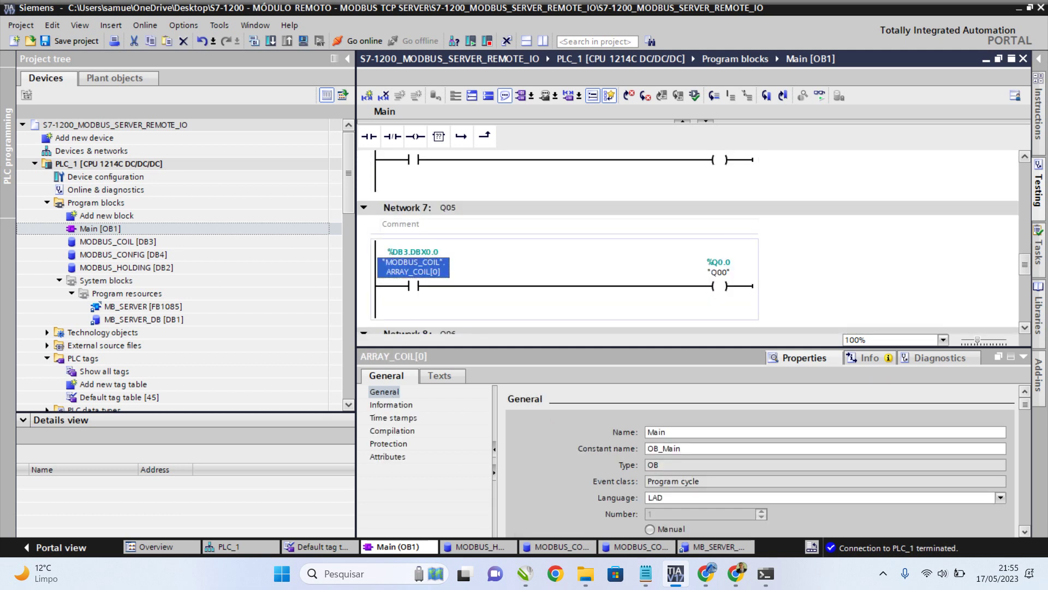
left_click(415, 272)
key("BackSpace")
type("5")
key("Return")
key("Tab")
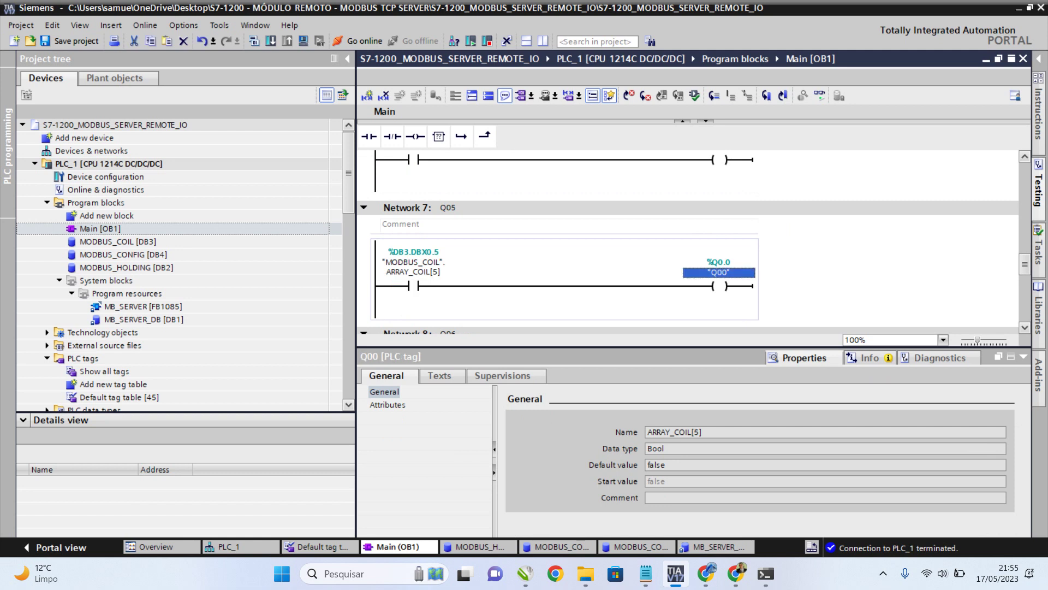
key("Return")
left_click(704, 271)
key("BackSpace")
type("5")
key("Return")
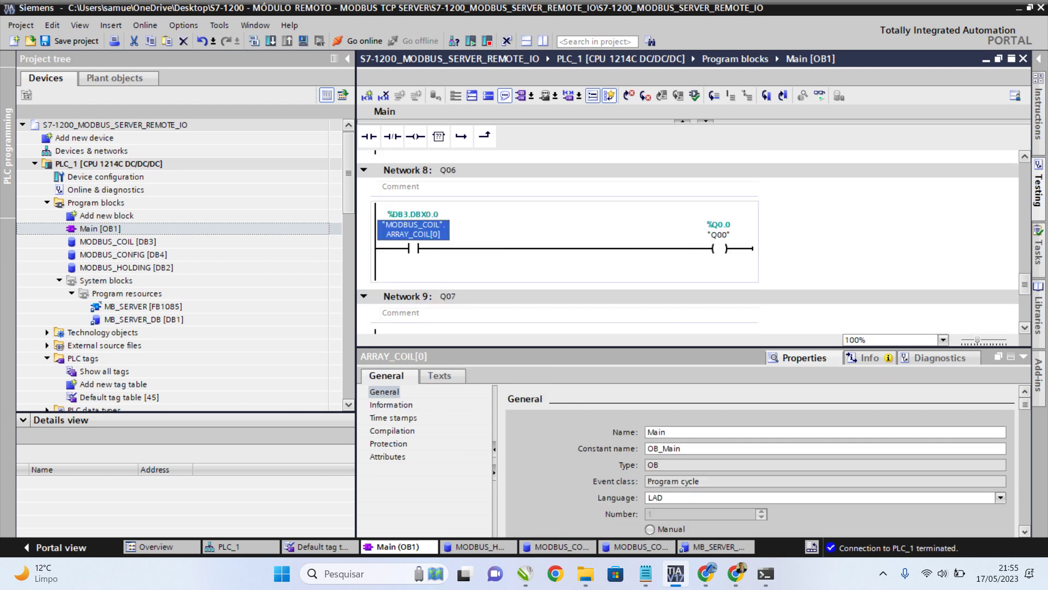
In Network 8, assign "MODBUS_COIL".ARRAY_COIL[6] to the contact and "Q06" to the output coil.
left_click(420, 234)
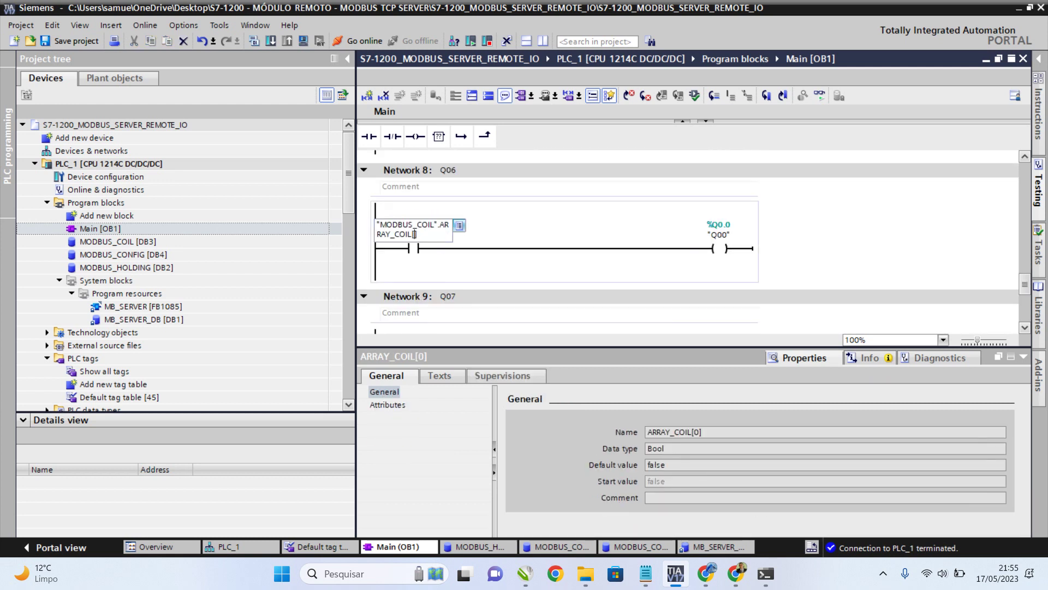
key("BackSpace")
type("6")
key("Return")
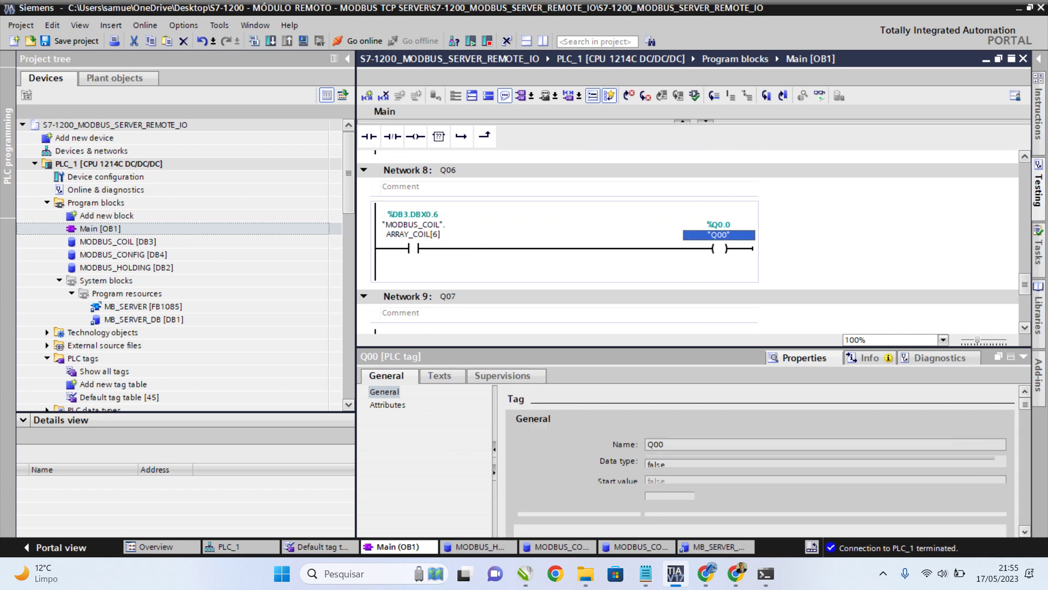
type("Q06")
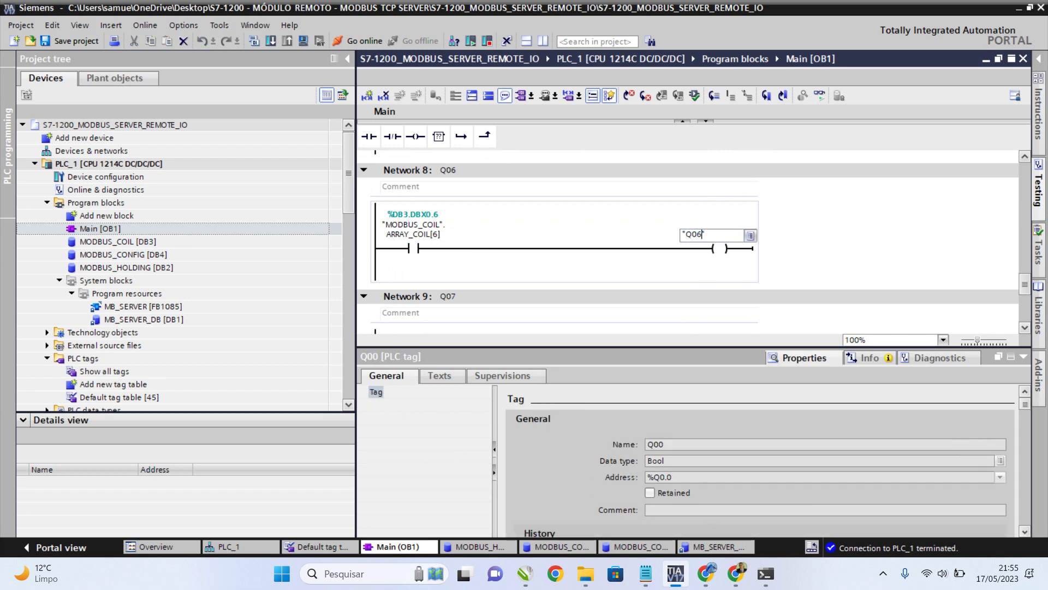
key("Return")
In Network 9, assign "MODBUS_COIL".ARRAY_COIL[7] to the contact and "Q07" to the output coil.
scroll(687, 240, "down", 2)
left_click(413, 273)
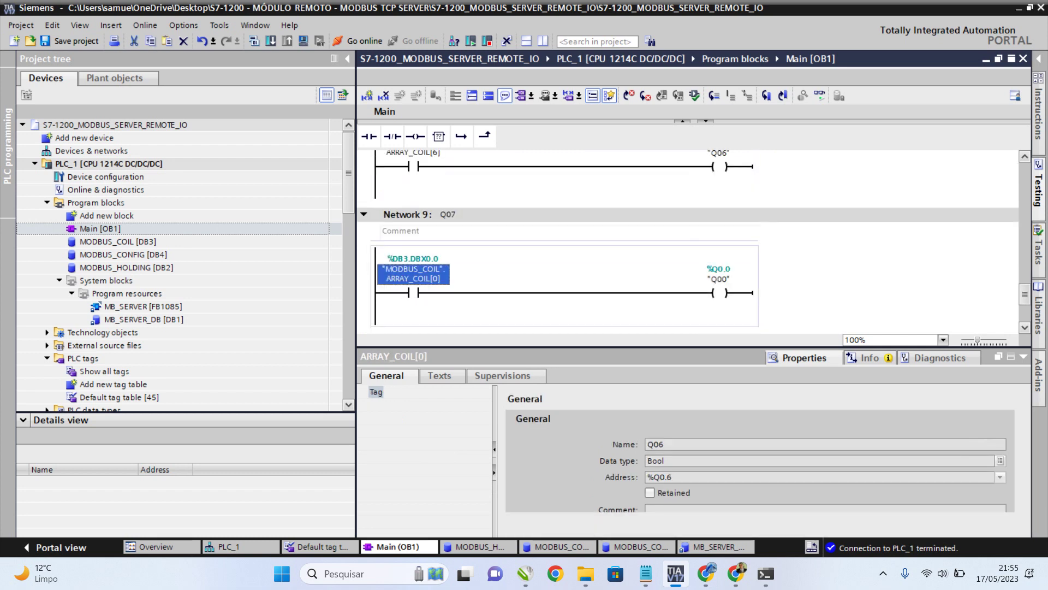
key("BackSpace")
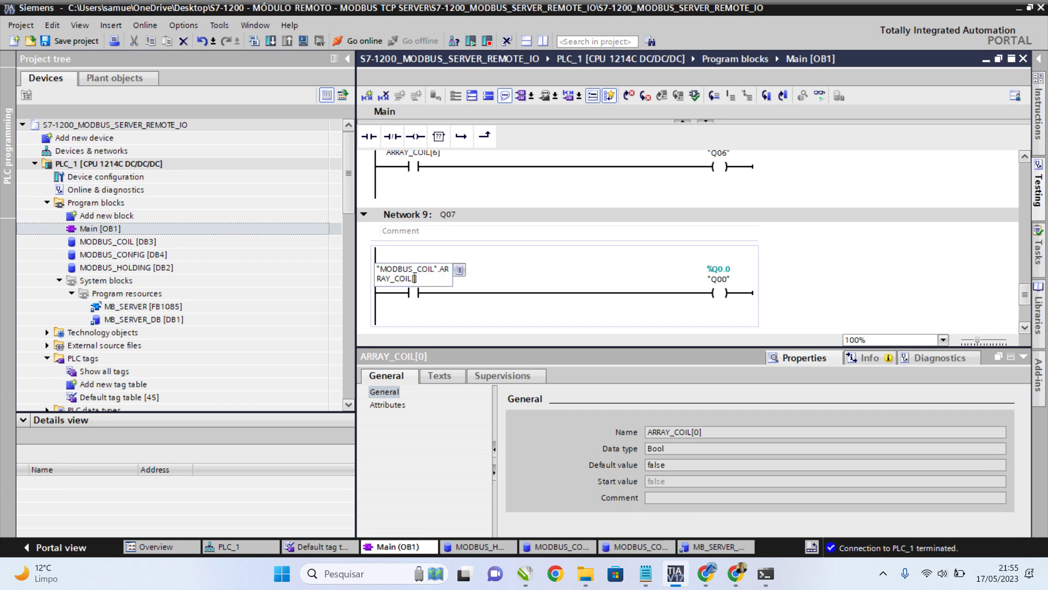
type("7")
key("Return")
key("Tab")
key("Return")
type("Q07")
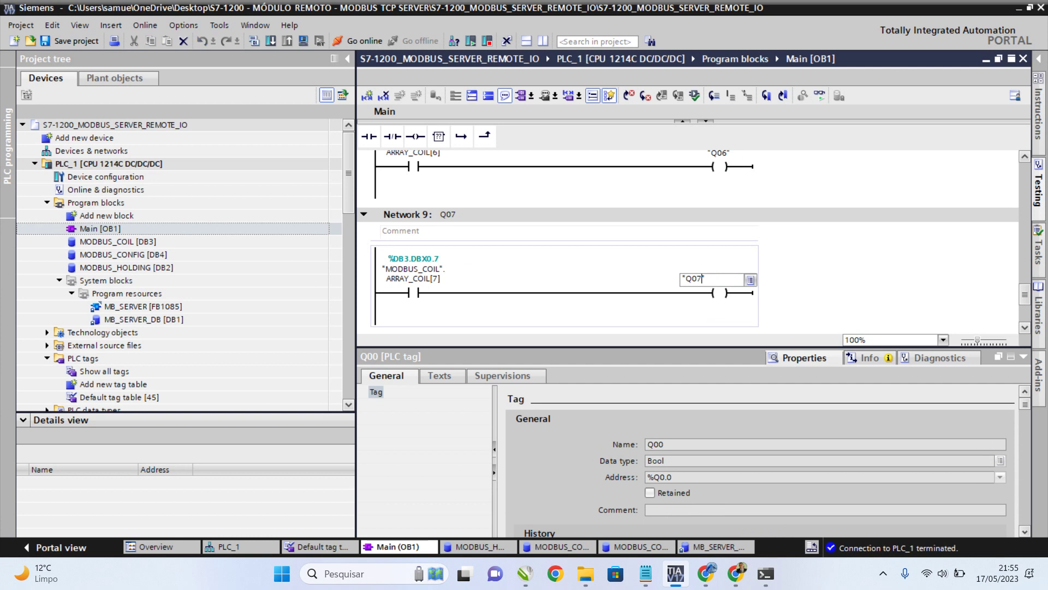
key("Return")
Delete the surplus Network 10, the extra copy of the Q00 rung, from Main [OB1].
scroll(562, 240, "down", 3)
left_click(446, 214)
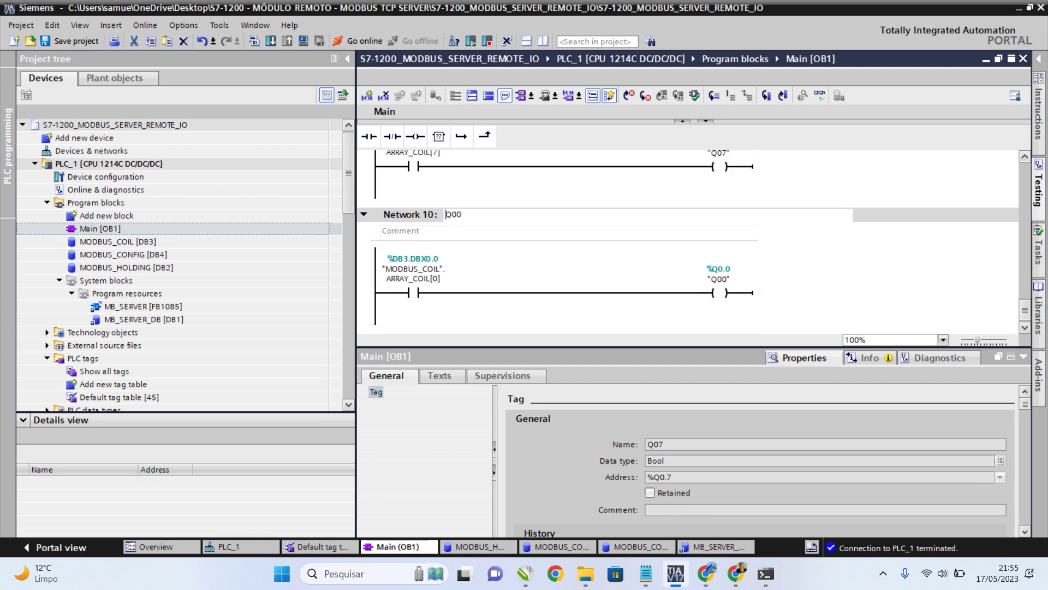
right_click(872, 215)
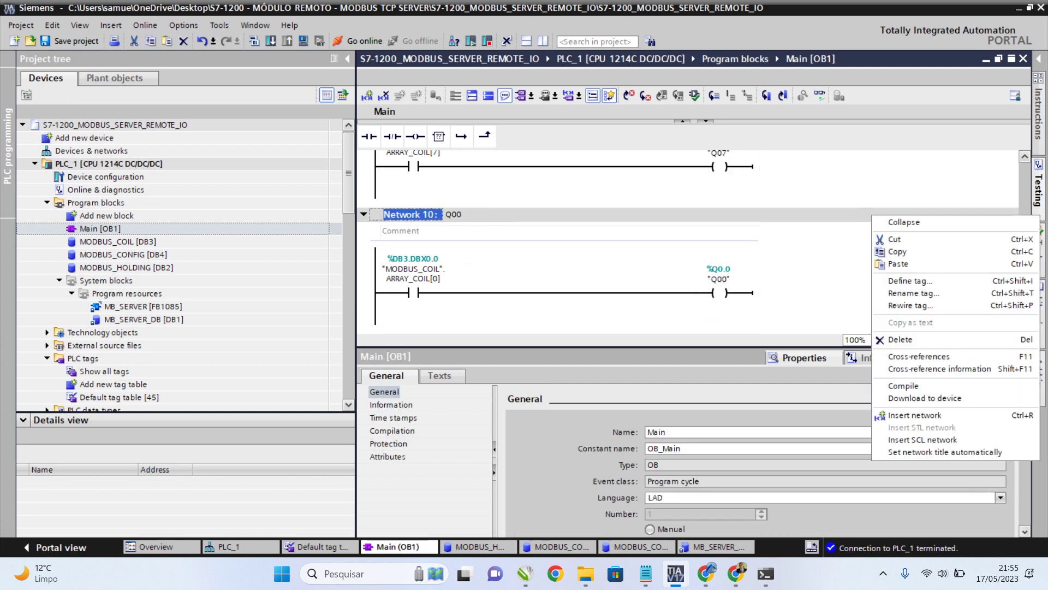
left_click(899, 339)
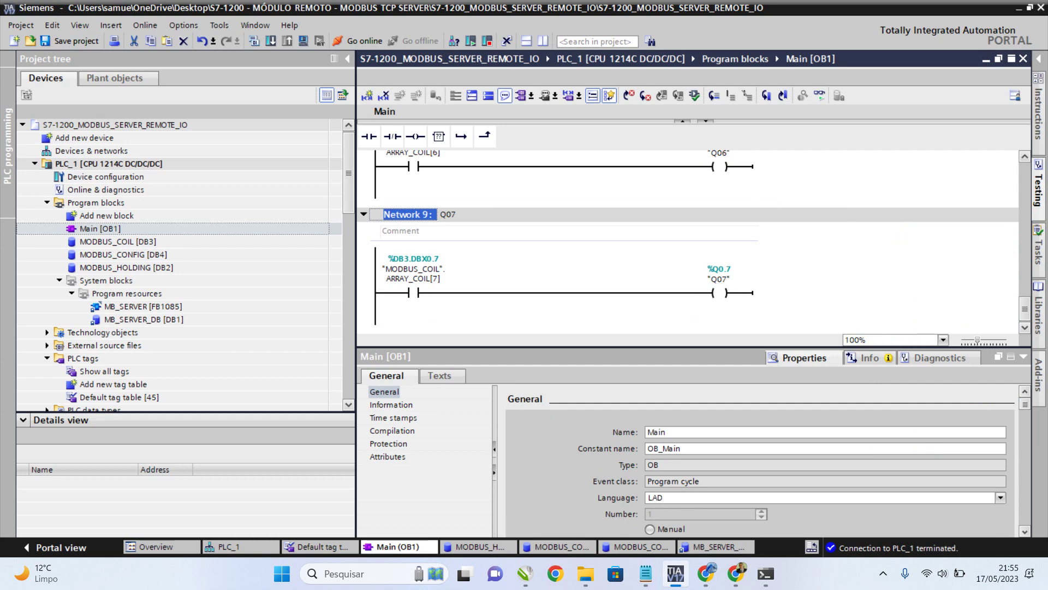
Collapse Networks 1, 3 and 4 in Main [OB1].
scroll(688, 241, "up", 10)
scroll(688, 240, "up", 5)
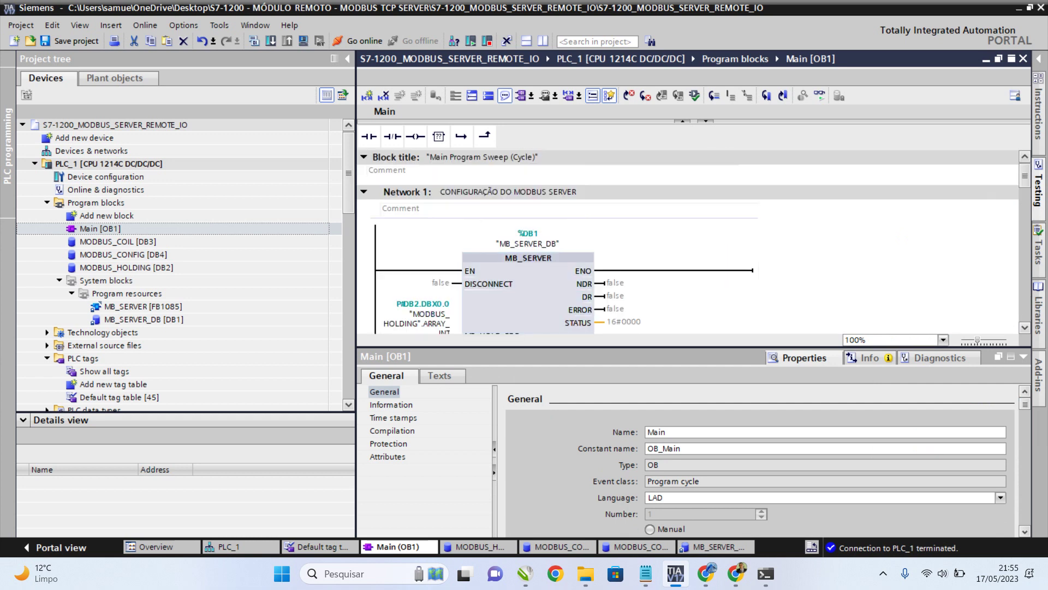
left_click(407, 191)
left_click(364, 192)
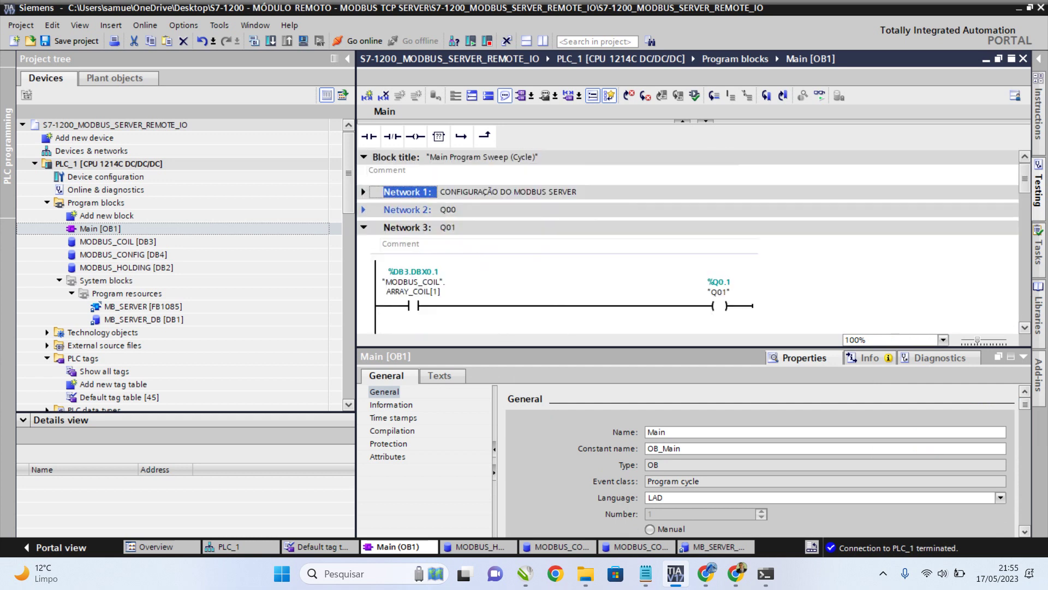
left_click(407, 227)
left_click(363, 227)
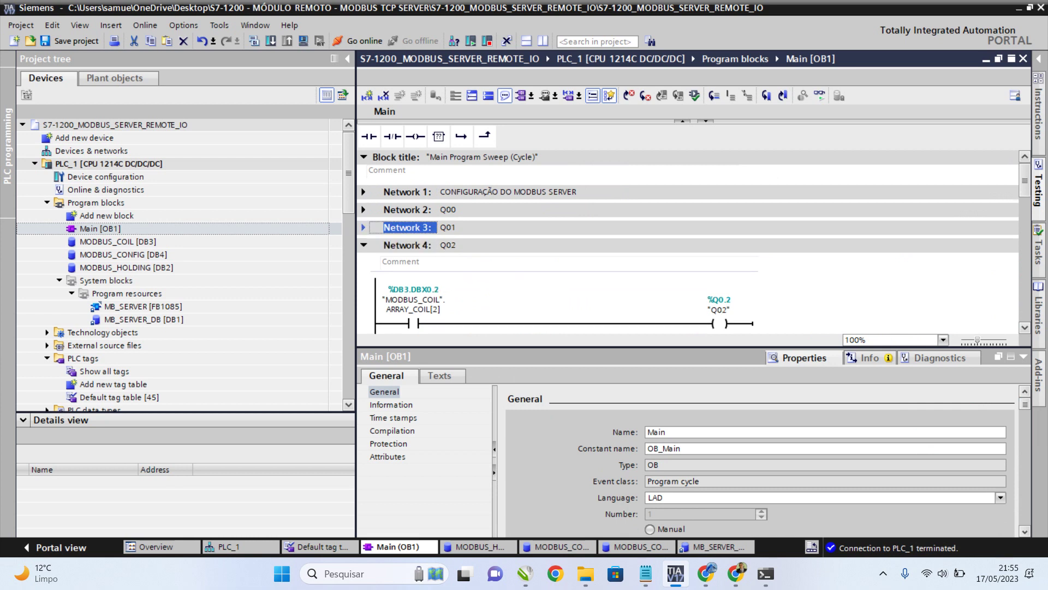
left_click(364, 245)
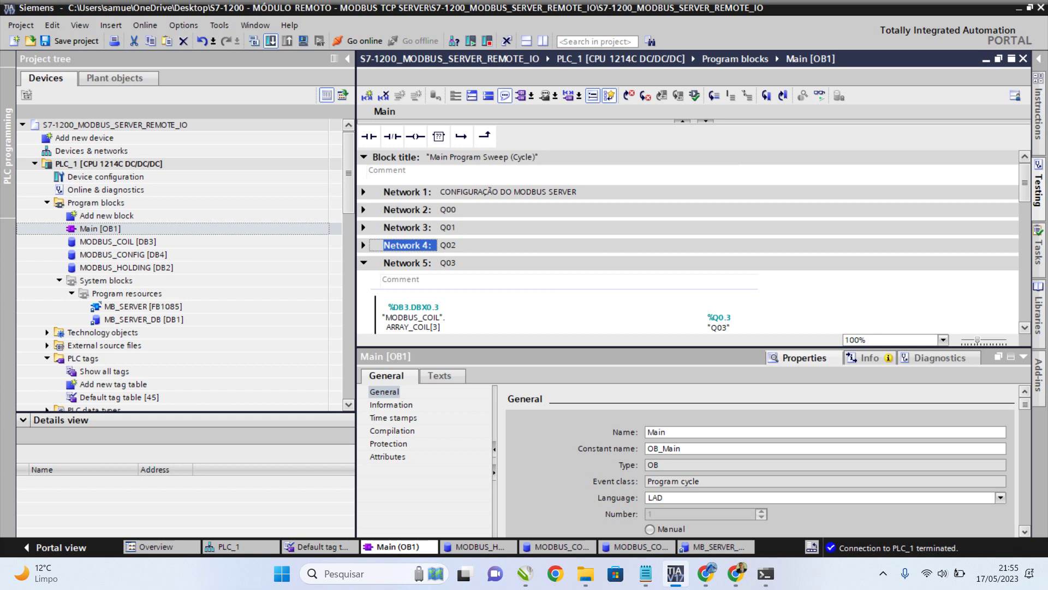
Download the program to PLC_1, overwriting the Main [OB1] block, and go online with the PLC.
left_click(270, 41)
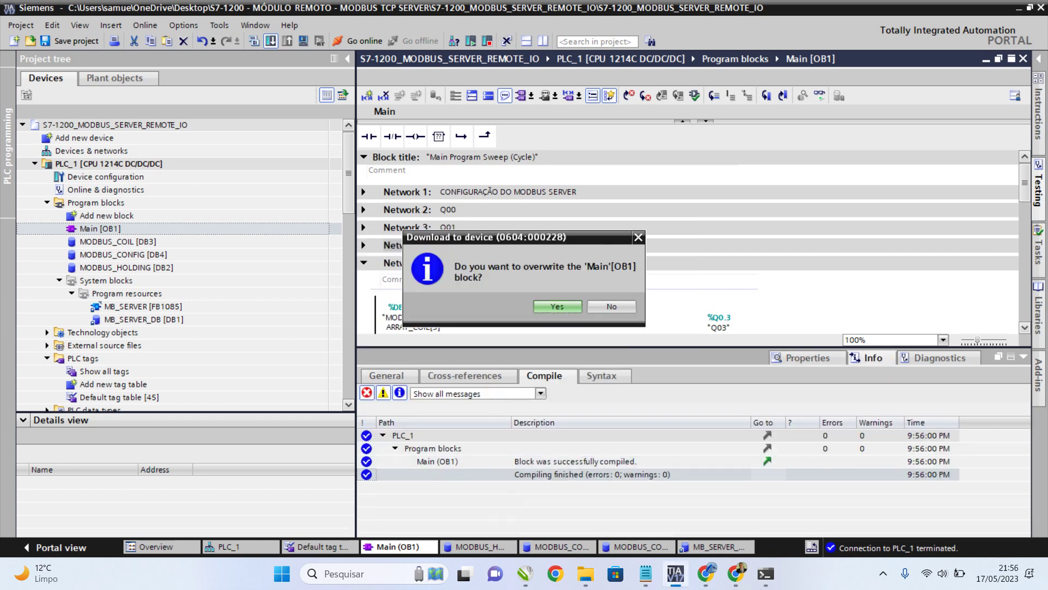
key("Return")
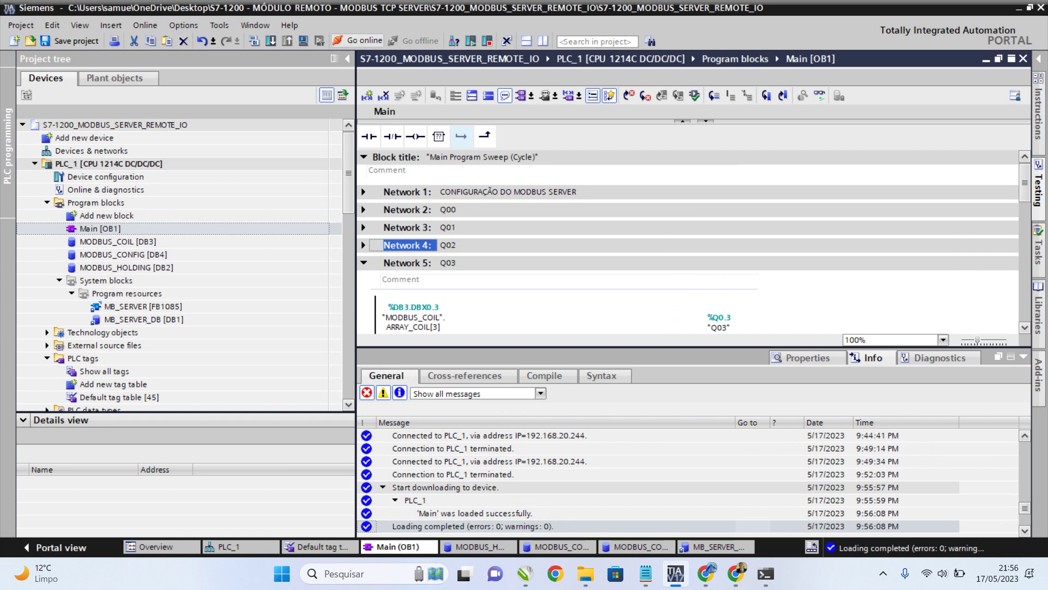
left_click(358, 40)
Collapse Networks 5 and 7, leave Network 6 expanded, and turn on monitoring for Main [OB1].
key("Down")
key("Left")
key("Down")
key("Left")
key("Right")
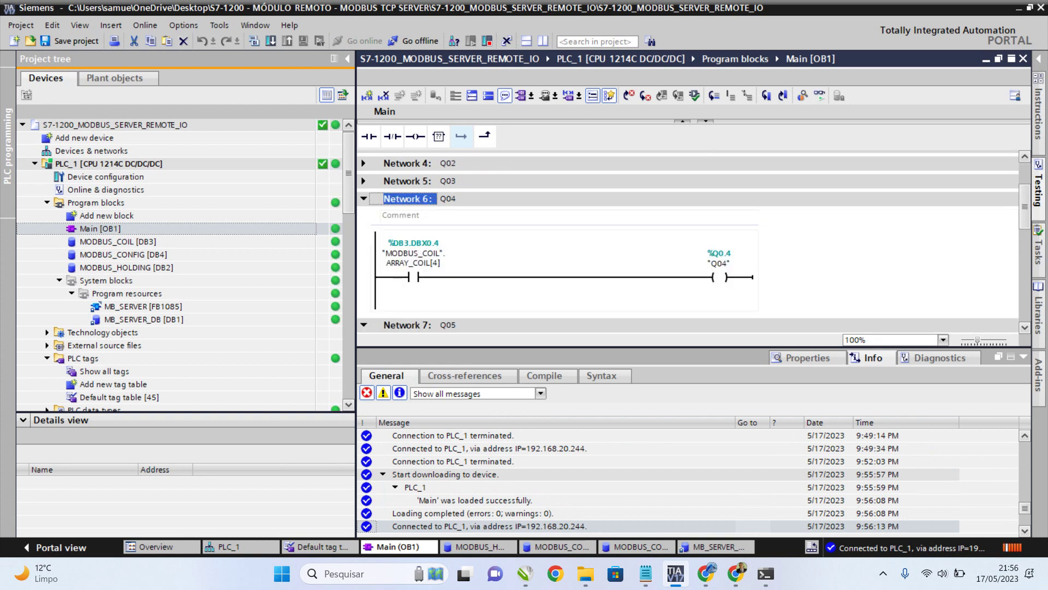
key("Down")
key("Left")
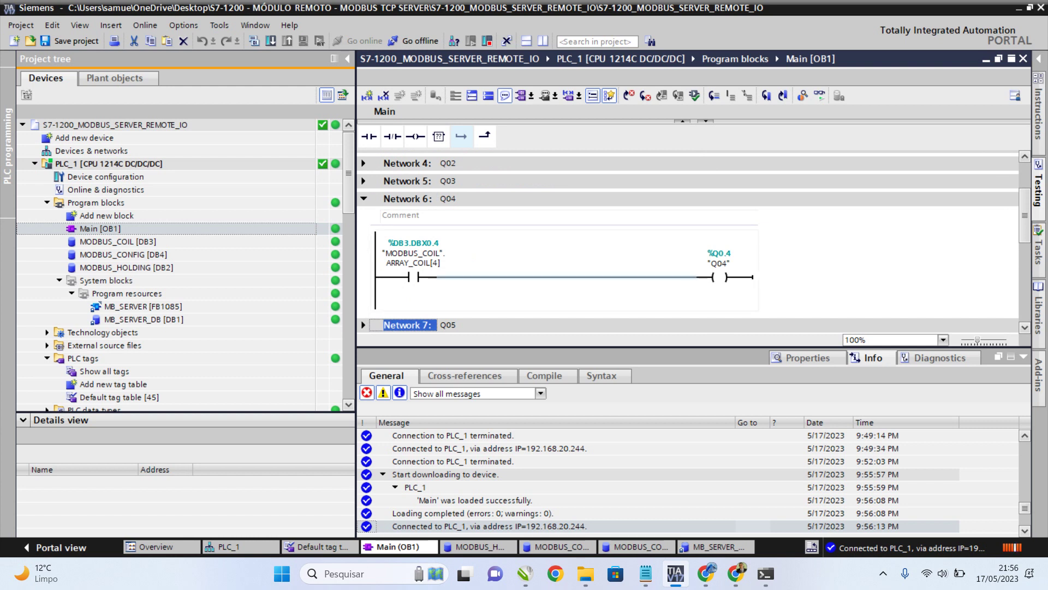
key("ctrl+t")
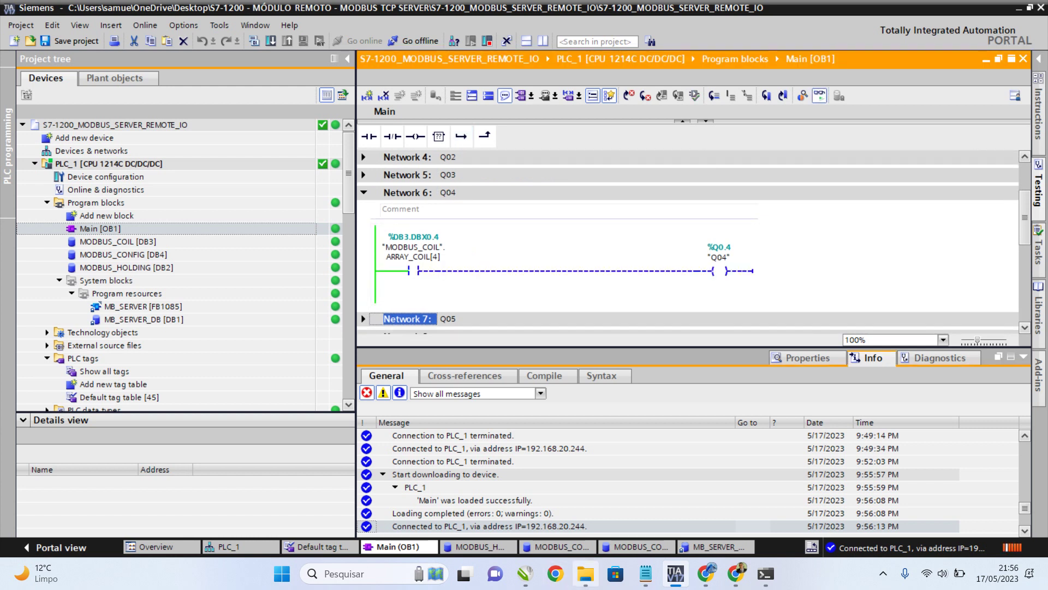
Launch Elipse E3 Studio from the desktop and return to TIA Portal while it loads.
key("super+d")
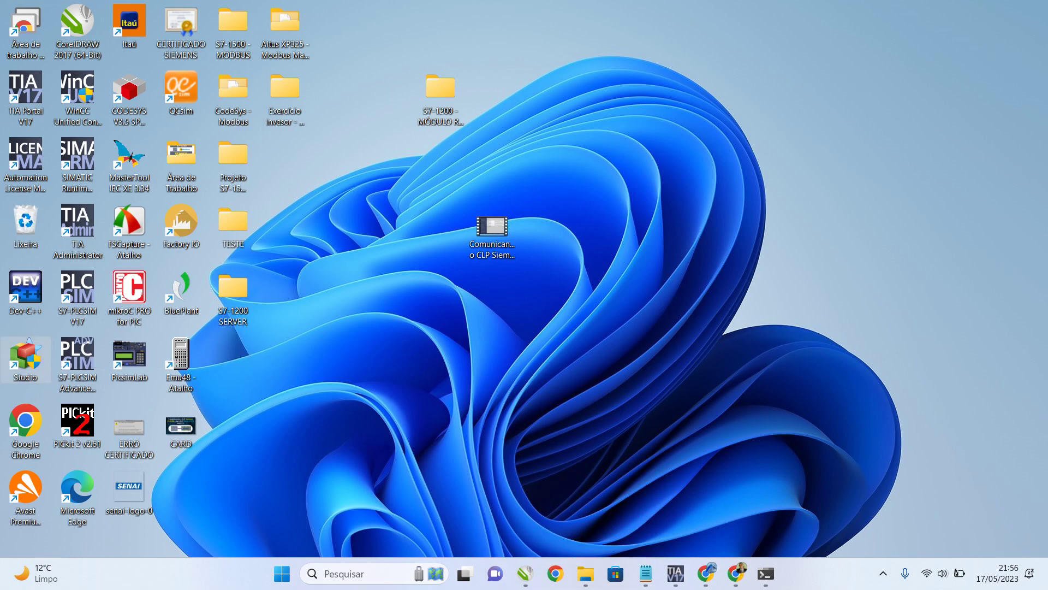
left_click(671, 574)
key("Return")
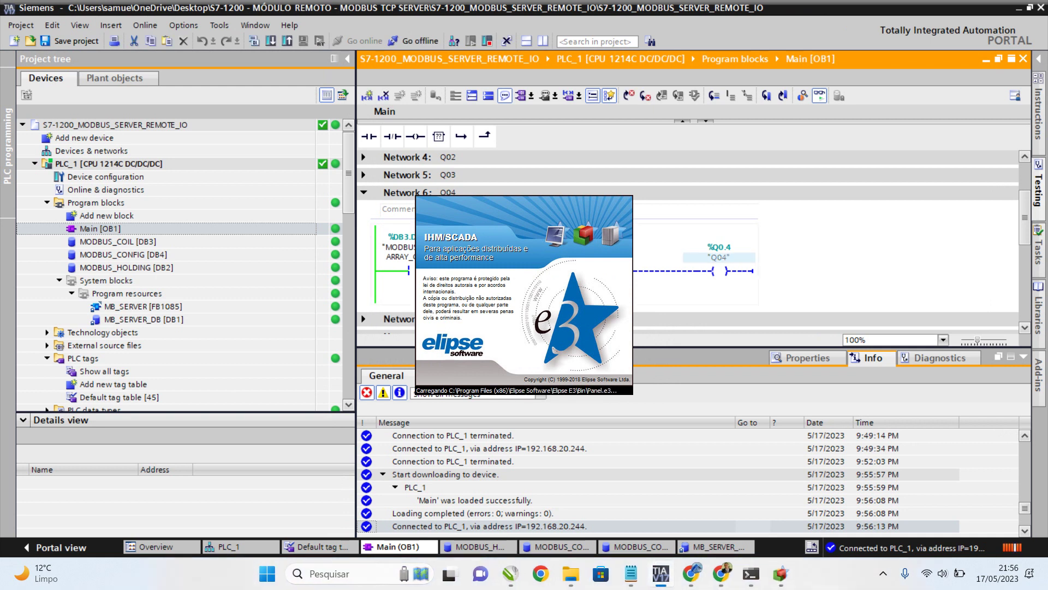
Collapse Networks 8 and 9 in Main [OB1], keeping the monitored Q04 rung in view.
scroll(687, 240, "down", 3)
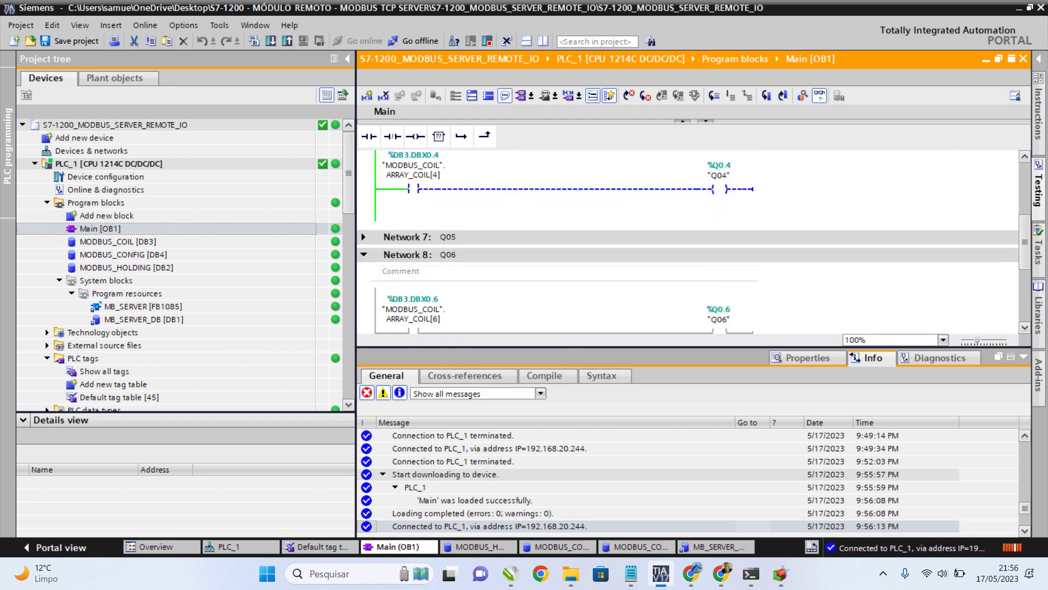
left_click(364, 254)
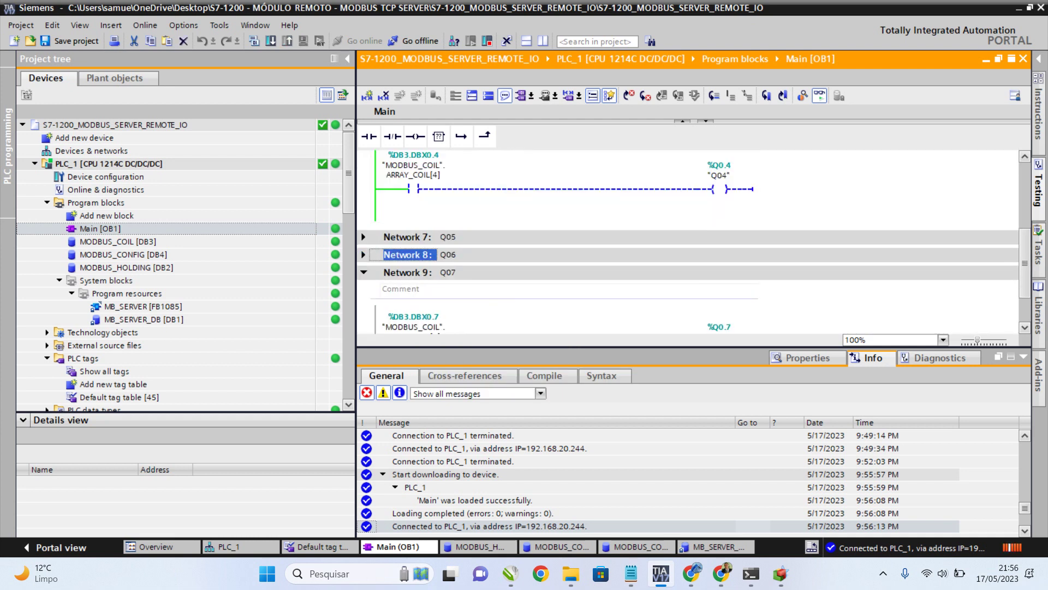
left_click(364, 273)
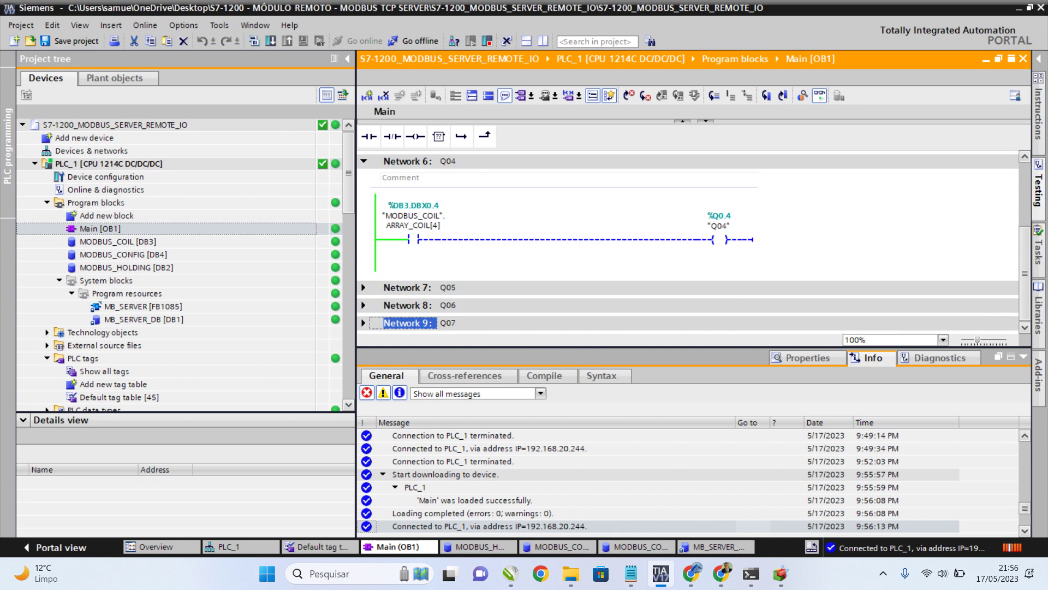
scroll(688, 240, "up", 3)
scroll(688, 240, "down", 3)
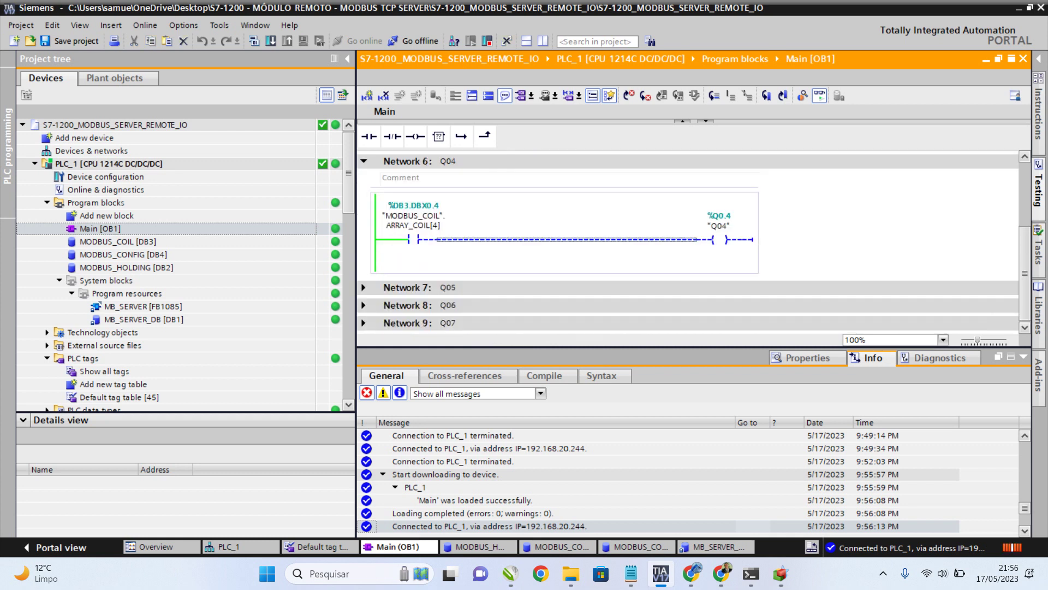
Switch to E3 Studio and open the existing domain CodeSys_ElipseE3_Modbus.
left_click(781, 573)
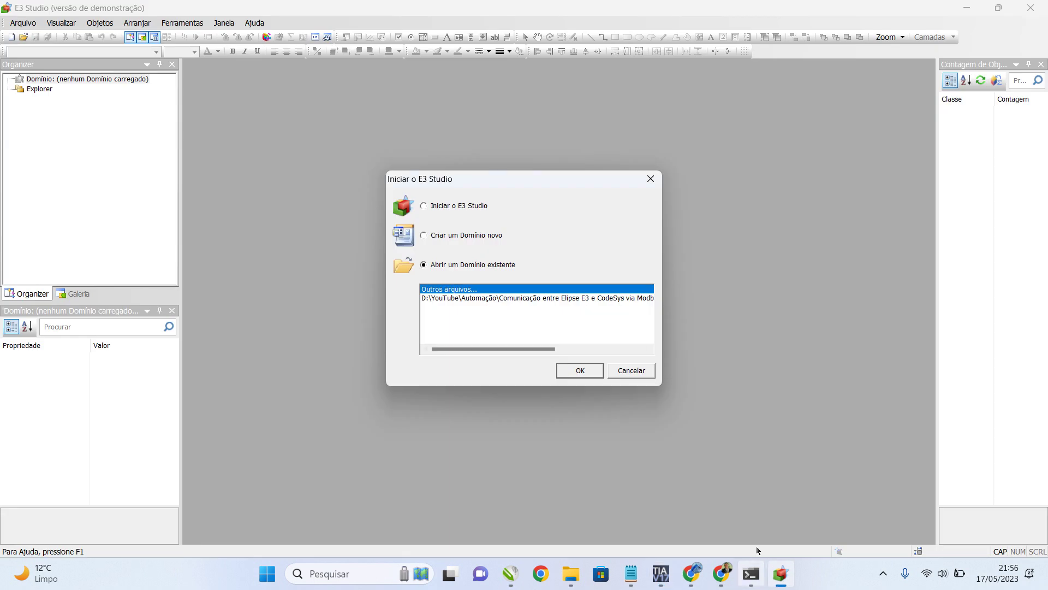
key("Down")
key("Return")
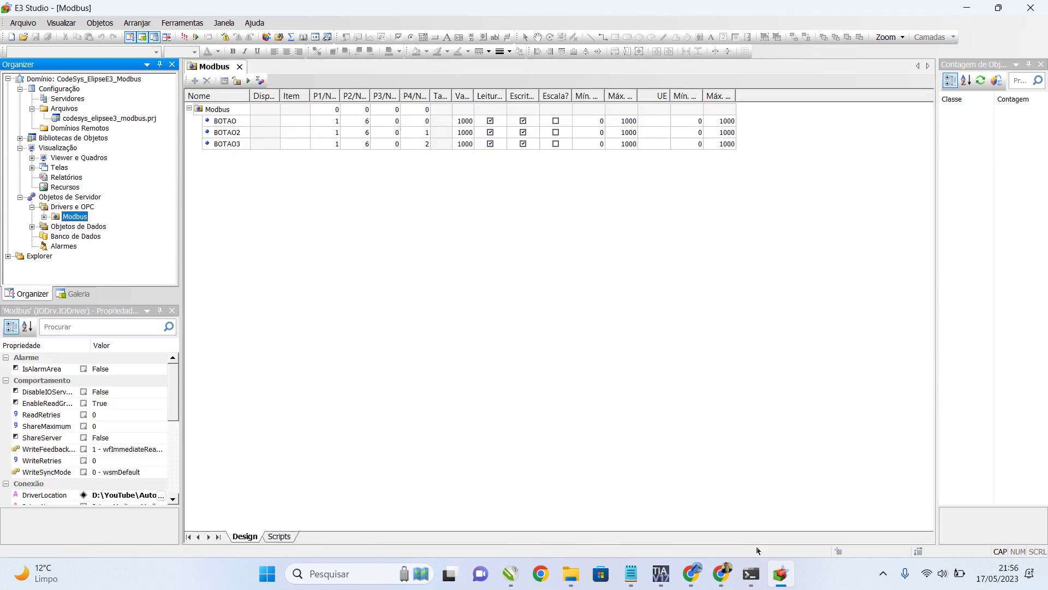
Set the P4 address of the Modbus tags BOTAO, BOTAO2 and BOTAO3 to 4, 5 and 6 respectively.
key("Right")
key("Right")
type("4")
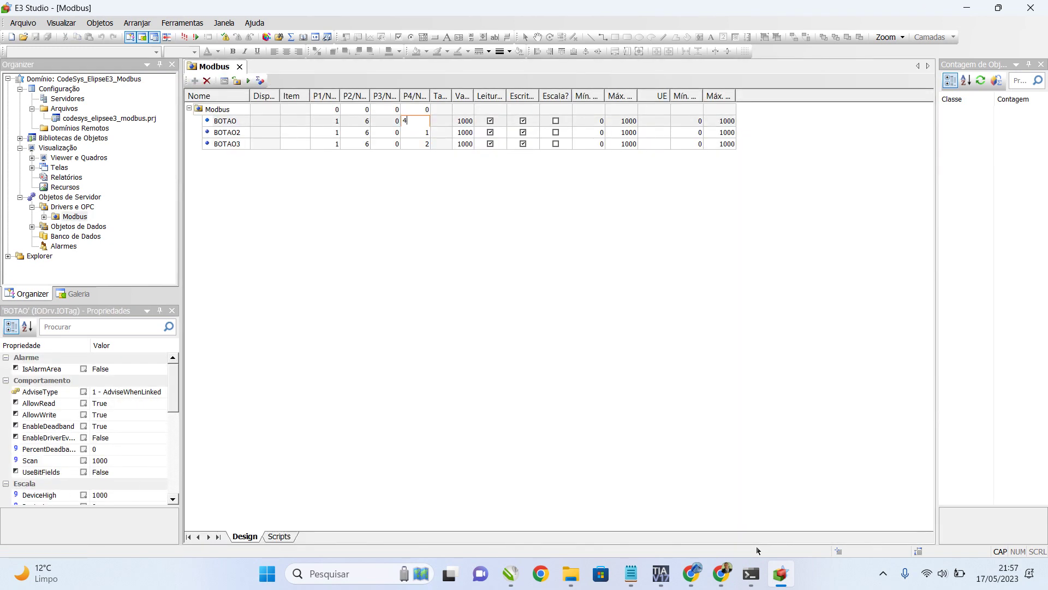
key("Return")
type("5")
key("Return")
type("6")
key("Return")
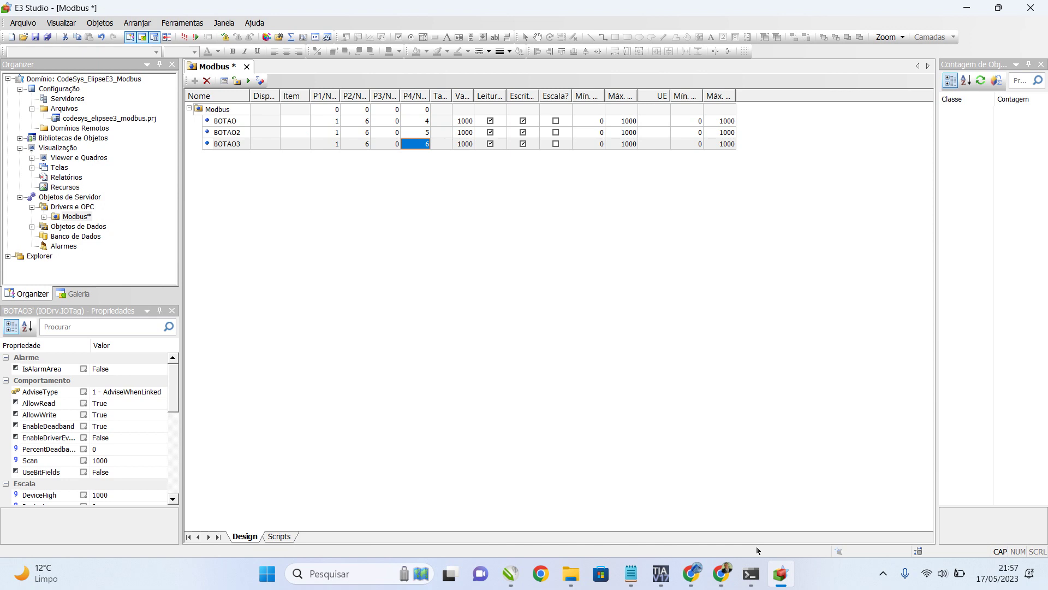
Activate communication for the Modbus driver, with the E3 Studio window reduced and placed below the monitored Network 6.
key("super+Down")
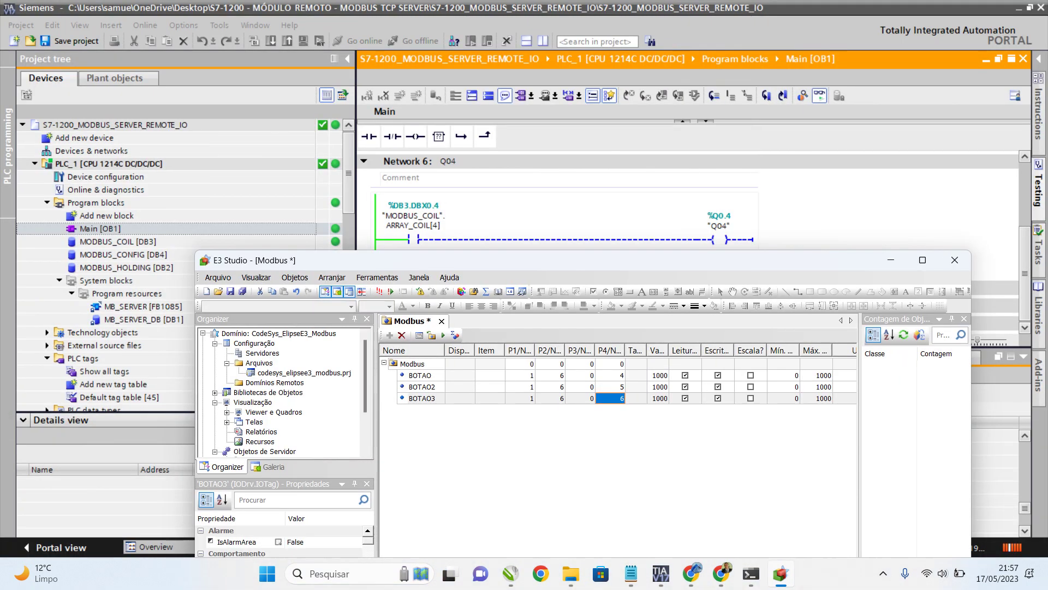
left_click(443, 334)
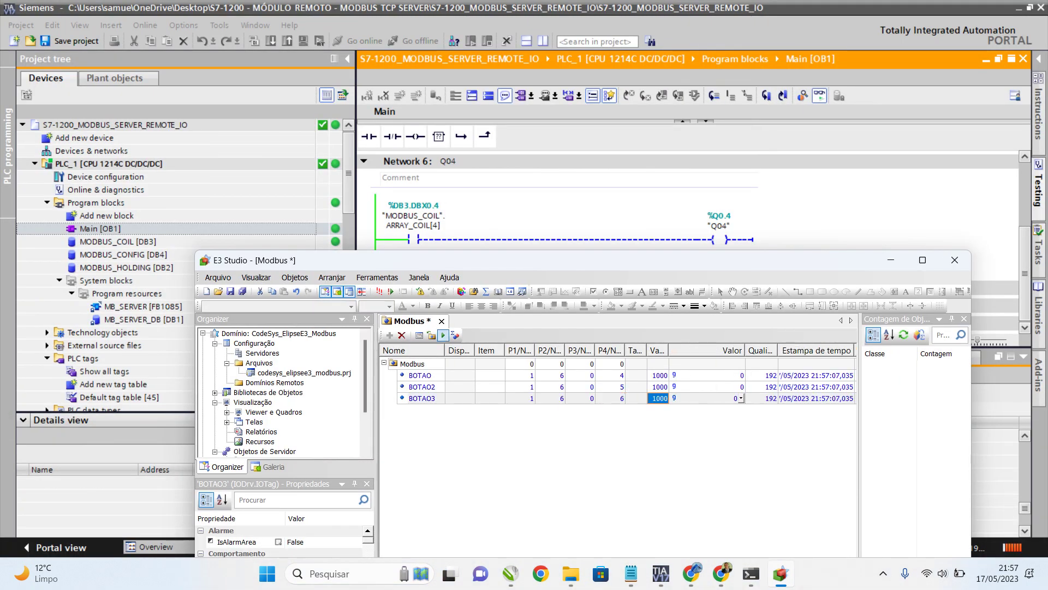
left_click_drag(546, 260, 549, 301)
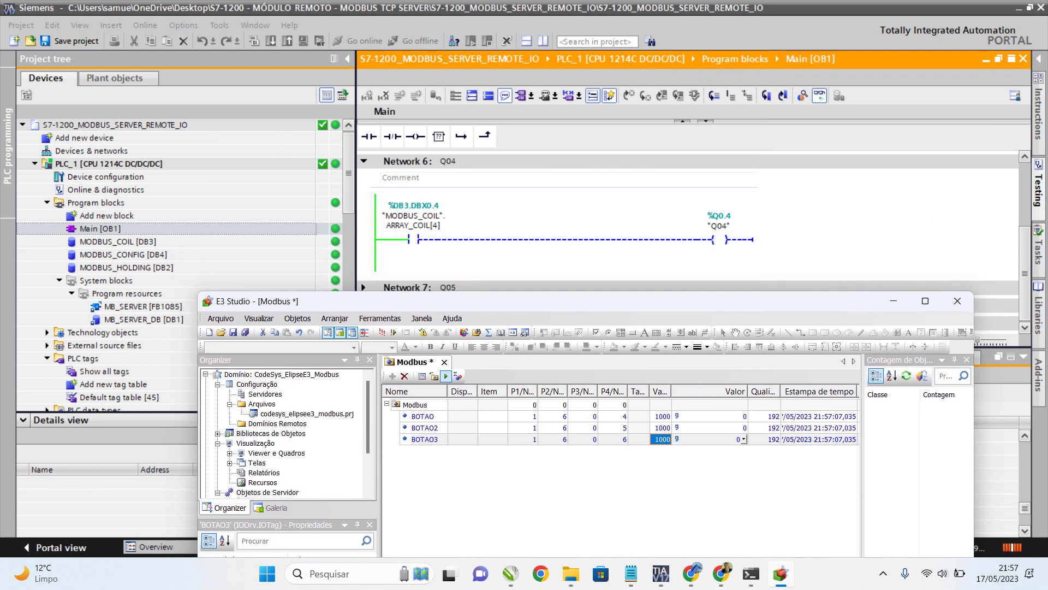
Test the Q04 output by writing 1 and then 0 to the BOTAO tag's value.
left_click(710, 416)
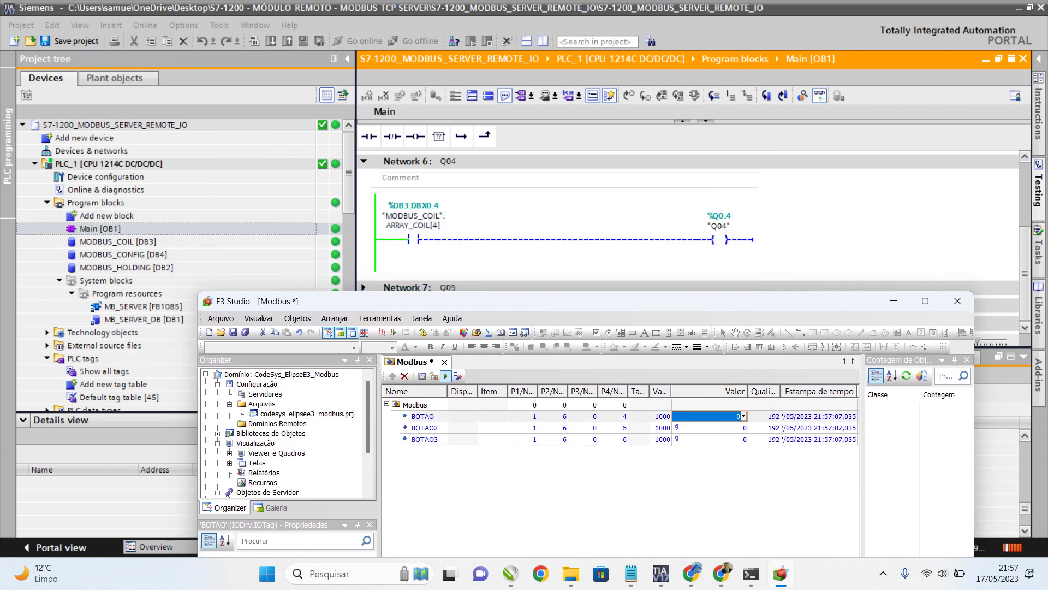
type("1")
key("Return")
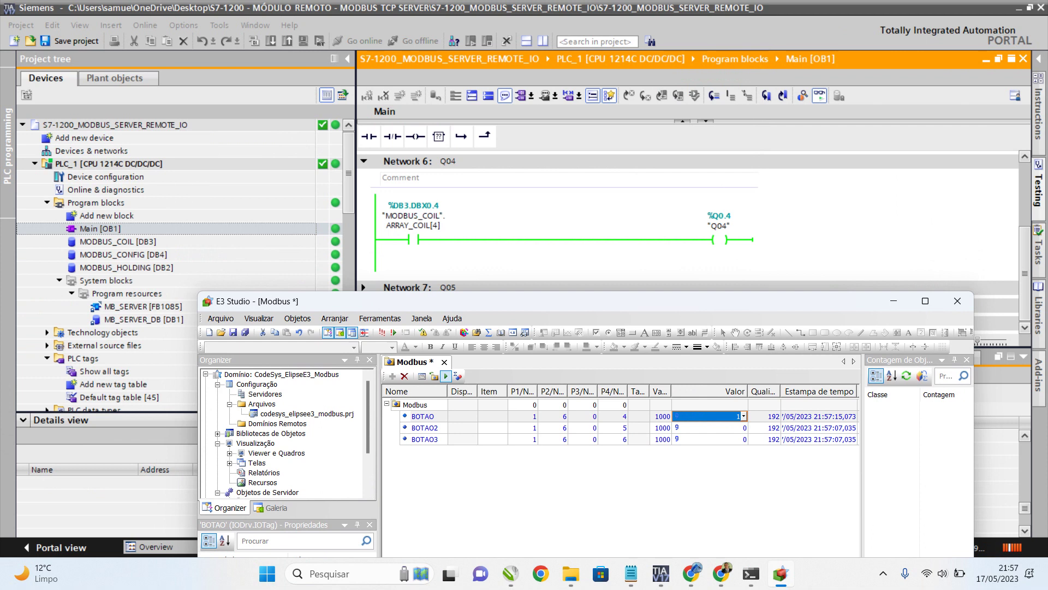
type("0")
key("Return")
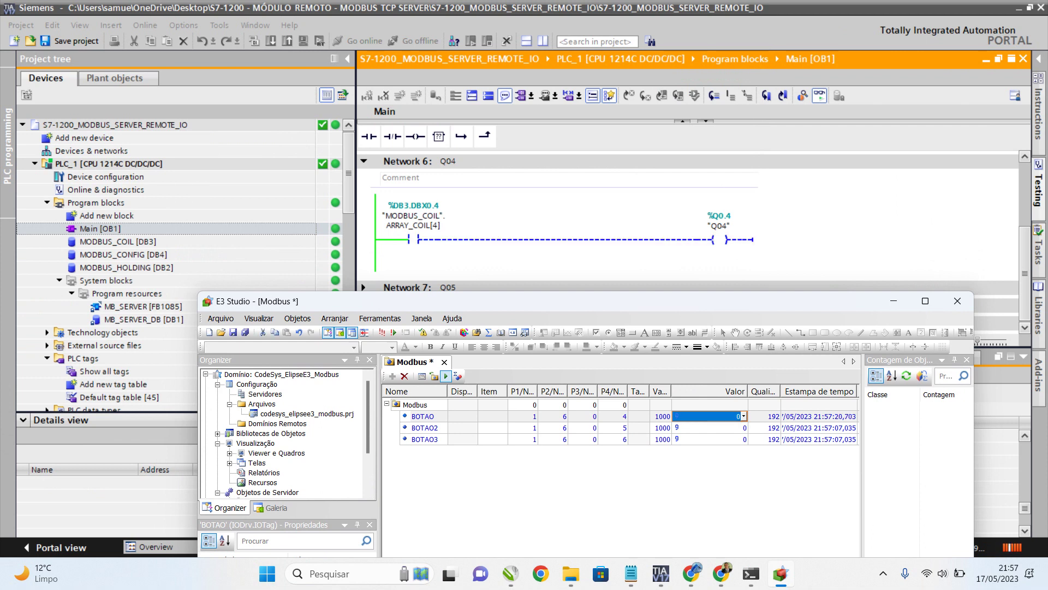
Write 1 to the values of BOTAO, BOTAO2 and BOTAO3.
type("1")
key("Return")
key("Down")
type("1")
key("Return")
key("Down")
type("1")
key("Return")
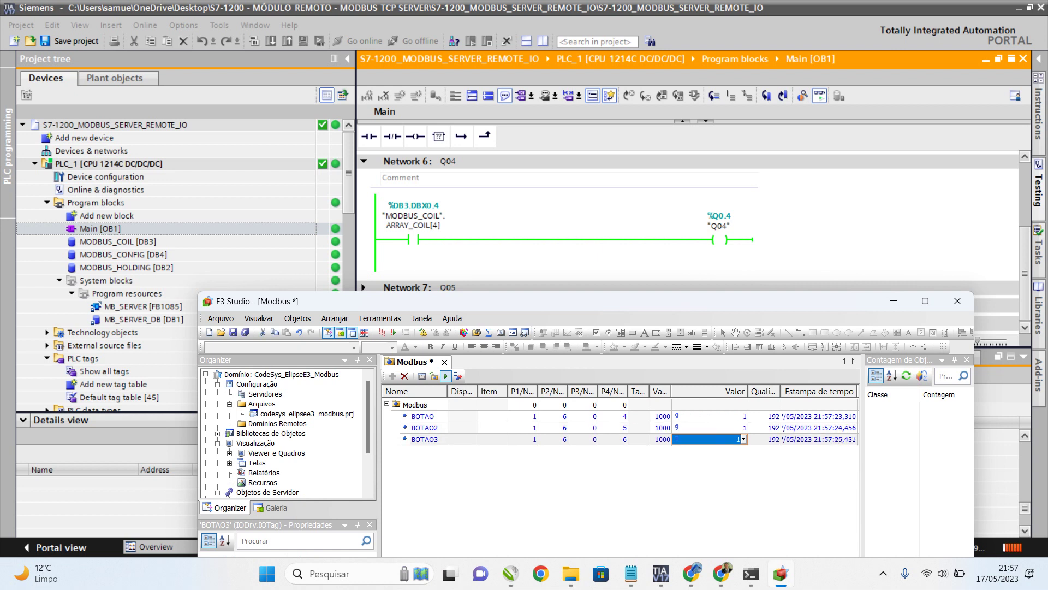
Reset the values of BOTAO, BOTAO2 and BOTAO3 to 0.
key("Up")
key("Up")
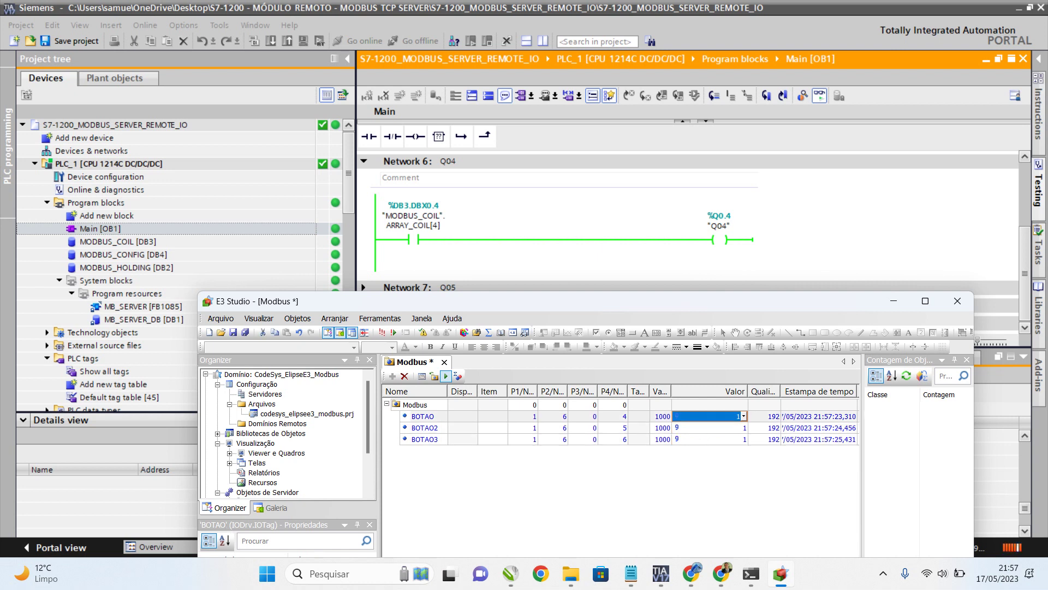
type("0")
key("Return")
key("Down")
type("0")
key("Return")
key("Down")
type("0")
key("Return")
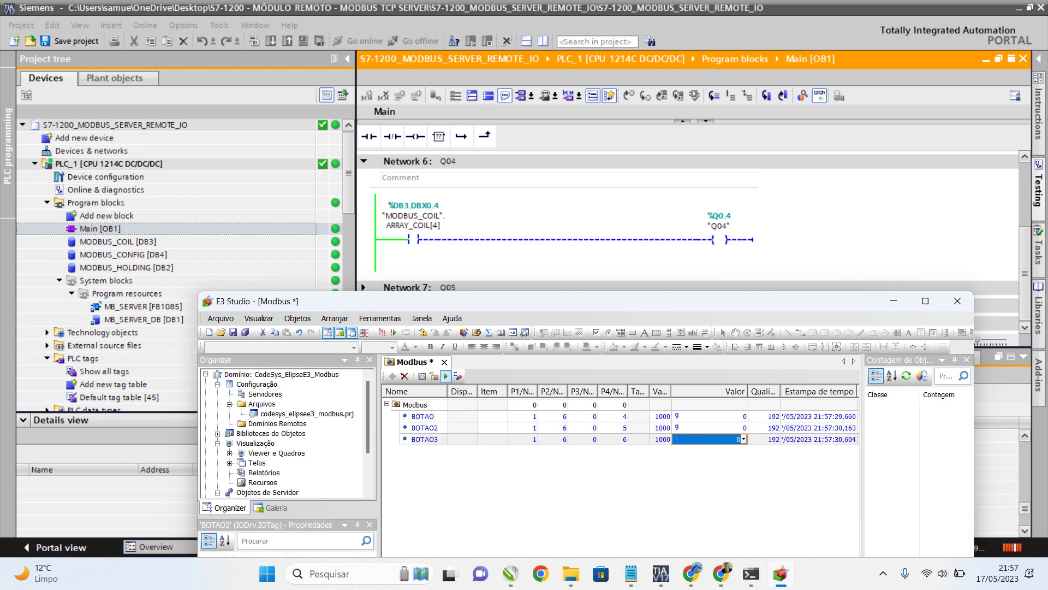
Write 1 to the values of BOTAO and BOTAO2 only.
key("Up")
key("Up")
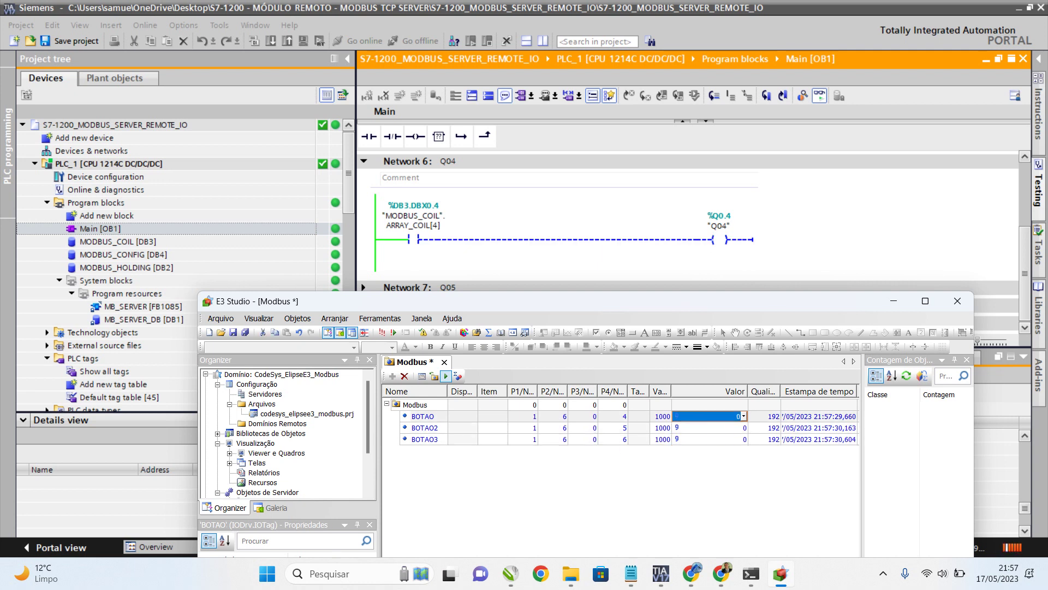
type("1")
key("Return")
key("Down")
type("1")
key("Return")
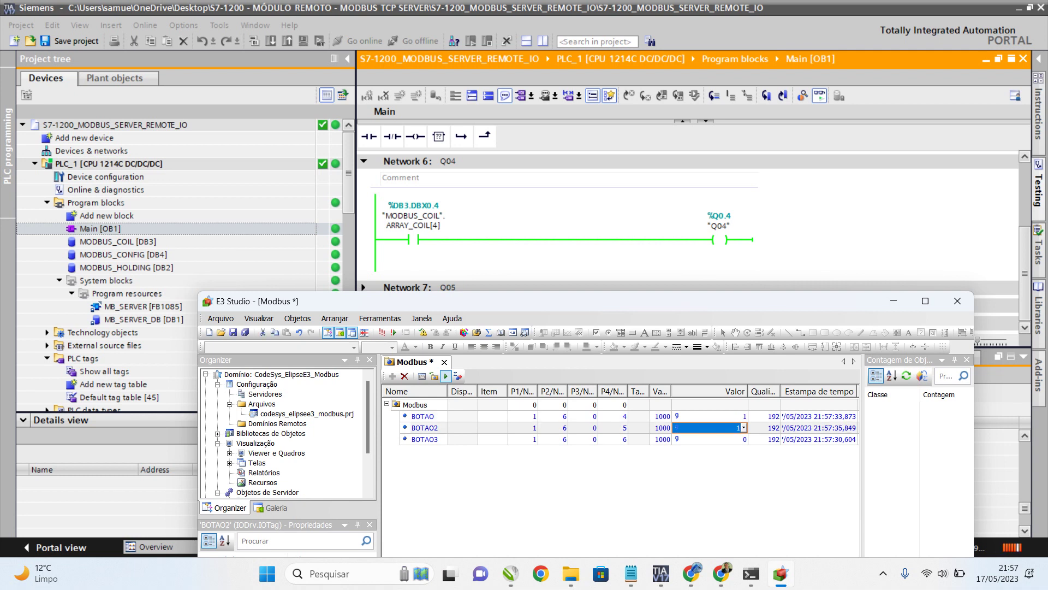
Reset the values of BOTAO and BOTAO2 to 0 and switch back to TIA Portal.
key("Up")
type("0")
key("Return")
key("Down")
type("0")
key("Return")
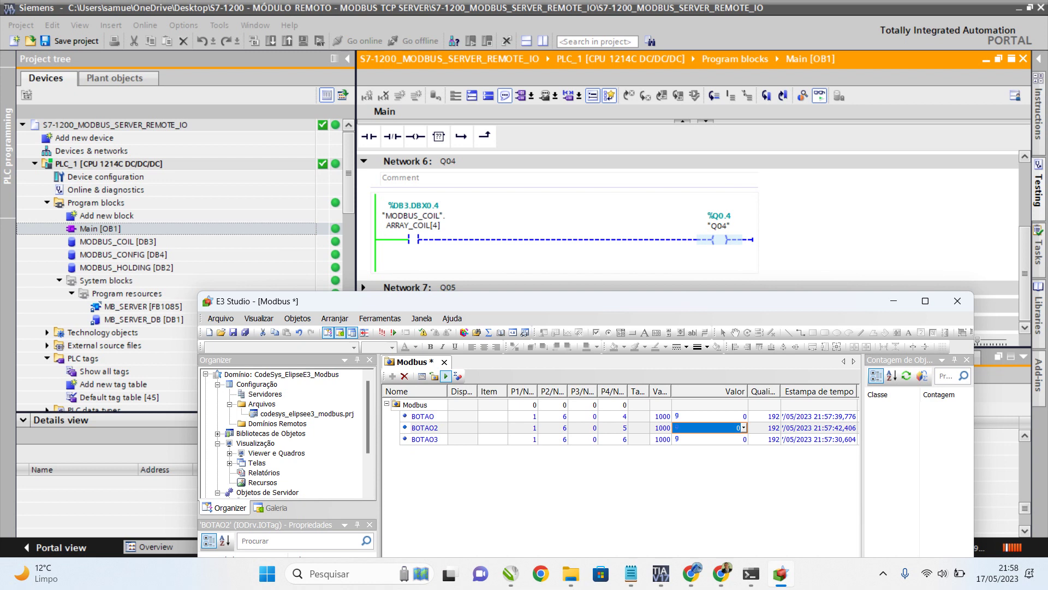
left_click(382, 177)
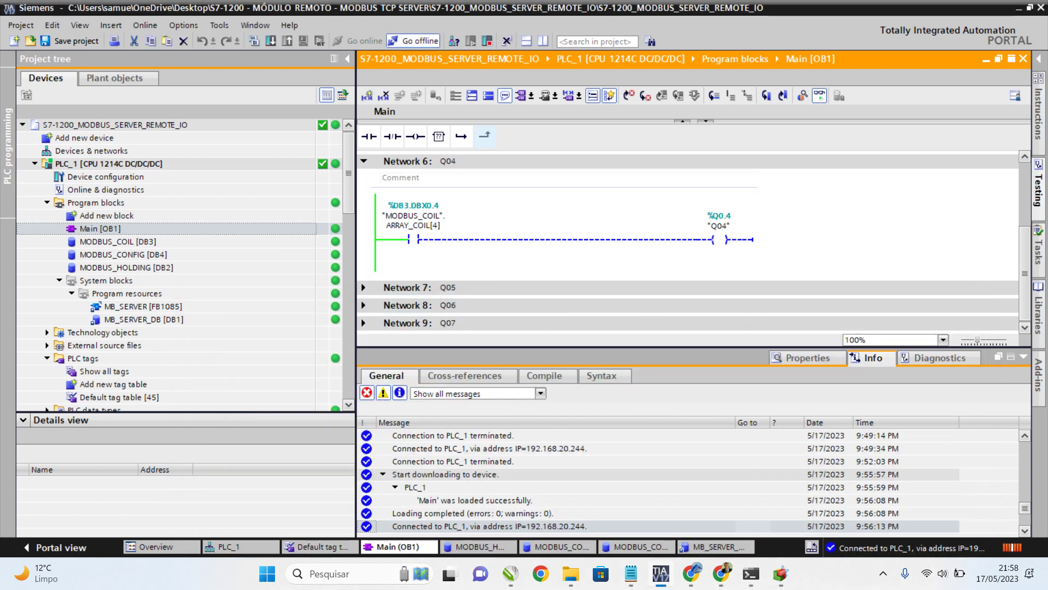
Go offline with the PLC, then insert a new network below Network 9 titled I00.
left_click(413, 40)
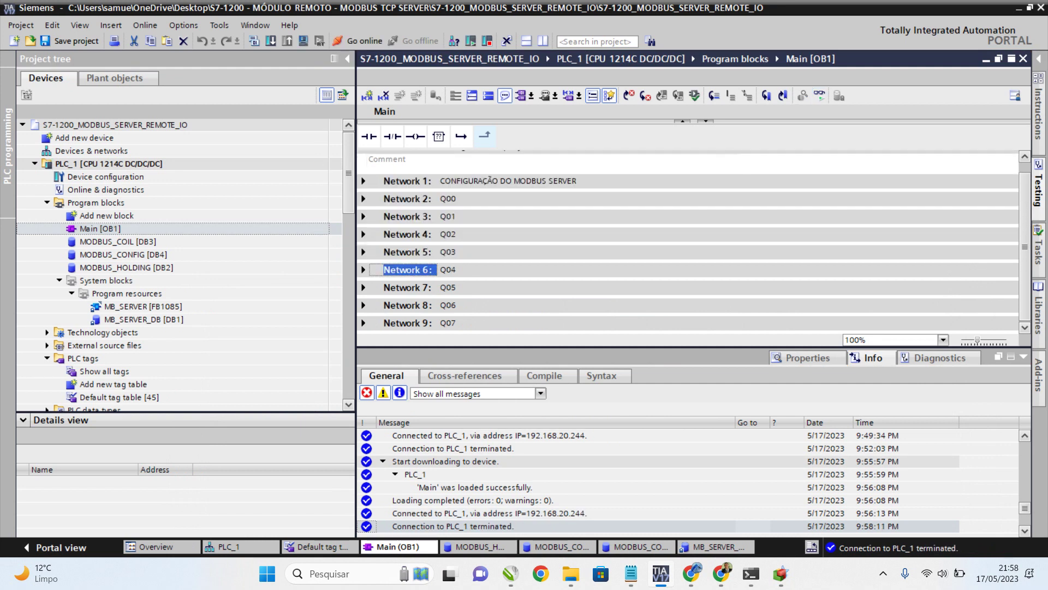
scroll(693, 243, "down", 1)
left_click(776, 323)
right_click(873, 321)
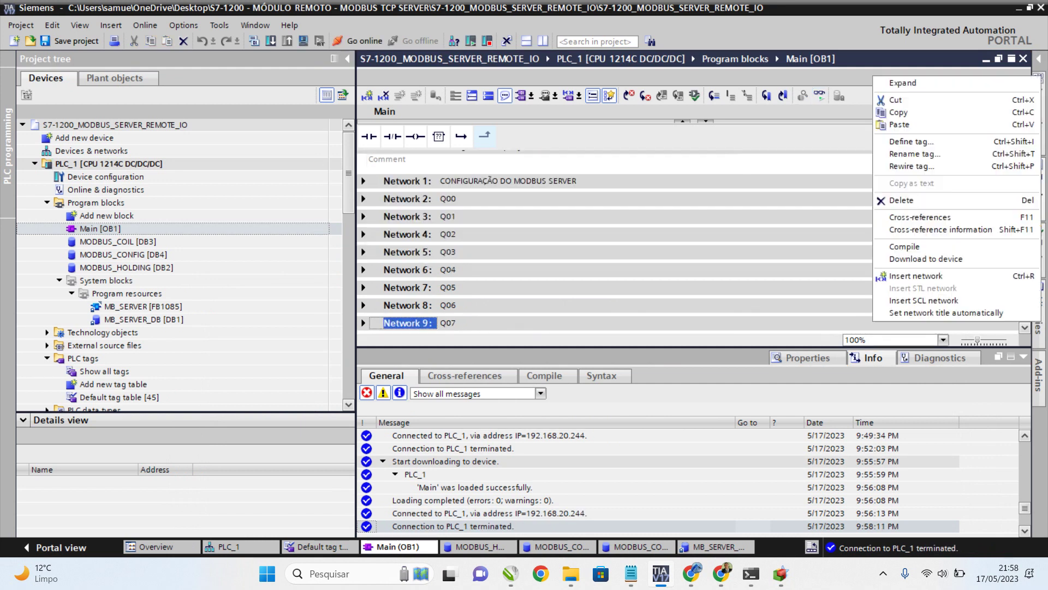
left_click(915, 275)
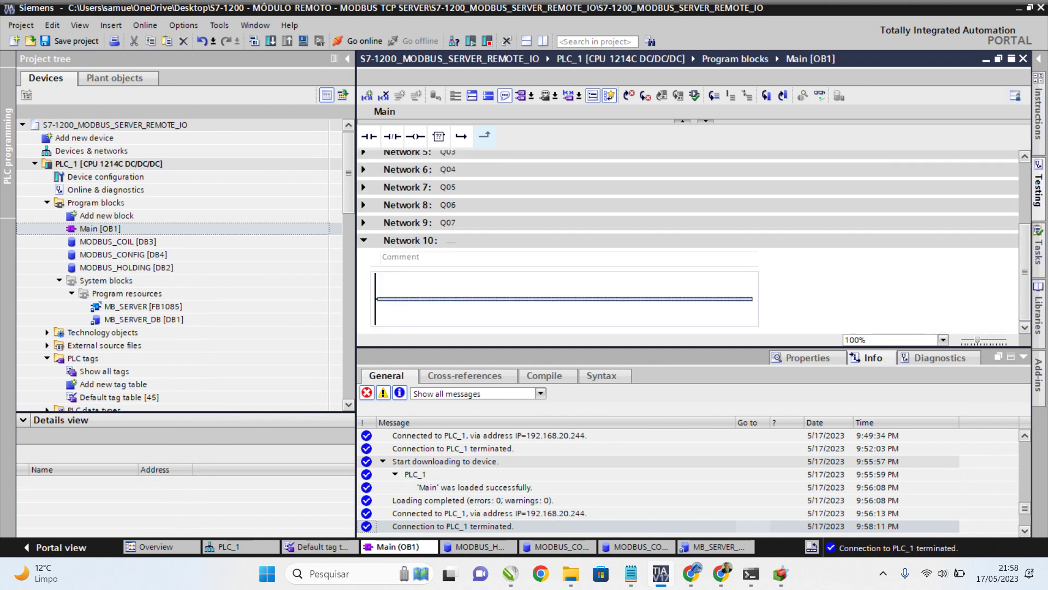
left_click(450, 240)
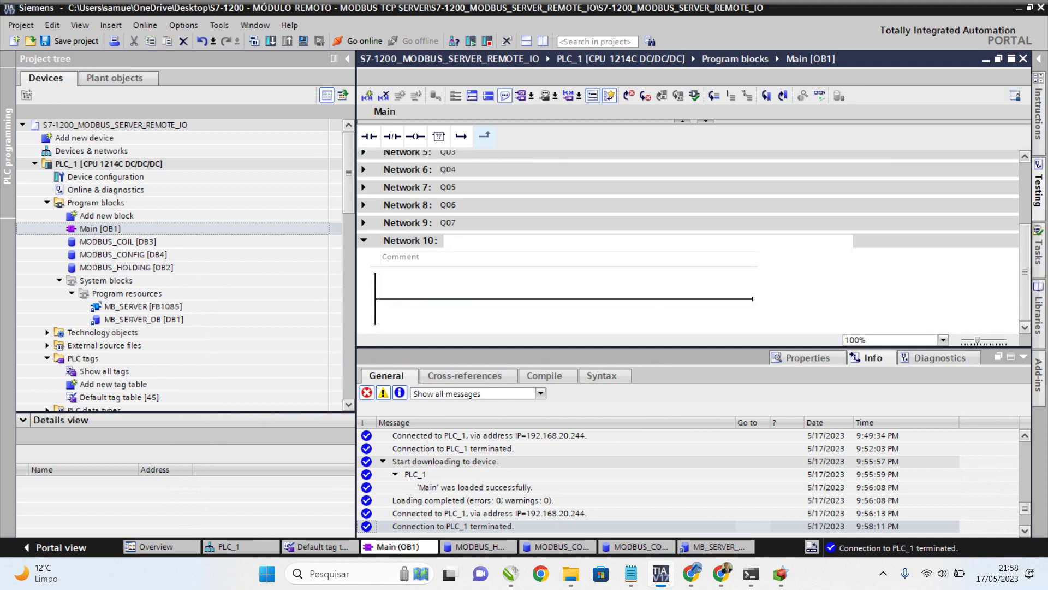
type("I00")
key("Return")
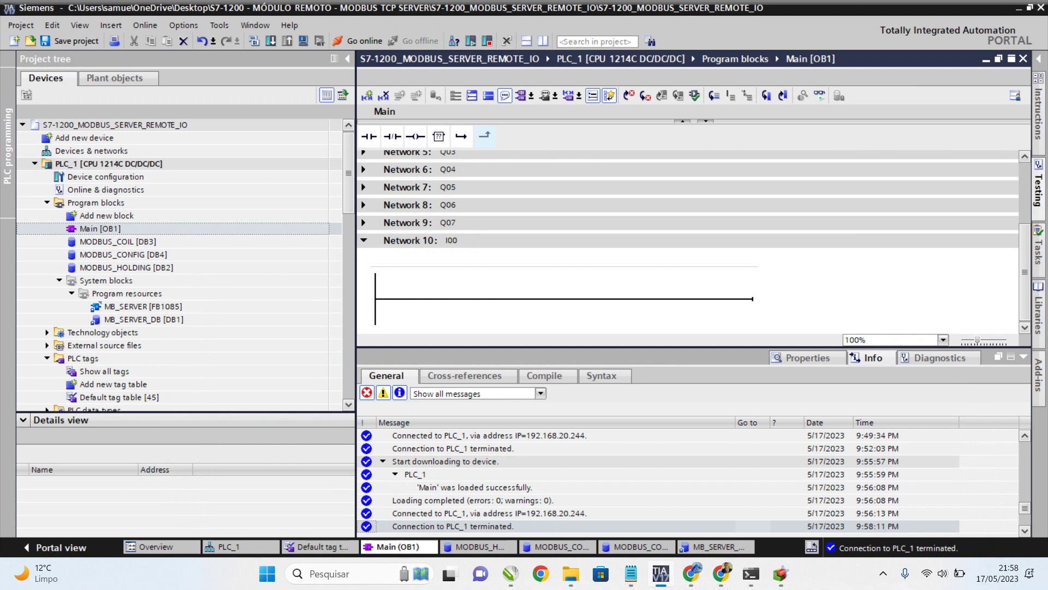
Add a normally open contact to Network 10 and assign it the tag I00.
left_click(416, 299)
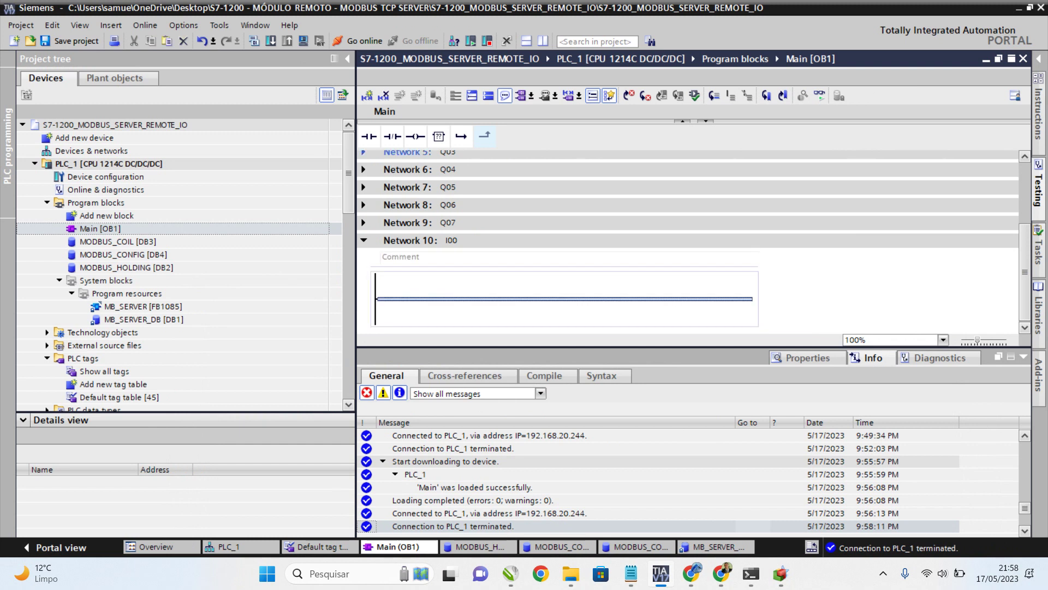
left_click(369, 136)
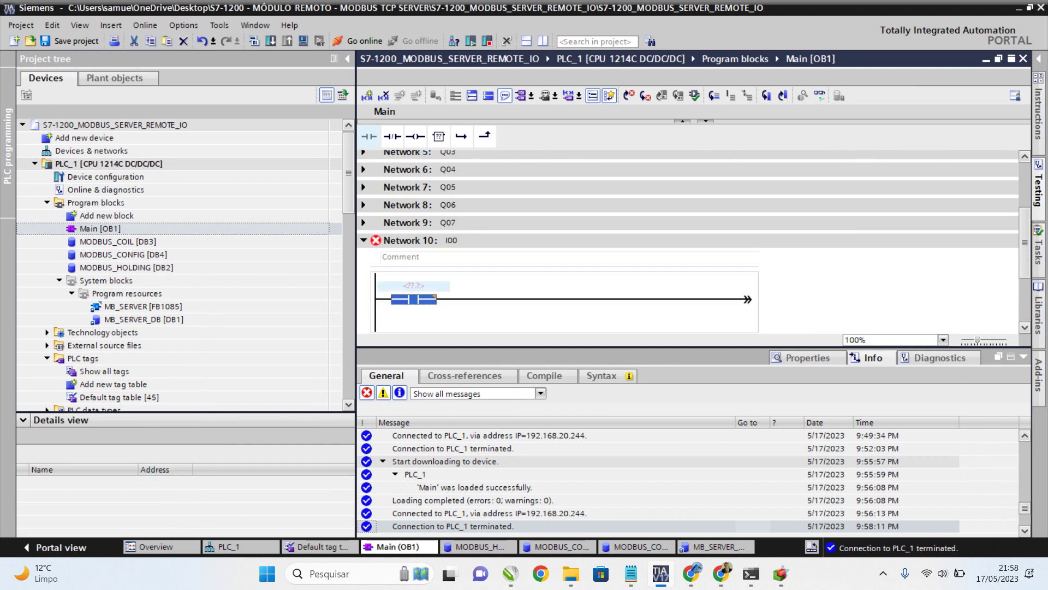
double_click(414, 286)
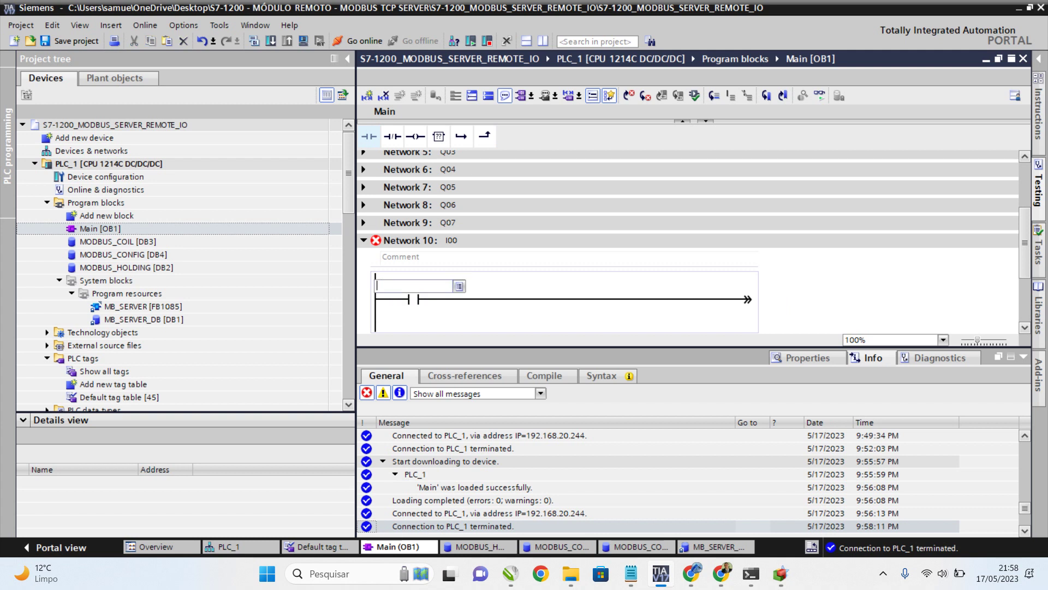
type("I00")
key("Return")
key("Return")
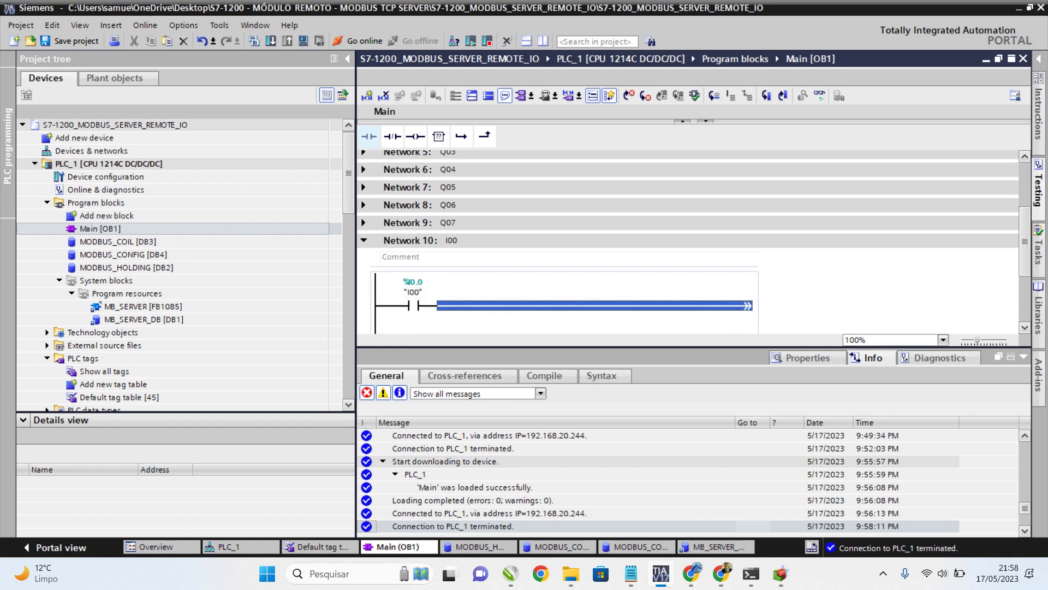
Add an output coil at the end of Network 10's rung and open its operand for editing.
left_click(416, 137)
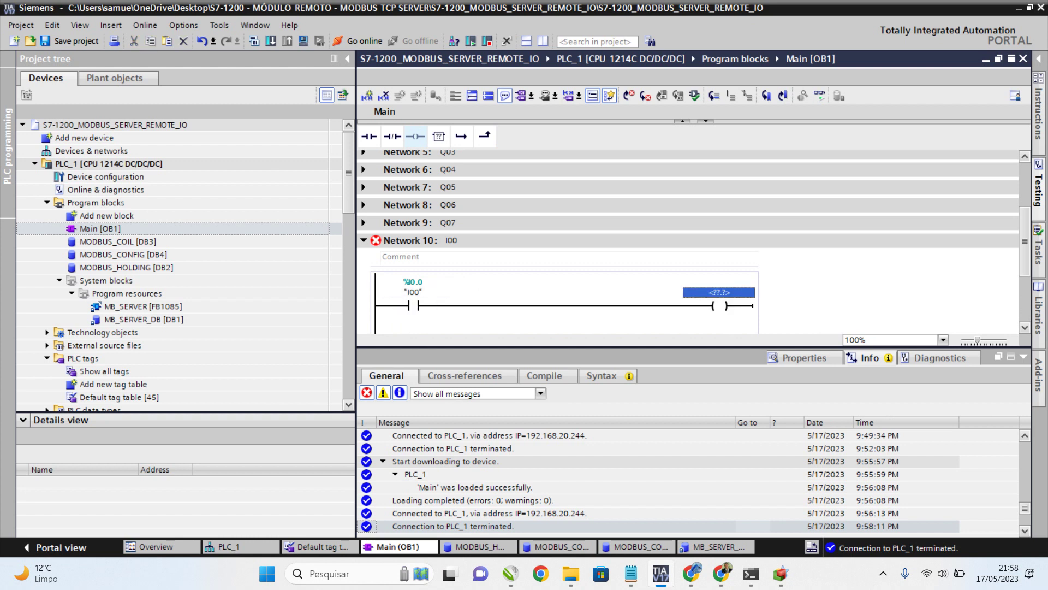
key("Return")
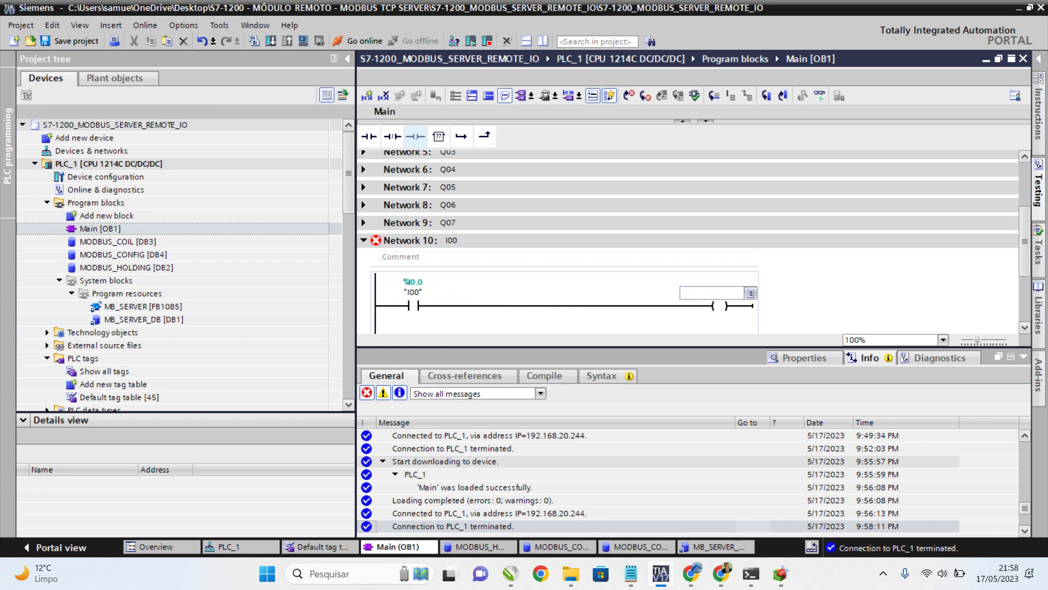
type("Q00")
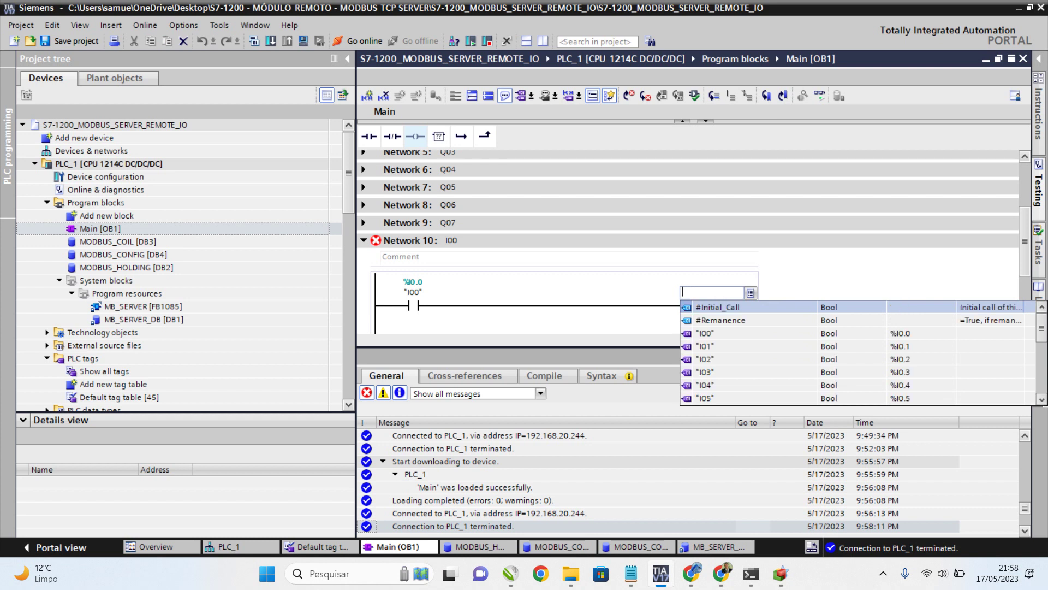
type("ARRA")
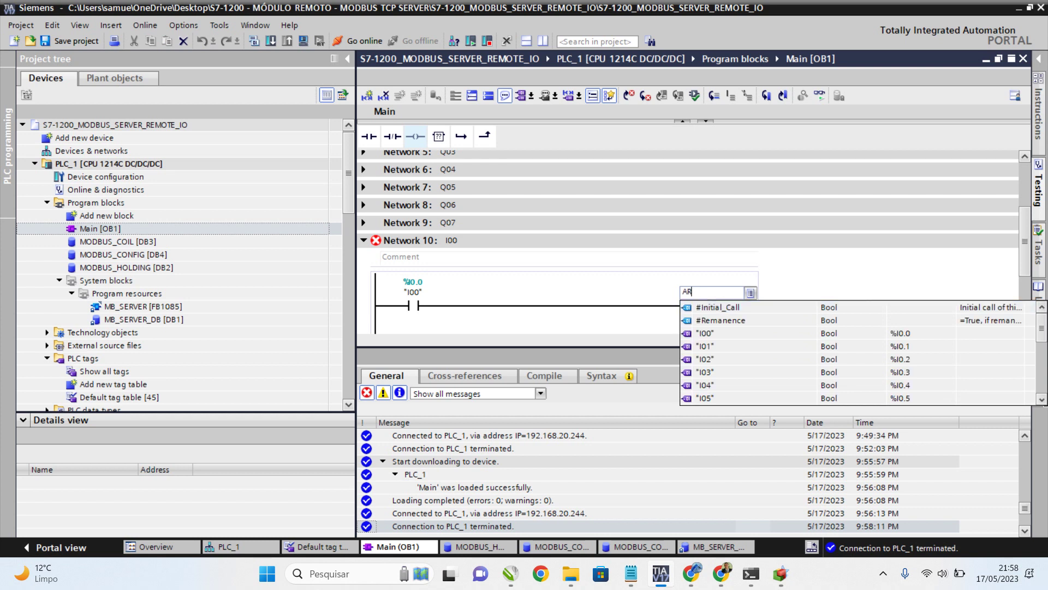
key("BackSpace")
key("BackSpace")
key("BackSpace")
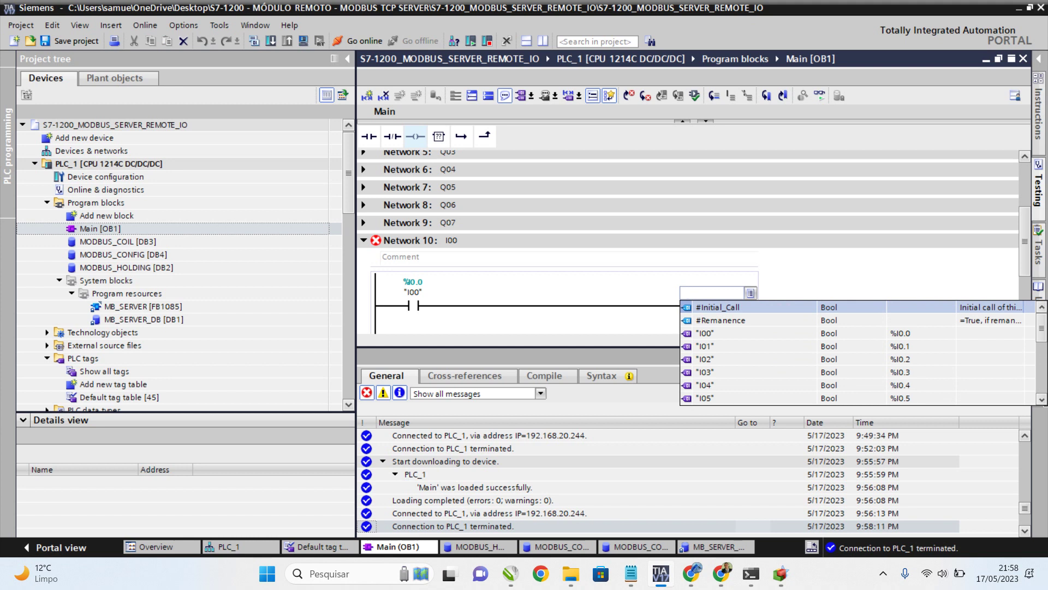
Assign "MODBUS_COIL".ARRAY_COIL[8] to the output coil in Network 10.
type("MOD")
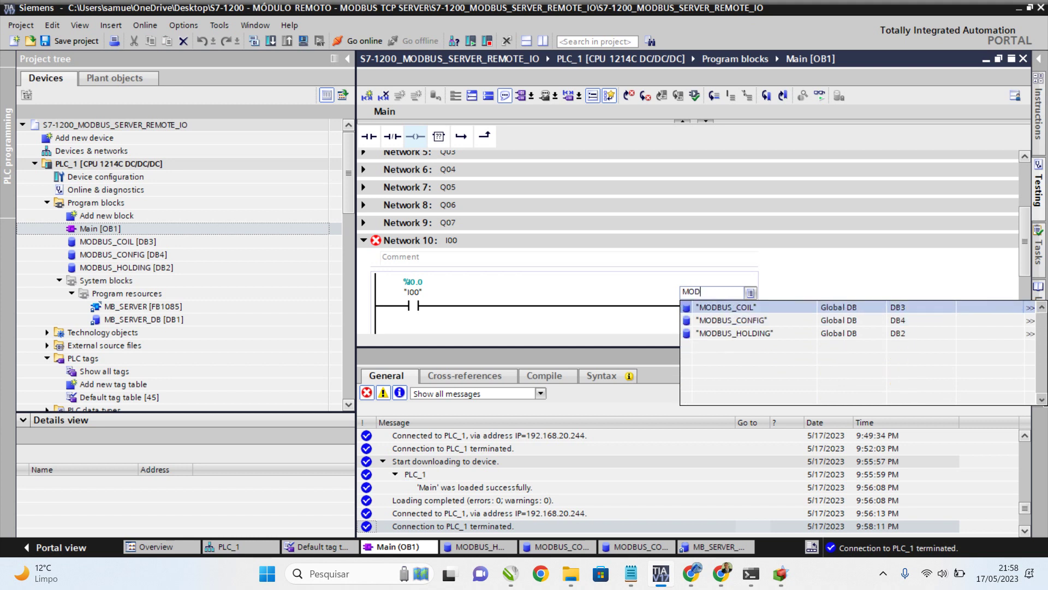
type(".")
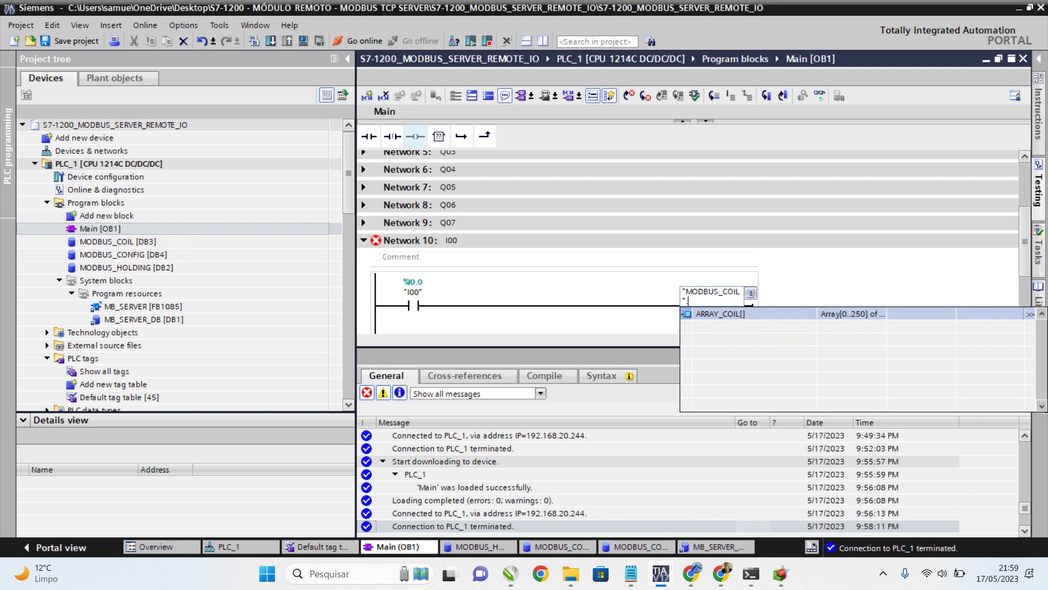
key("Return")
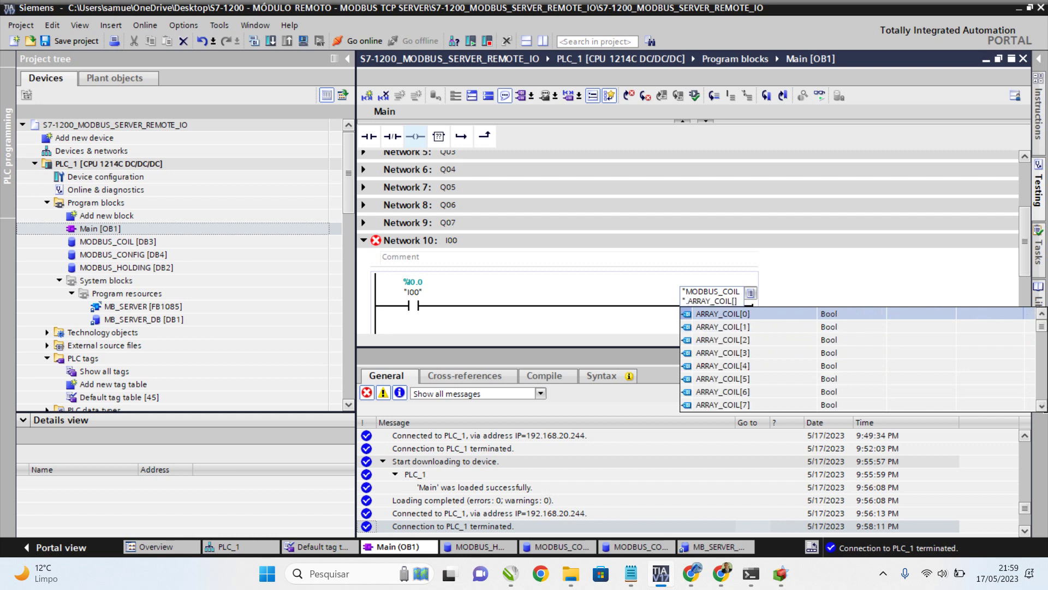
key("Down")
key("Down")
key("Down")
key("Down")
key("Down")
key("Down")
key("Down")
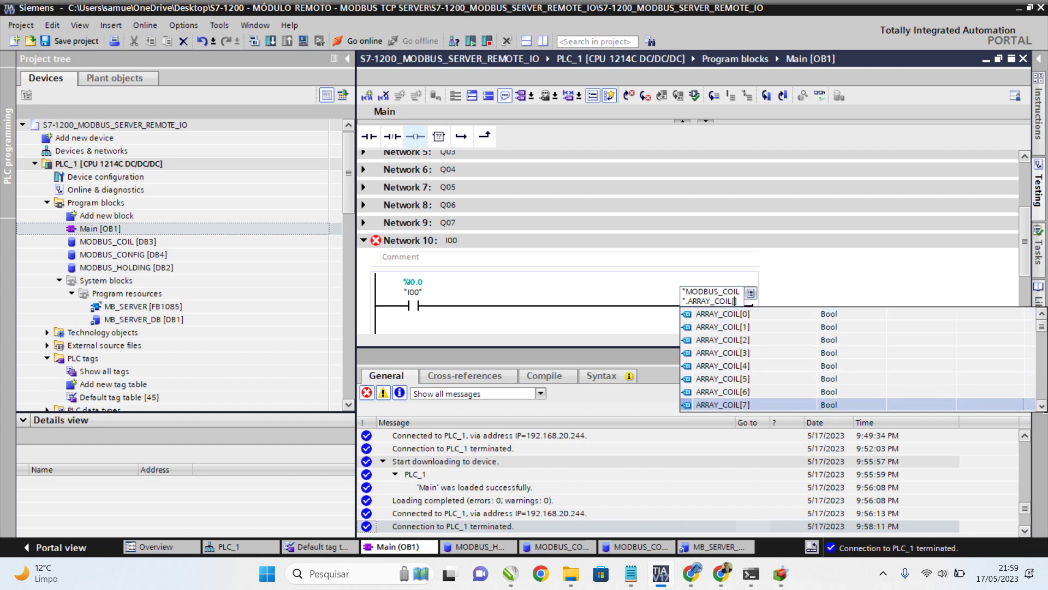
key("Down")
key("Return")
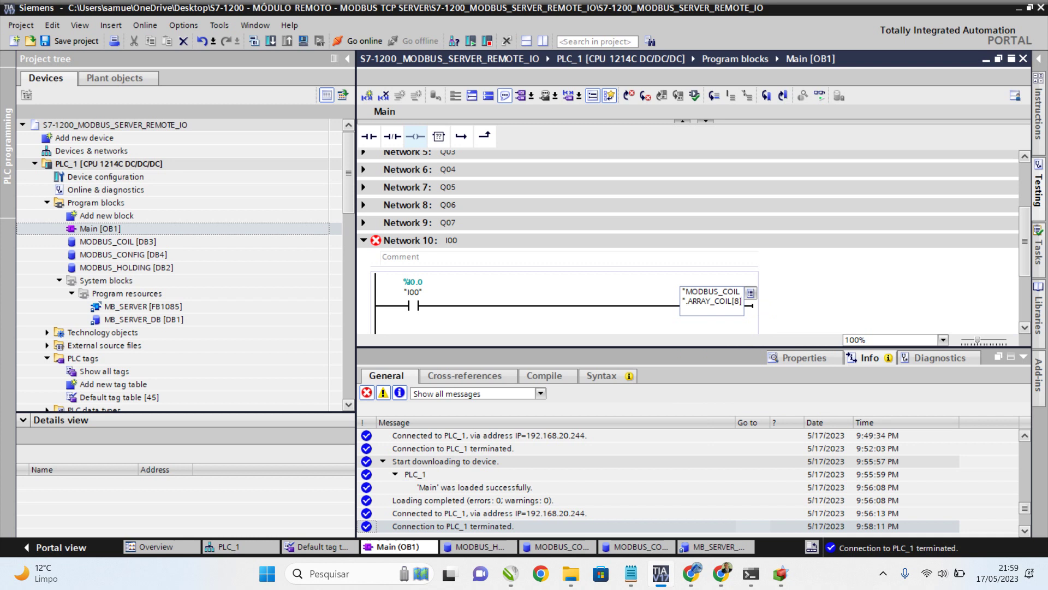
left_click(797, 300)
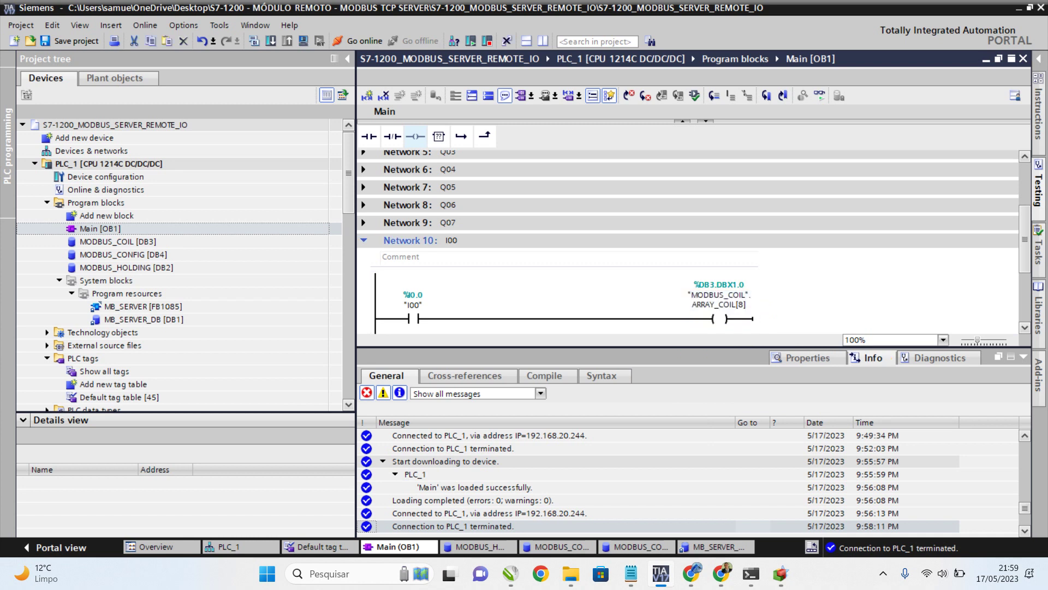
Check which coil bit Network 9 uses and delete the empty Network 11.
left_click(363, 223)
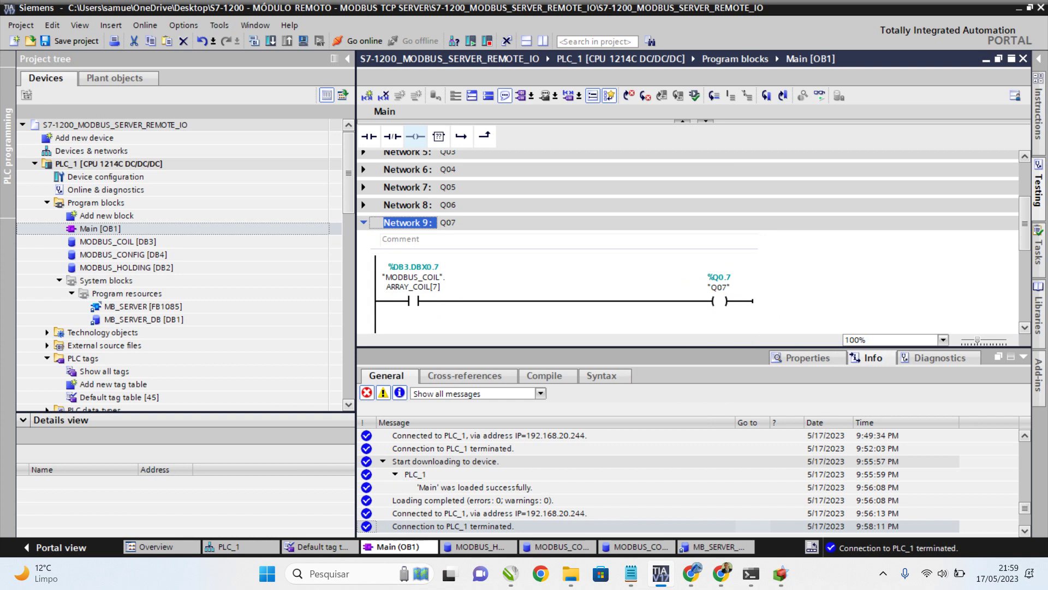
left_click(363, 223)
scroll(688, 245, "down", 2)
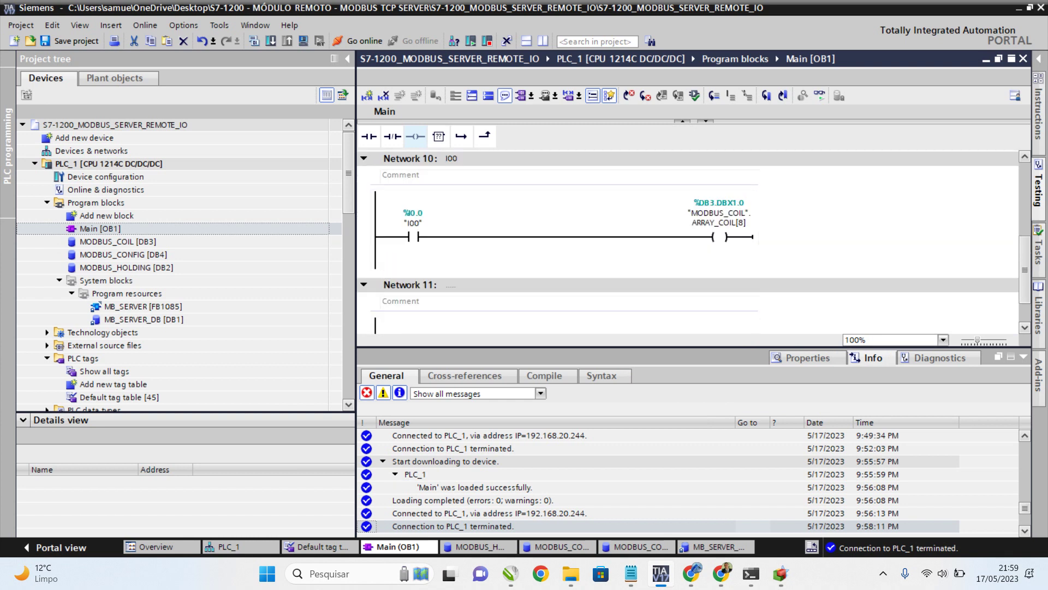
left_click(457, 158)
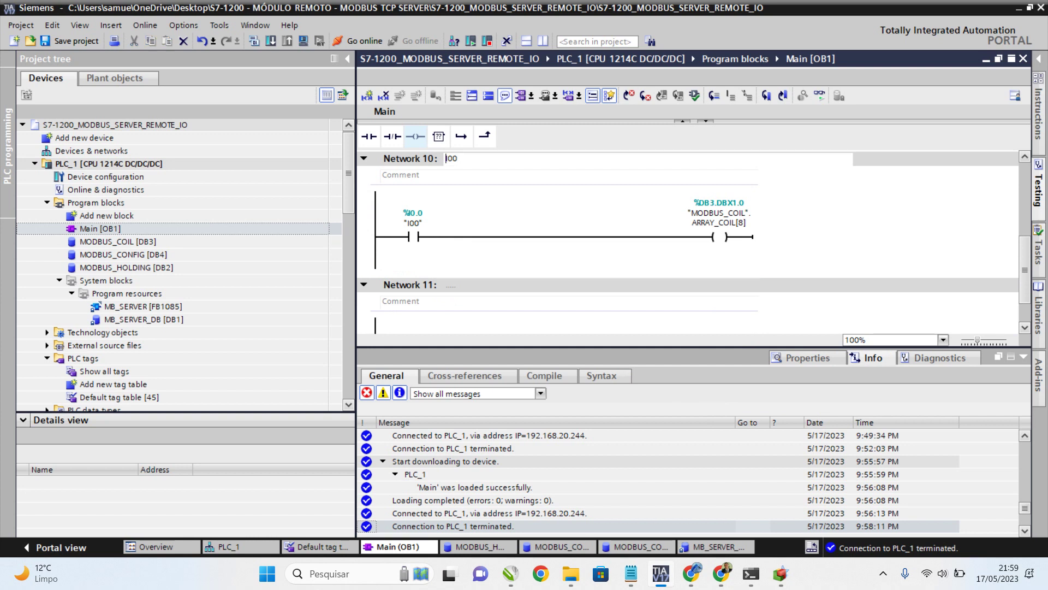
left_click(451, 284)
right_click(415, 284)
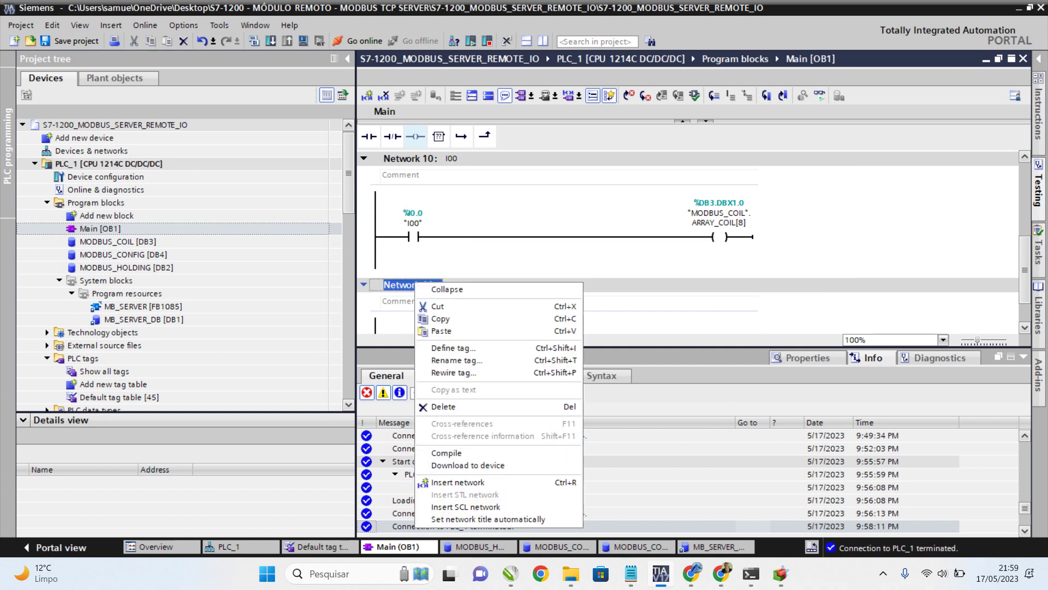
left_click(464, 406)
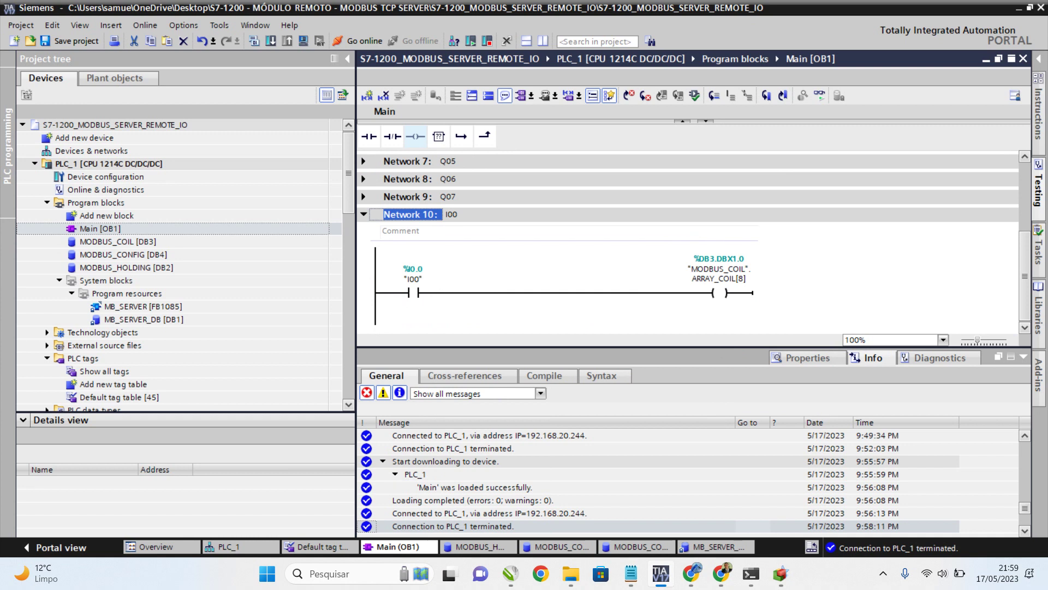
Collapse all networks and paste several copies of Network 10 below it.
key("alt+F11")
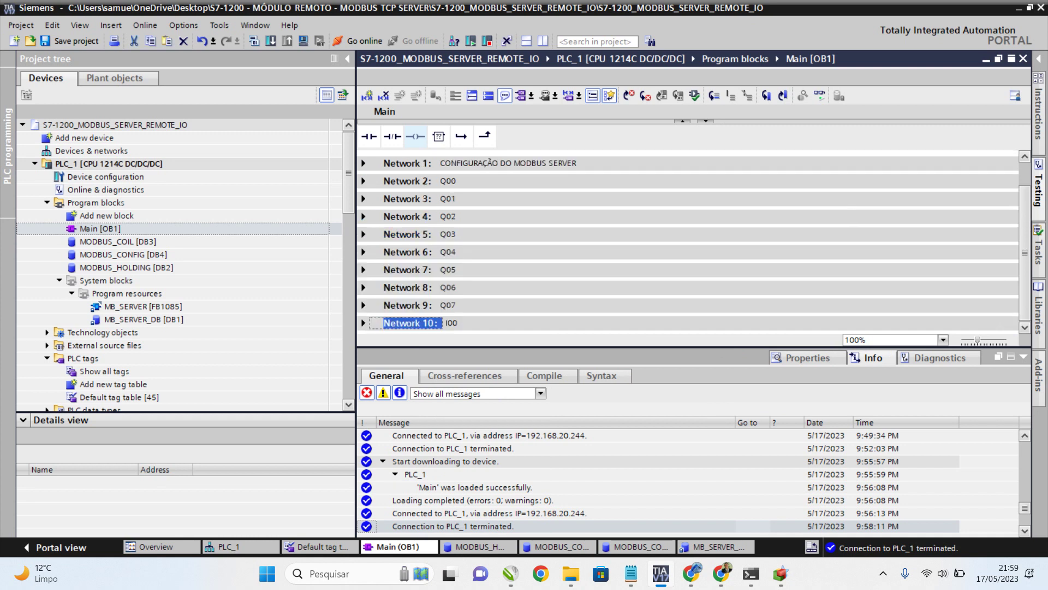
key("Return")
key("ctrl+v")
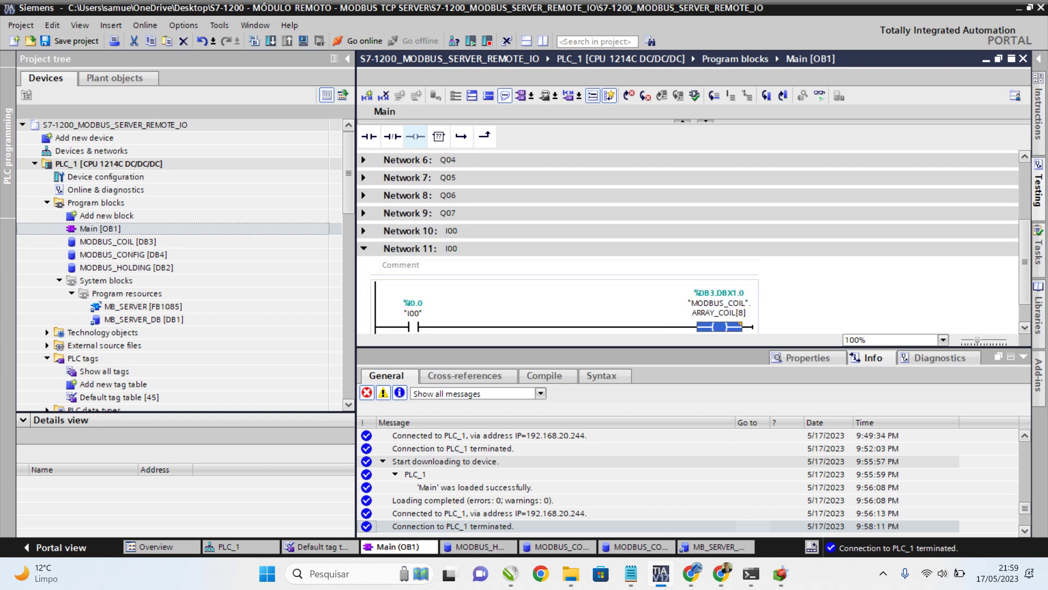
key("ctrl+v")
key("ctrl+v")
key("ctrl+v")
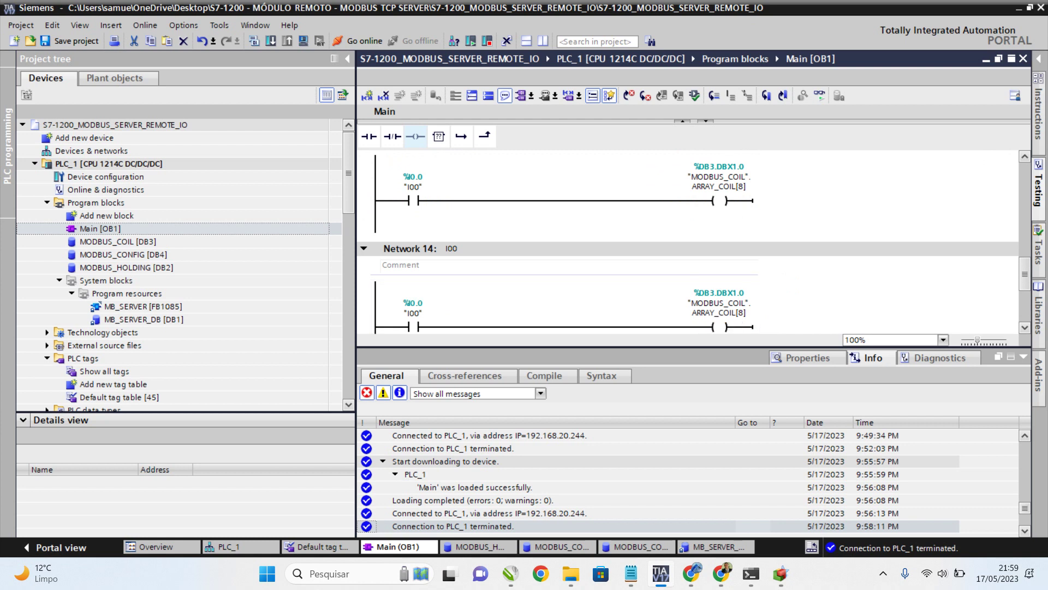
key("ctrl+v")
key("ctrl+v")
key("ctrl+v")
key("ctrl+v")
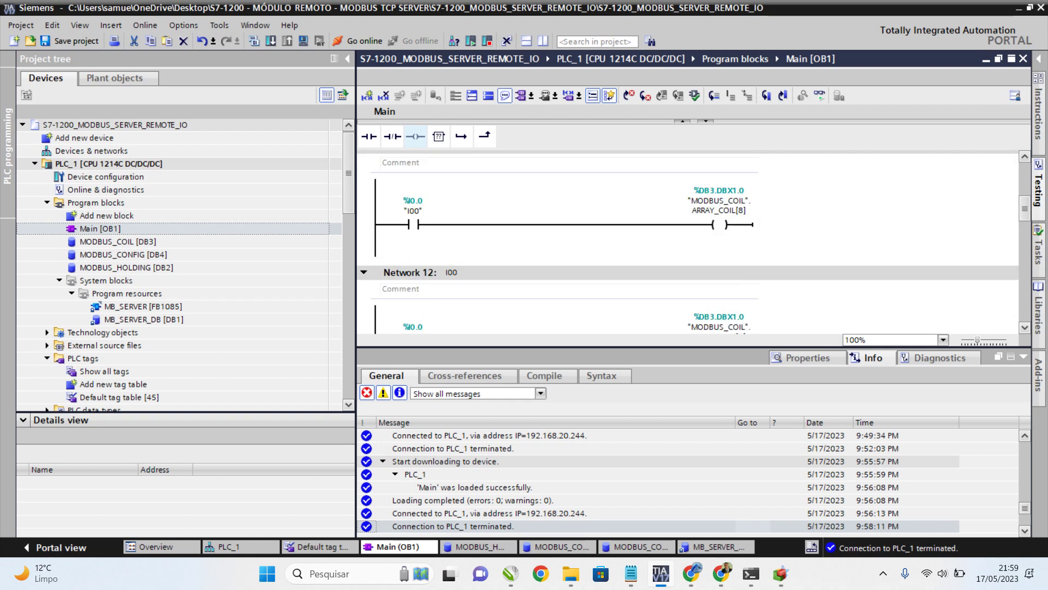
Retitle Network 12 as I01 and assign the tag I01 to its contact.
left_click(451, 271)
key("BackSpace")
type("1")
key("Tab")
key("Tab")
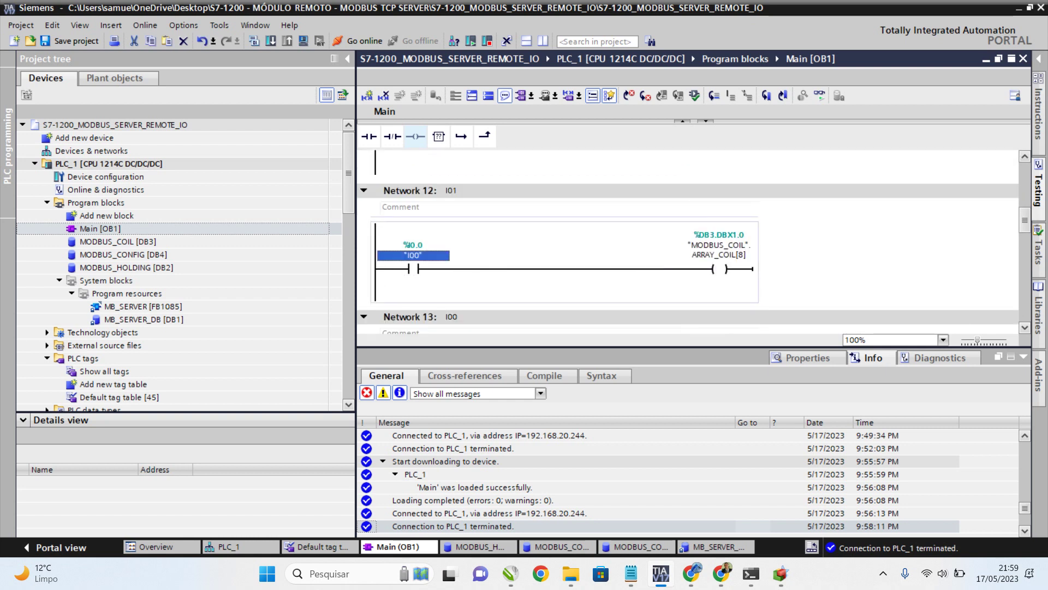
type("I01")
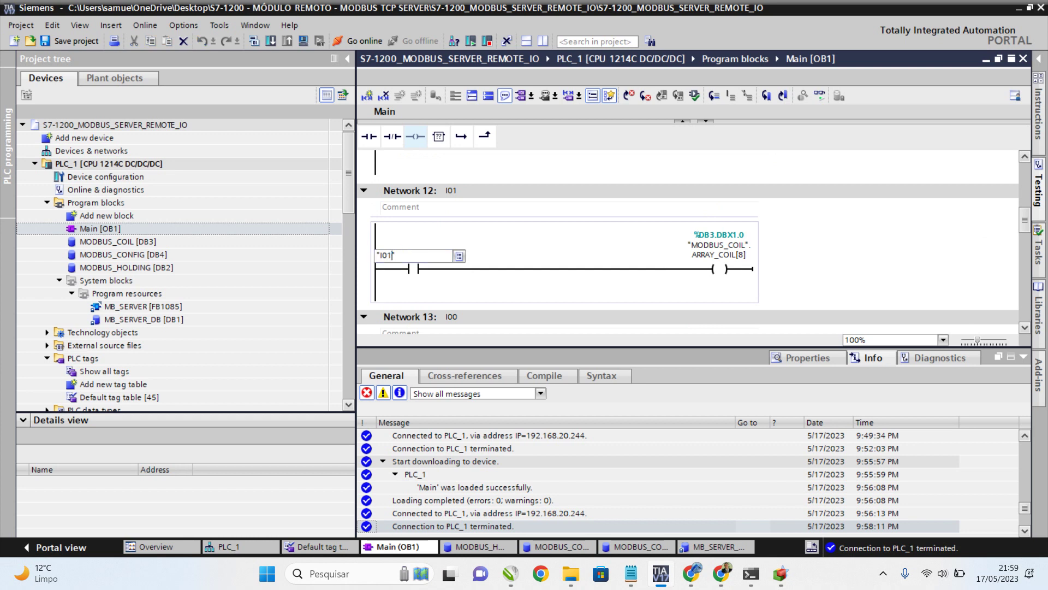
key("Return")
key("Tab")
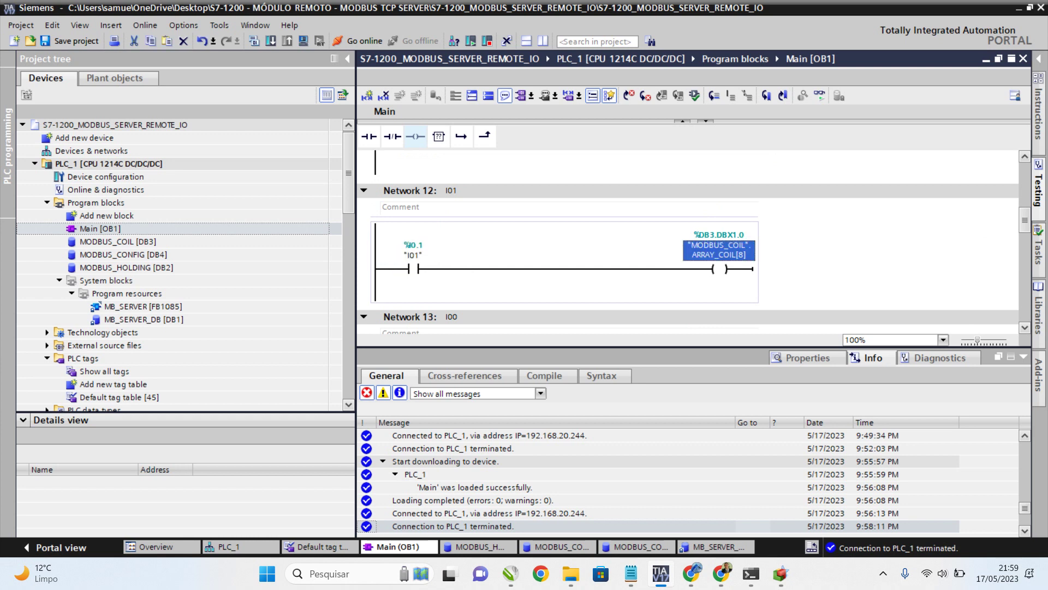
Change the output coil operand in Network 12 to "MODBUS_COIL".ARRAY_COIL[9].
left_click(740, 253)
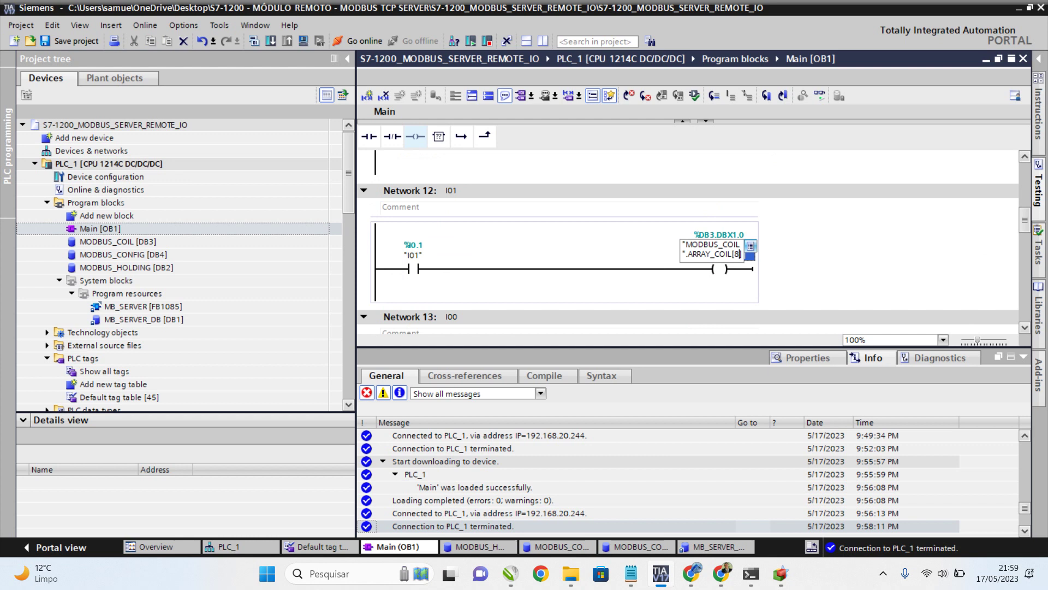
key("BackSpace")
type("9")
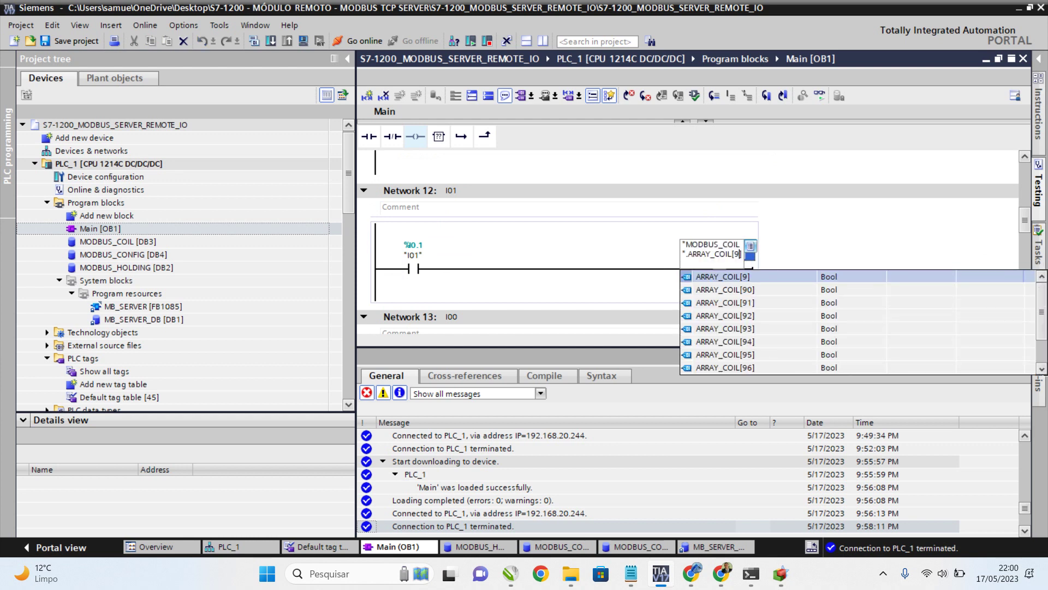
key("Return")
key("Return")
scroll(694, 240, "down", 2)
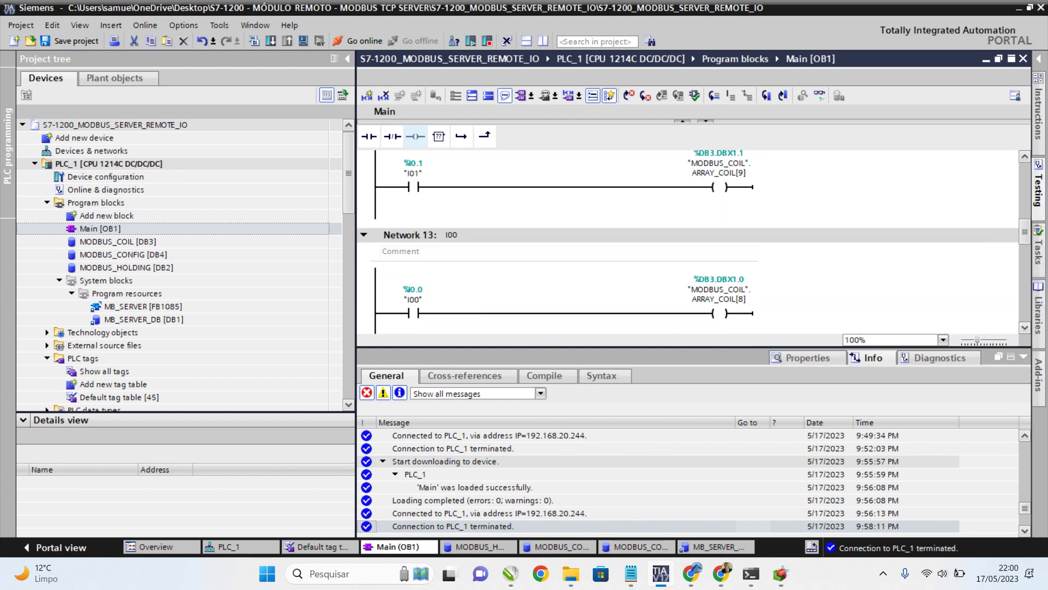
Retitle Network 13 as I02 and assign the tag I02 to its contact.
double_click(450, 235)
type("I02")
key("Tab")
key("Tab")
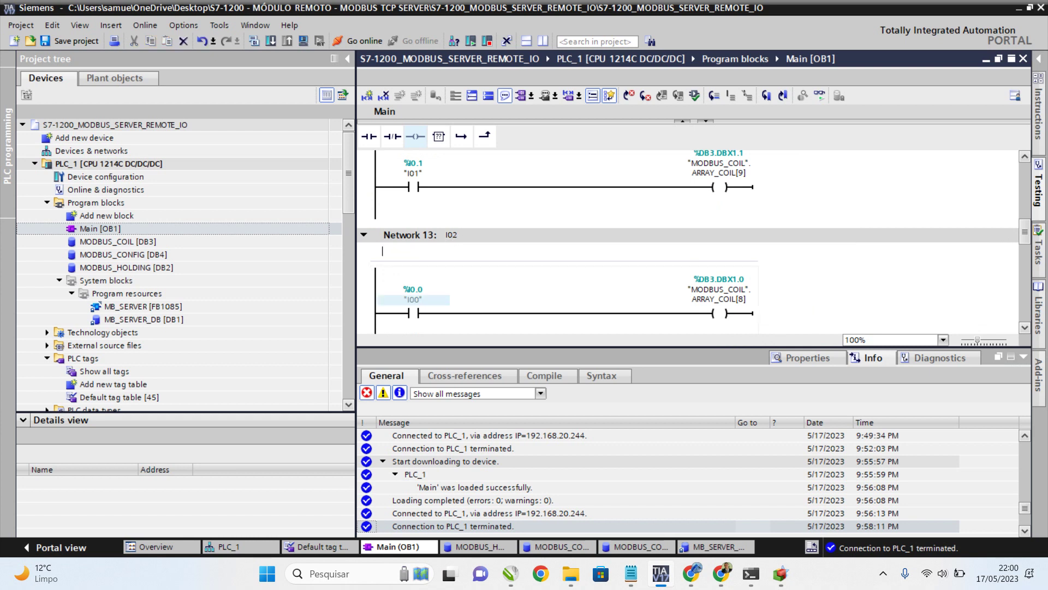
type("I02")
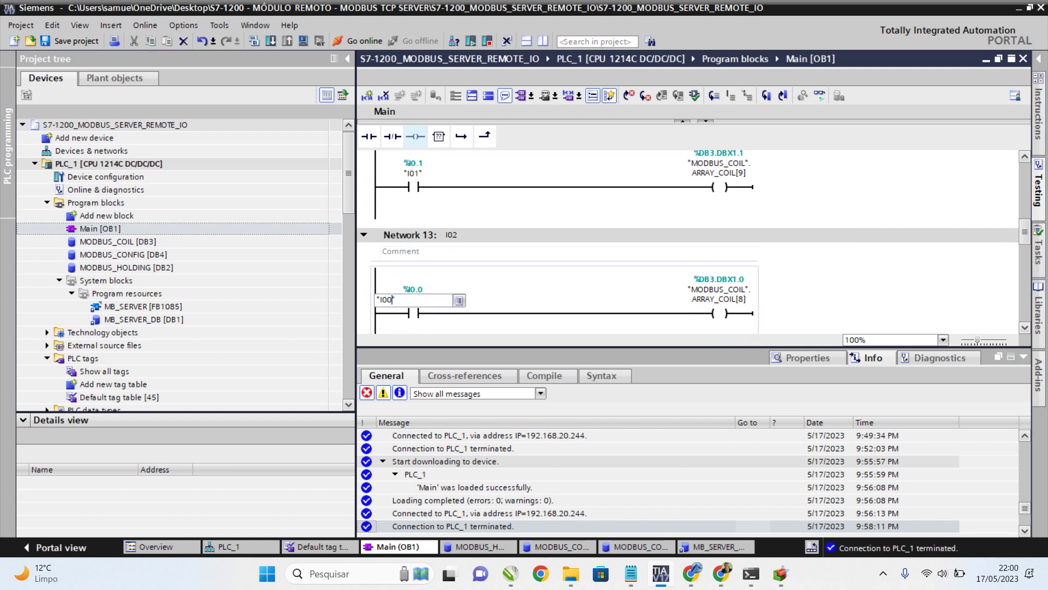
key("Return")
Change the output coil operand in Network 13 to "MODBUS_COIL".ARRAY_COIL[10].
key("Tab")
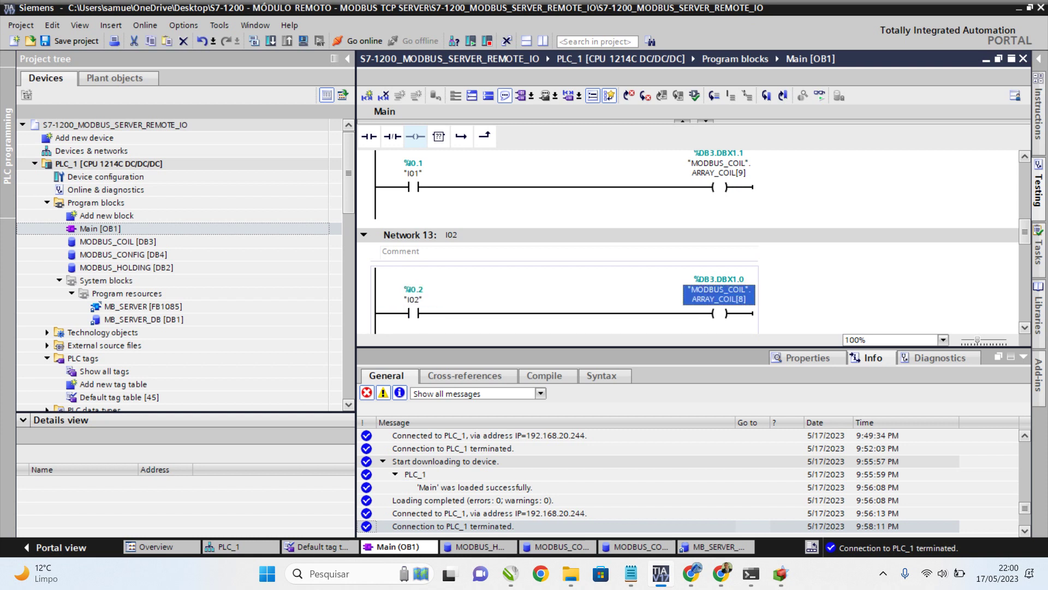
key("End")
key("BackSpace")
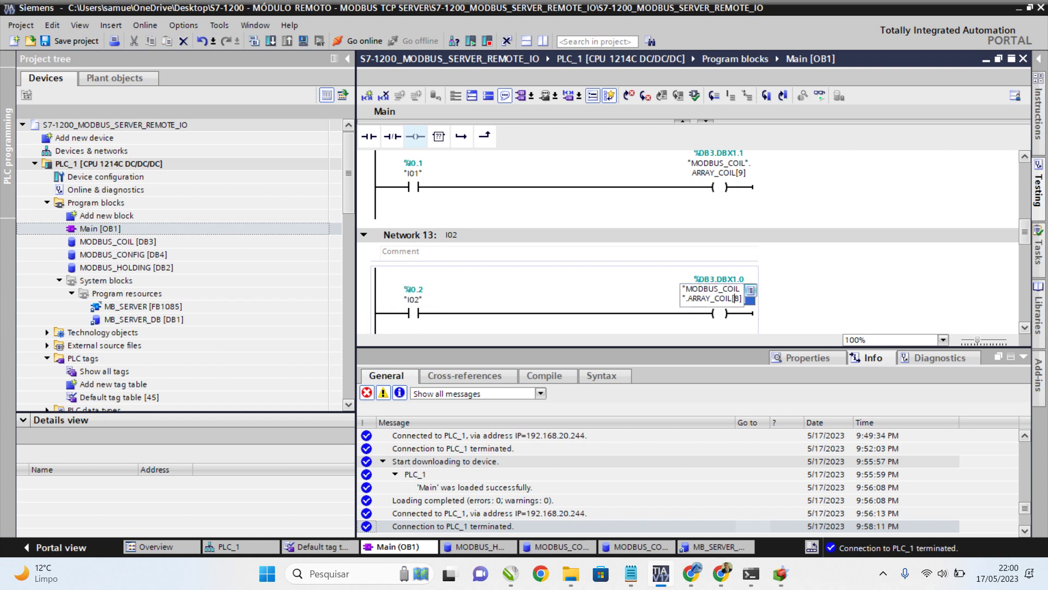
key("BackSpace")
type("10]")
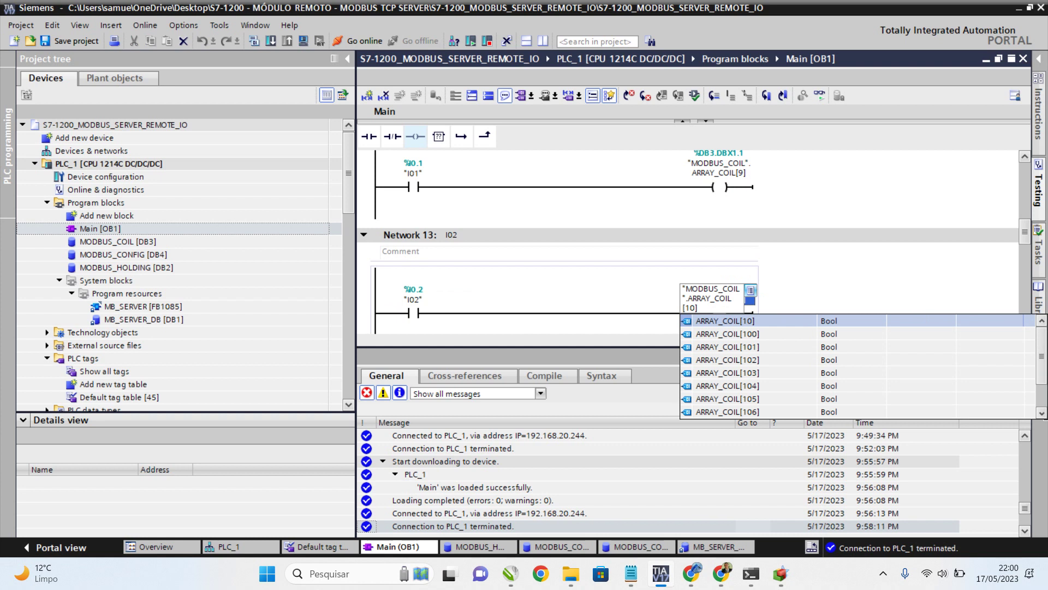
key("Return")
Retitle Network 14, the copied network below the I02 rung, as I03.
scroll(688, 240, "down", 3)
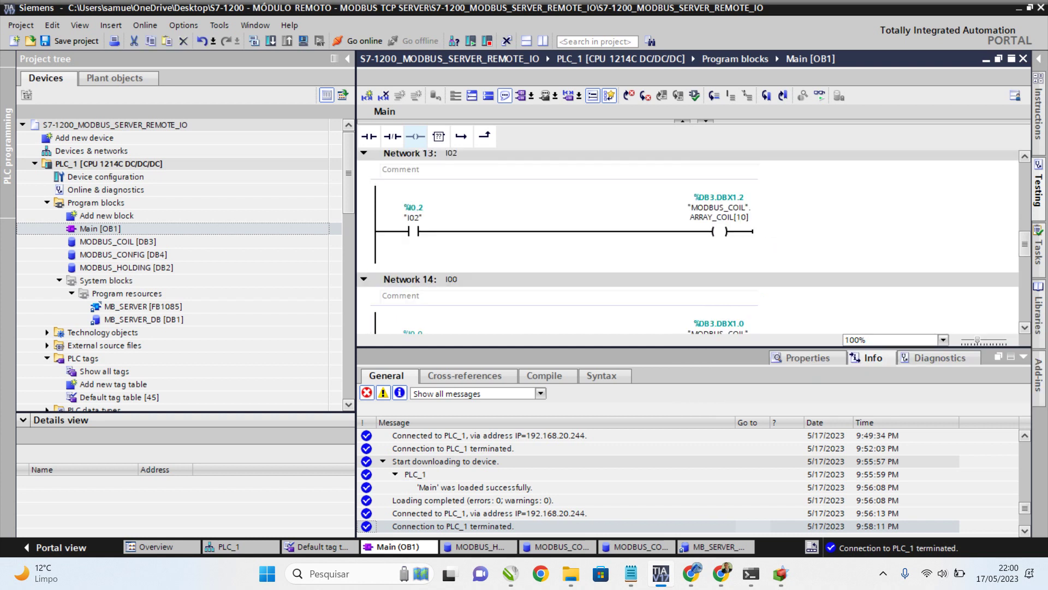
scroll(687, 241, "up", 2)
scroll(688, 246, "up", 3)
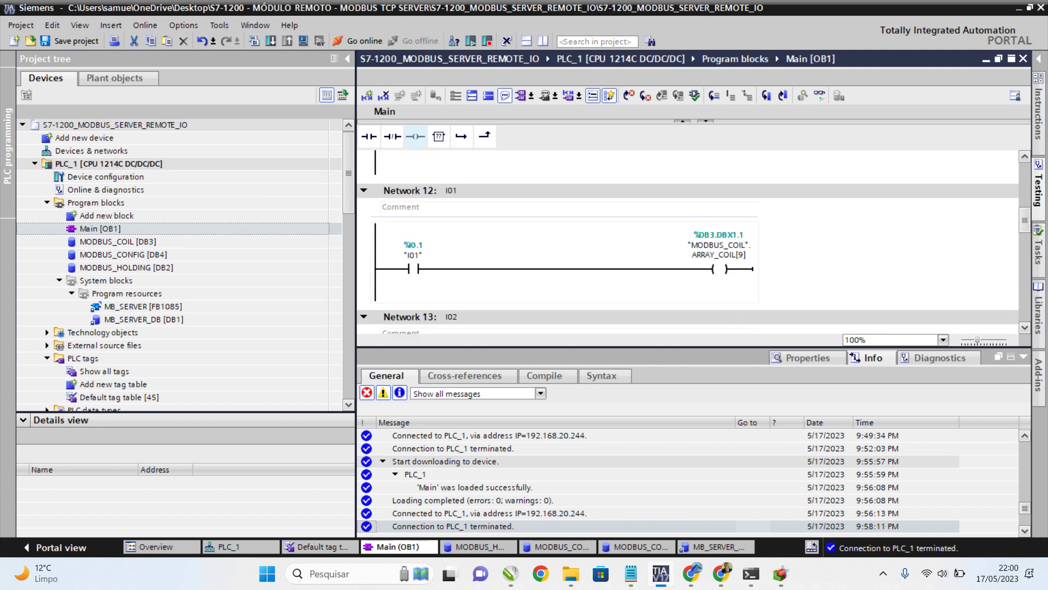
scroll(688, 246, "down", 3)
left_click(453, 279)
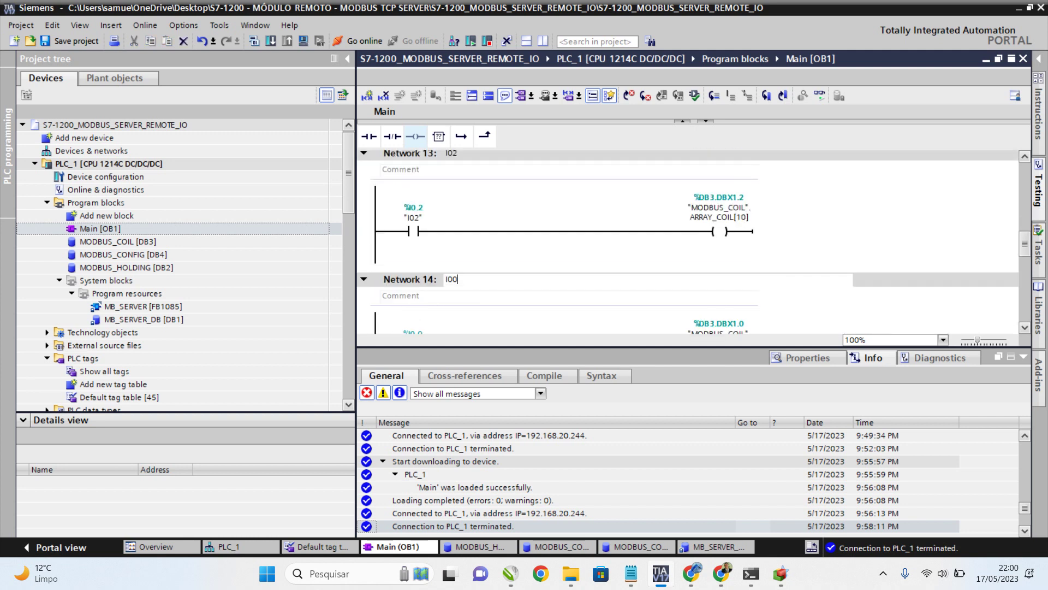
key("BackSpace")
type("3")
key("Return")
Assign the tag I03 to the contact in Network 14.
scroll(688, 246, "down", 2)
left_click(385, 262)
left_click(378, 262)
left_click(392, 262)
key("BackSpace")
type("3")
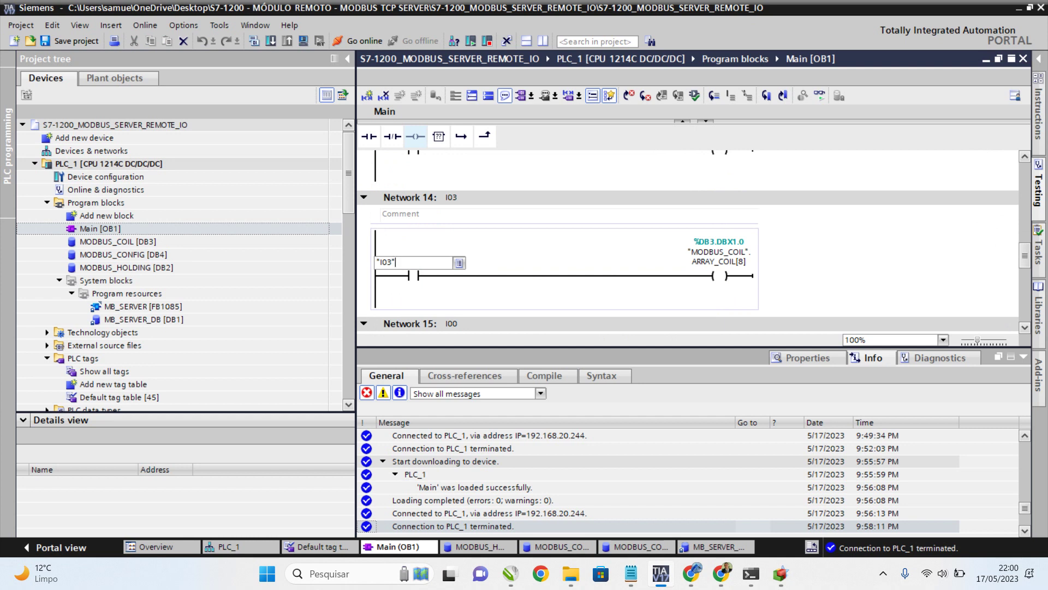
key("Return")
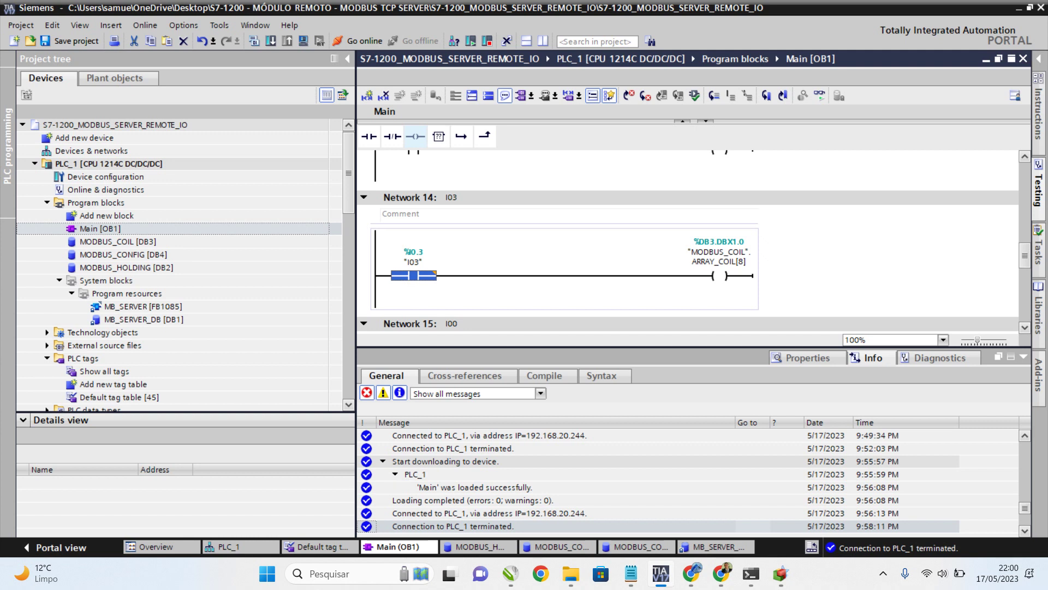
Change the output coil operand in Network 14 to "MODBUS_COIL".ARRAY_COIL[11].
left_click(719, 256)
scroll(718, 257, "up", 3)
scroll(688, 242, "down", 2)
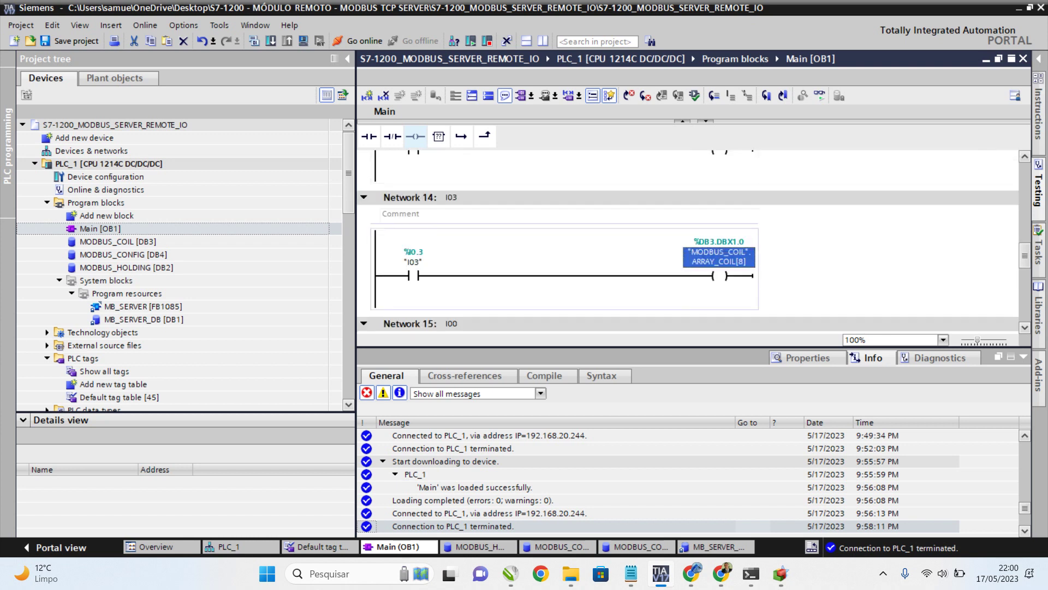
key("Return")
key("Right")
key("Left")
key("BackSpace")
type("11")
key("Return")
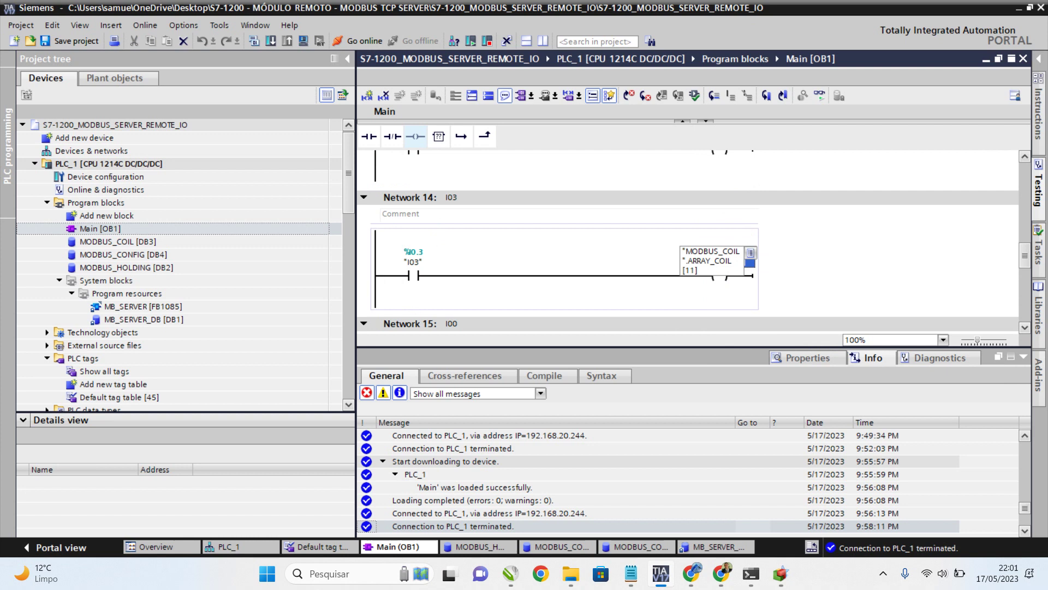
Retitle Network 15 as I04 and assign the tag I04 to its contact.
scroll(688, 242, "down", 2)
scroll(688, 242, "up", 2)
scroll(688, 242, "down", 2)
left_click(459, 242)
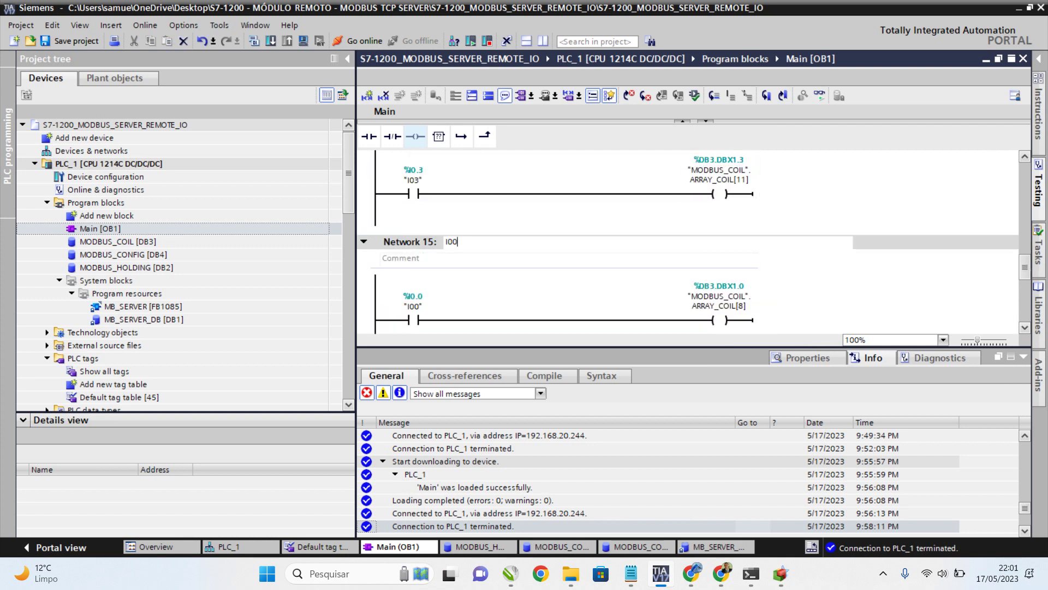
key("BackSpace")
type("4")
key("Return")
left_click(413, 306)
double_click(414, 307)
key("BackSpace")
type("4")
key("Return")
Change the output coil operand in Network 15 to "MODBUS_COIL".ARRAY_COIL[12].
left_click(719, 301)
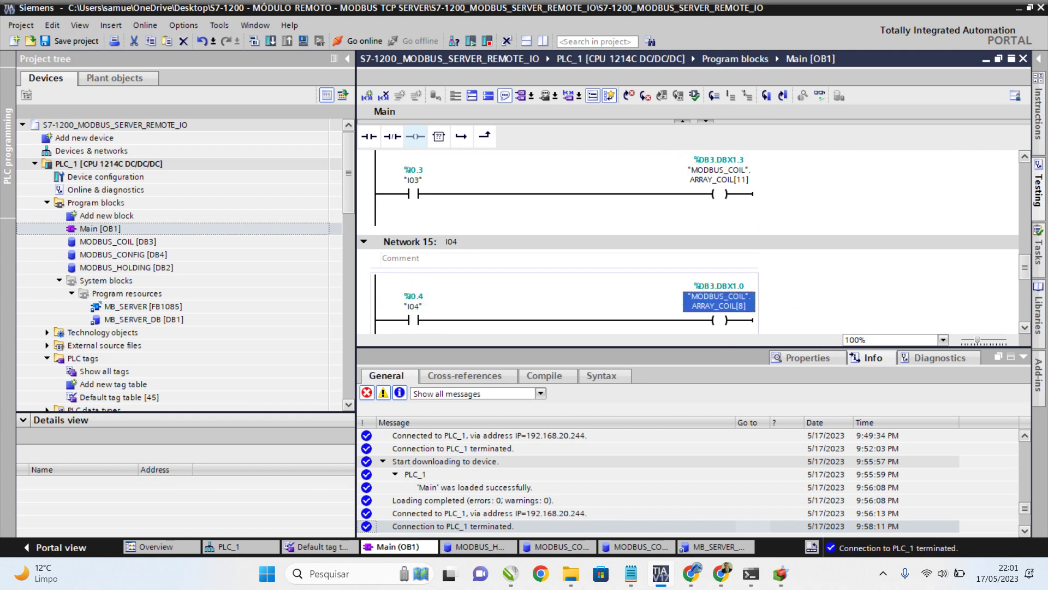
left_click(734, 305)
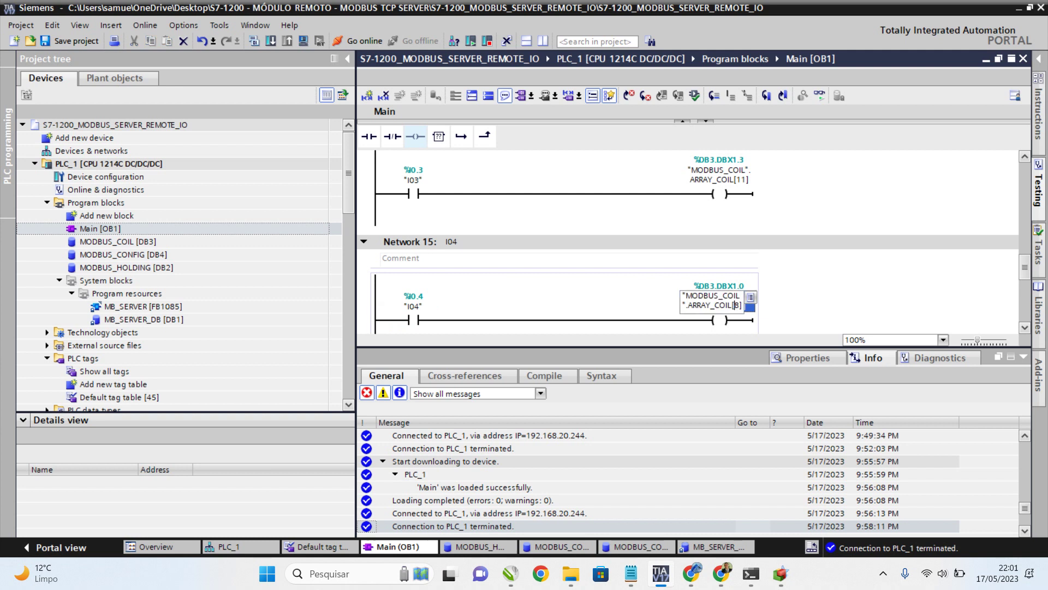
key("Delete")
type("12")
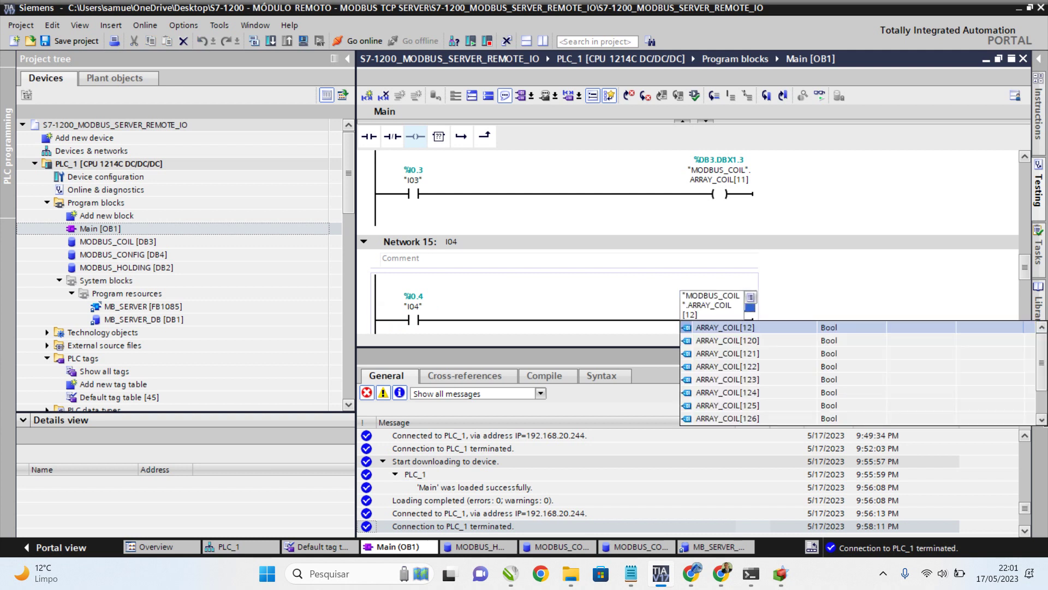
key("Escape")
key("Return")
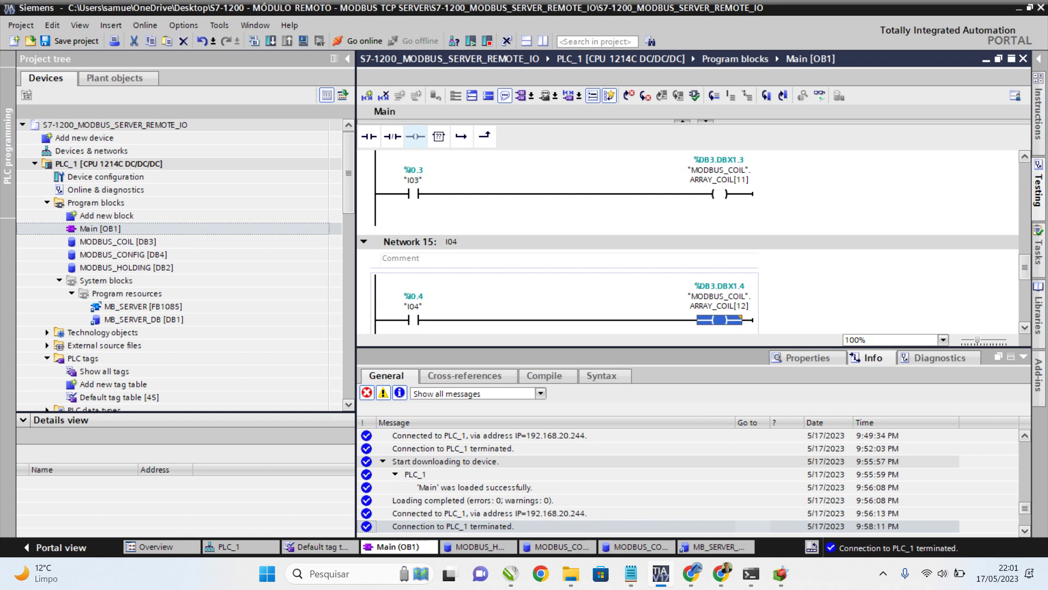
Retitle Network 16 as I05 and assign the tag I05 to its contact.
left_click(457, 286)
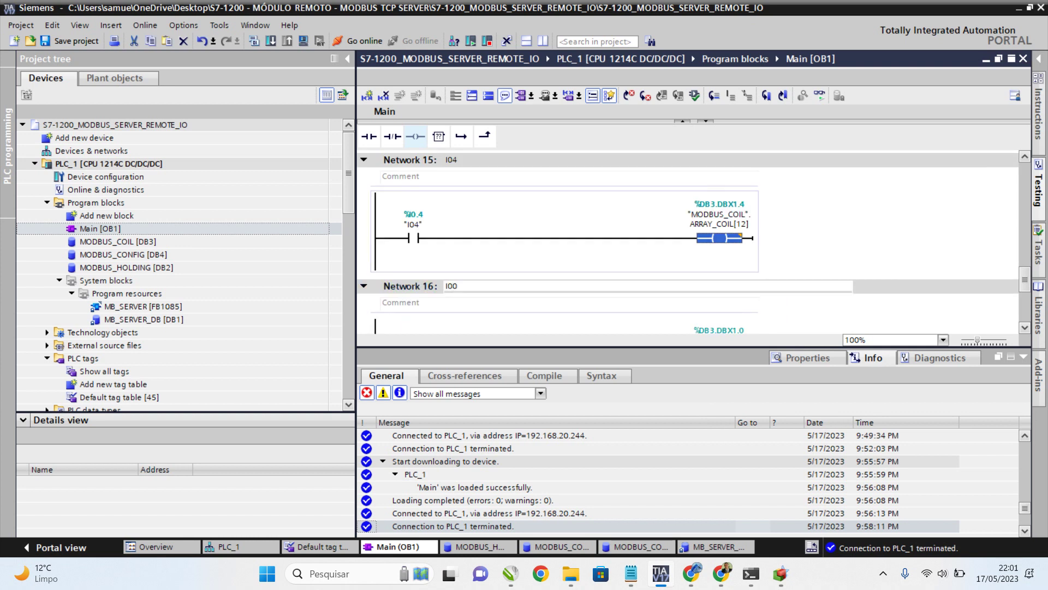
key("BackSpace")
type("5")
key("Return")
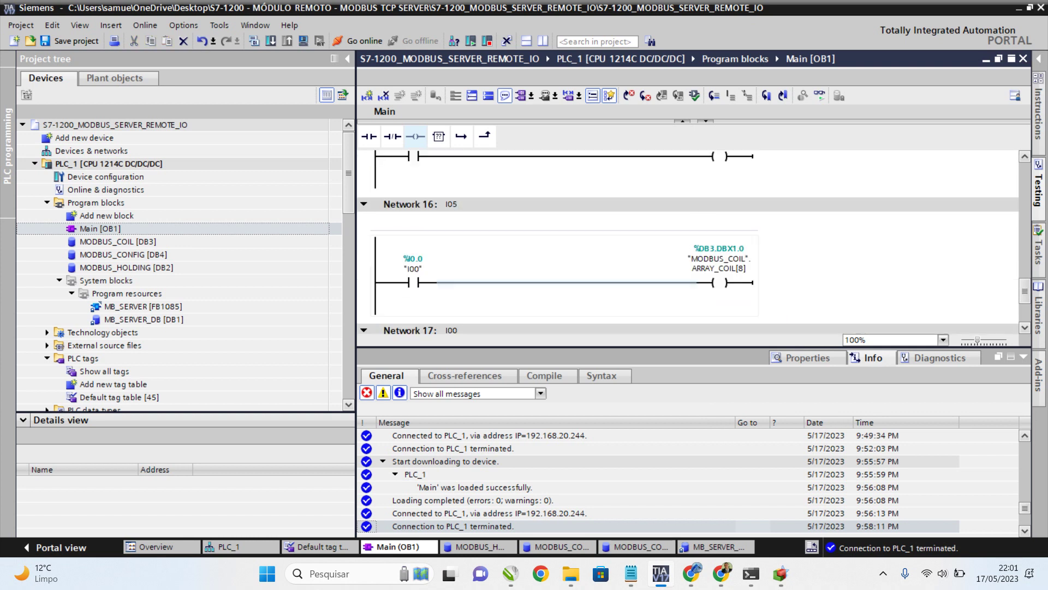
type("I05")
key("Return")
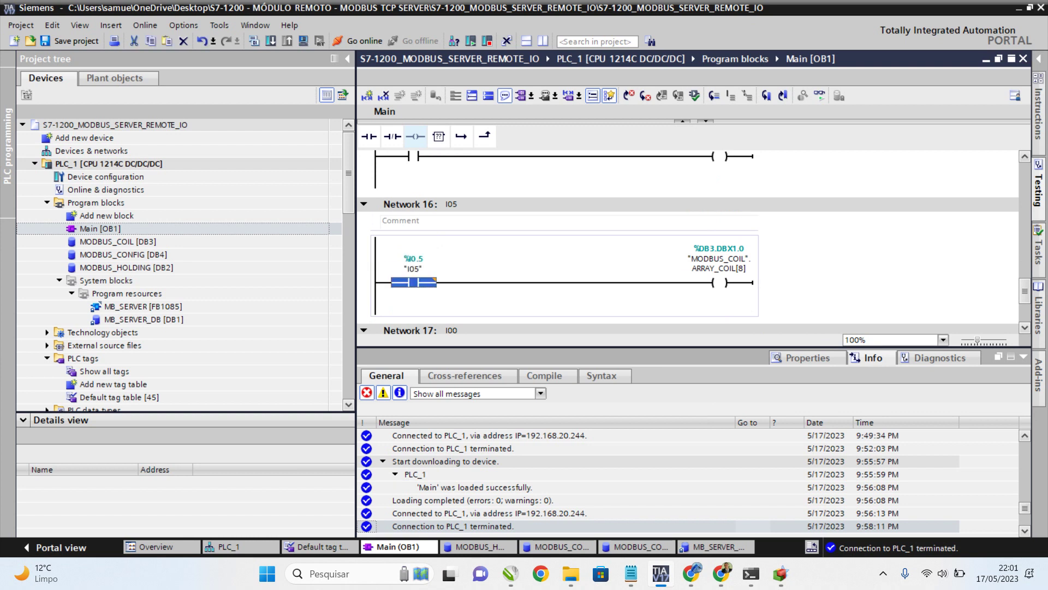
Change the output coil operand in Network 16 to "MODBUS_COIL".ARRAY_COIL[13].
double_click(719, 264)
scroll(719, 264, "up", 2)
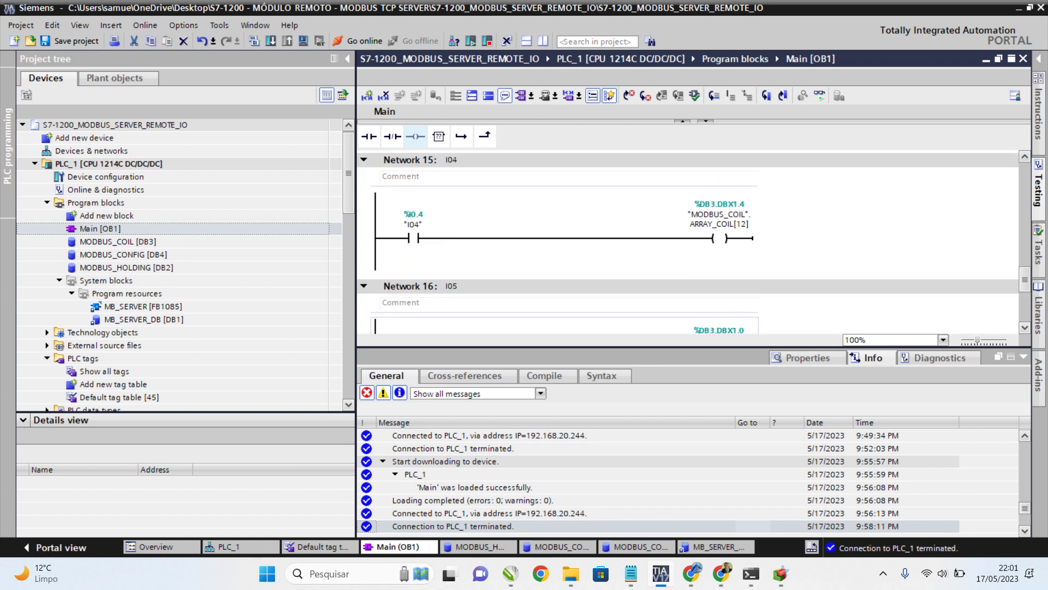
scroll(688, 240, "down", 2)
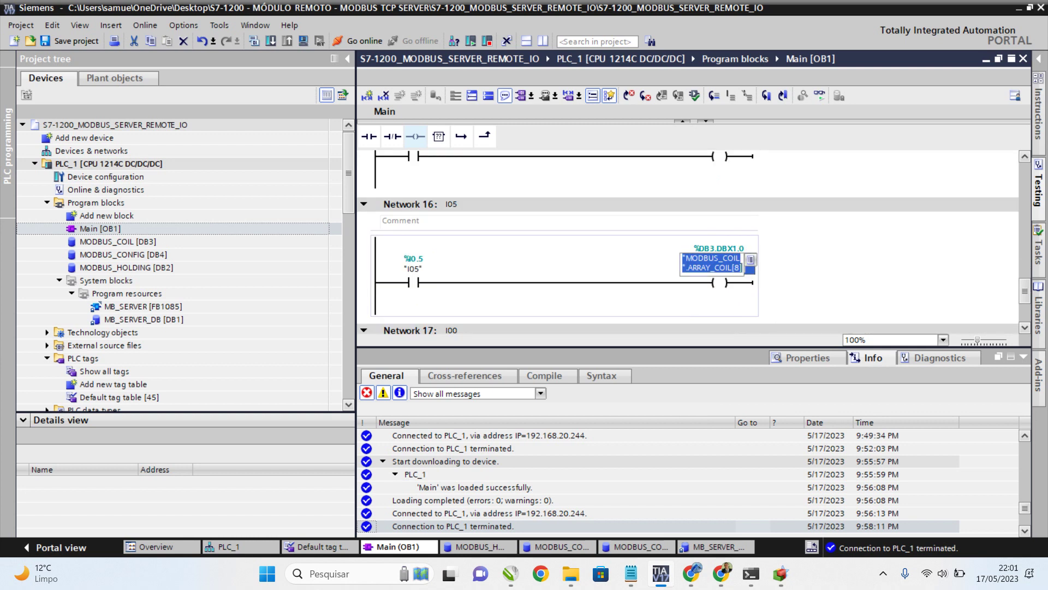
key("End")
key("BackSpace")
key("BackSpace")
type("13]")
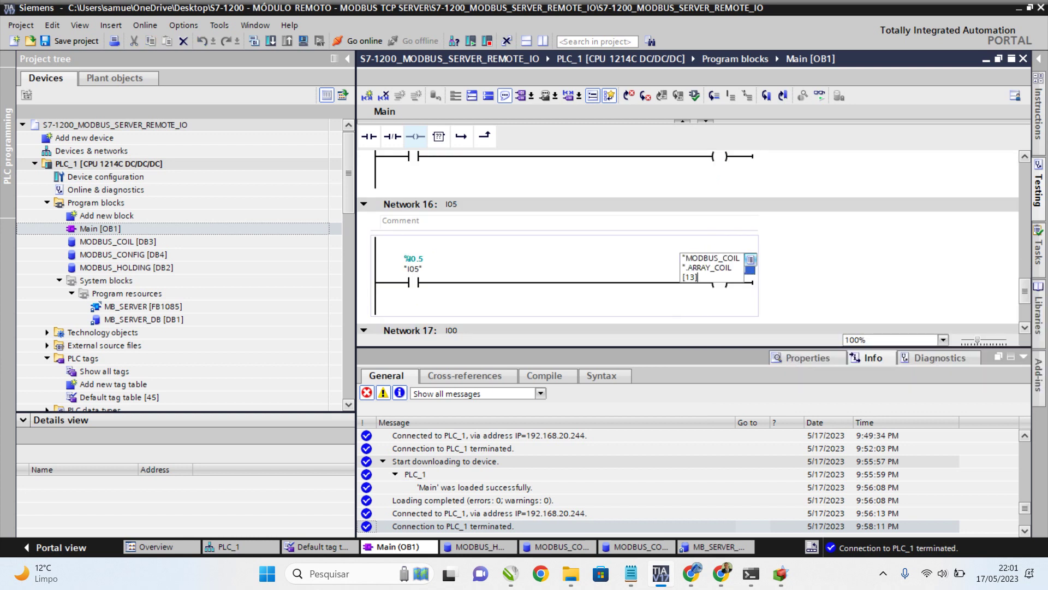
key("Return")
Retitle Network 17 as I06 and assign the tag I06 to its contact.
left_click(458, 249)
key("BackSpace")
type("6")
key("Return")
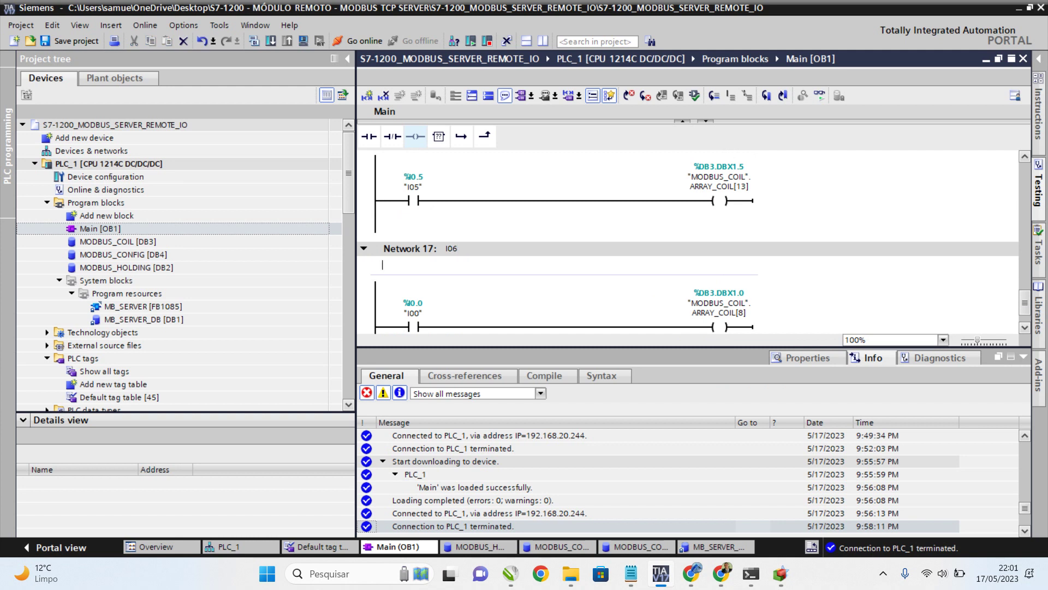
key("Return")
key("Right")
key("BackSpace")
type("6")
key("Return")
Change the output coil operand in Network 17 to "MODBUS_COIL".ARRAY_COIL[14].
key("Tab")
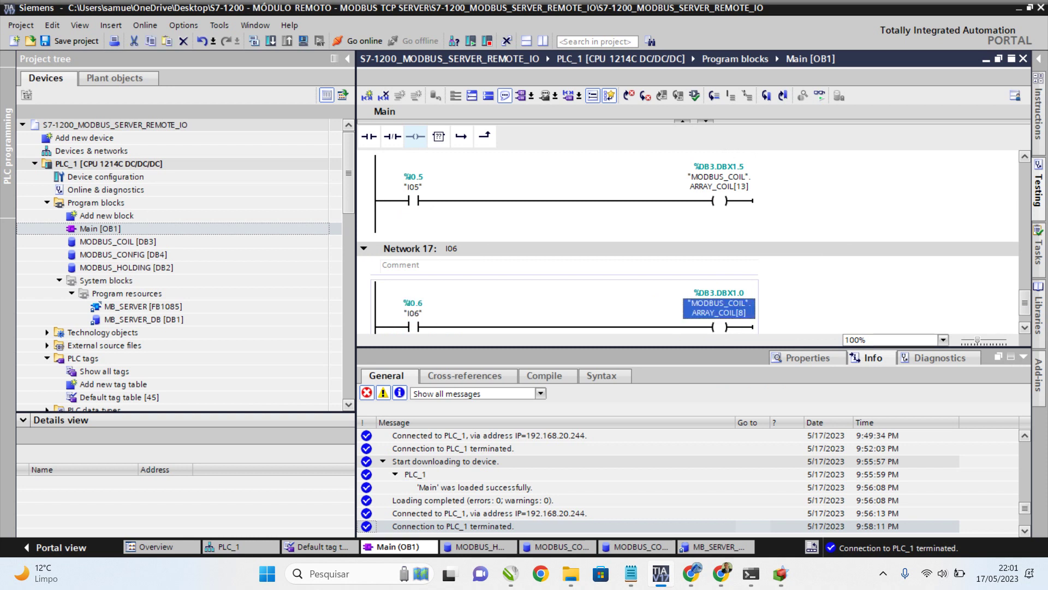
left_click(735, 311)
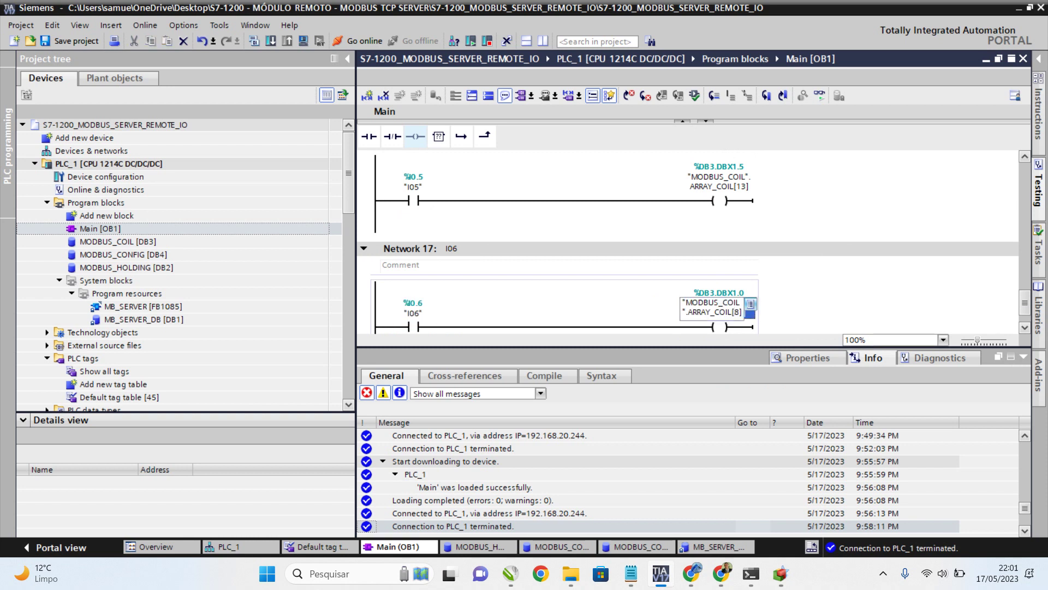
key("BackSpace")
type("14")
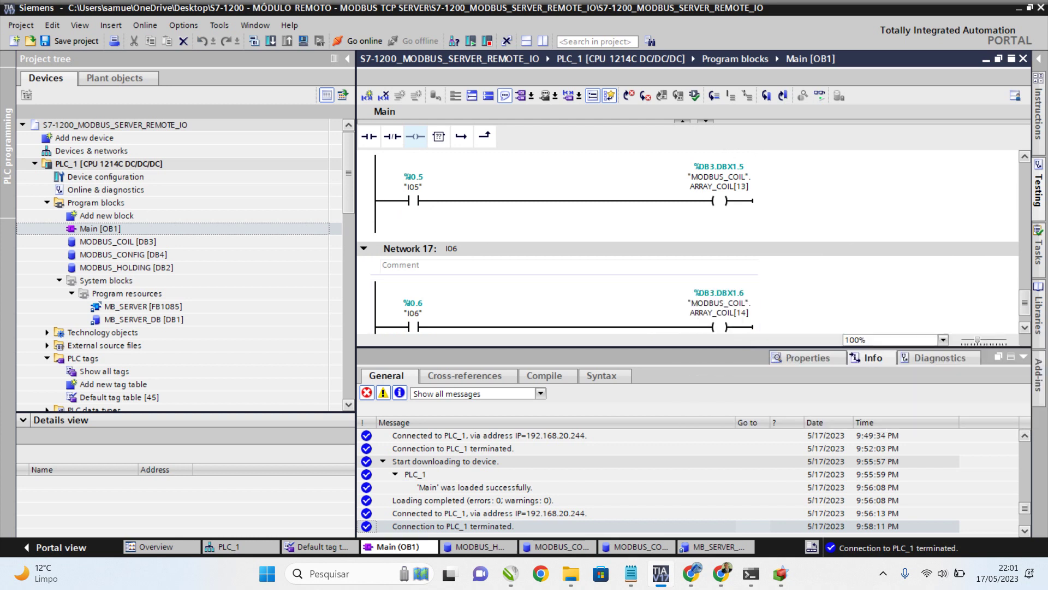
key("Return")
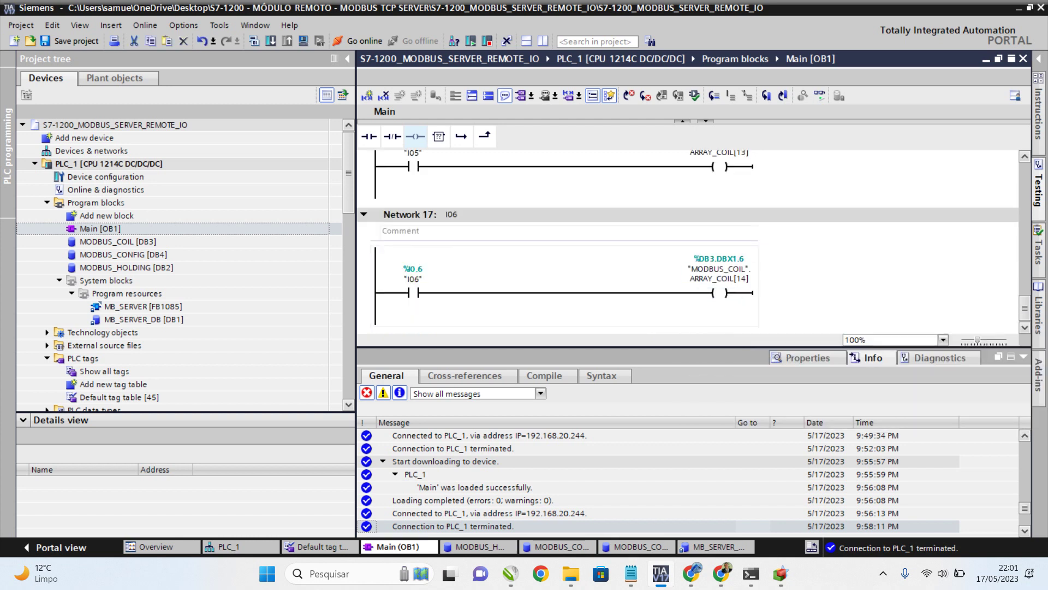
Review the contact tags and MODBUS_COIL bits of the input networks from I00 through I05.
scroll(688, 240, "up", 10)
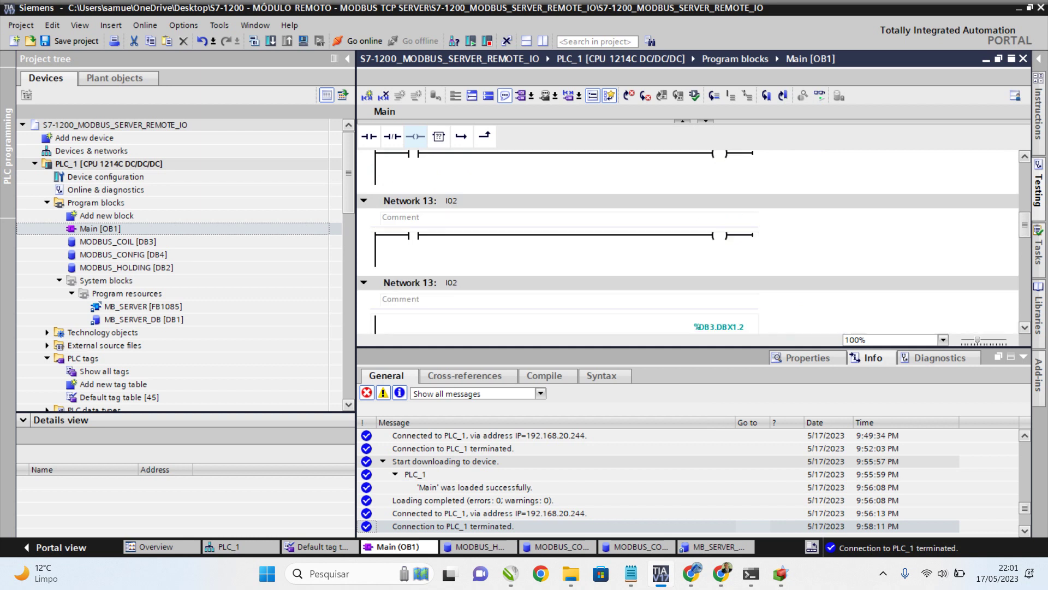
scroll(688, 240, "up", 3)
scroll(688, 240, "down", 2)
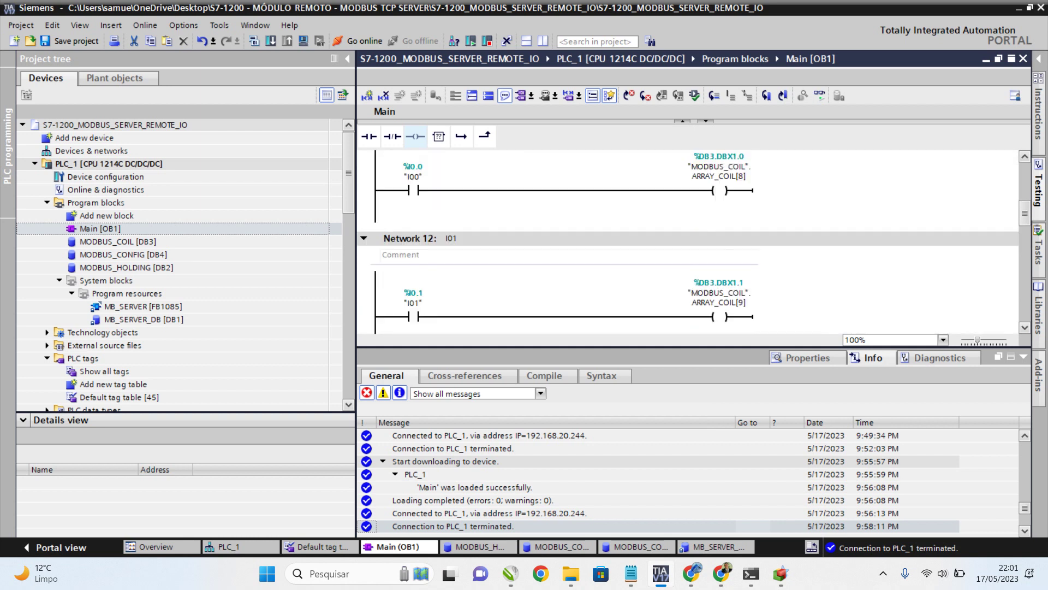
scroll(688, 241, "down", 2)
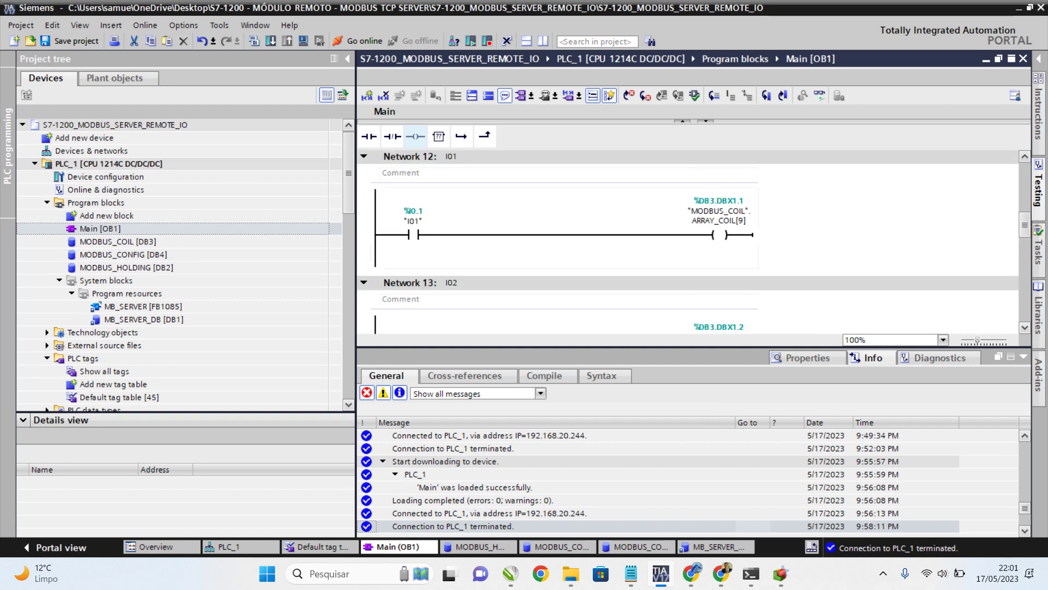
scroll(687, 241, "down", 2)
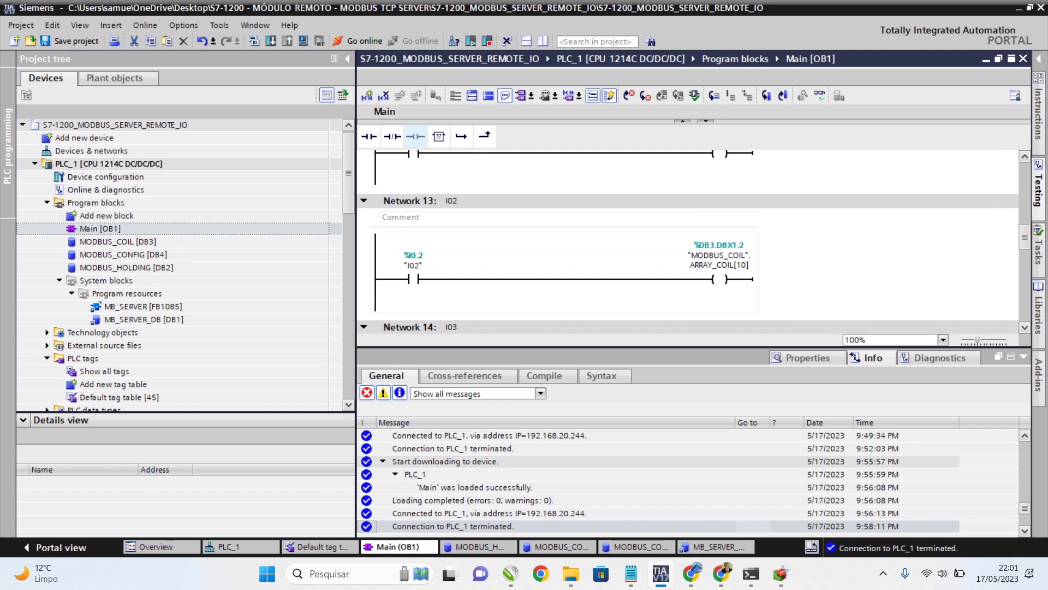
scroll(688, 240, "down", 2)
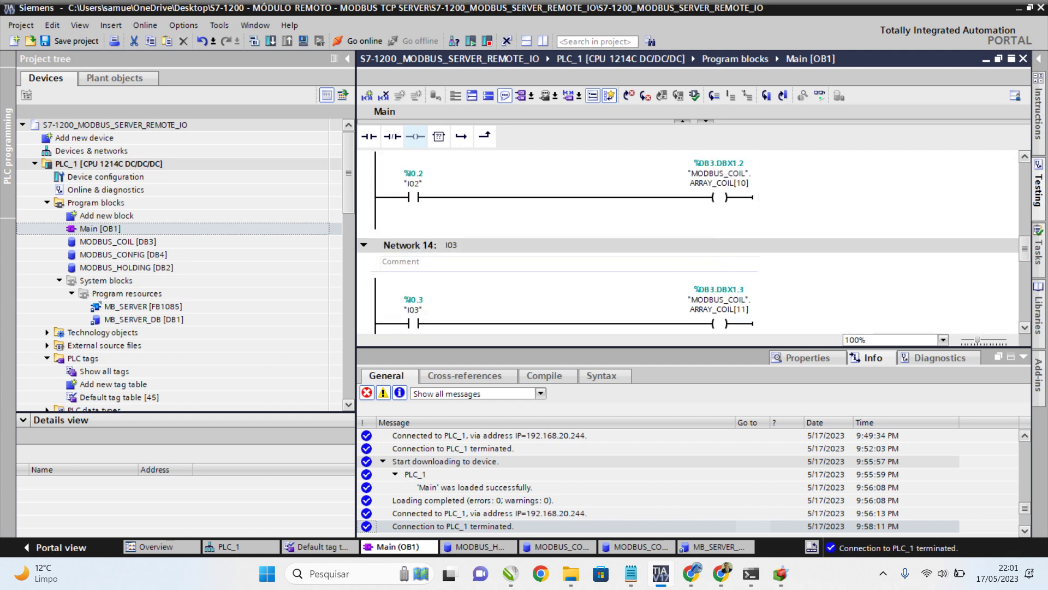
scroll(688, 240, "down", 2)
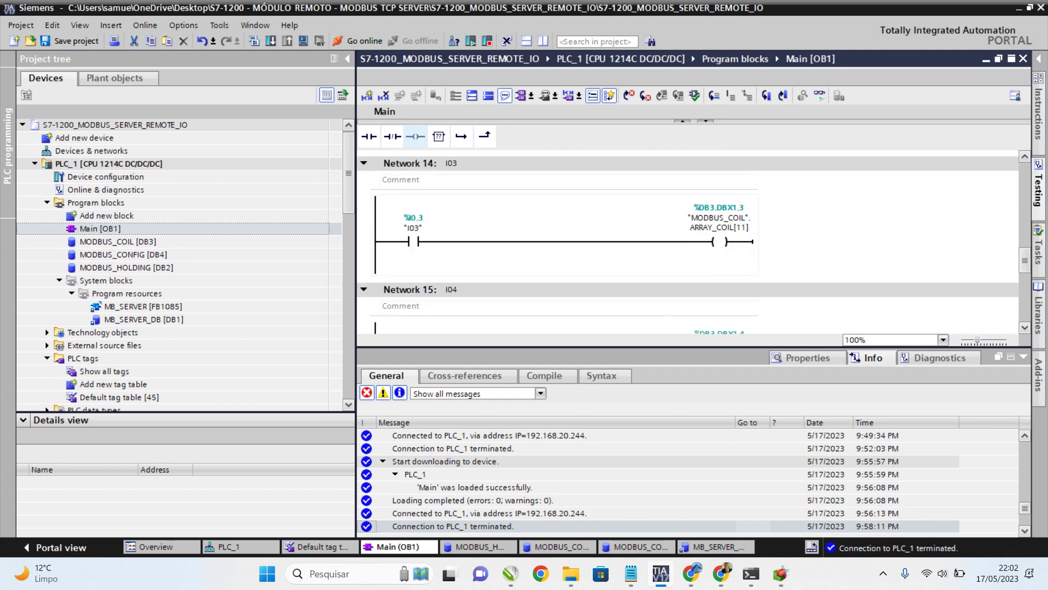
scroll(688, 240, "down", 2)
scroll(688, 240, "down", 4)
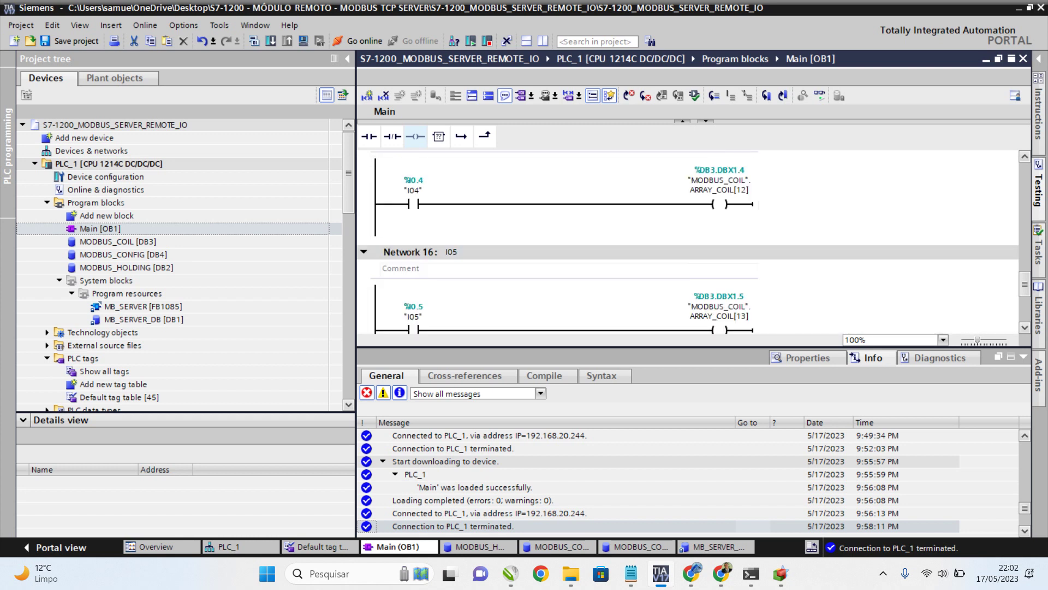
Paste the copied network below Network 17 and retitle the new Network 18 as I07.
scroll(688, 240, "down", 2)
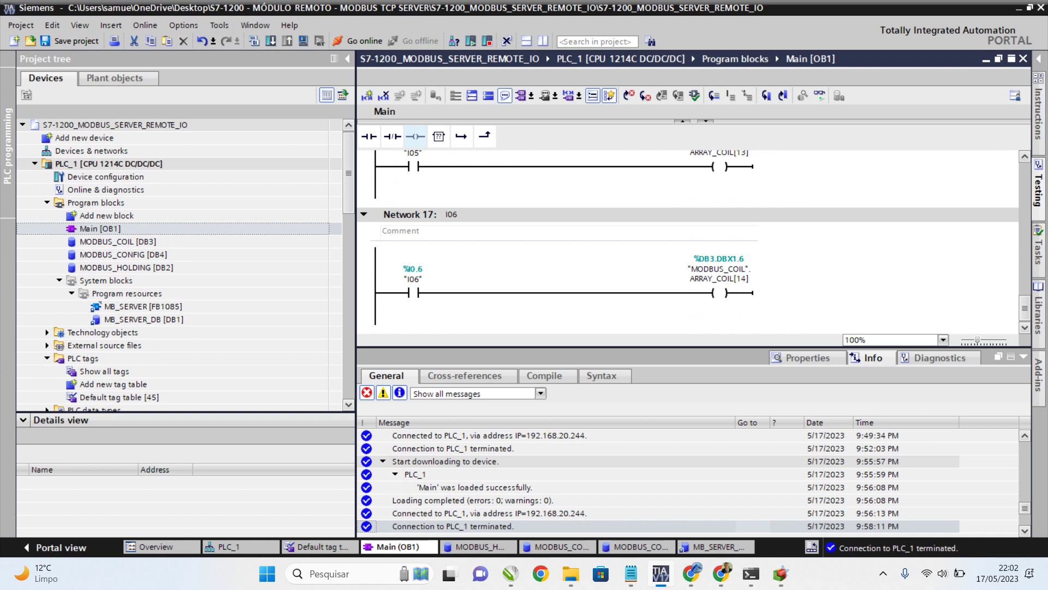
left_click(410, 214)
key("ctrl+v")
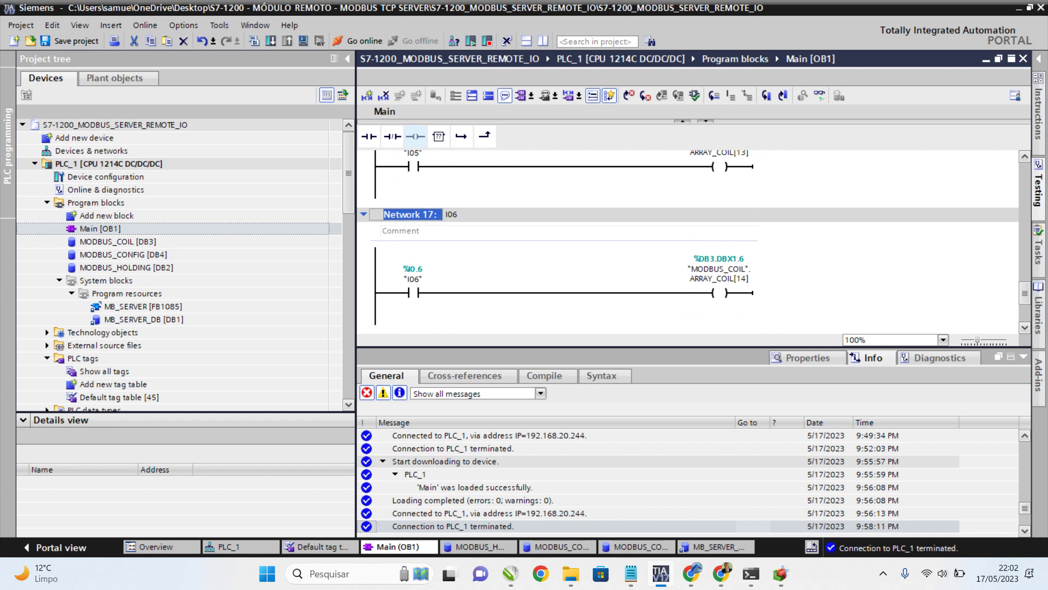
left_click(451, 214)
key("BackSpace")
type("7")
key("Return")
Assign the tag I07 to the contact in Network 18.
left_click(414, 279)
left_click(392, 279)
key("BackSpace")
type("7")
key("Return")
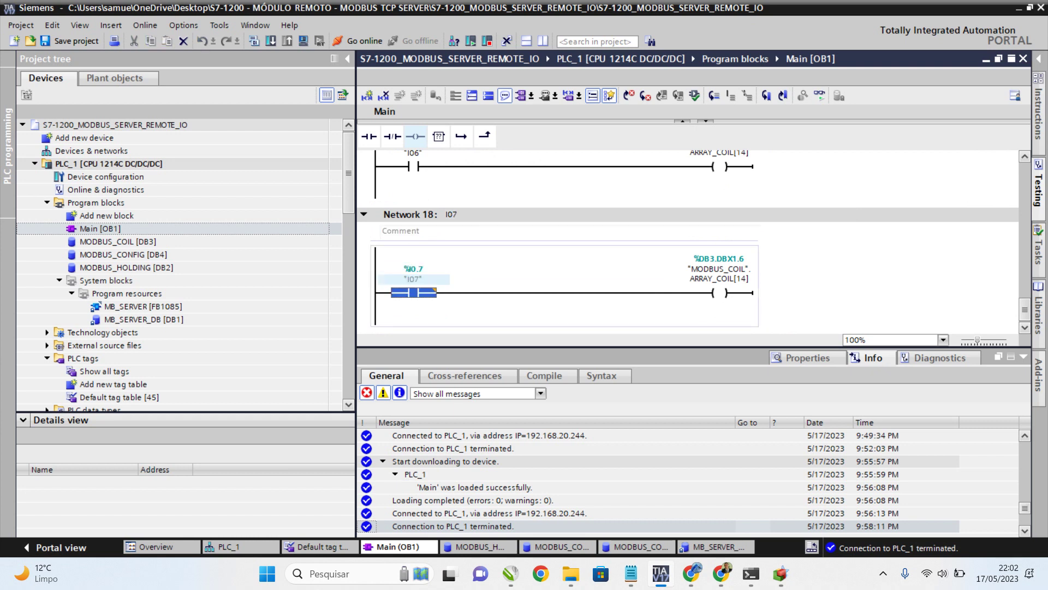
Change the output coil operand in Network 18 to "MODBUS_COIL".ARRAY_COIL[15].
left_click(713, 273)
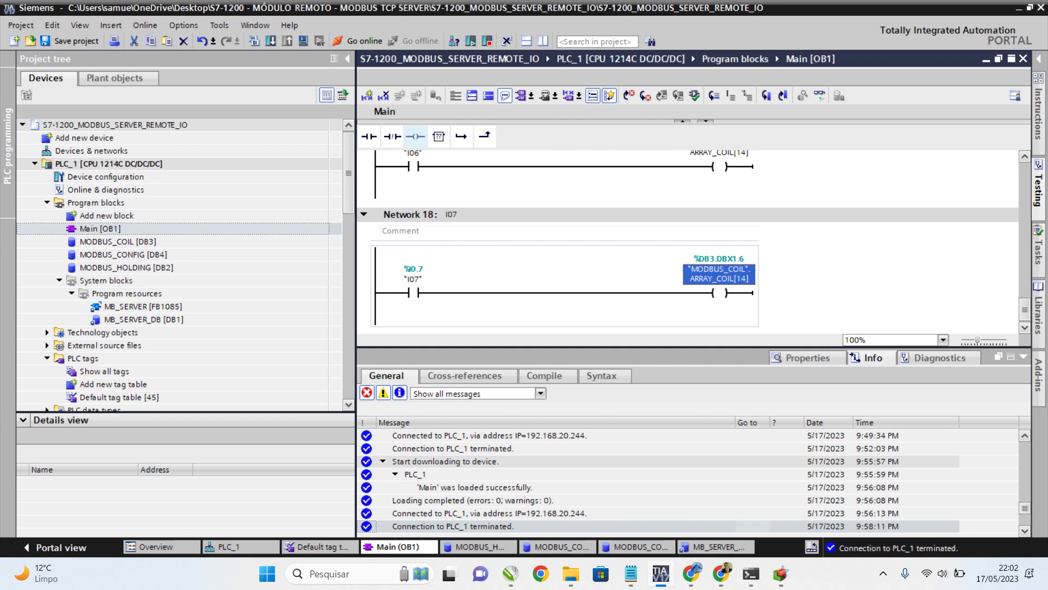
key("Right")
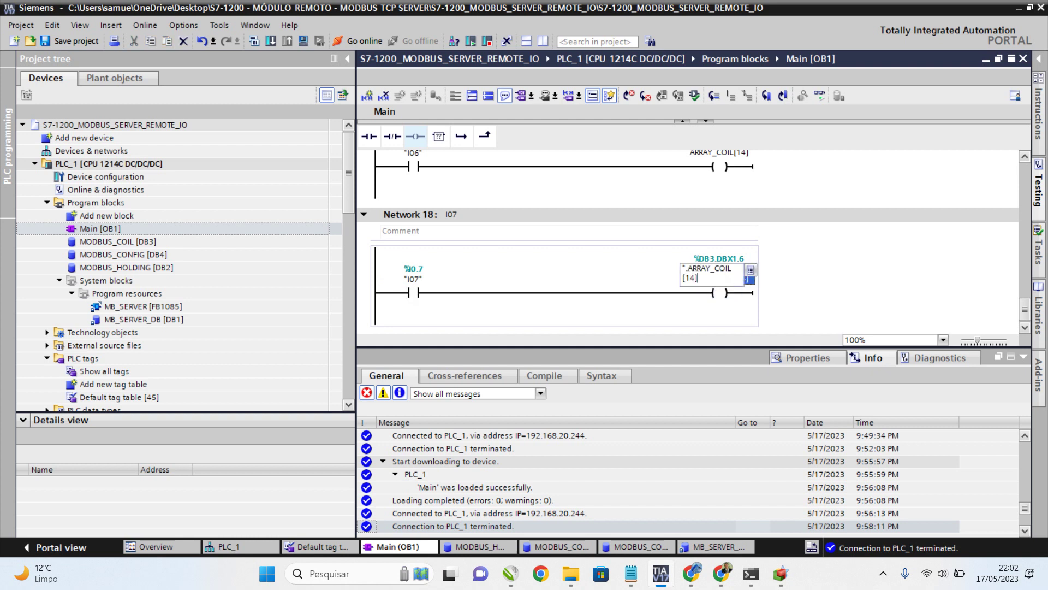
key("Left")
key("shift+Left")
type("5")
key("Return")
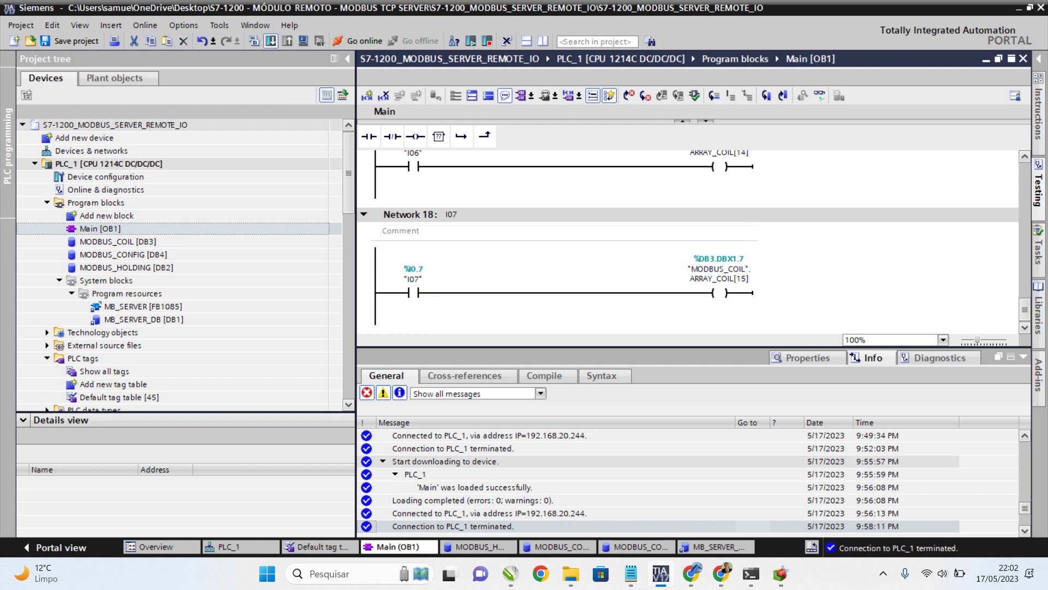
Download the changed program to PLC_1 and go online with it.
left_click(270, 41)
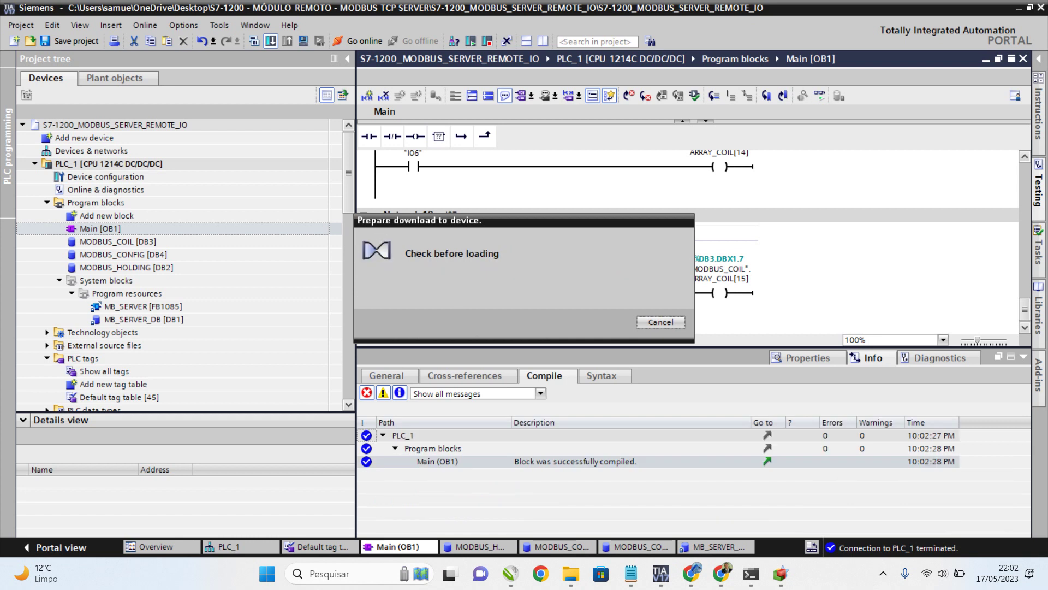
left_click(557, 309)
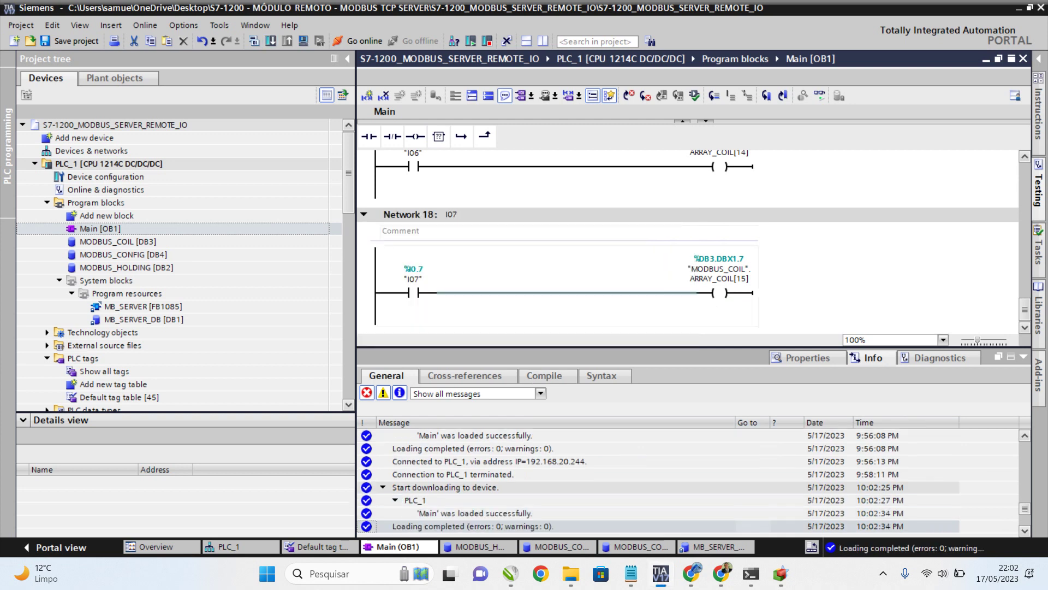
left_click(358, 41)
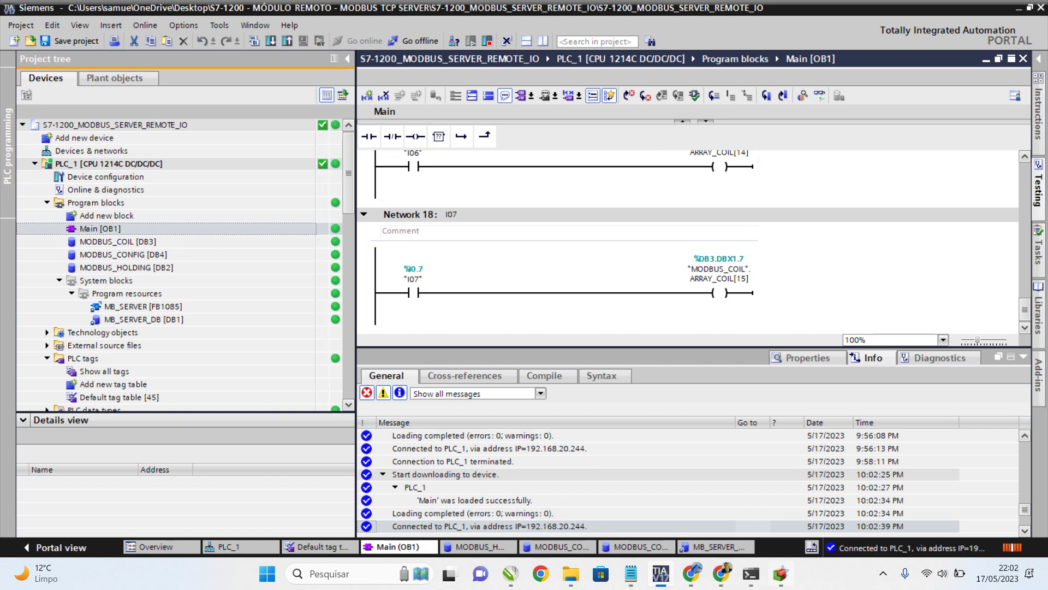
Switch to E3 Studio, stop the driver communication, set the P4 parameter of BOTAO2 to 11 and reactivate communication.
left_click(780, 573)
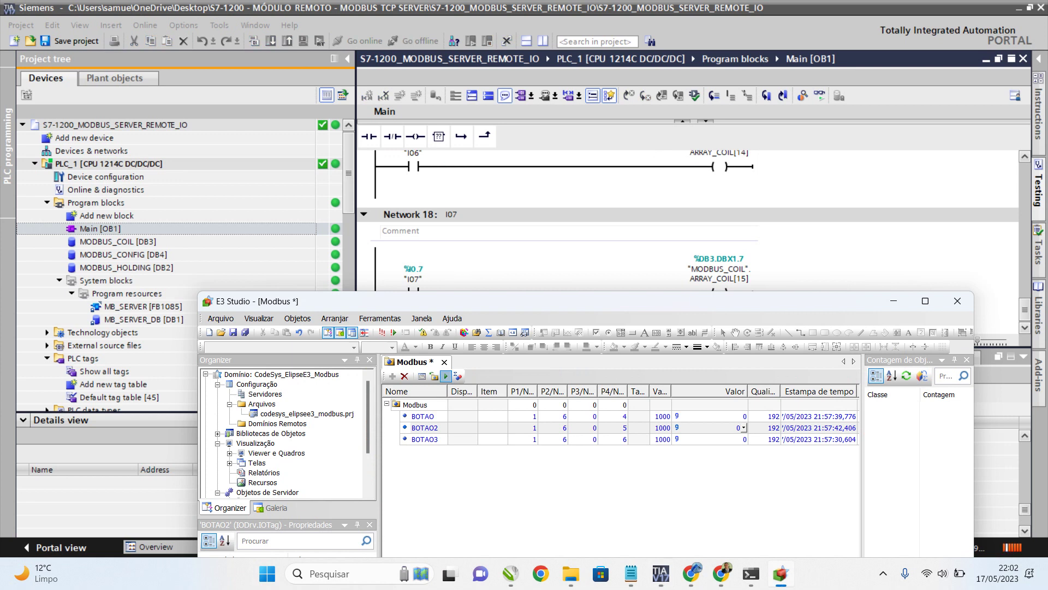
left_click(446, 376)
left_click(479, 428)
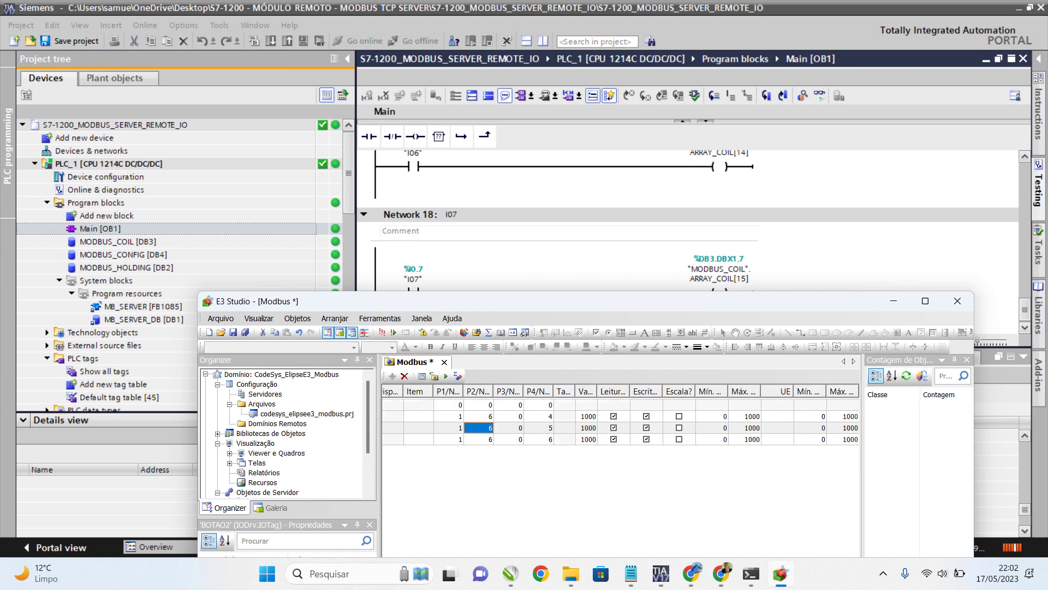
left_click(539, 428)
type("8")
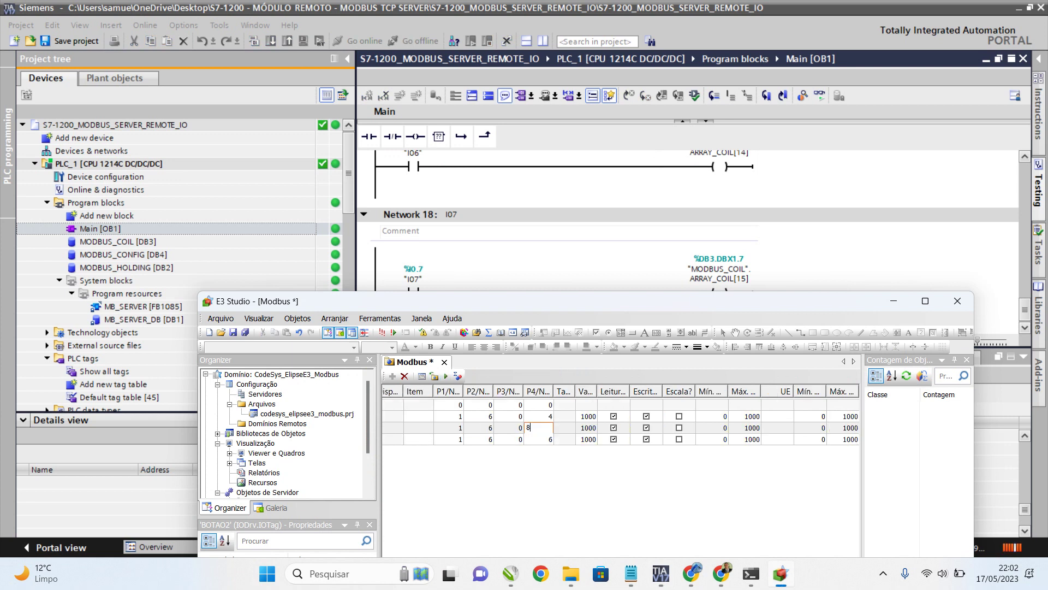
key("Return")
type("11")
key("Return")
left_click(446, 376)
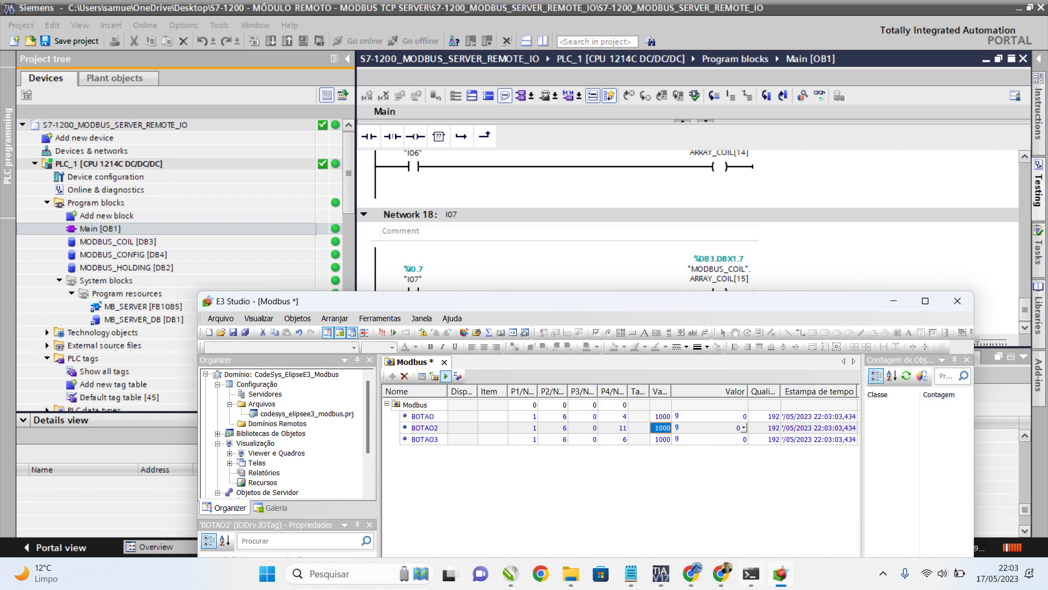
Switch to TIA Portal, turn on monitoring of Main and examine the live states of the input networks up to Network 15.
key("alt+Tab")
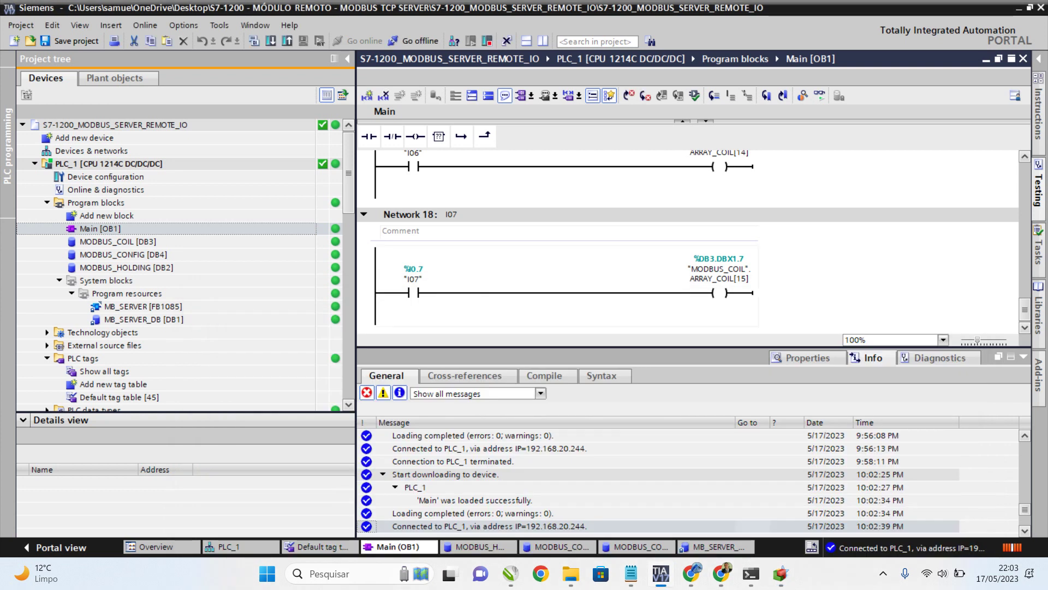
left_click(819, 96)
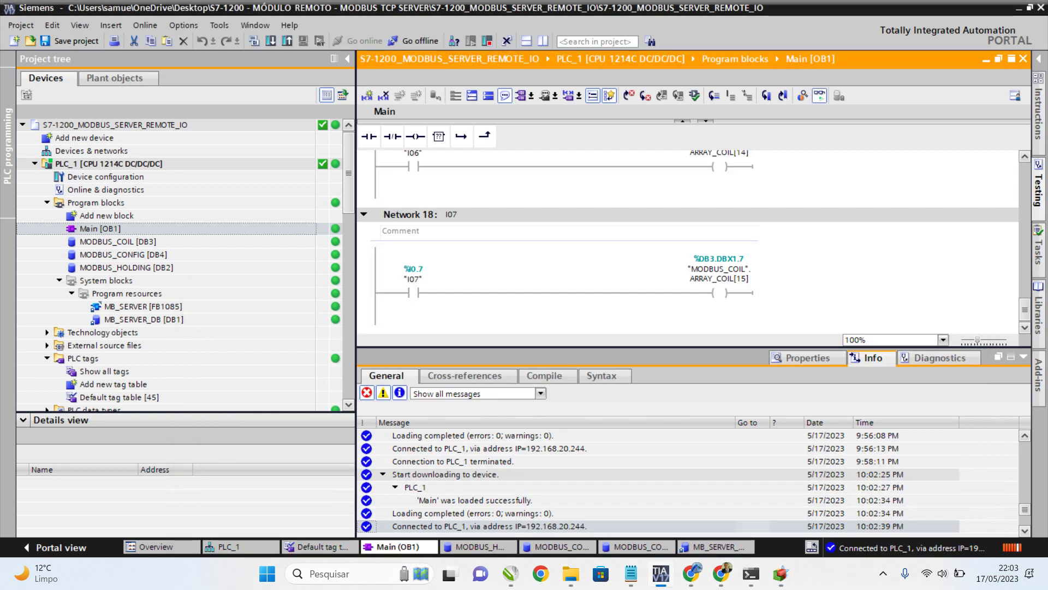
scroll(688, 238, "up", 2)
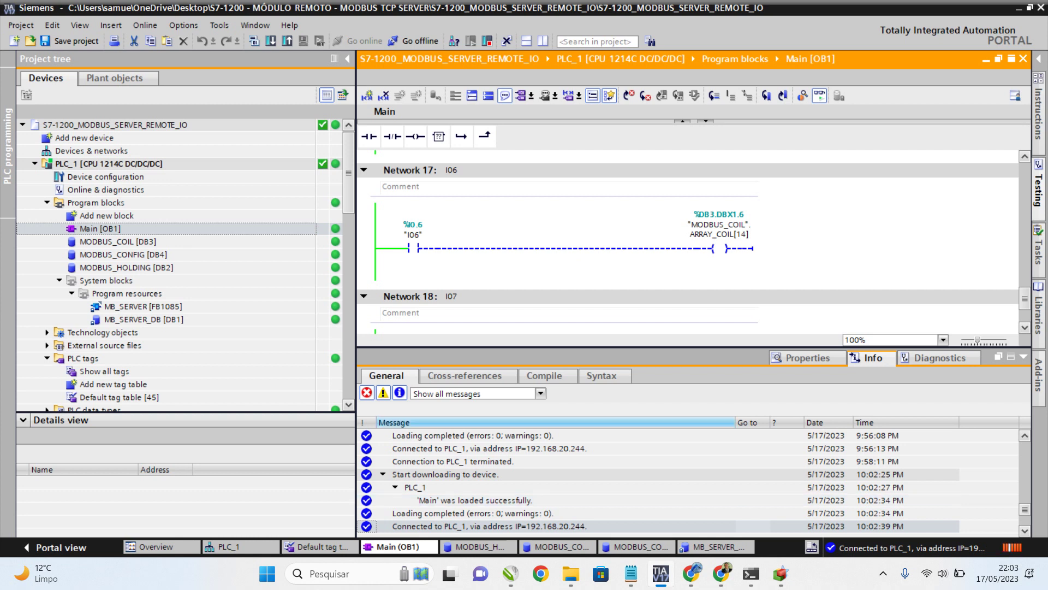
scroll(688, 240, "up", 6)
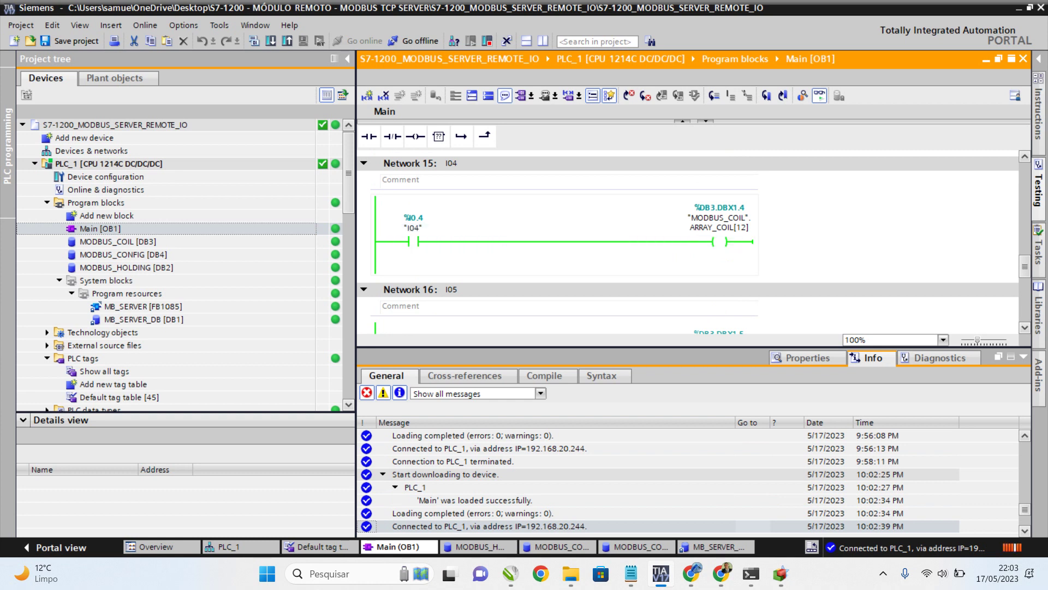
Switch to E3 Studio, set the P4 parameter of BOTAO2 to 12 with communication stopped, and reactivate communication.
key("alt+Tab")
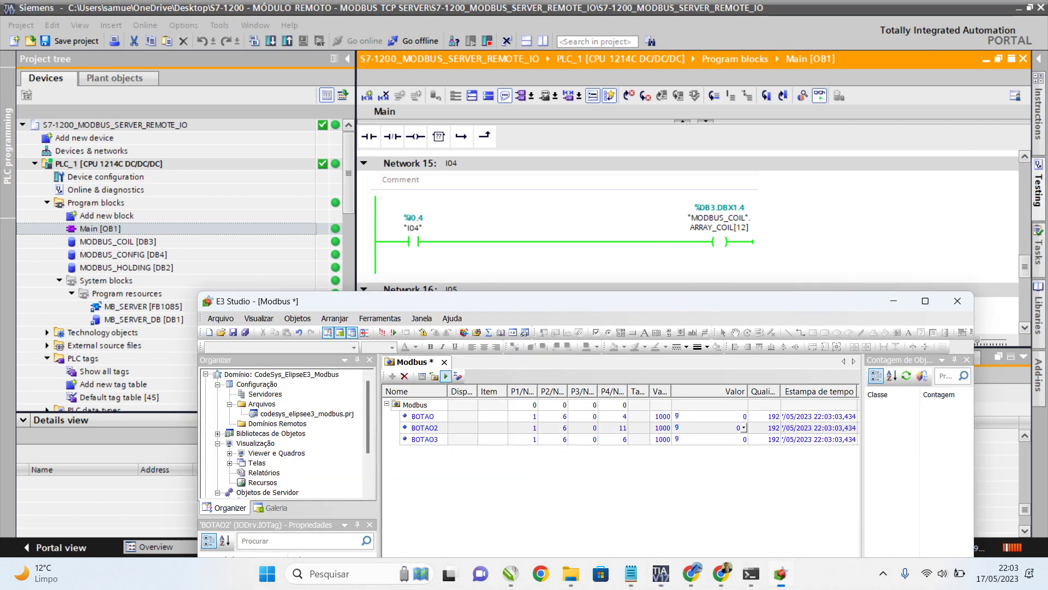
left_click(709, 427)
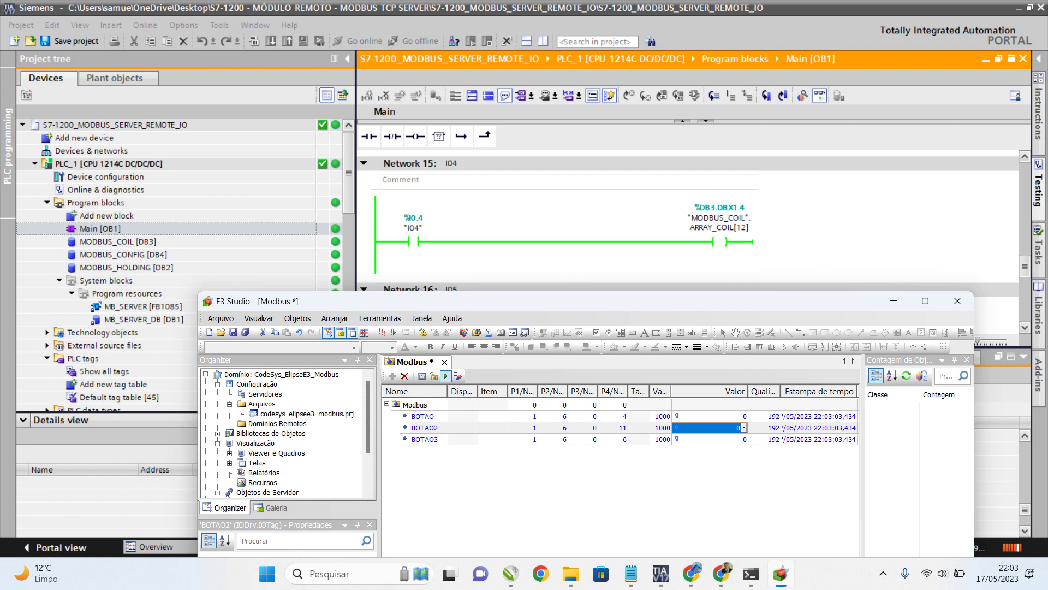
left_click(446, 375)
left_click(539, 428)
type("12")
key("Return")
left_click(446, 376)
Switch to TIA Portal and go offline from PLC_1.
key("alt+Tab")
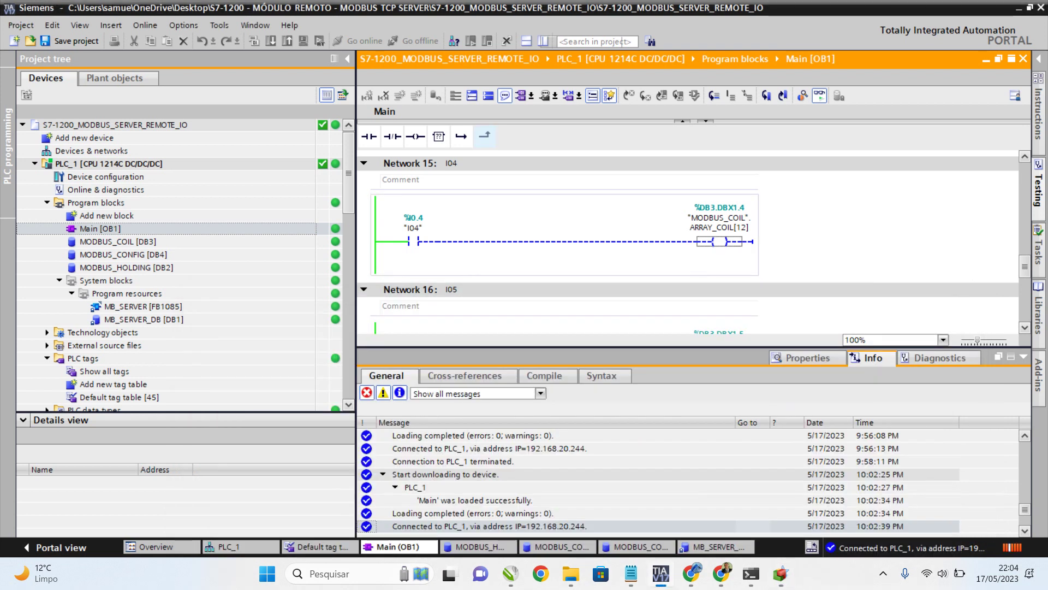
key("ctrl+m")
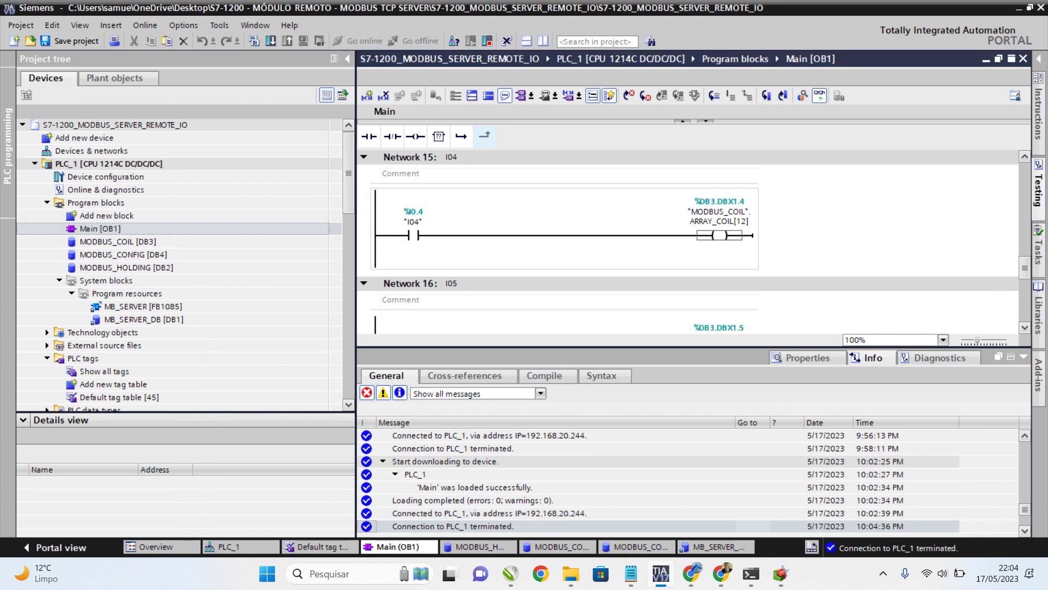